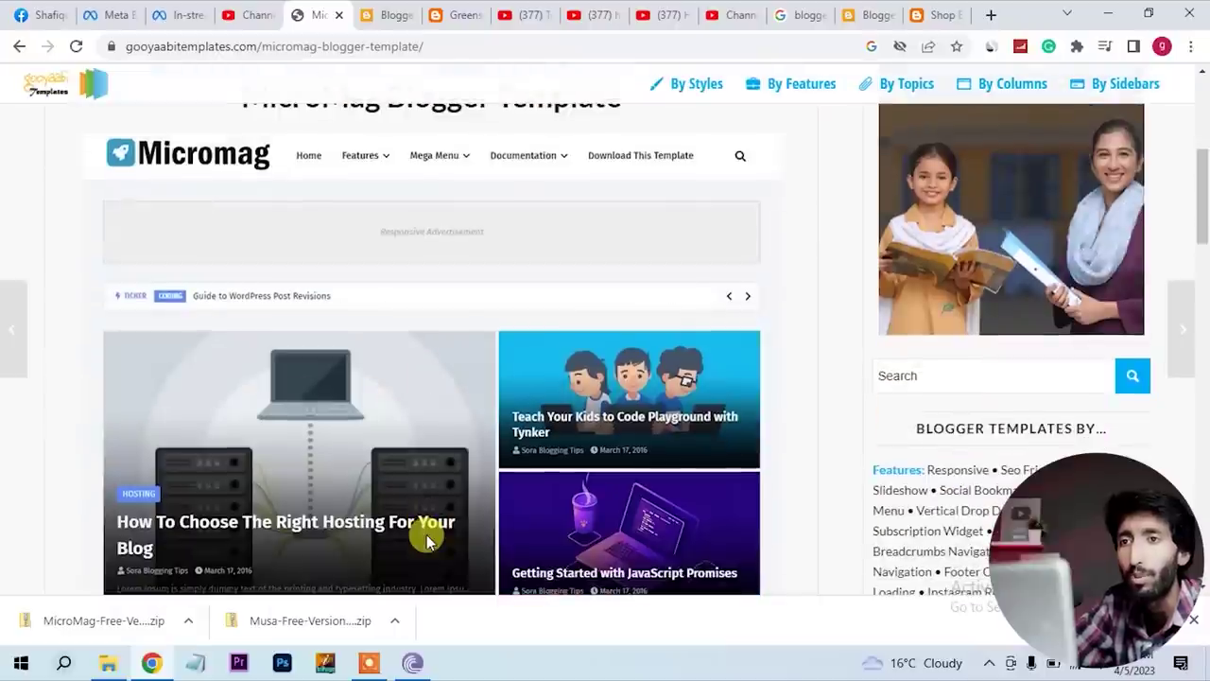
Browse the free Blogger template listing and reopen the MicroMag template page, dismissing the ad
left_click(19, 45)
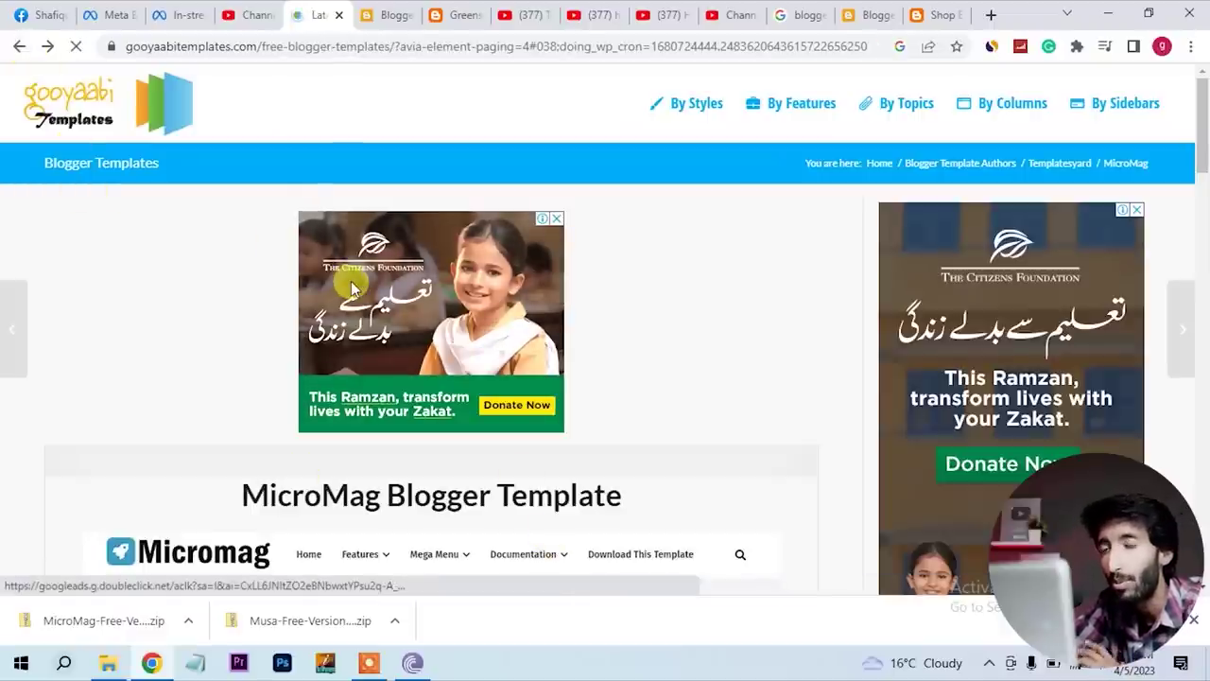
scroll(702, 369, "down", 2)
scroll(704, 374, "down", 5)
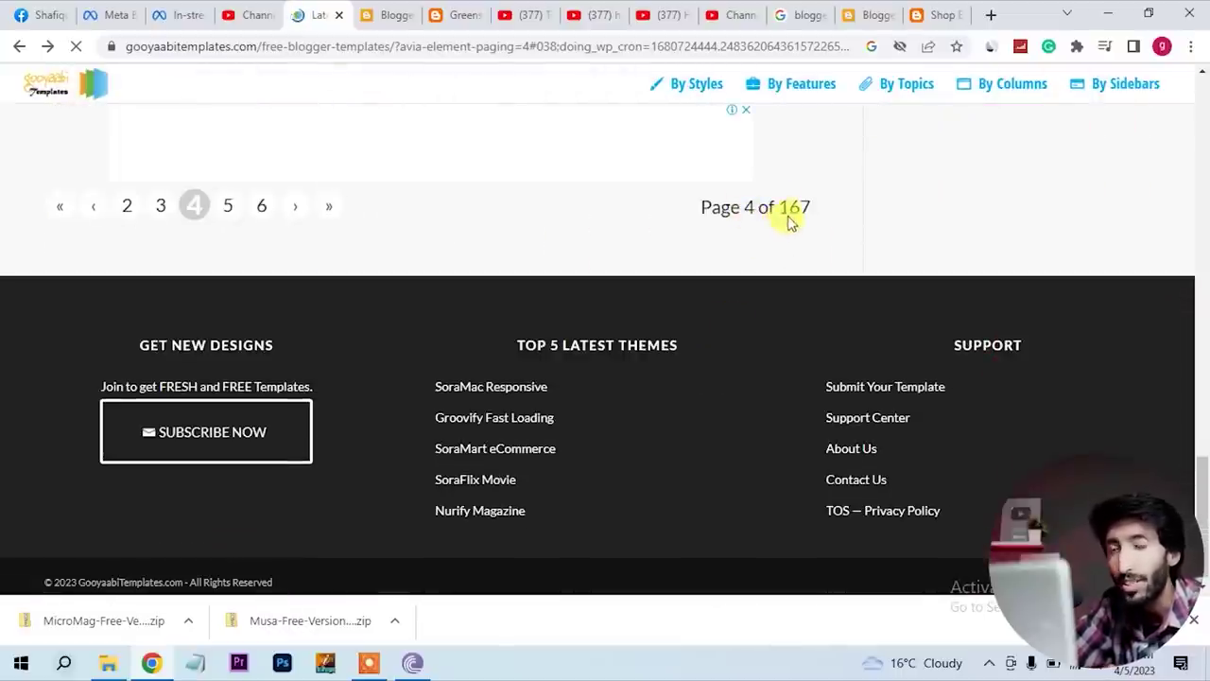
scroll(872, 233, "up", 7)
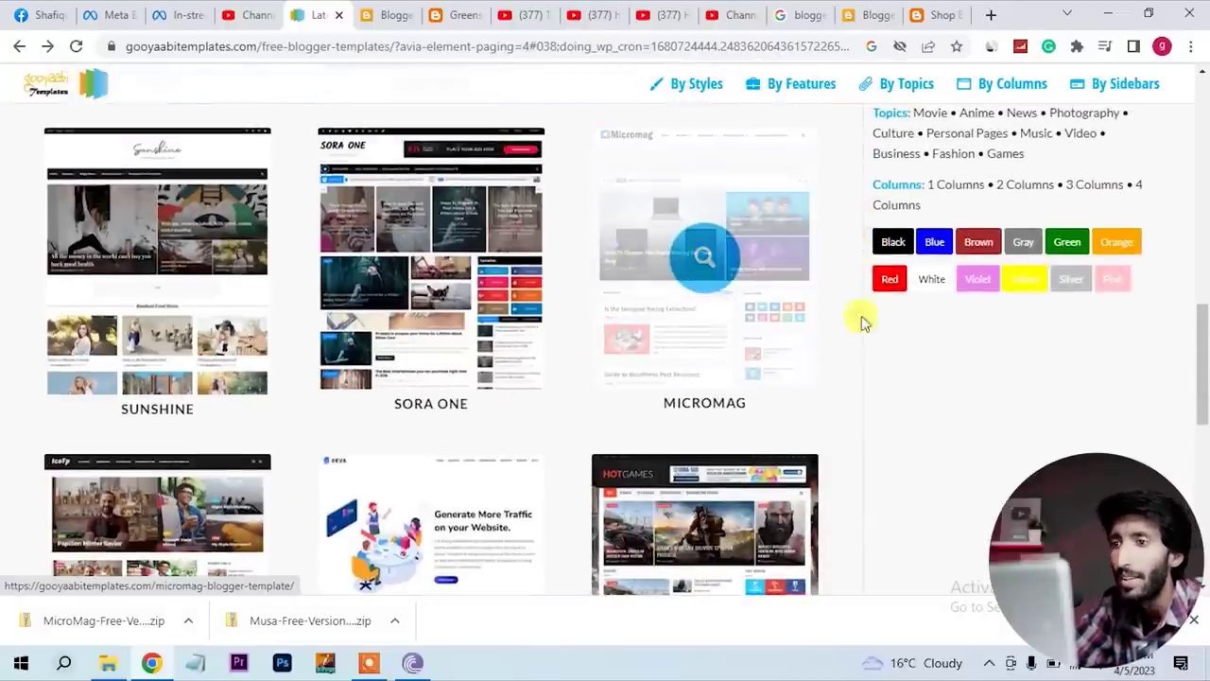
left_click(700, 261)
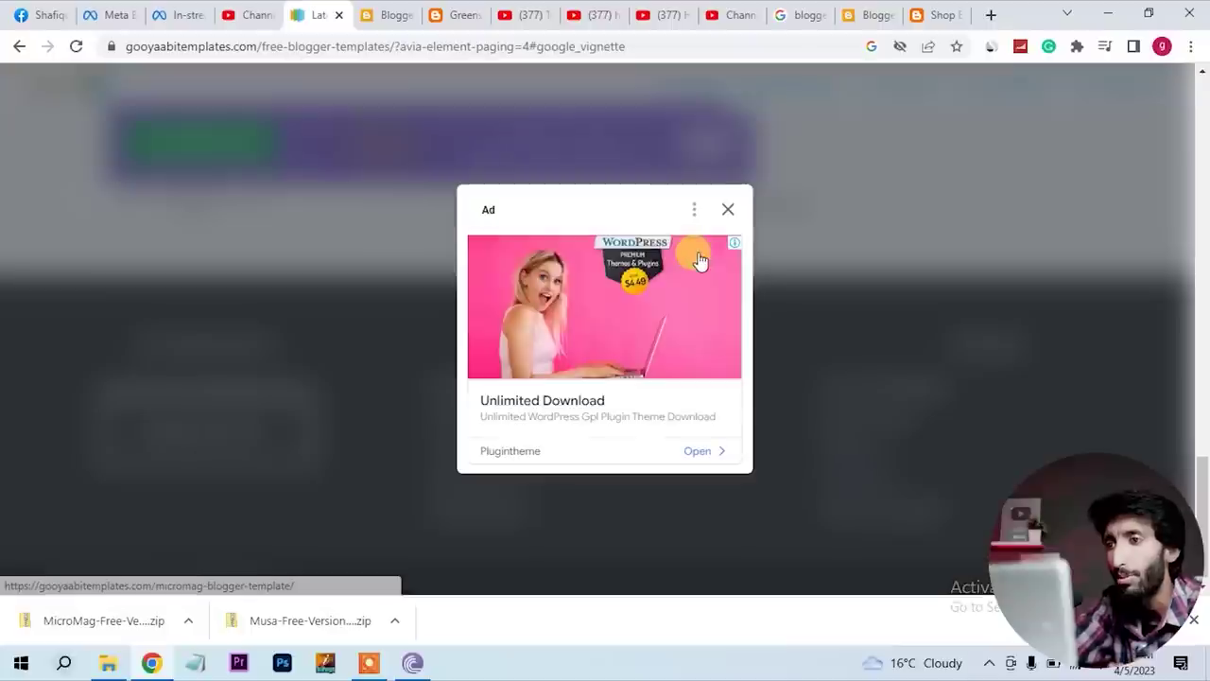
left_click(727, 212)
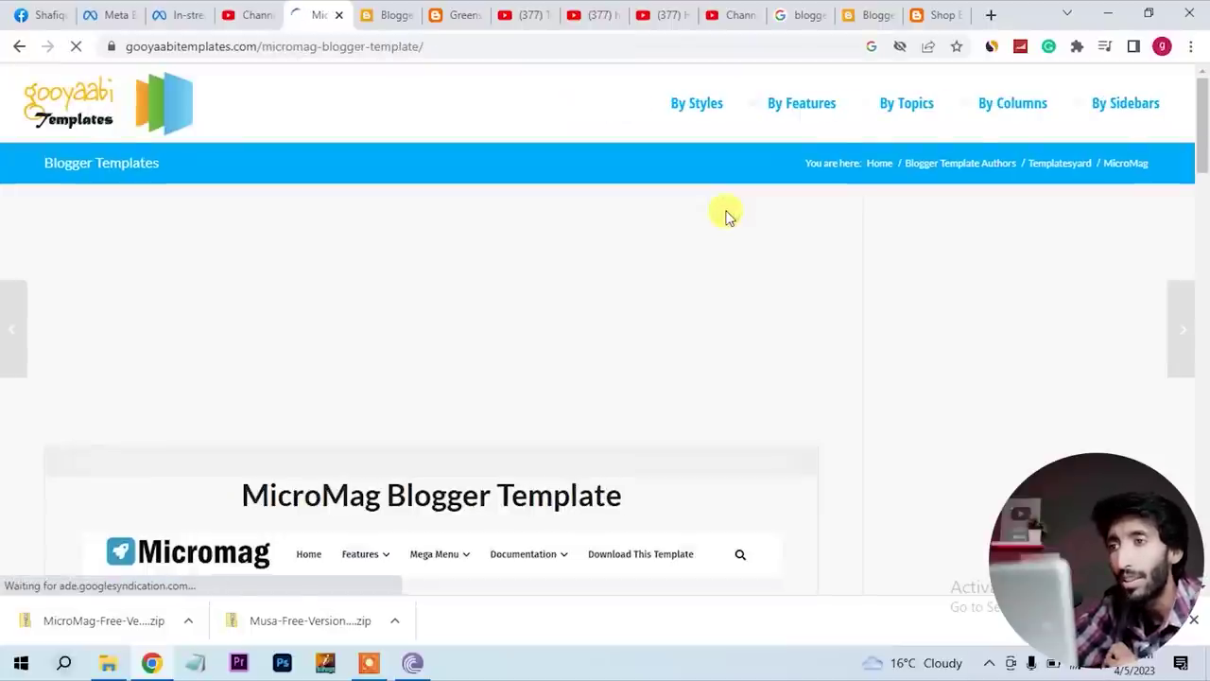
Download the MicroMag template and show the downloaded zip file in its folder
scroll(727, 215, "down", 6)
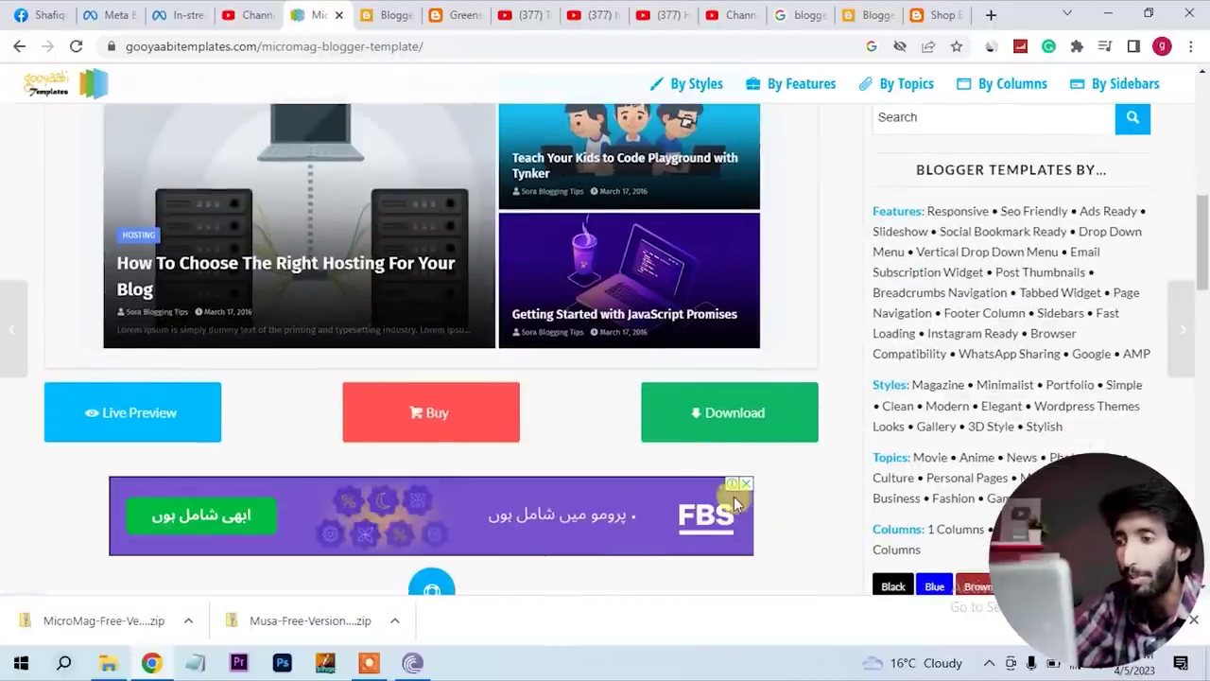
left_click(699, 417)
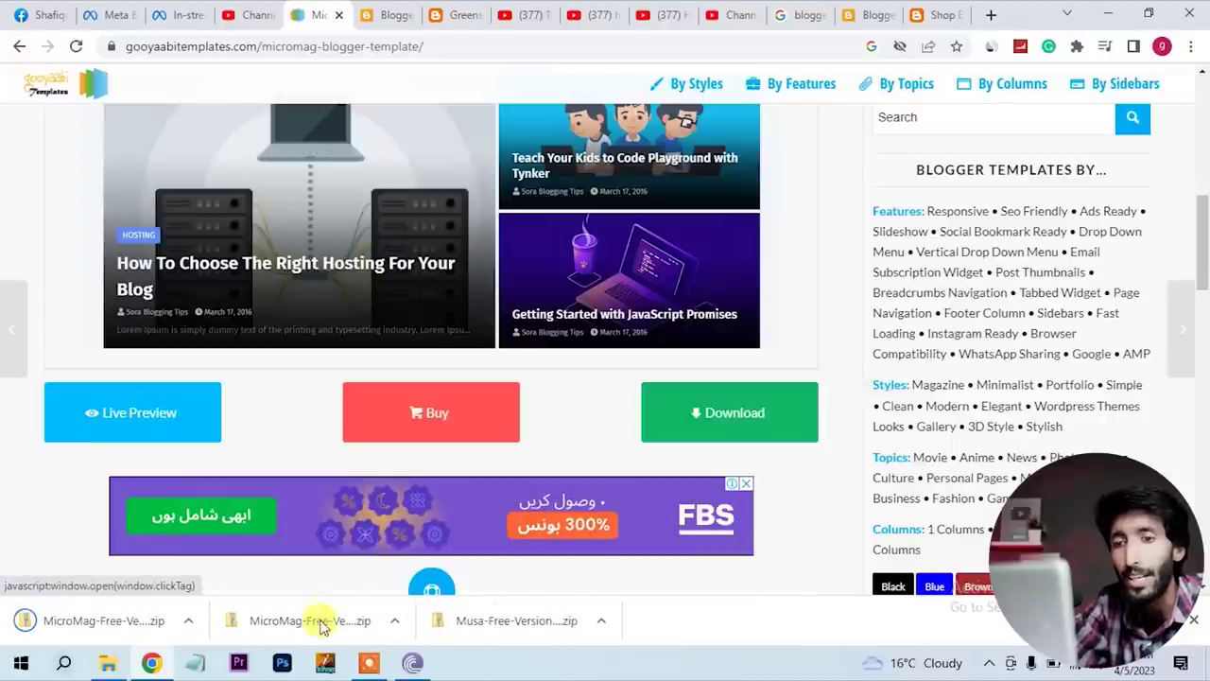
left_click(186, 624)
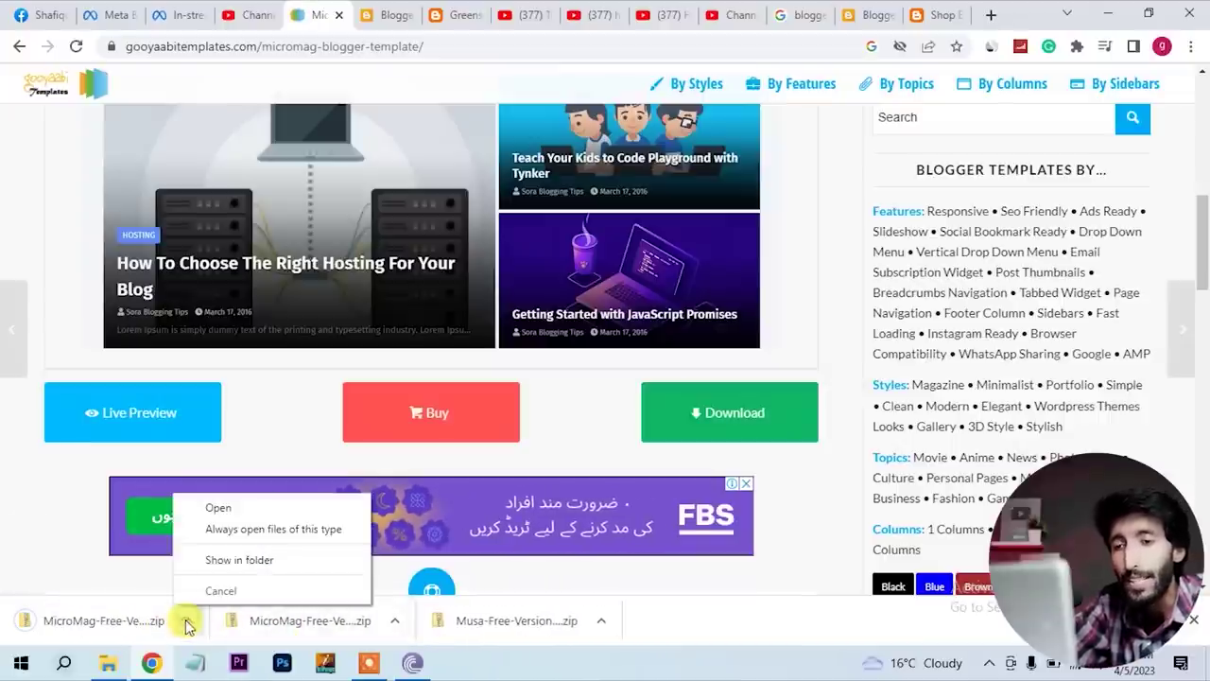
left_click(256, 560)
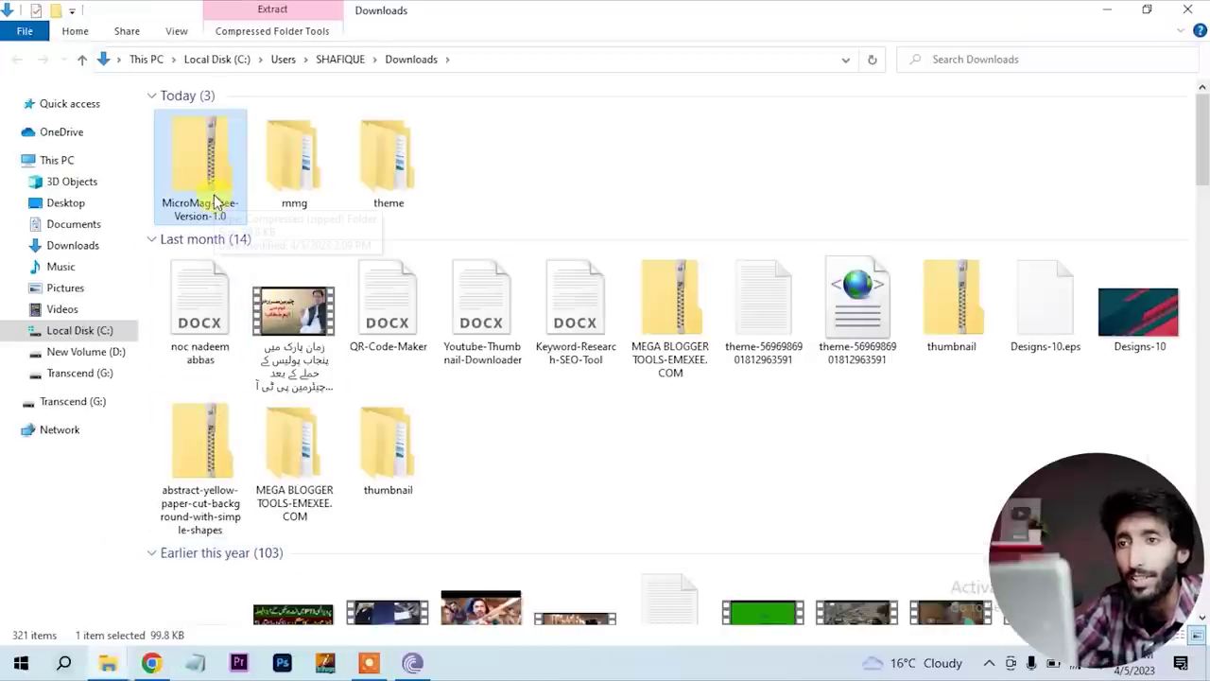
Create a folder named demotheme in Downloads and move the MicroMag-Free-Version-1.0 zip into it
right_click(507, 192)
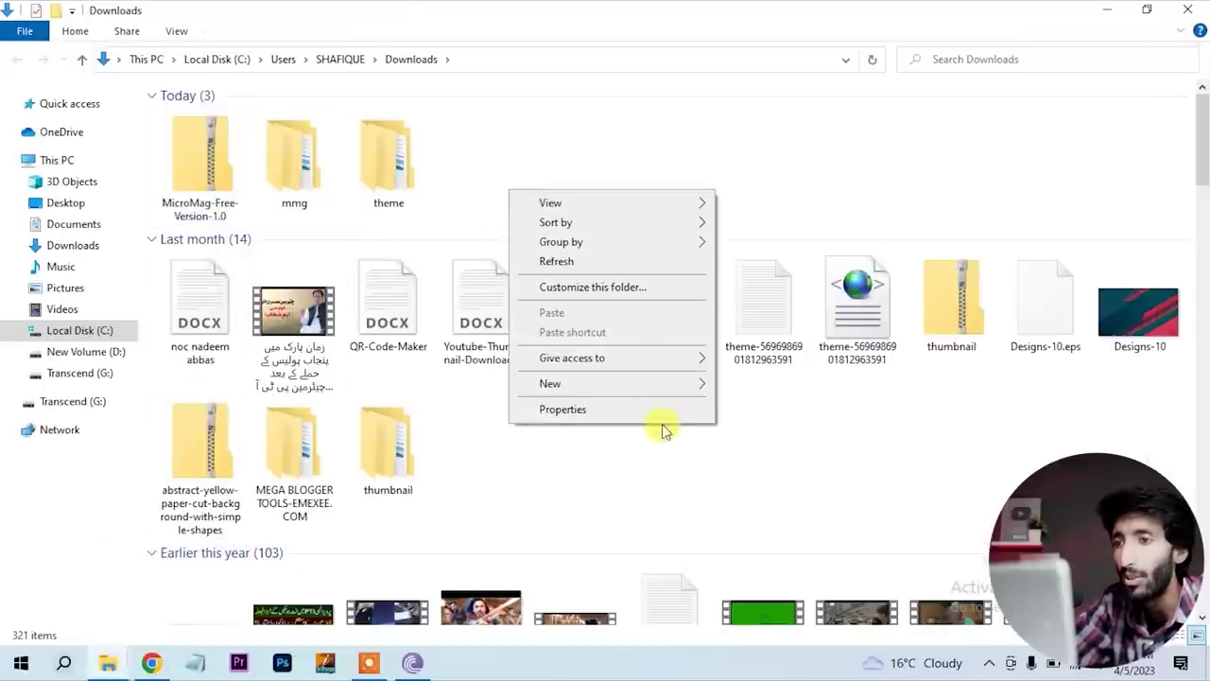
mouse_move(646, 384)
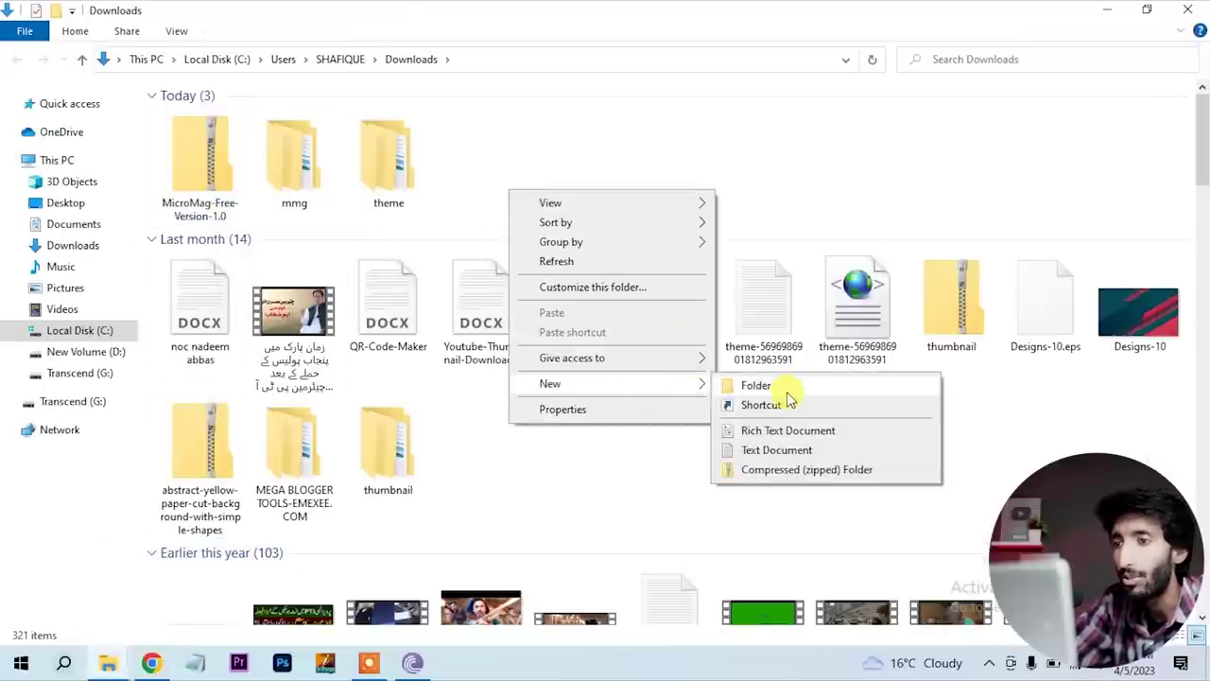
left_click(785, 392)
type("d")
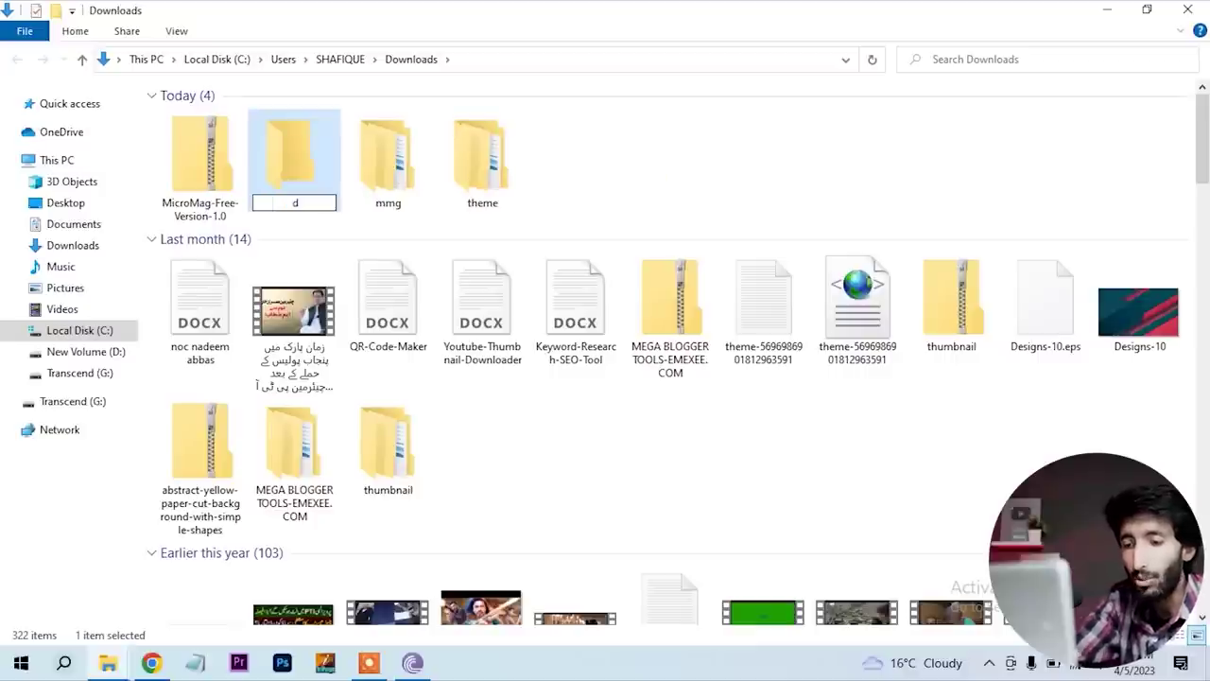
type("emotheme")
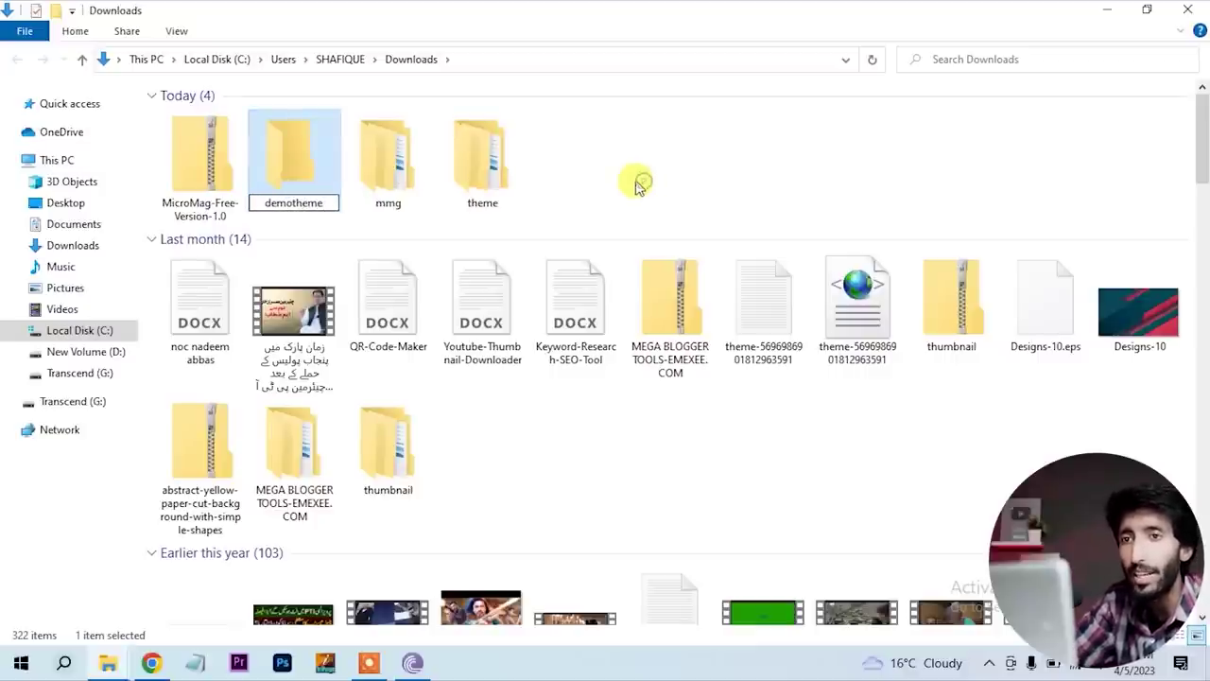
left_click_drag(203, 170, 281, 184)
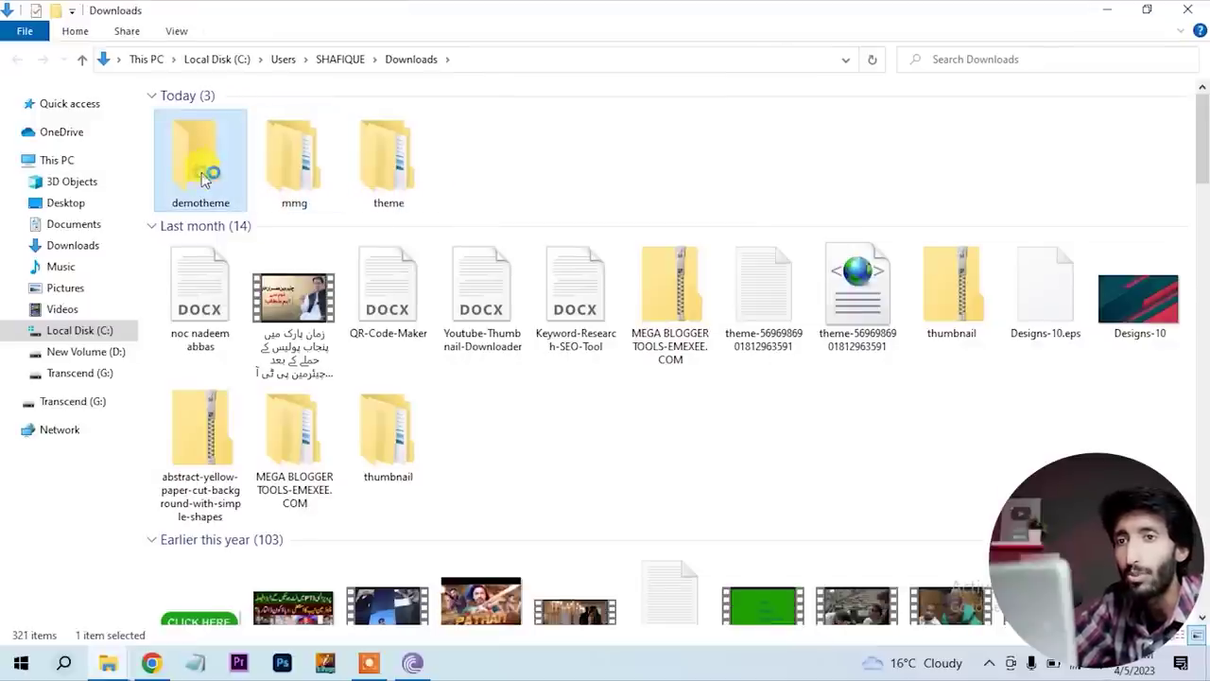
Extract the MicroMag-Free-Version-1.0 zip inside the demotheme folder, keeping the suggested destination
double_click(201, 173)
left_click(196, 117)
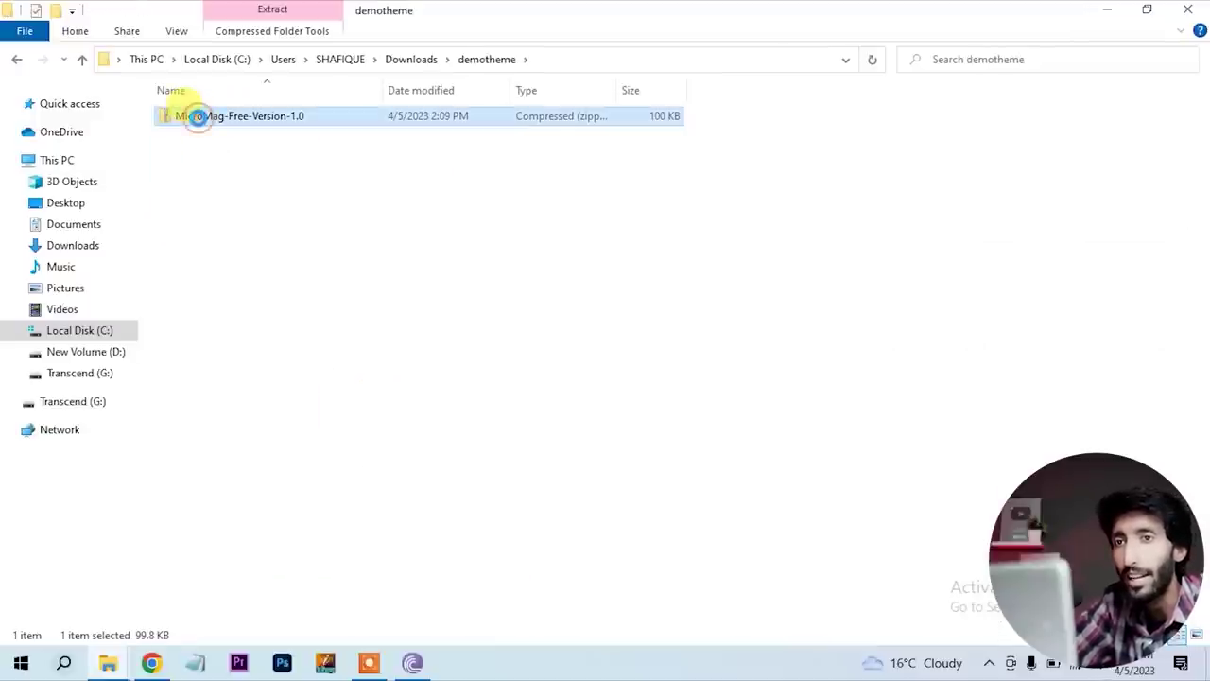
right_click(197, 117)
left_click(289, 196)
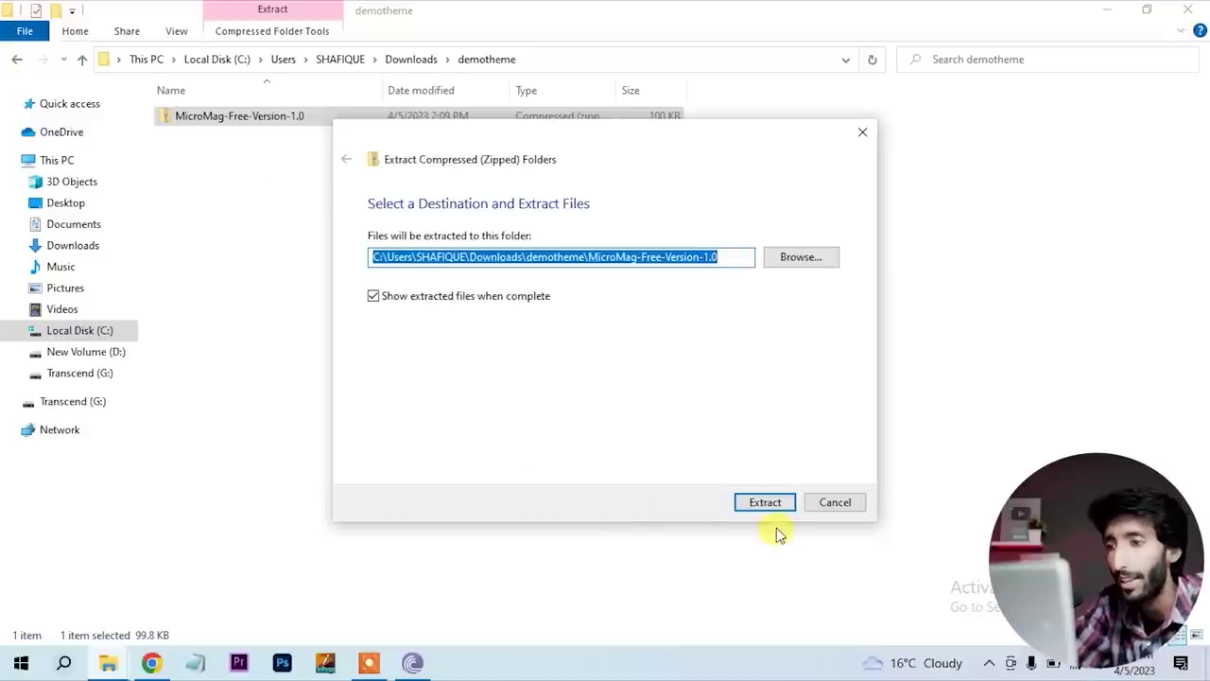
left_click(765, 502)
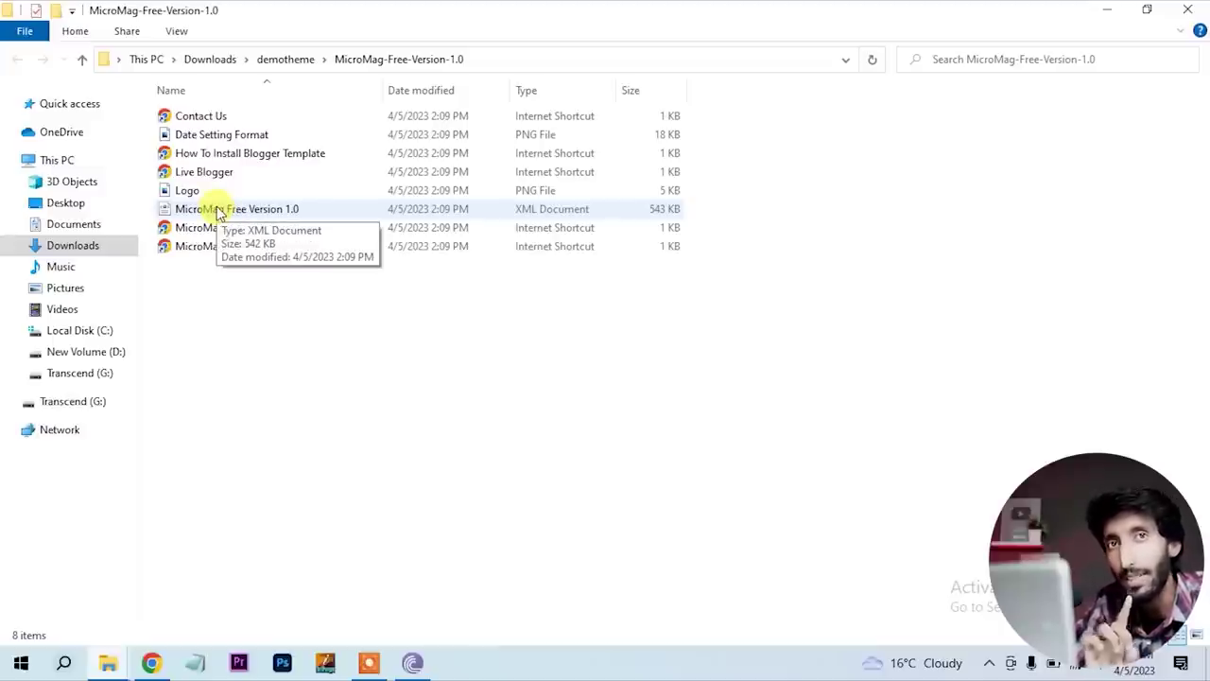
Switch to Blogger and restore the Shop Everything theme from the extracted MicroMag Free Version 1.0 XML file in demotheme
left_click(151, 663)
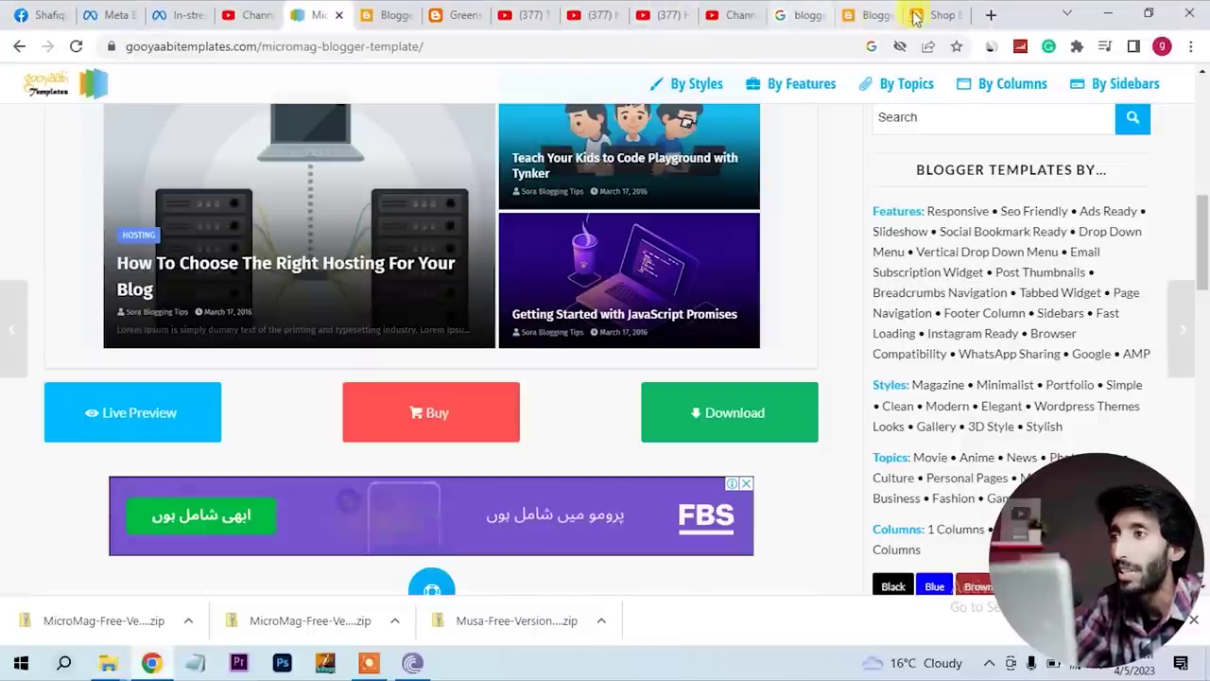
left_click(878, 15)
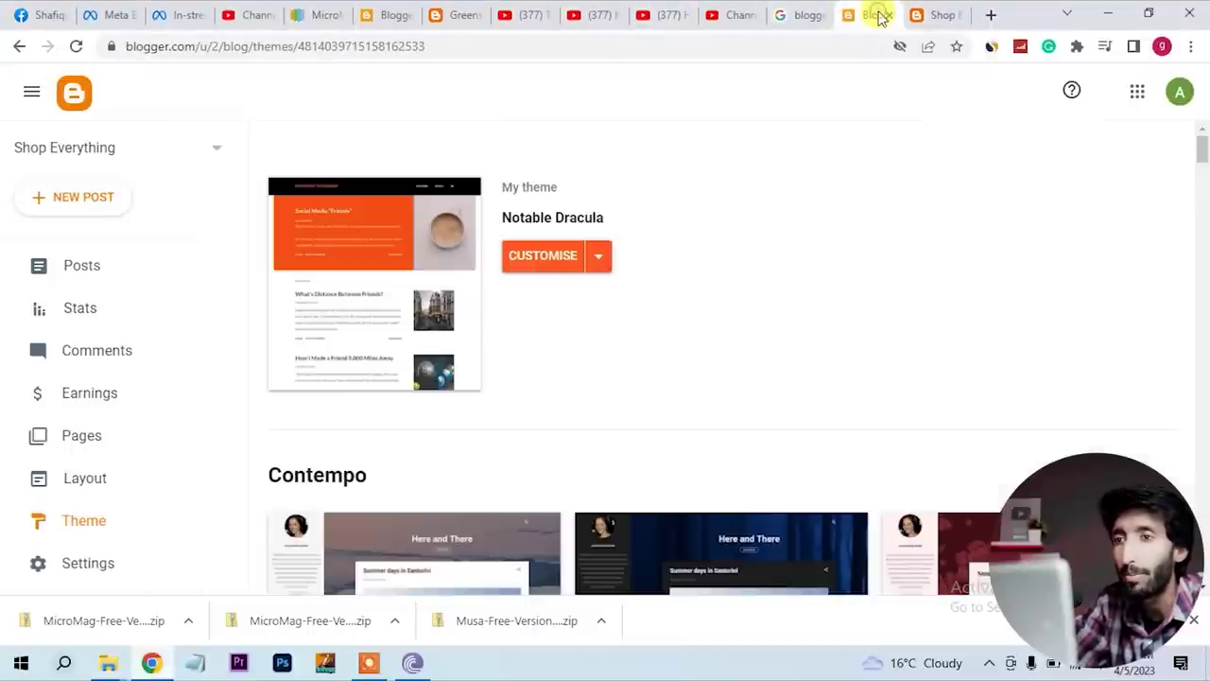
left_click(599, 258)
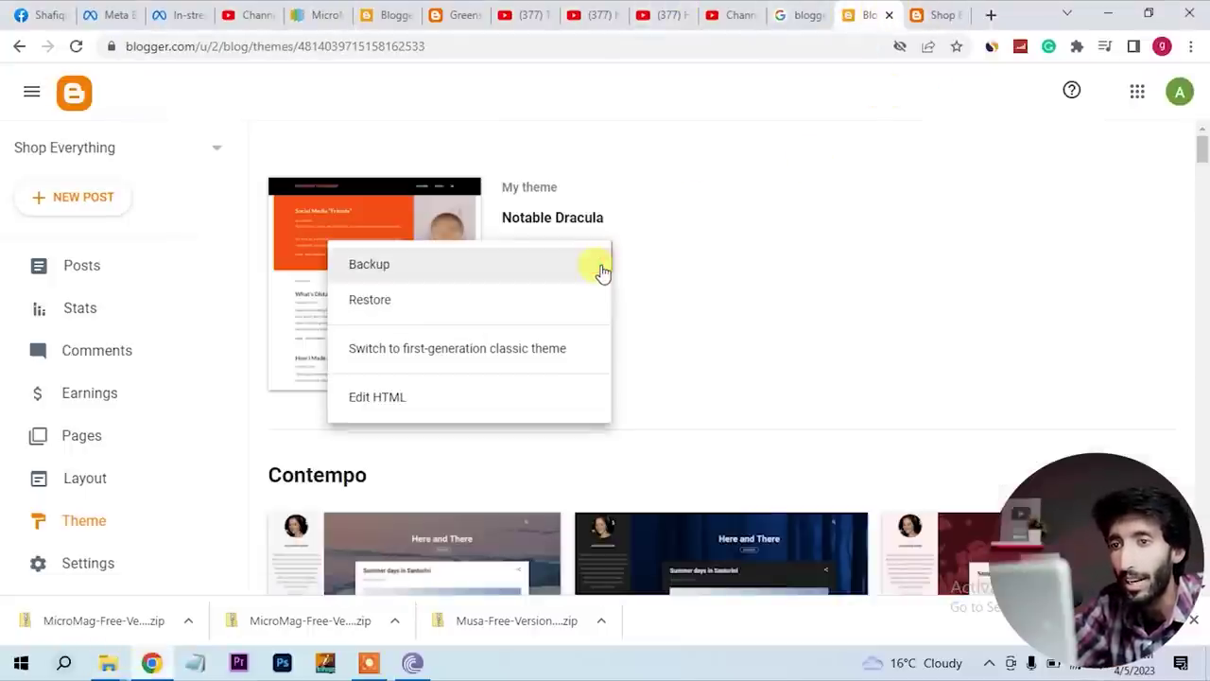
left_click(419, 309)
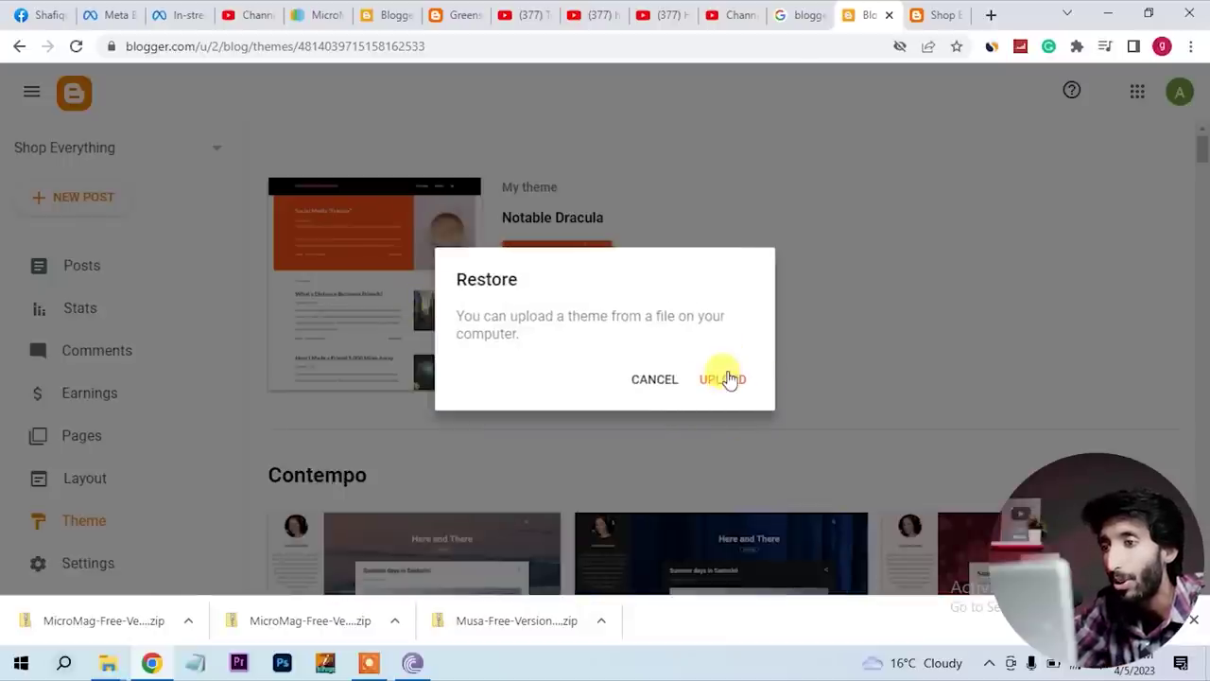
left_click(725, 380)
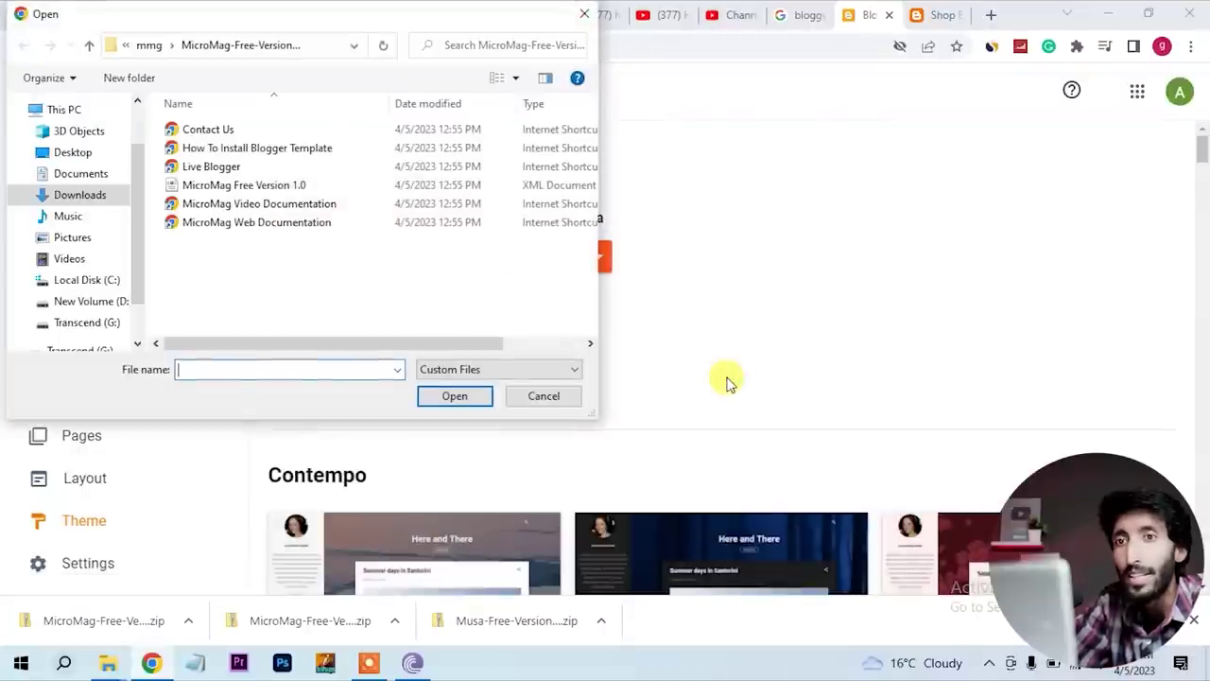
left_click(84, 197)
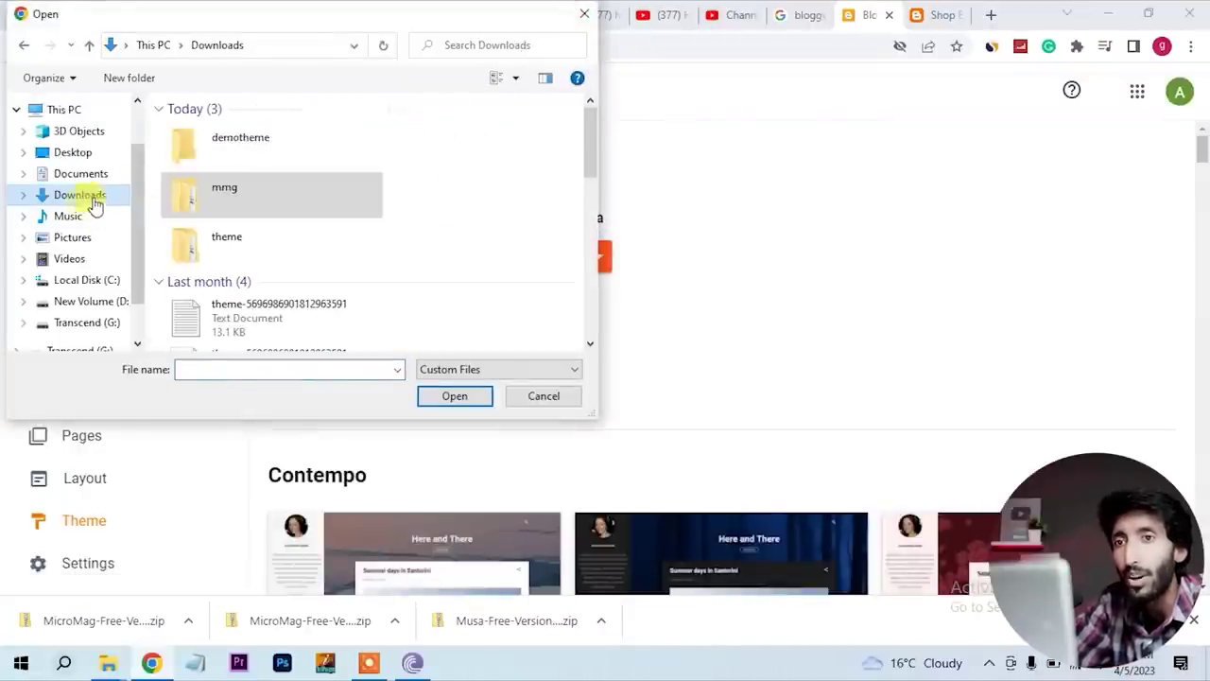
double_click(264, 154)
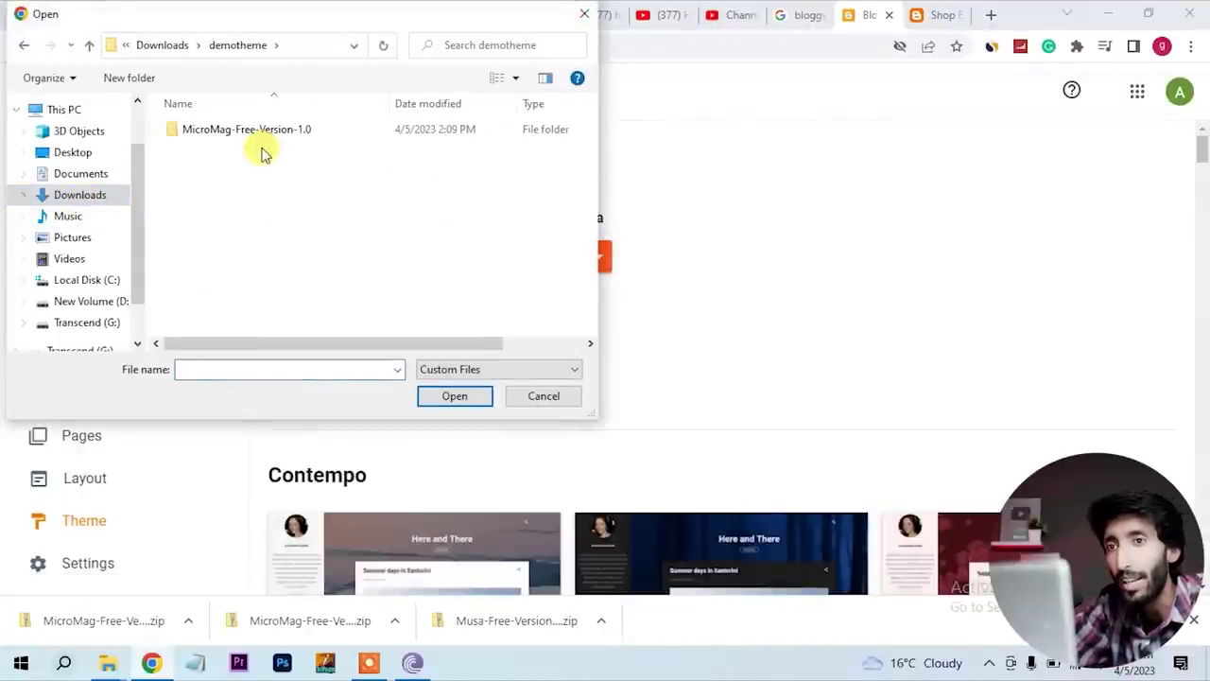
double_click(253, 132)
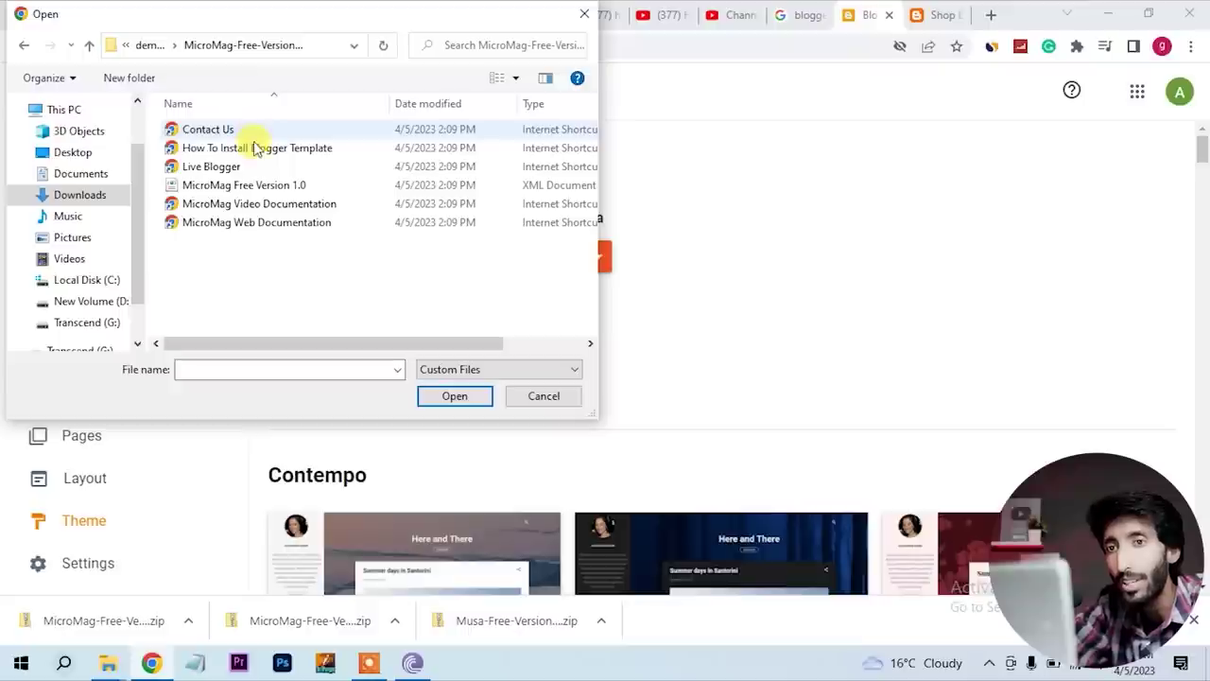
left_click(192, 186)
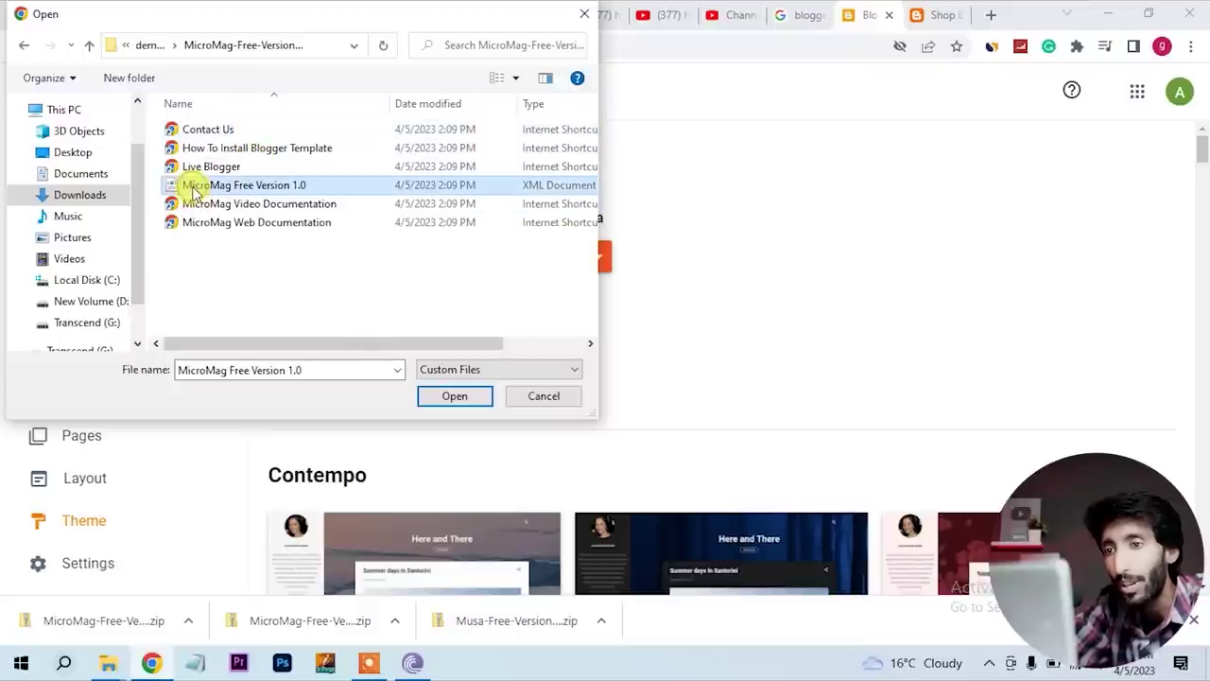
left_click(455, 396)
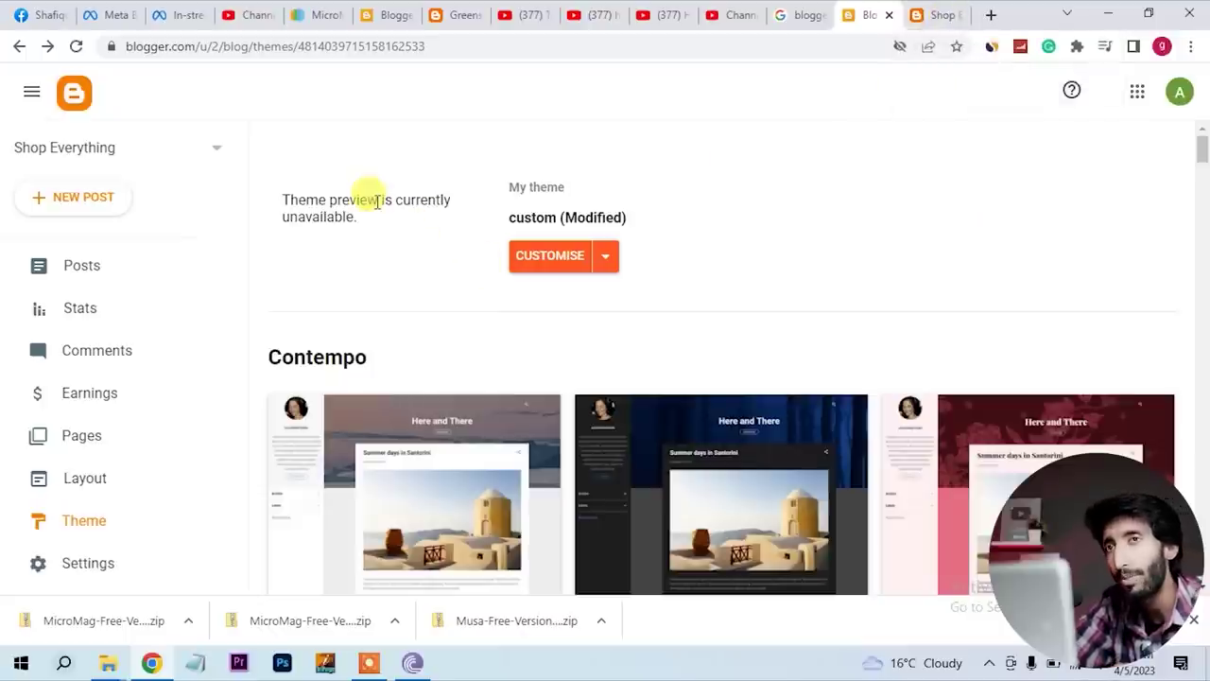
Reload the live Shop Everything blog and look over its home page
left_click(937, 13)
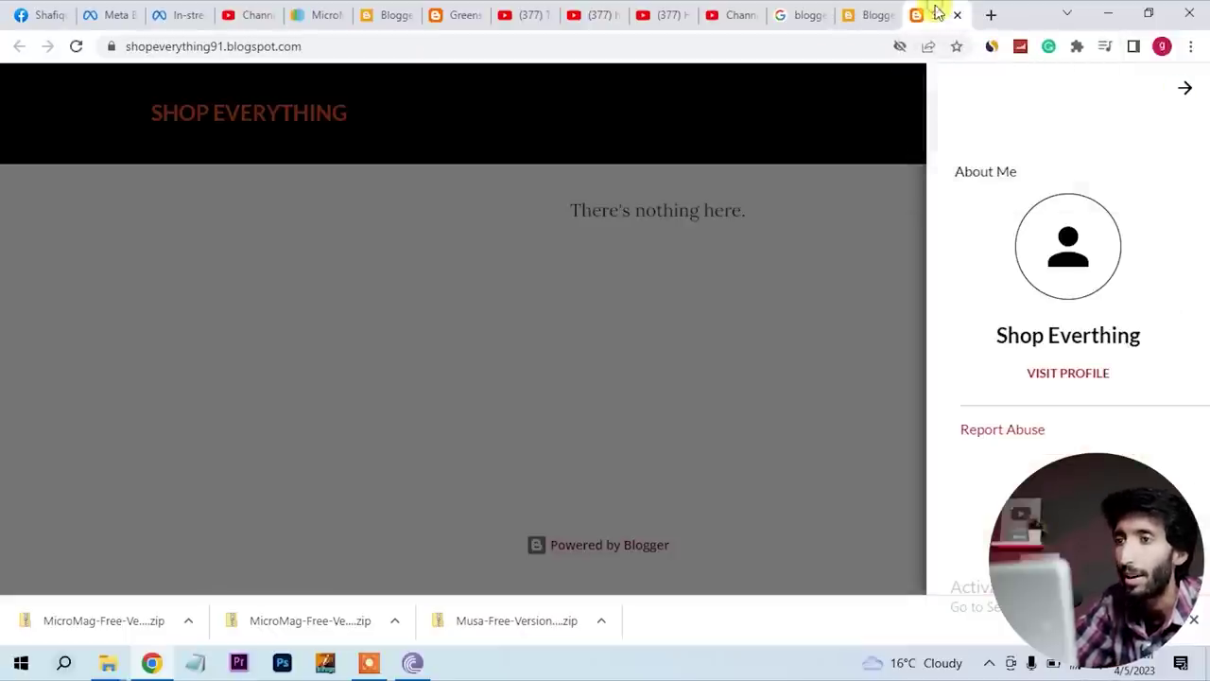
left_click(77, 48)
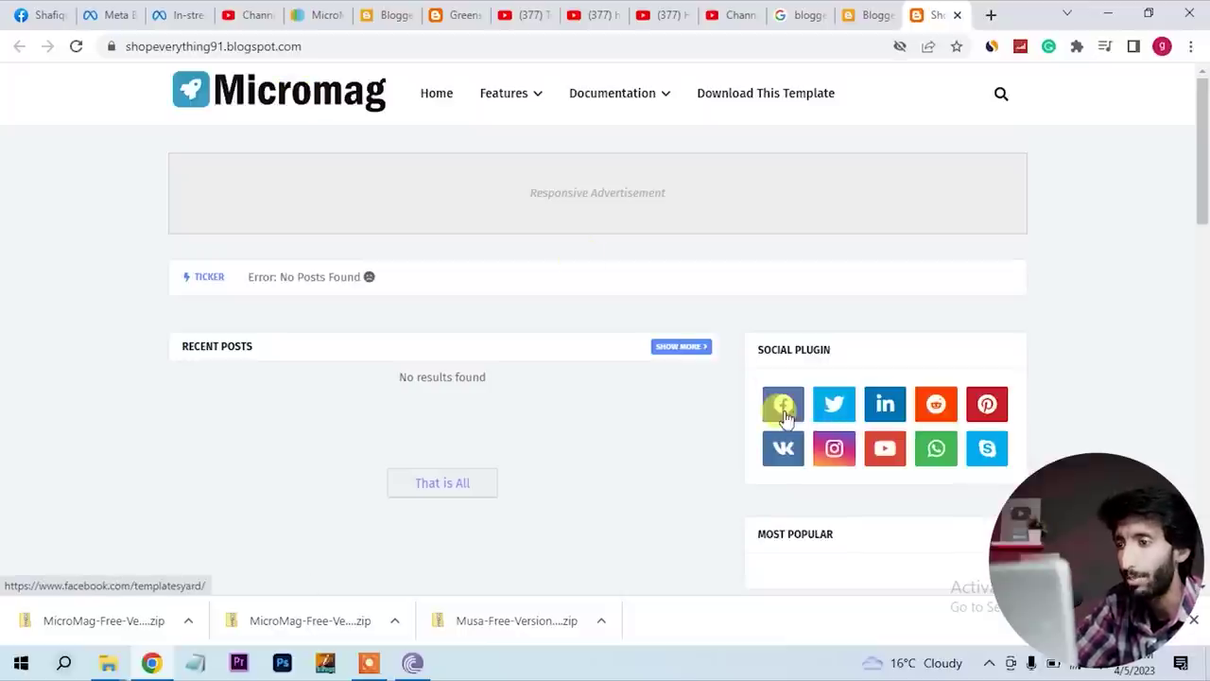
scroll(978, 568, "down", 3)
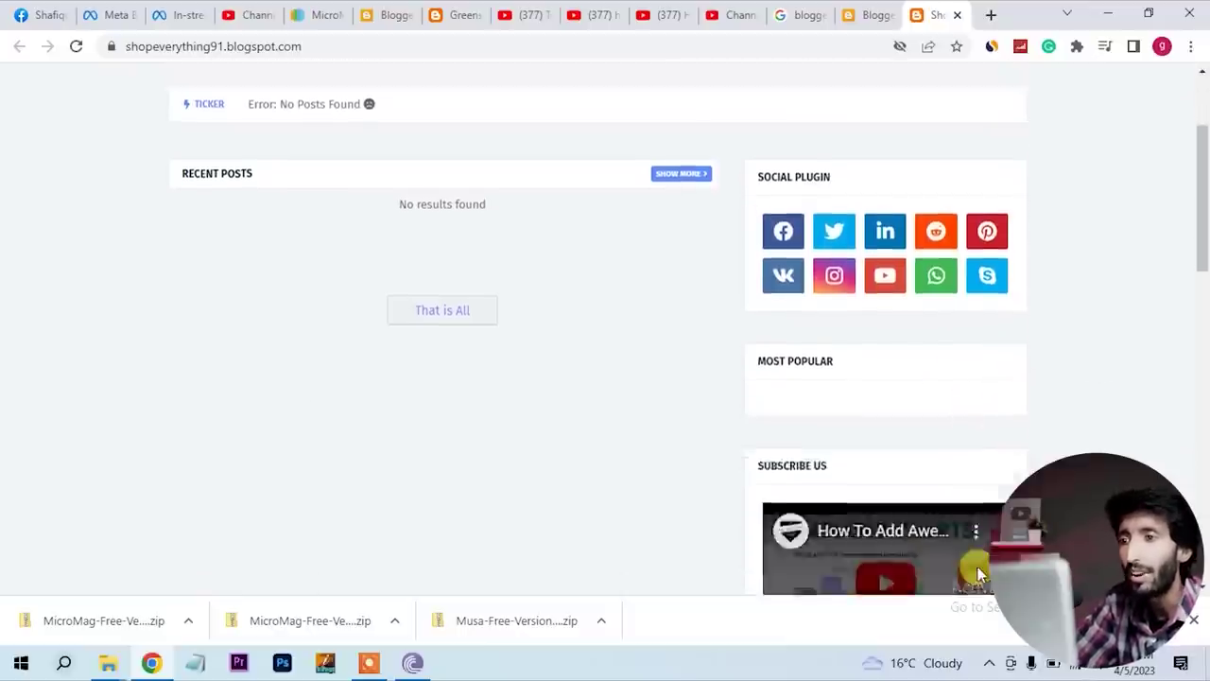
scroll(980, 572, "up", 3)
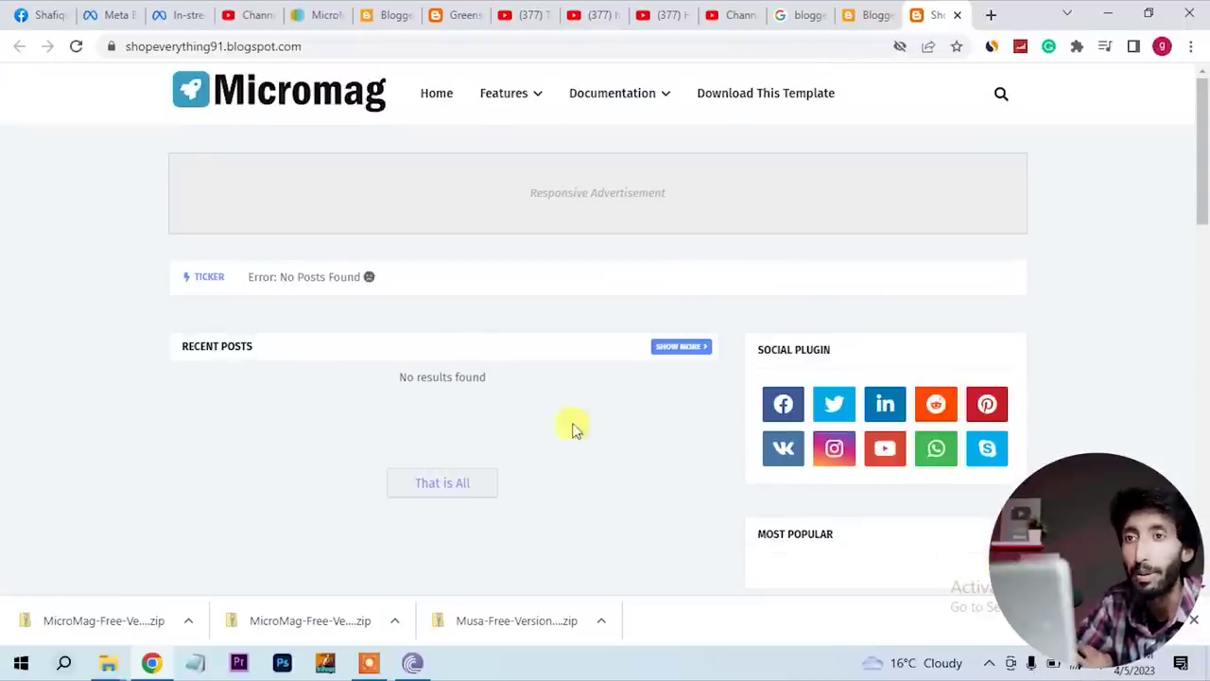
Open the Shop Everything blog's Layout and examine the Header Logo gadget's title, image upload and image placement options without saving
left_click(856, 14)
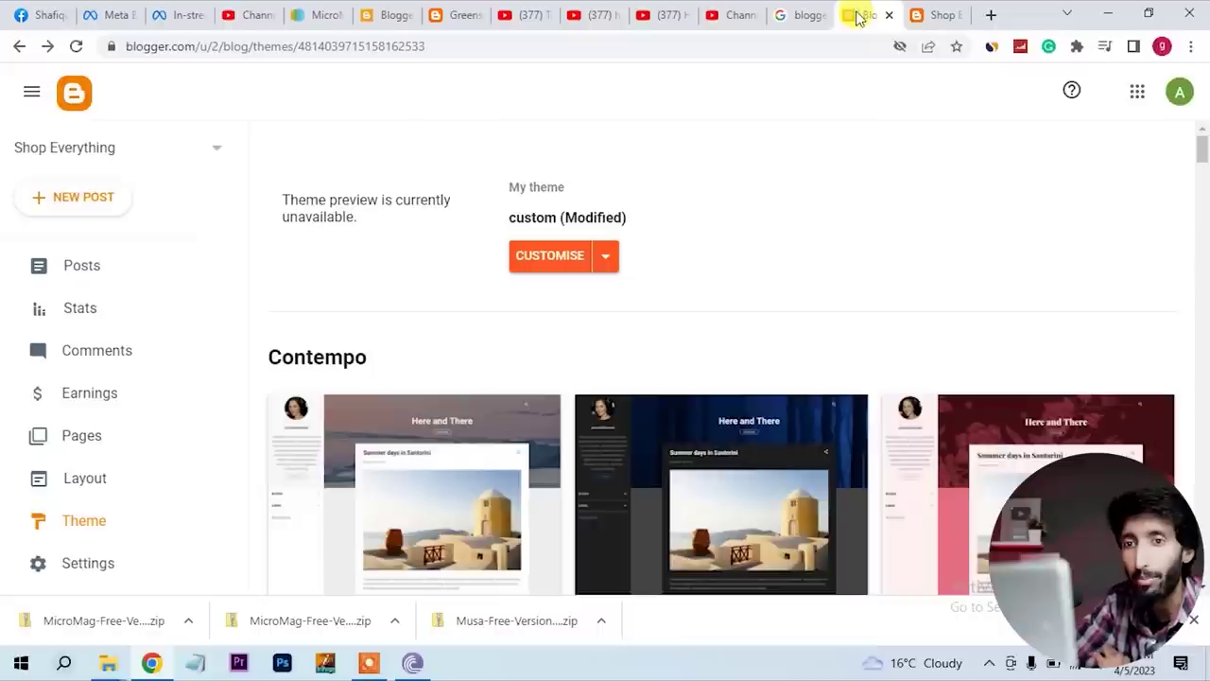
left_click(85, 482)
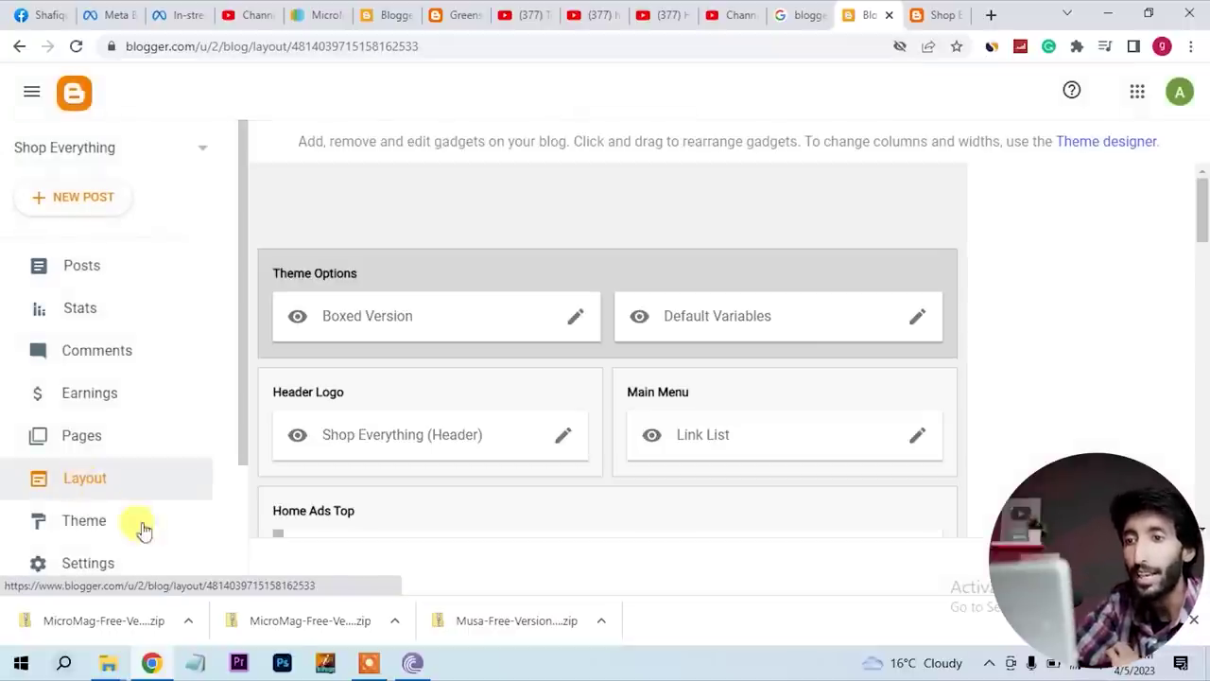
left_click(563, 442)
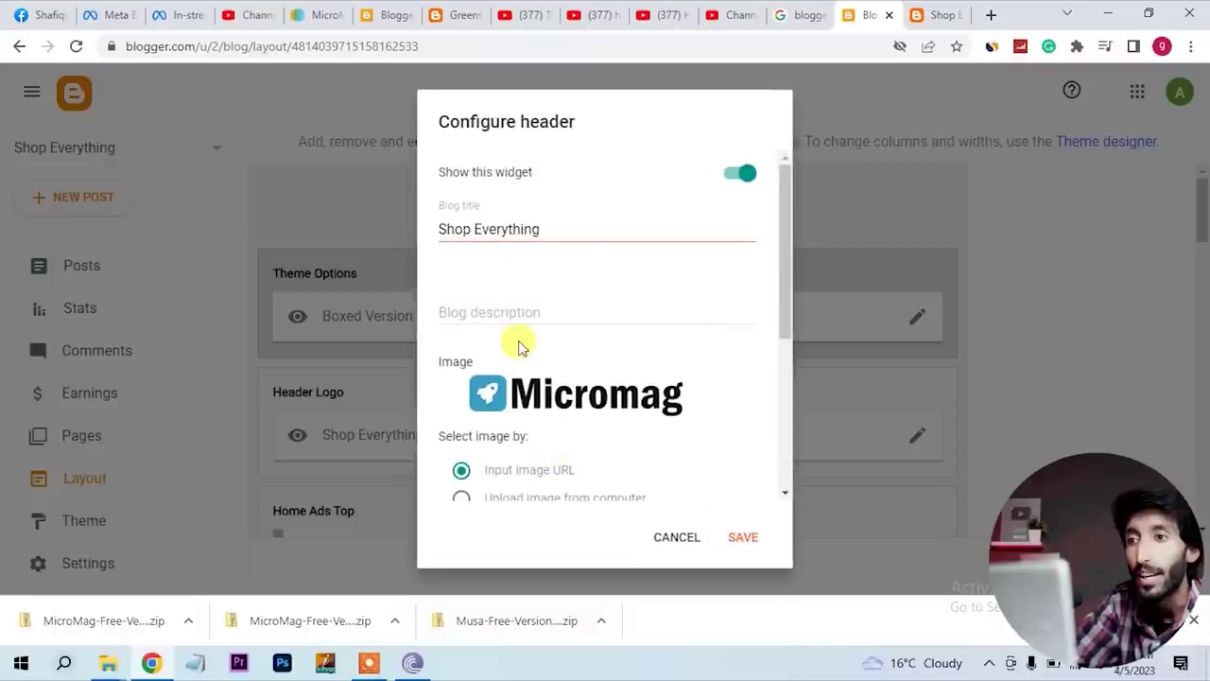
left_click_drag(559, 229, 405, 248)
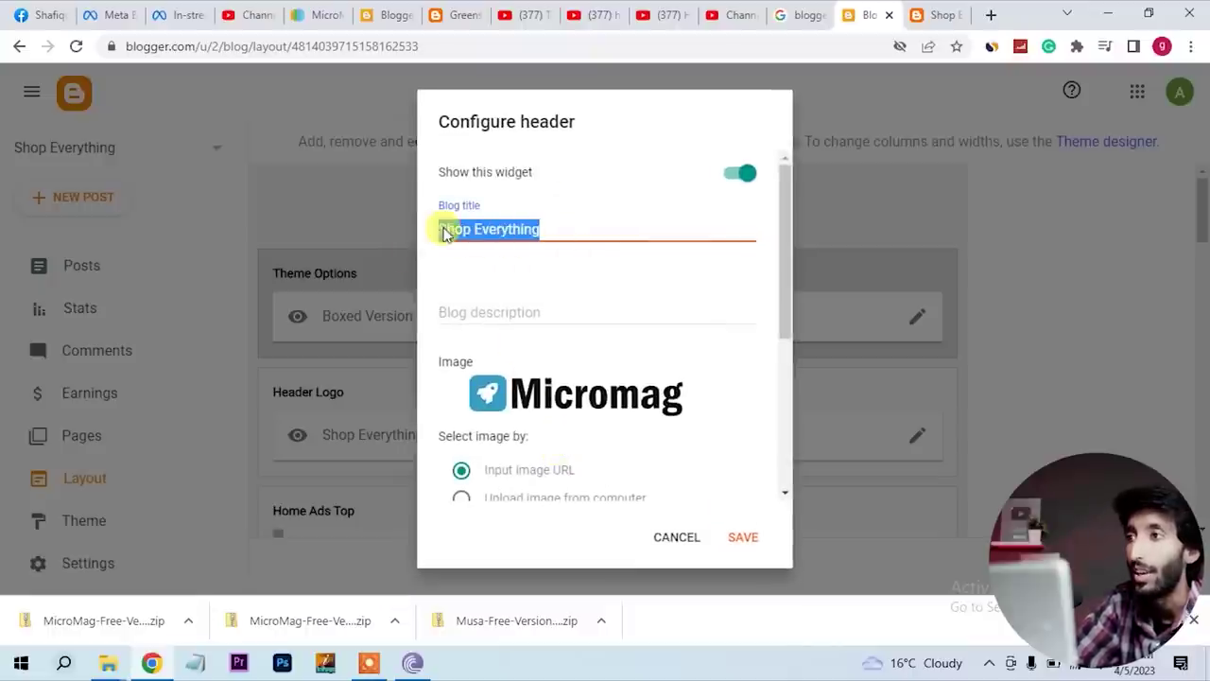
left_click(928, 14)
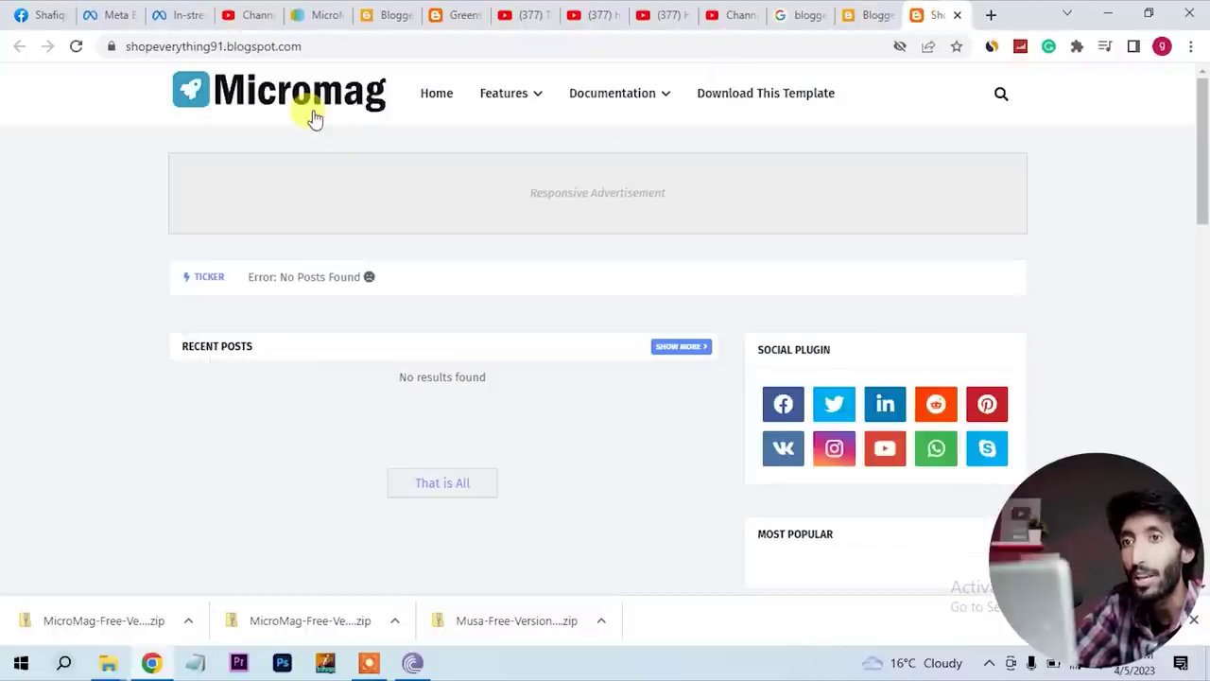
left_click(867, 15)
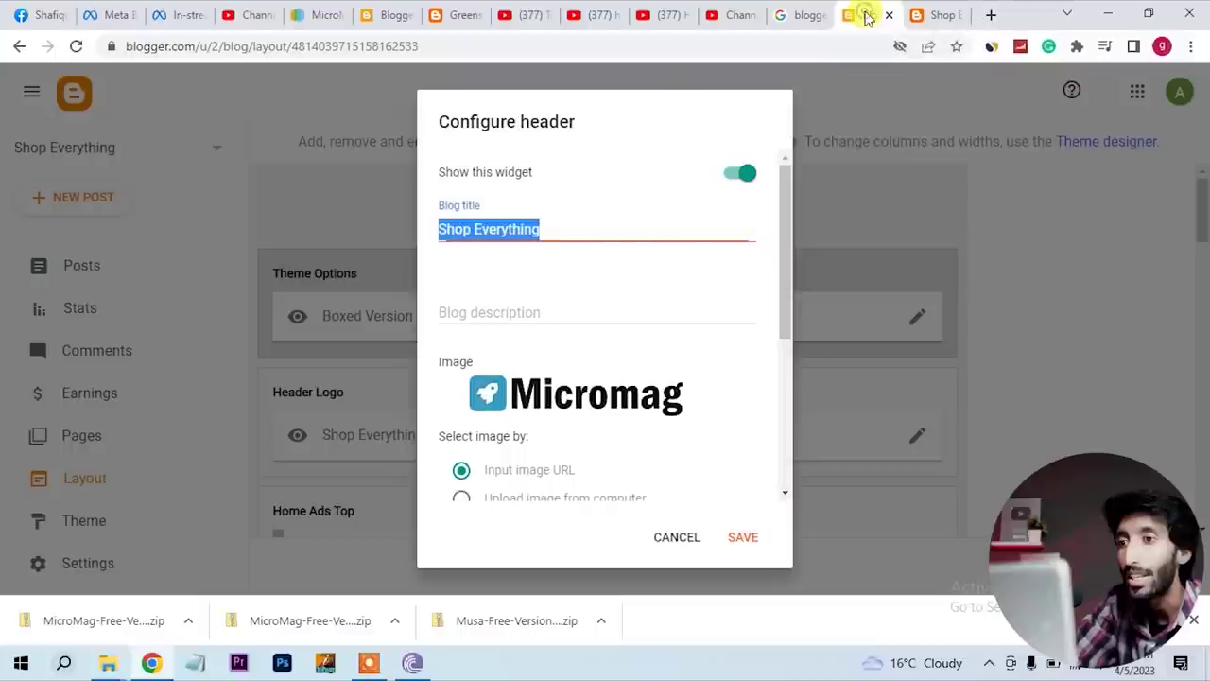
scroll(590, 405, "down", 3)
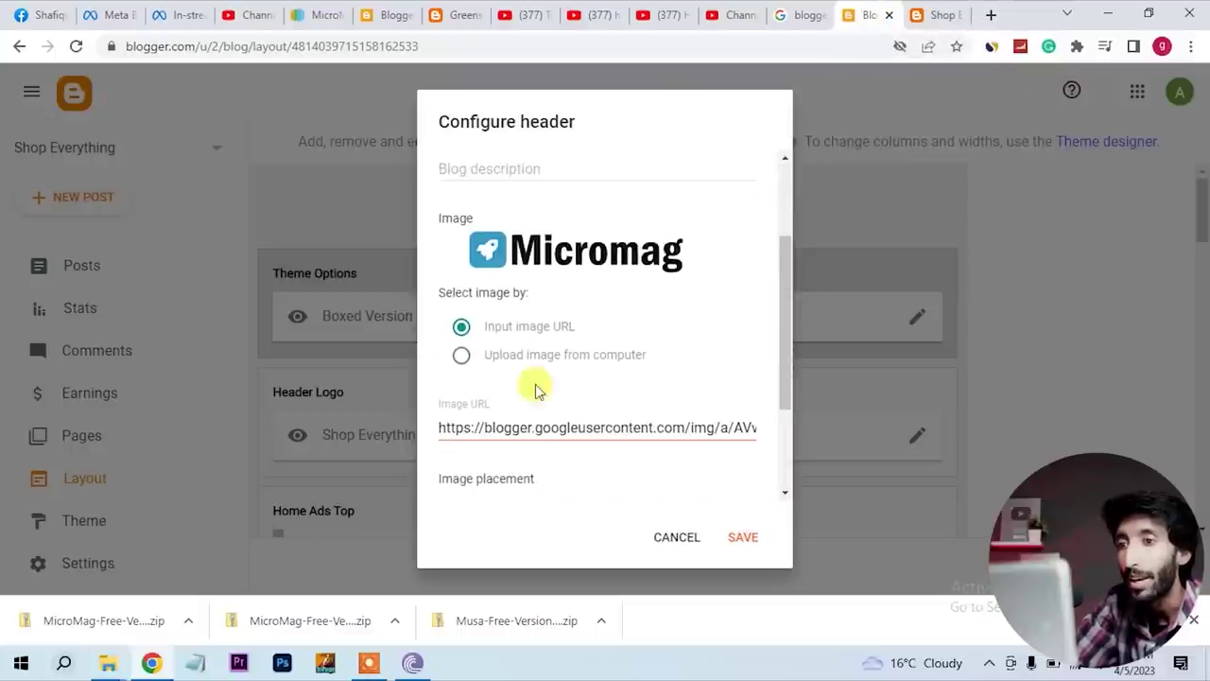
left_click(461, 354)
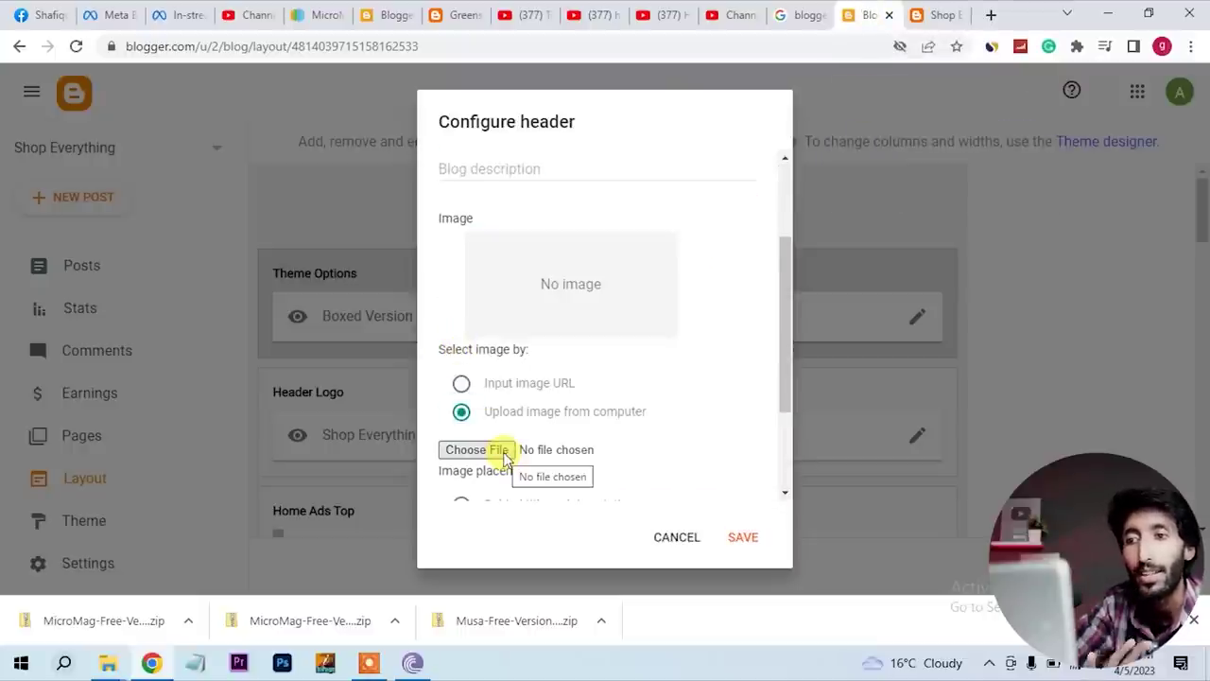
scroll(506, 459, "down", 3)
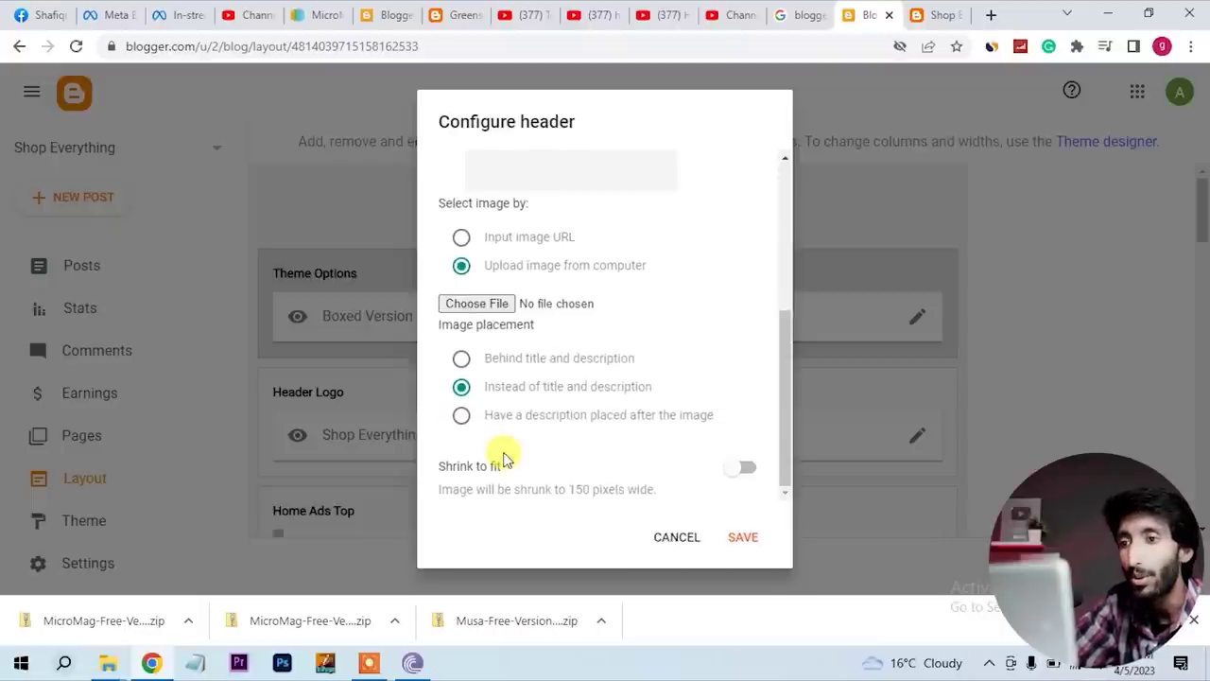
left_click(677, 537)
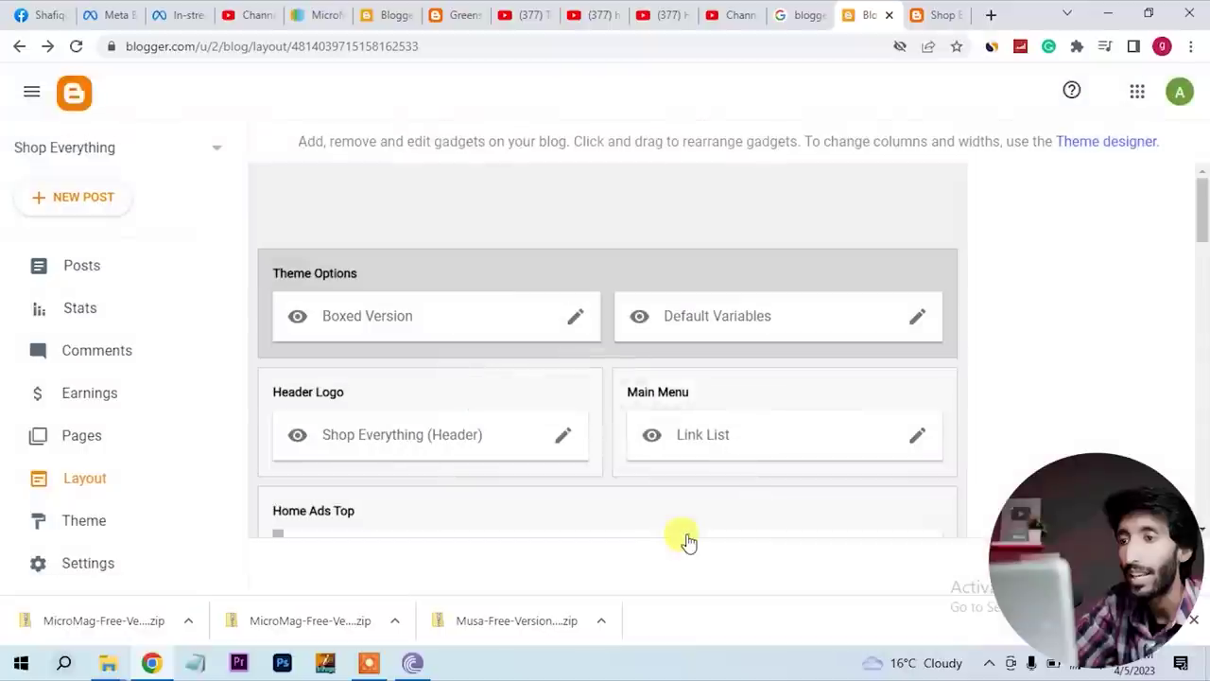
Compare the live blog's Features and Documentation dropdowns with the entries in the Main Menu link list
left_click(918, 19)
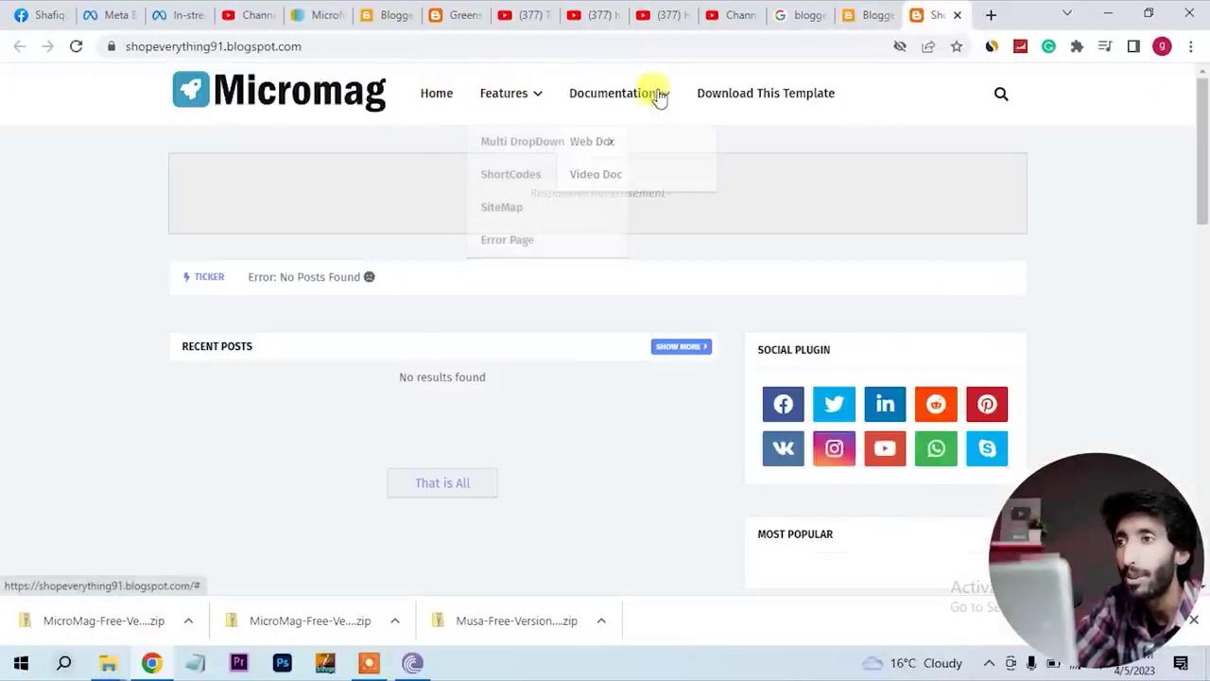
mouse_move(637, 100)
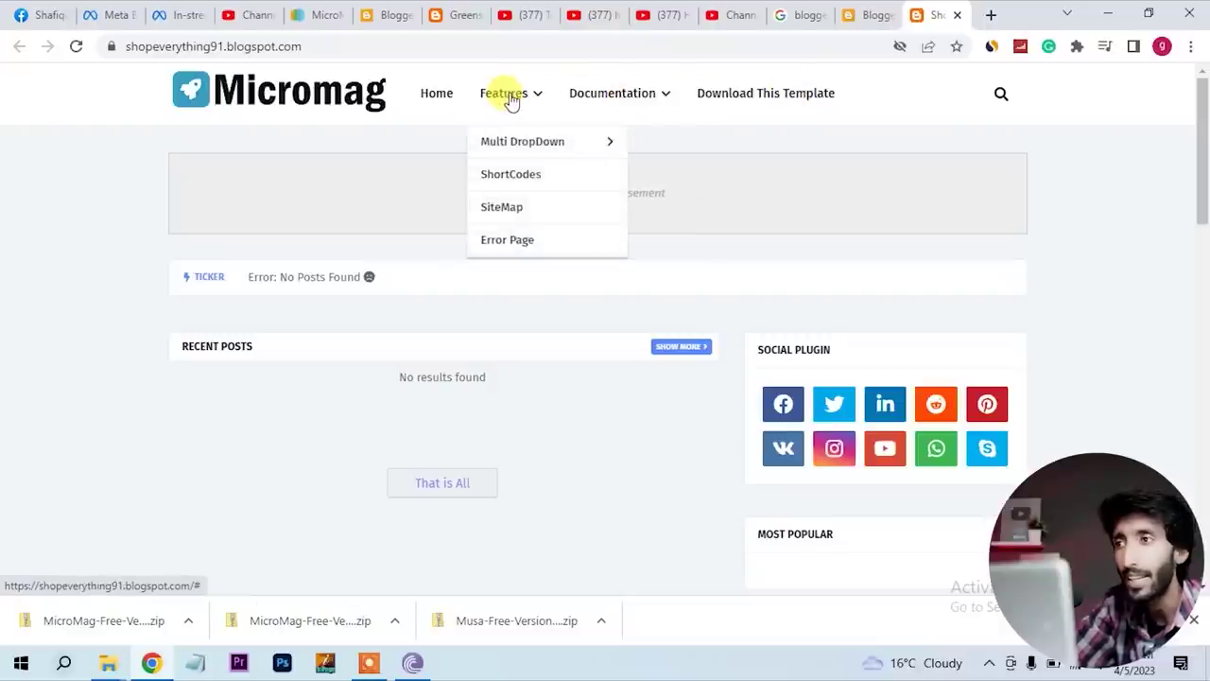
left_click(856, 16)
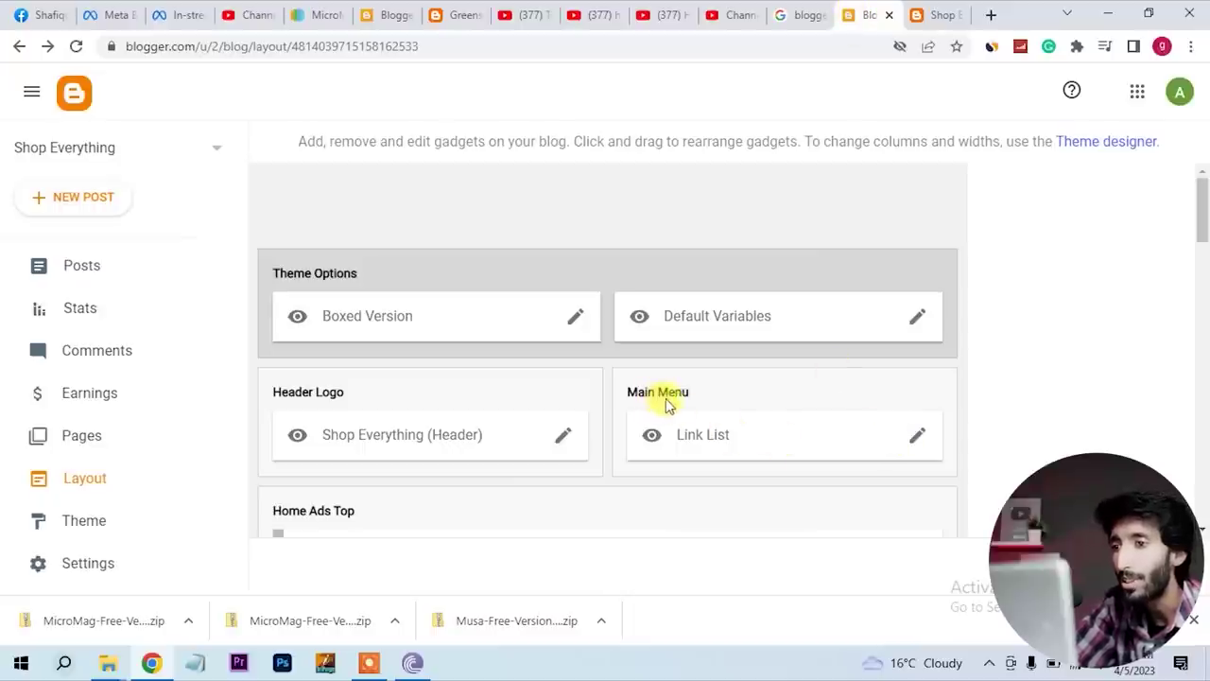
left_click(917, 437)
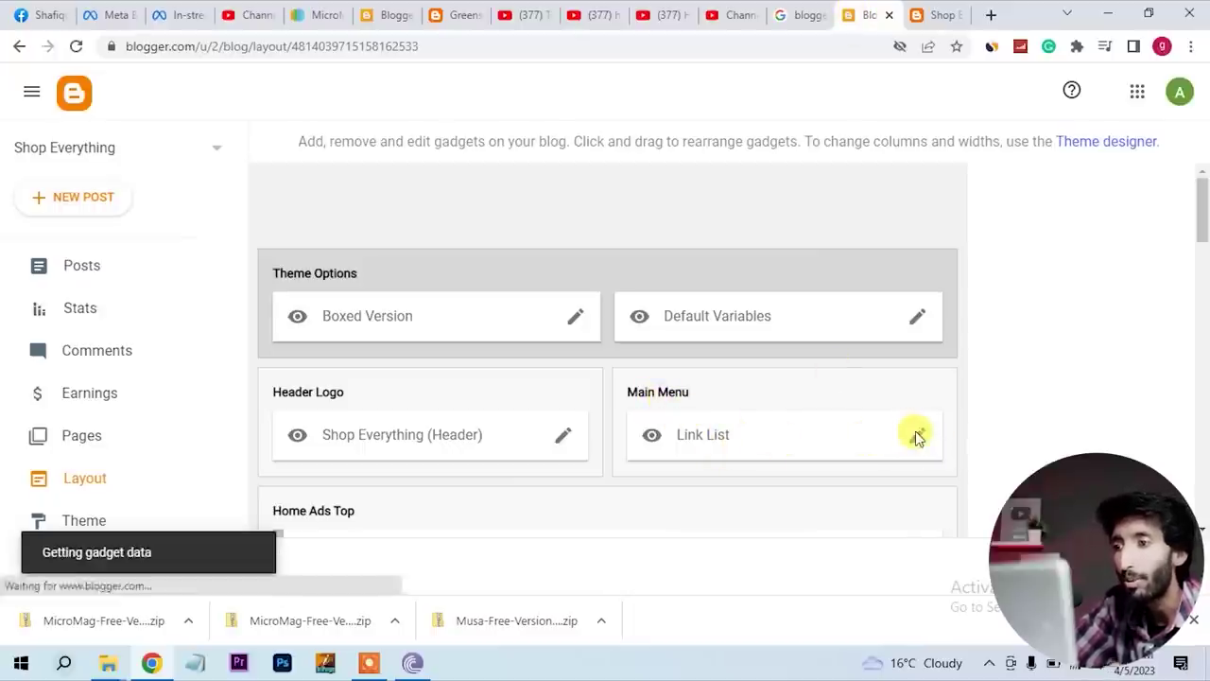
left_click_drag(819, 246, 829, 325)
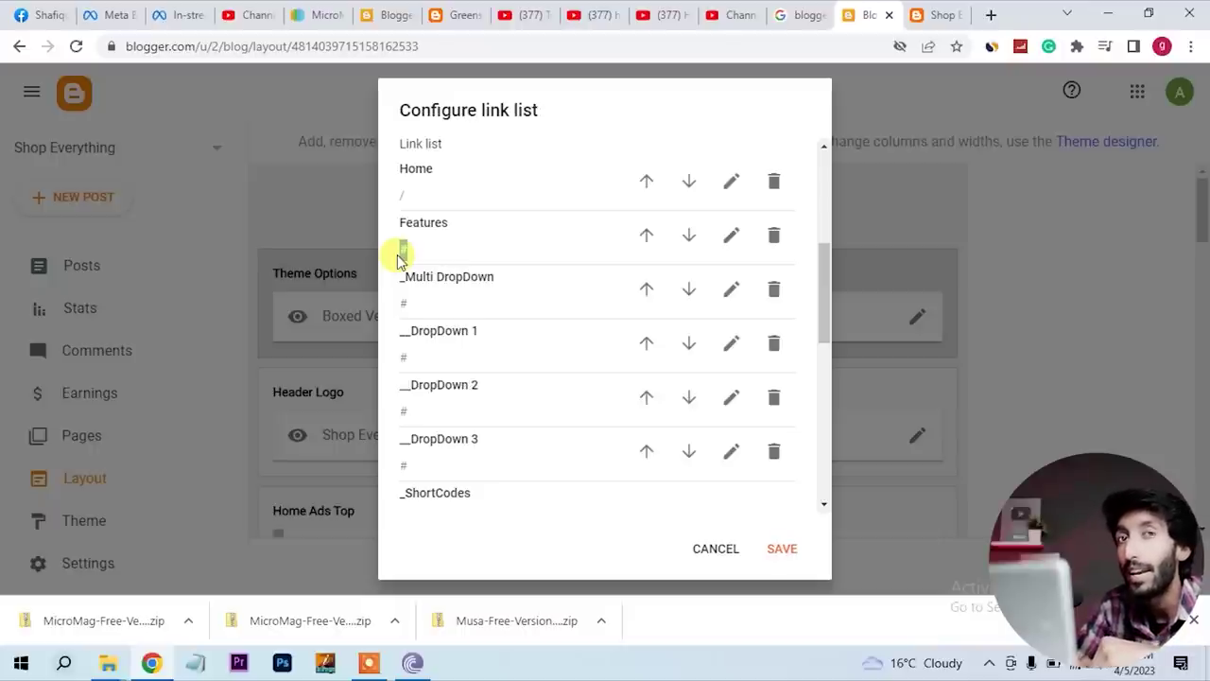
left_click(936, 14)
mouse_move(614, 86)
mouse_move(521, 92)
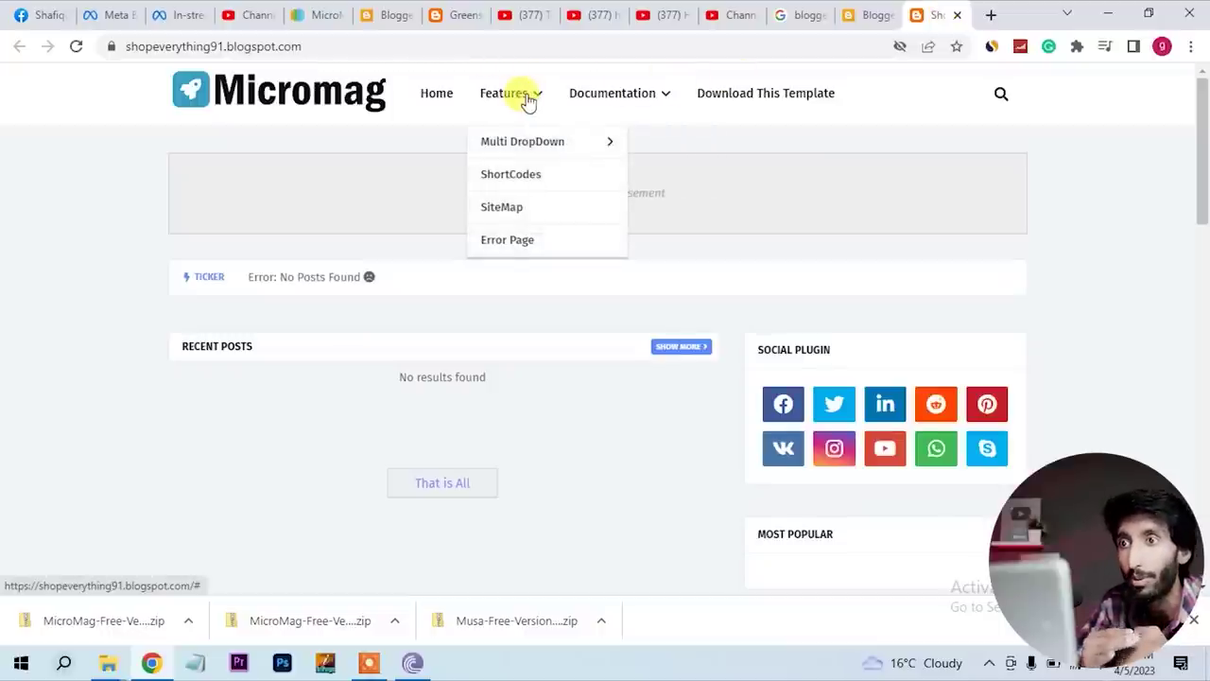
left_click(864, 14)
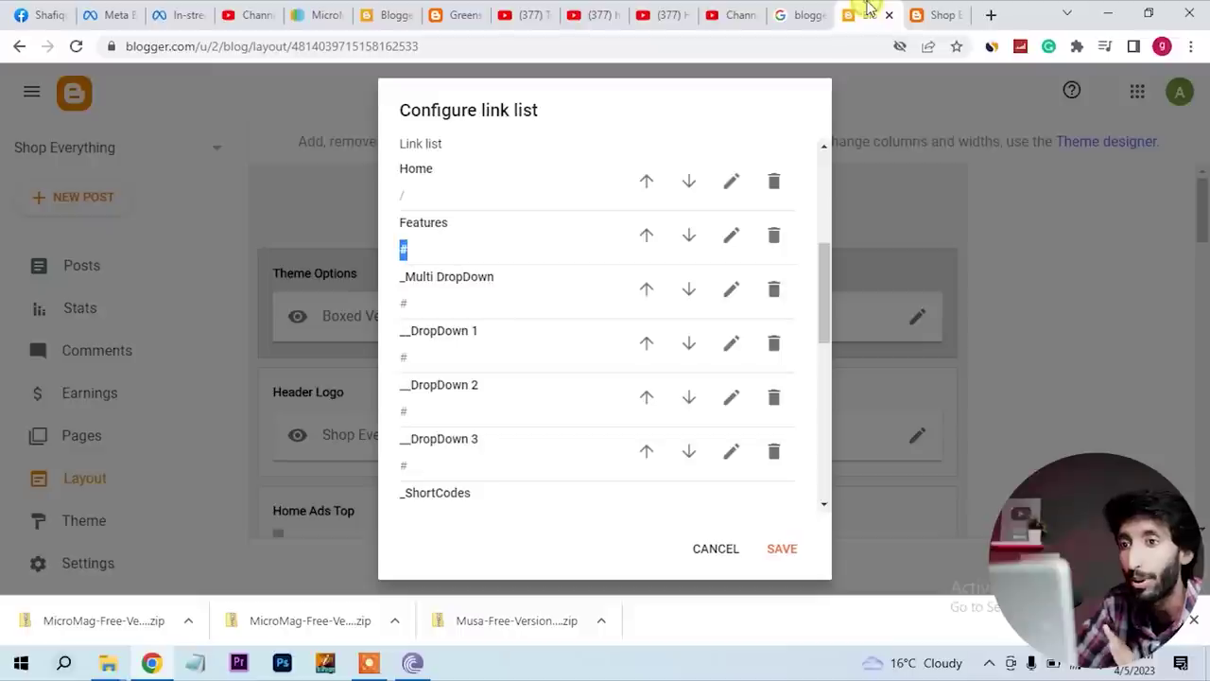
Delete the Main Menu links Download This Template, _Video Doc, _Web Doc, Documentation, _Error Page, _SiteMap and _ShortCodes
scroll(567, 397, "down", 5)
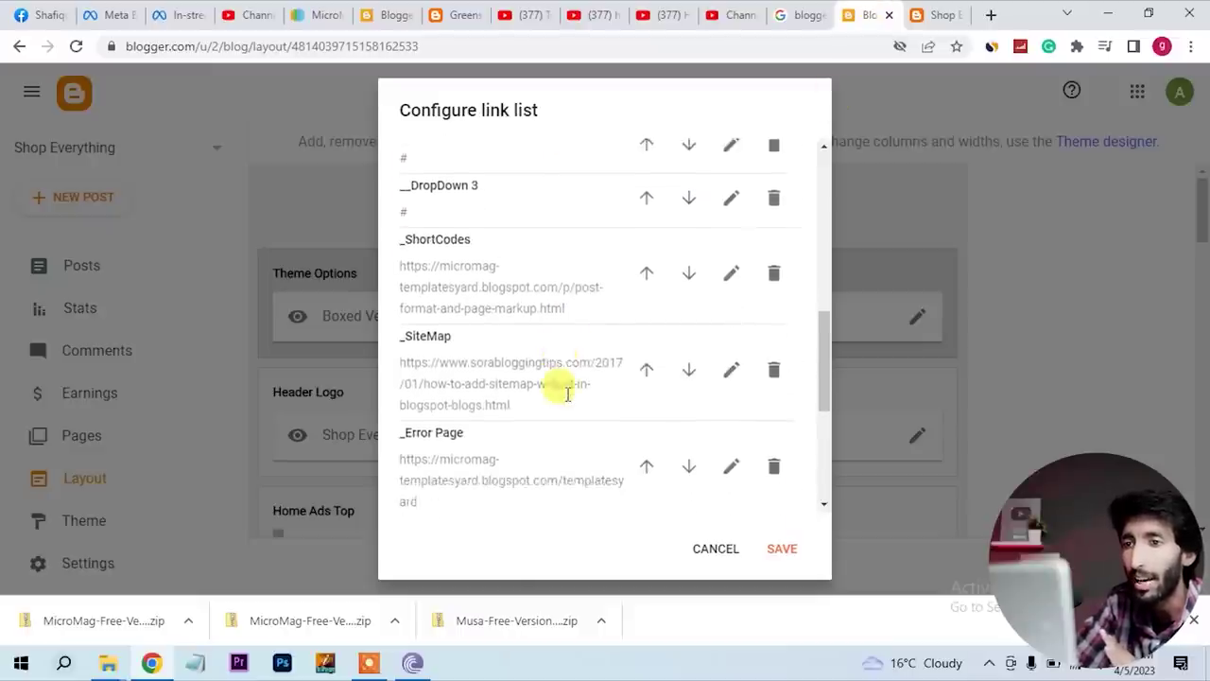
scroll(567, 395, "down", 2)
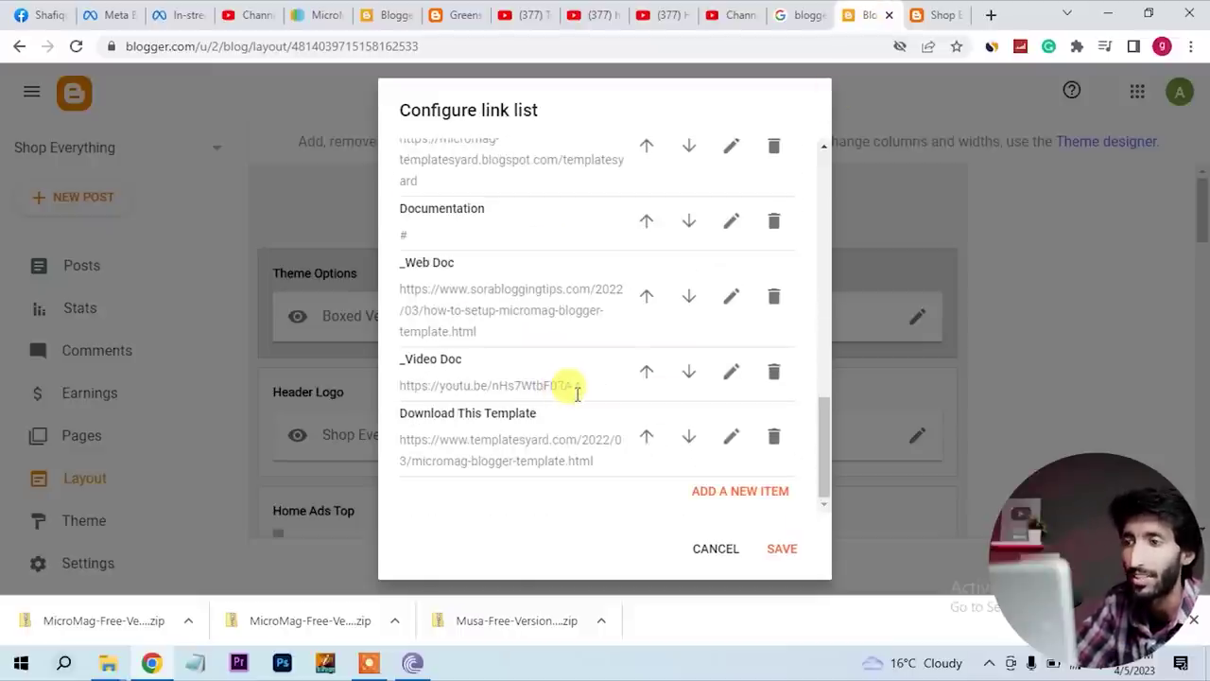
left_click(772, 437)
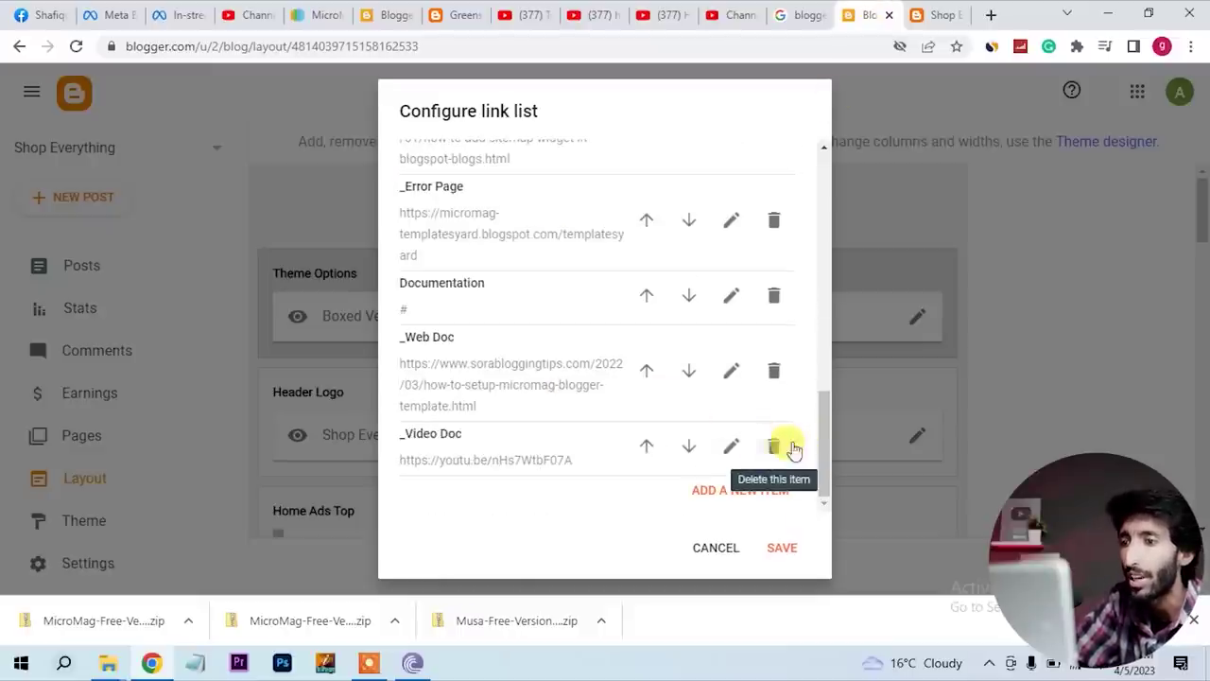
left_click(773, 445)
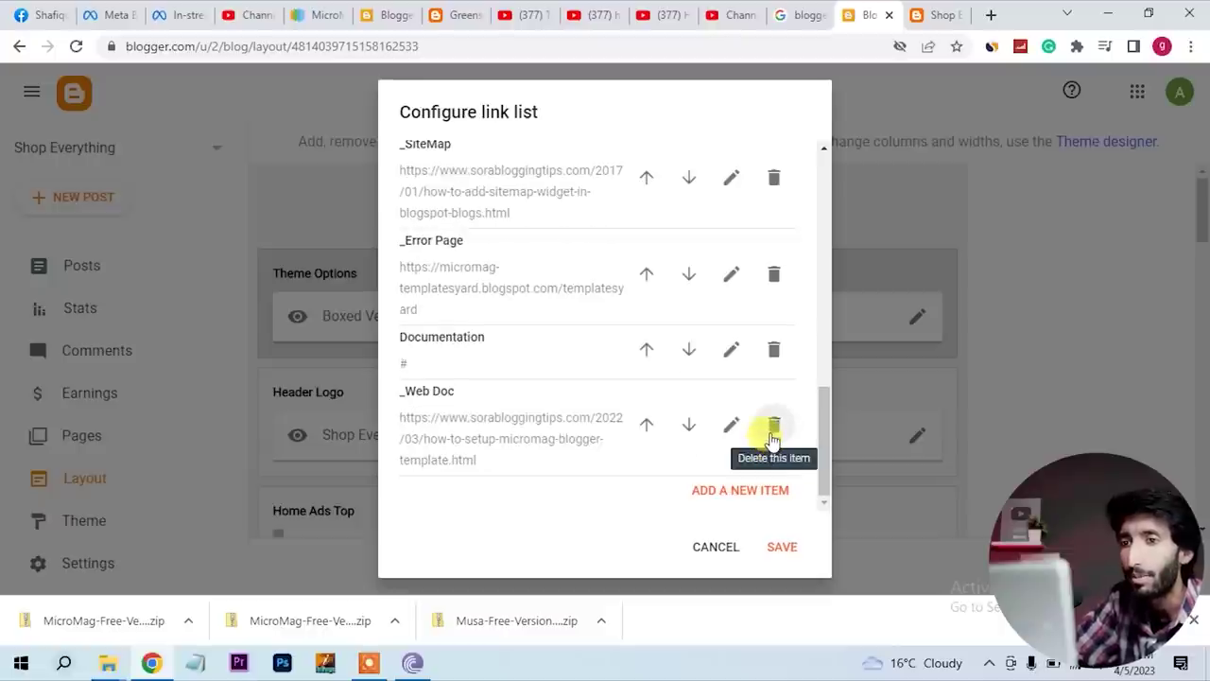
left_click(771, 445)
left_click(772, 440)
left_click(771, 437)
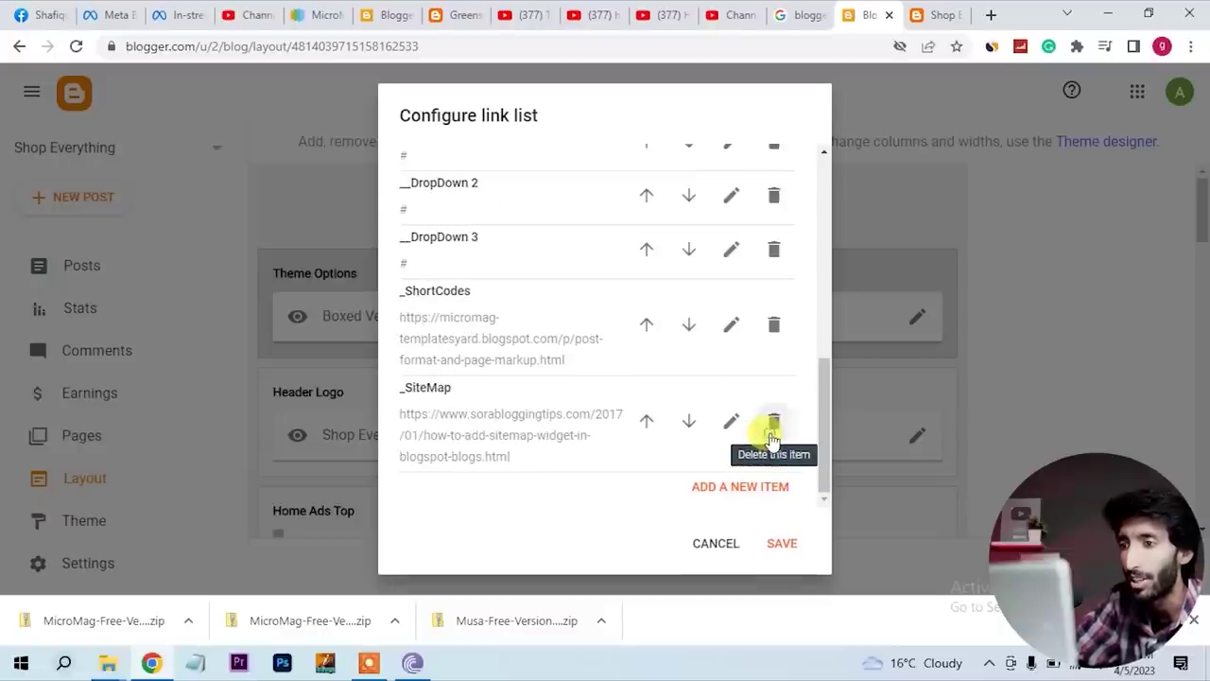
left_click(771, 438)
left_click(771, 438)
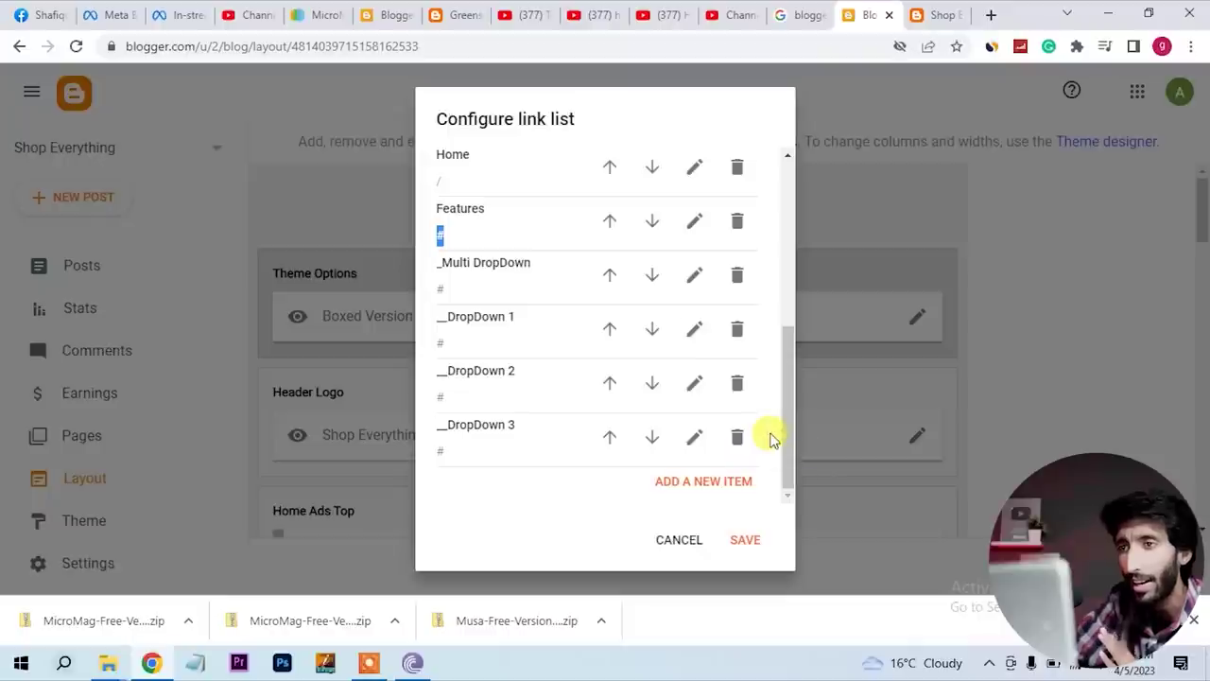
Delete Features, _Multi DropDown, __DropDown 1, __DropDown 2 and __DropDown 3 from the link list, keeping Home, and save the gadget
left_click(741, 225)
left_click(732, 275)
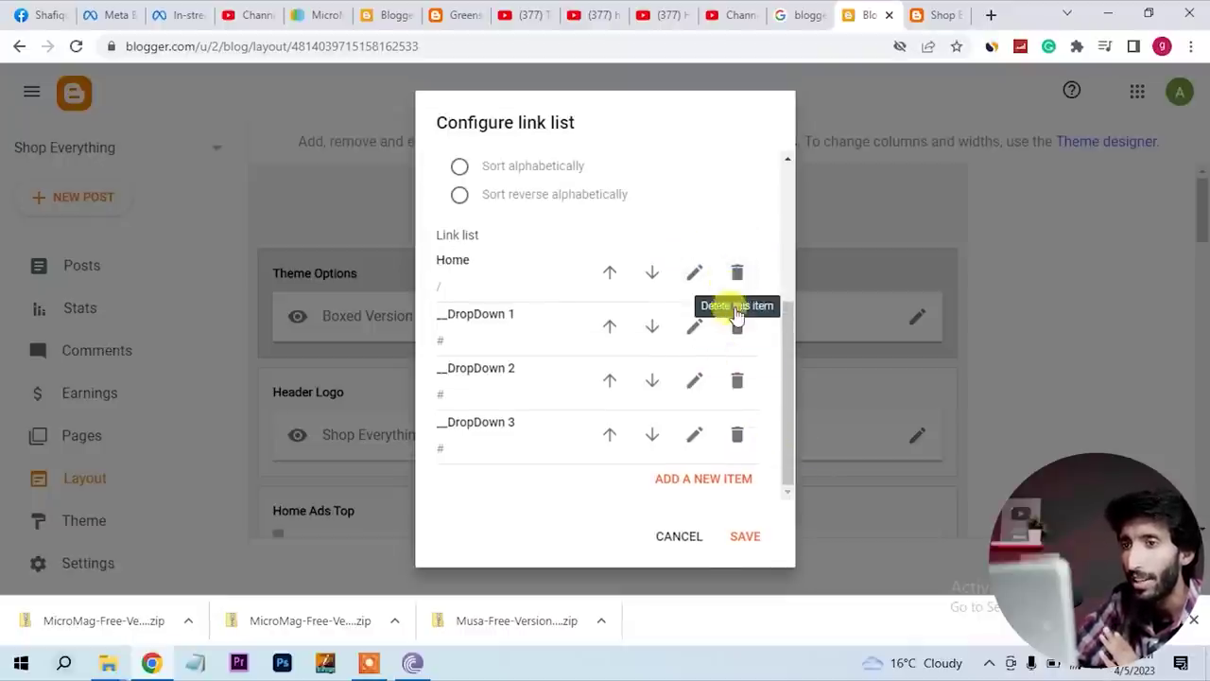
left_click(737, 325)
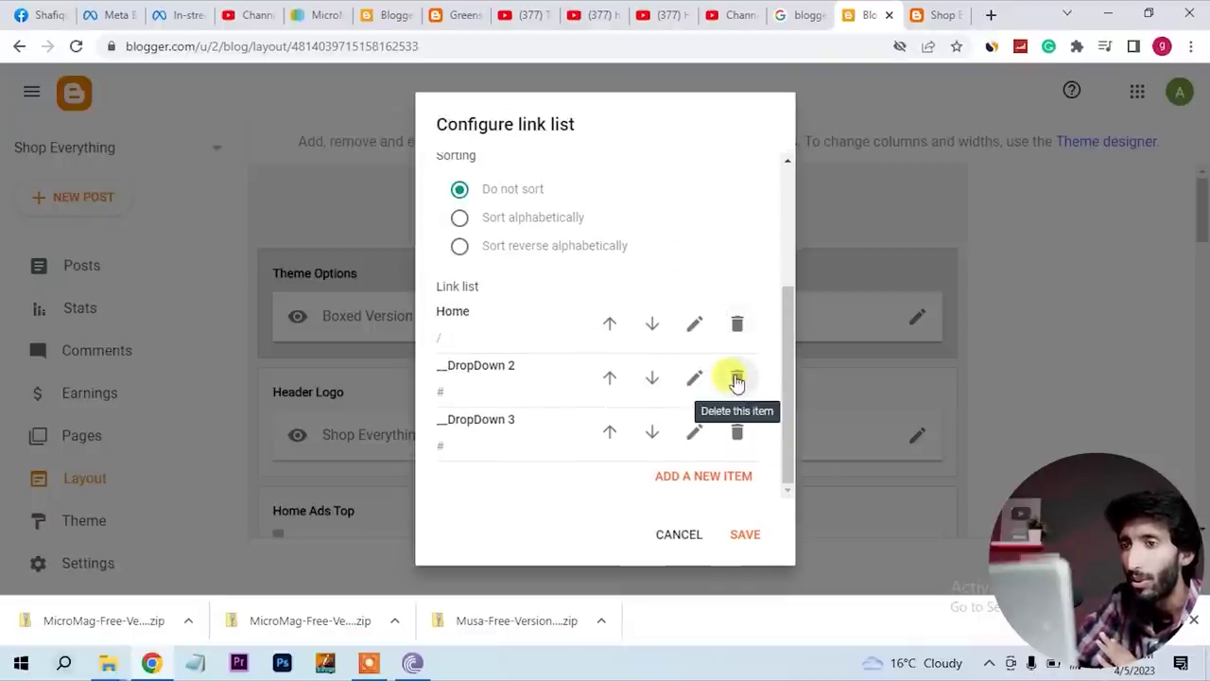
left_click(737, 380)
left_click(736, 428)
left_click(744, 535)
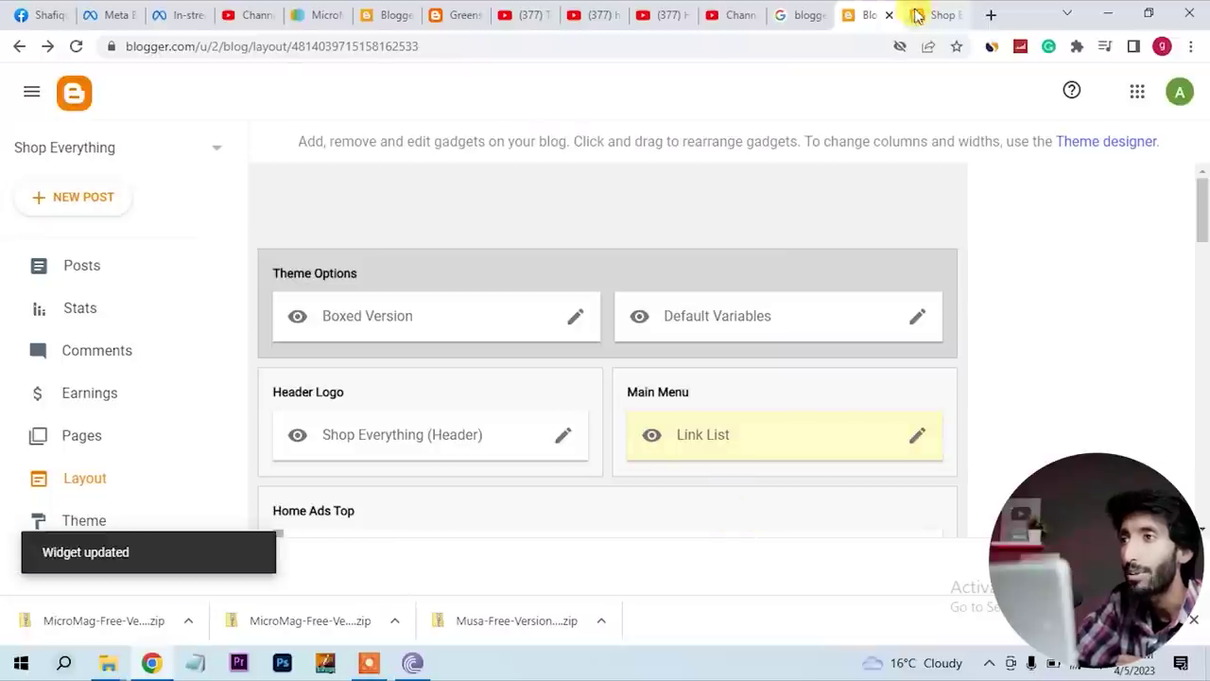
Reload the live blog to check its header menu, and return to the Blogger layout
left_click(937, 15)
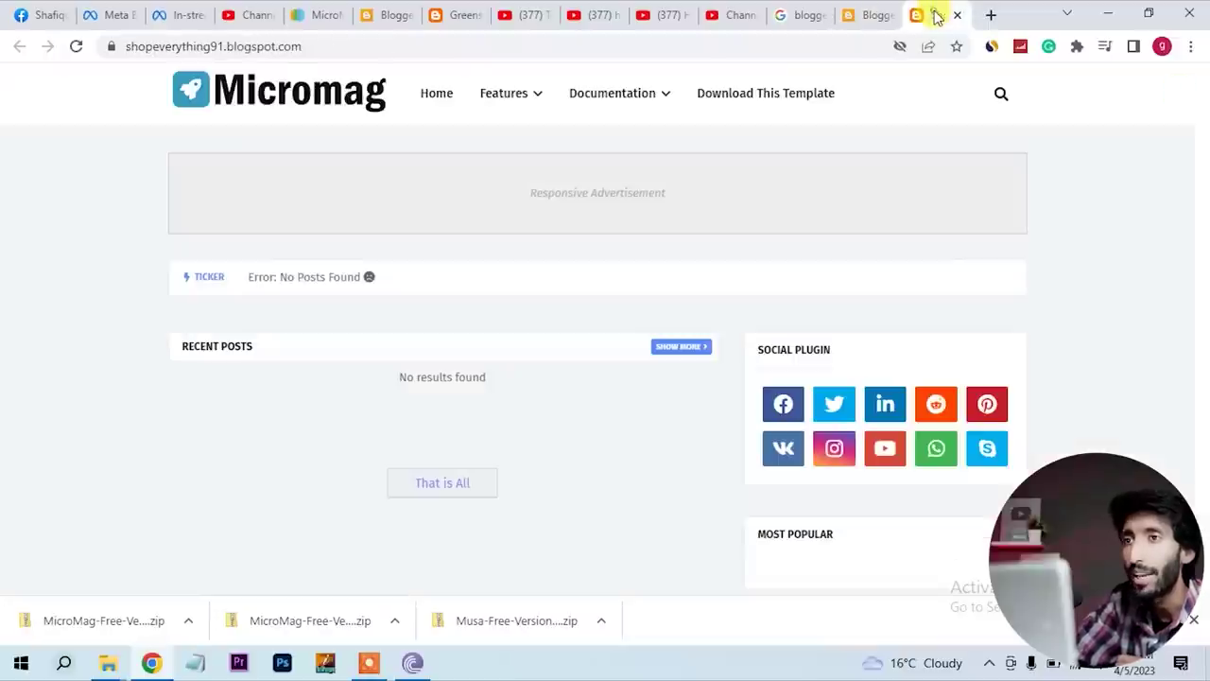
left_click(77, 46)
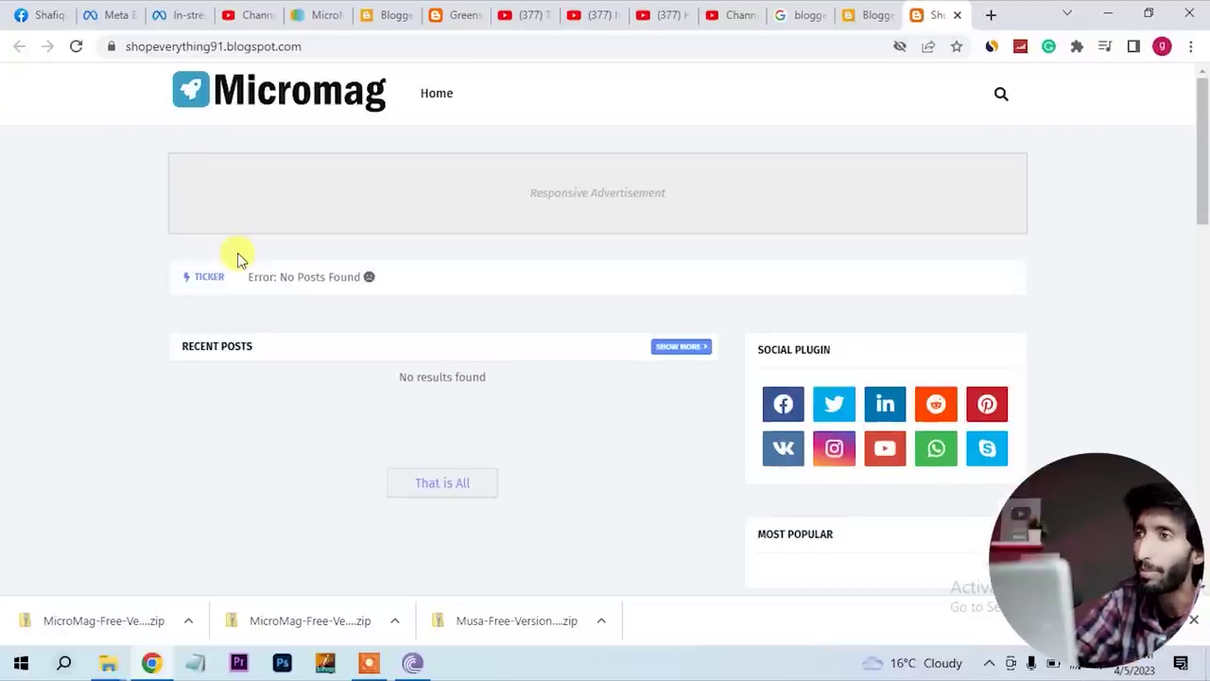
left_click(879, 14)
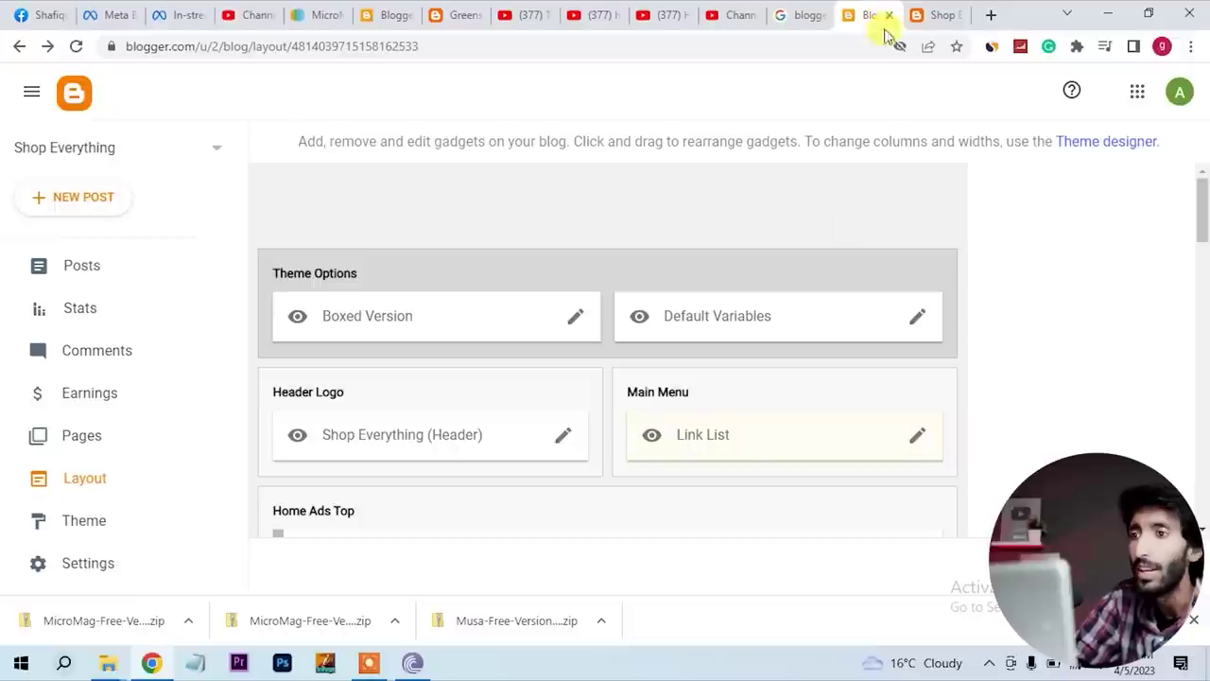
left_click(916, 440)
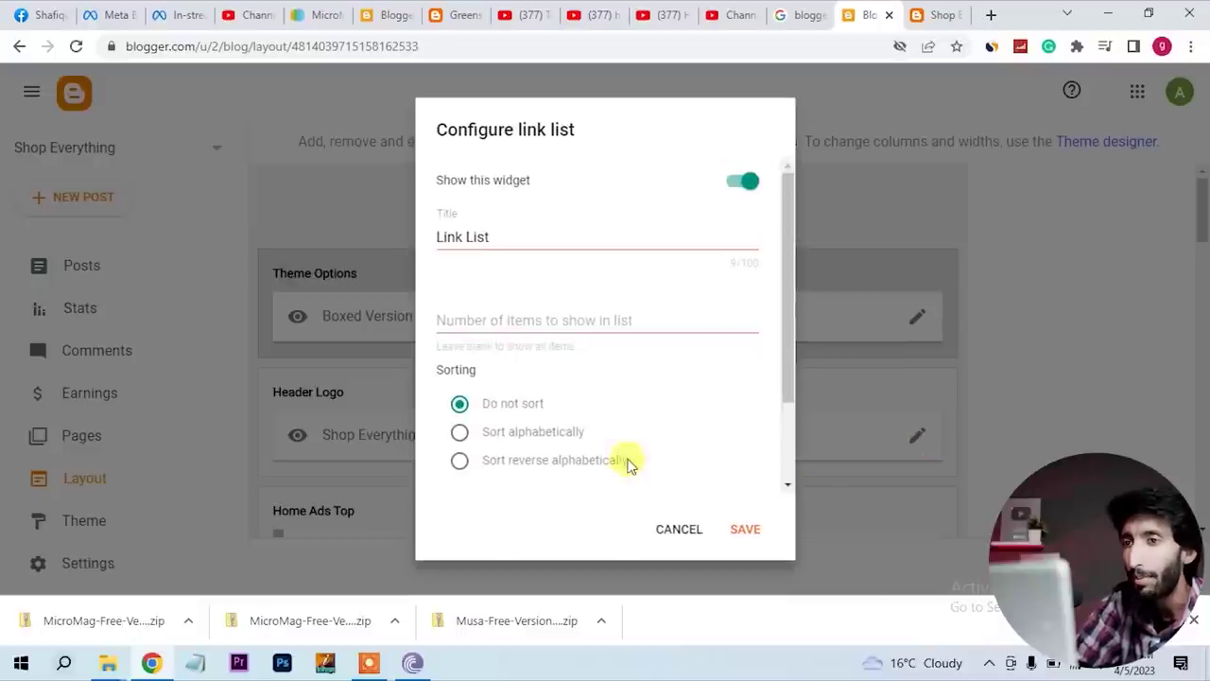
scroll(781, 451, "down", 1)
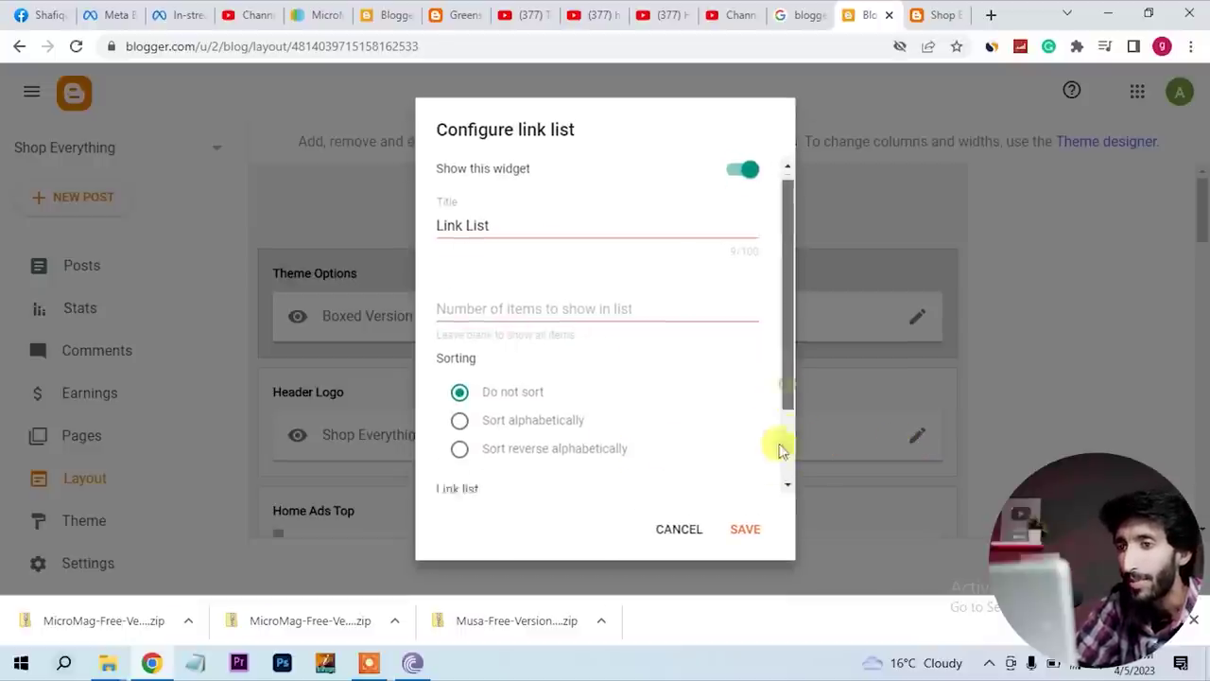
scroll(781, 451, "down", 1)
left_click(685, 470)
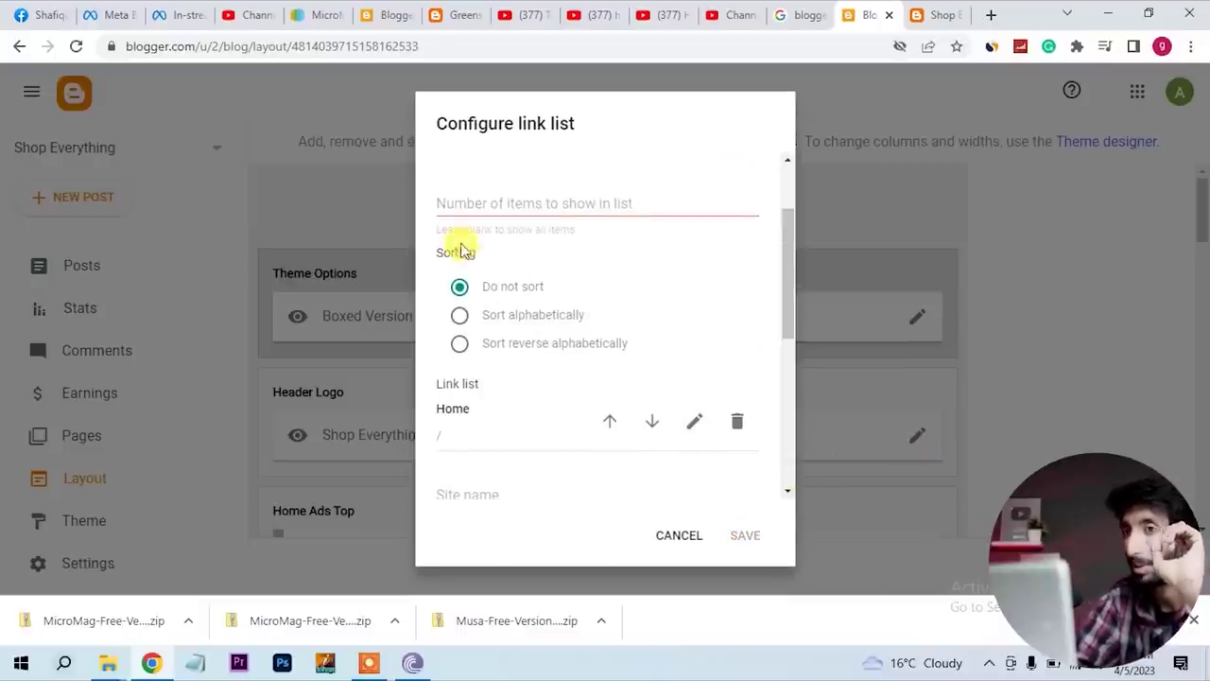
left_click(448, 203)
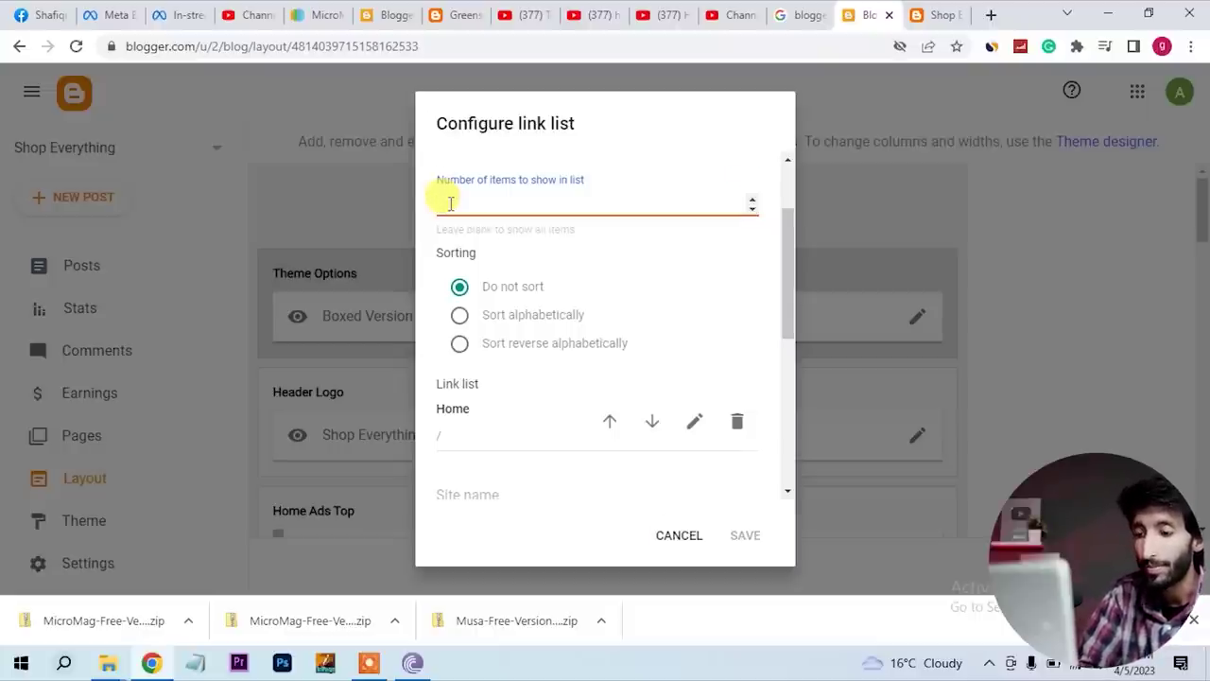
scroll(605, 359, "up", 3)
left_click(670, 526)
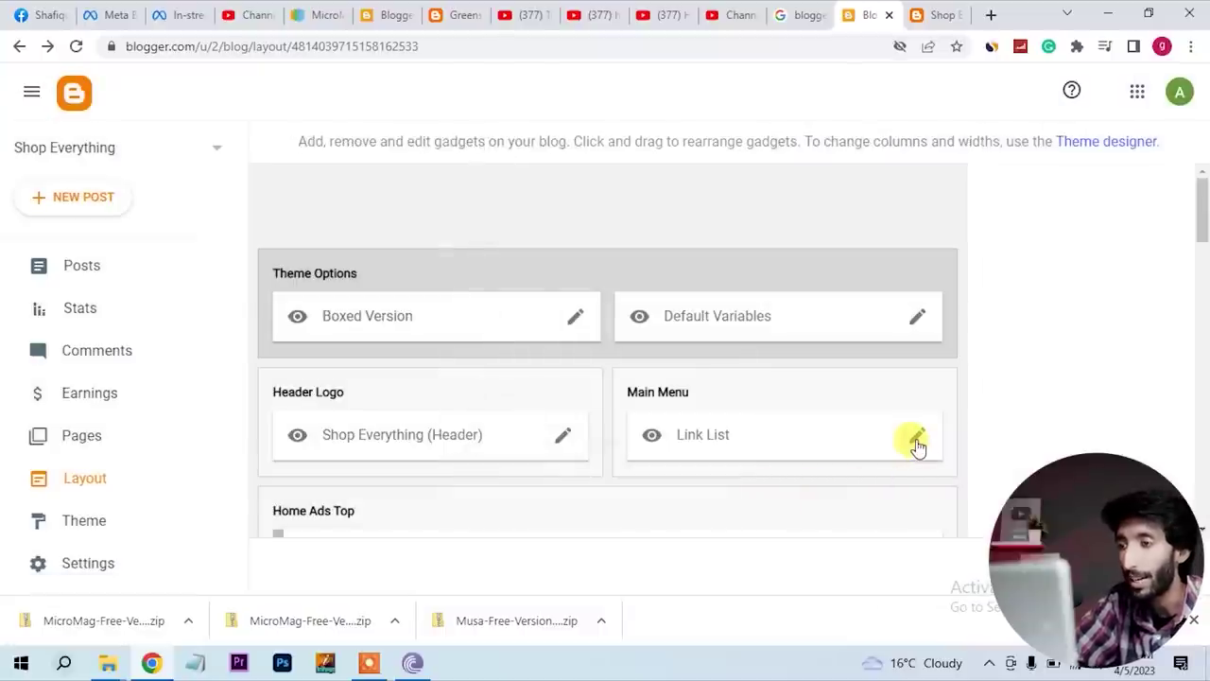
Open the Main Menu link list's settings and set the number of items to show to 4
left_click(917, 441)
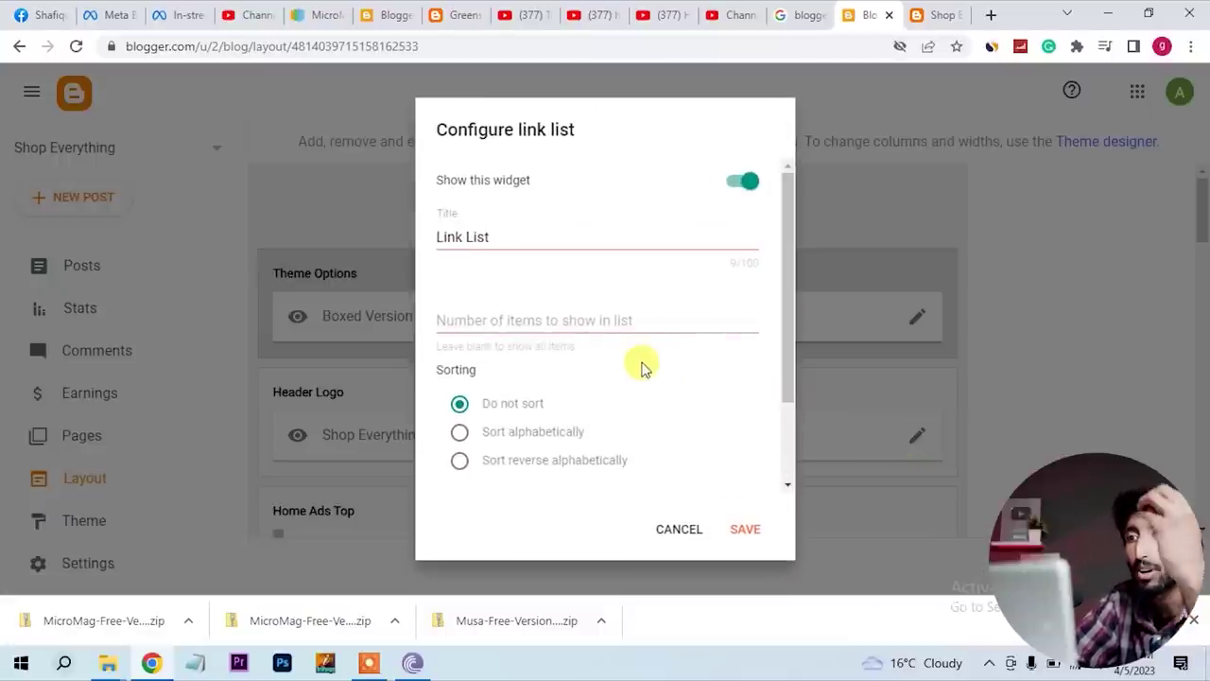
left_click(526, 319)
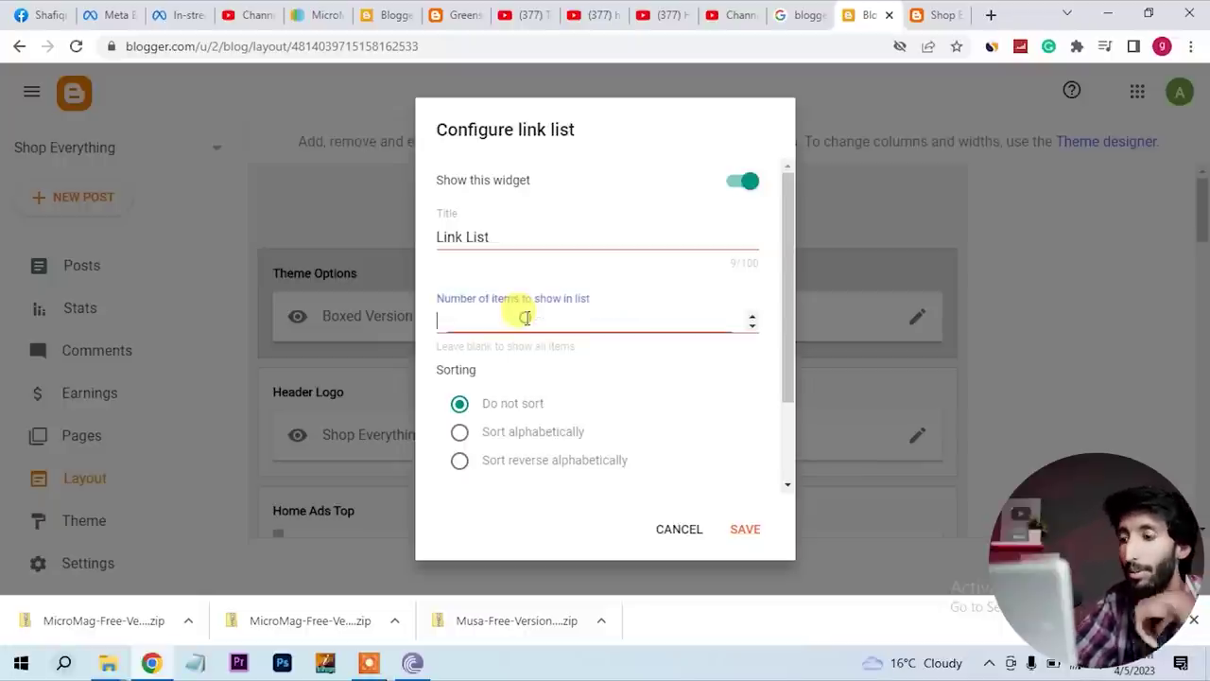
type("4")
left_click_drag(787, 367, 805, 479)
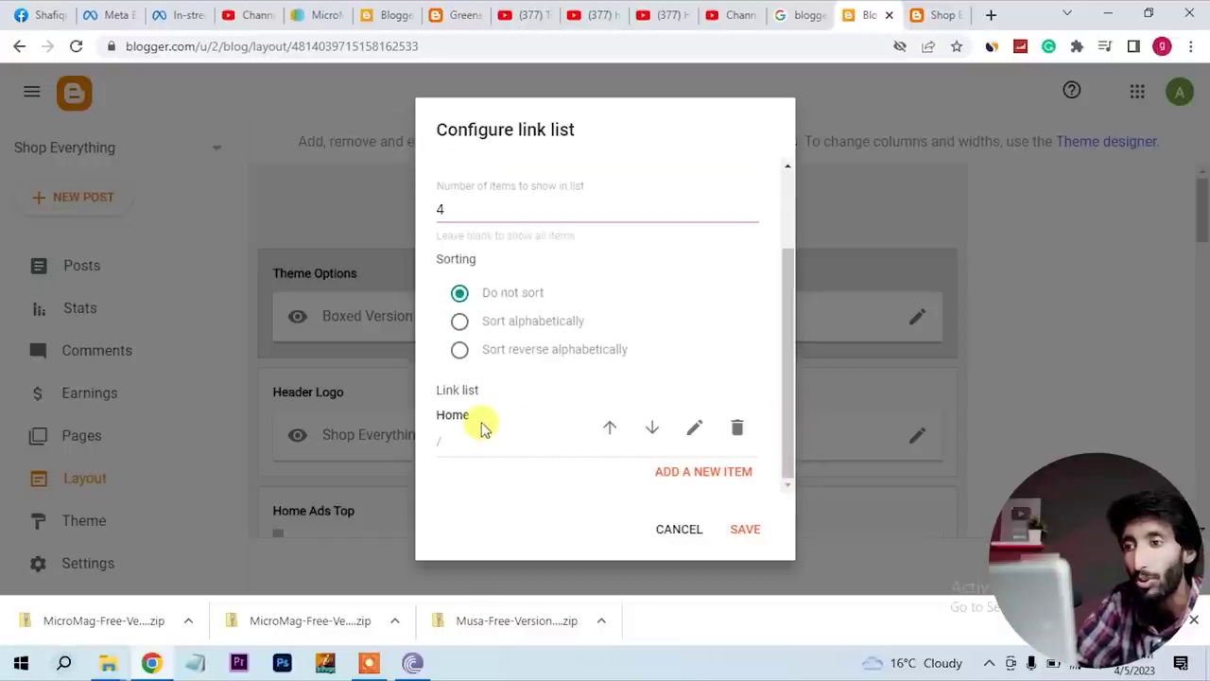
left_click(677, 473)
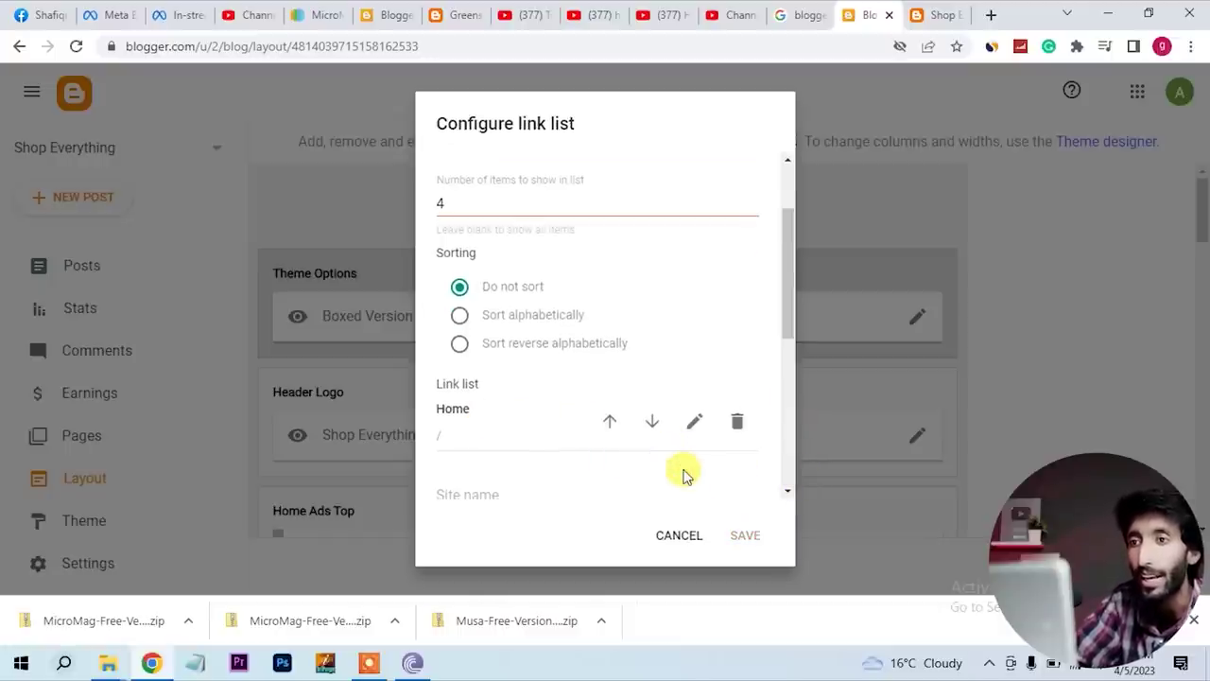
scroll(608, 363, "down", 2)
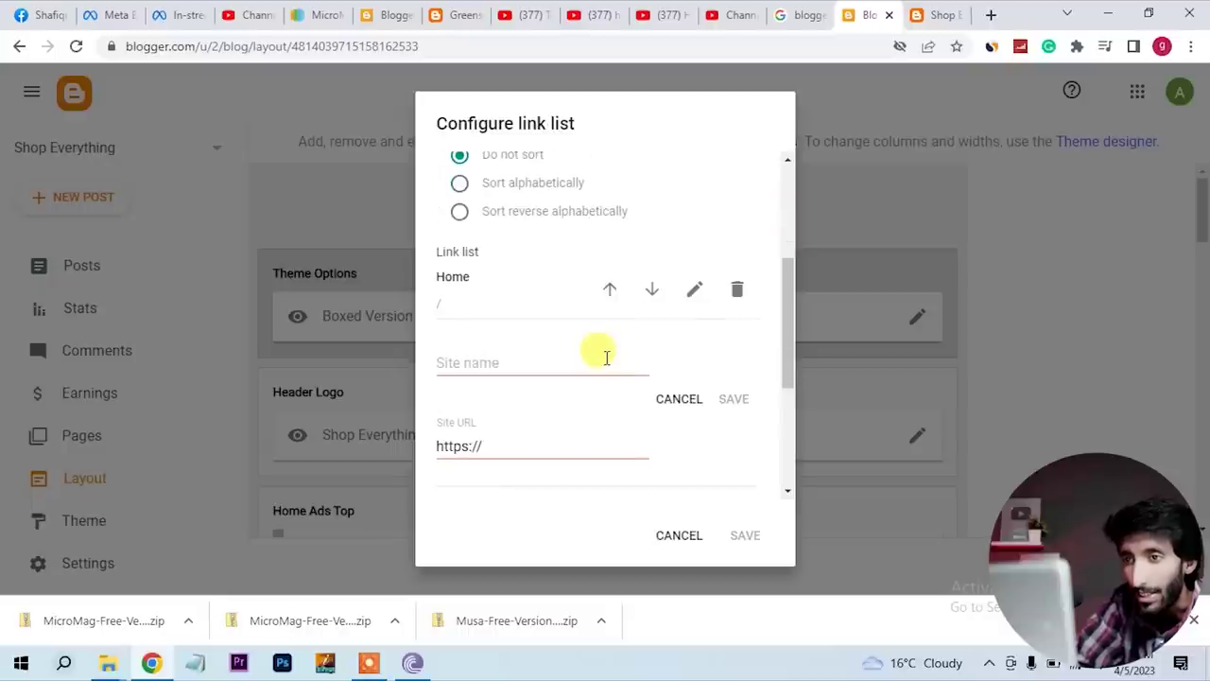
left_click(469, 363)
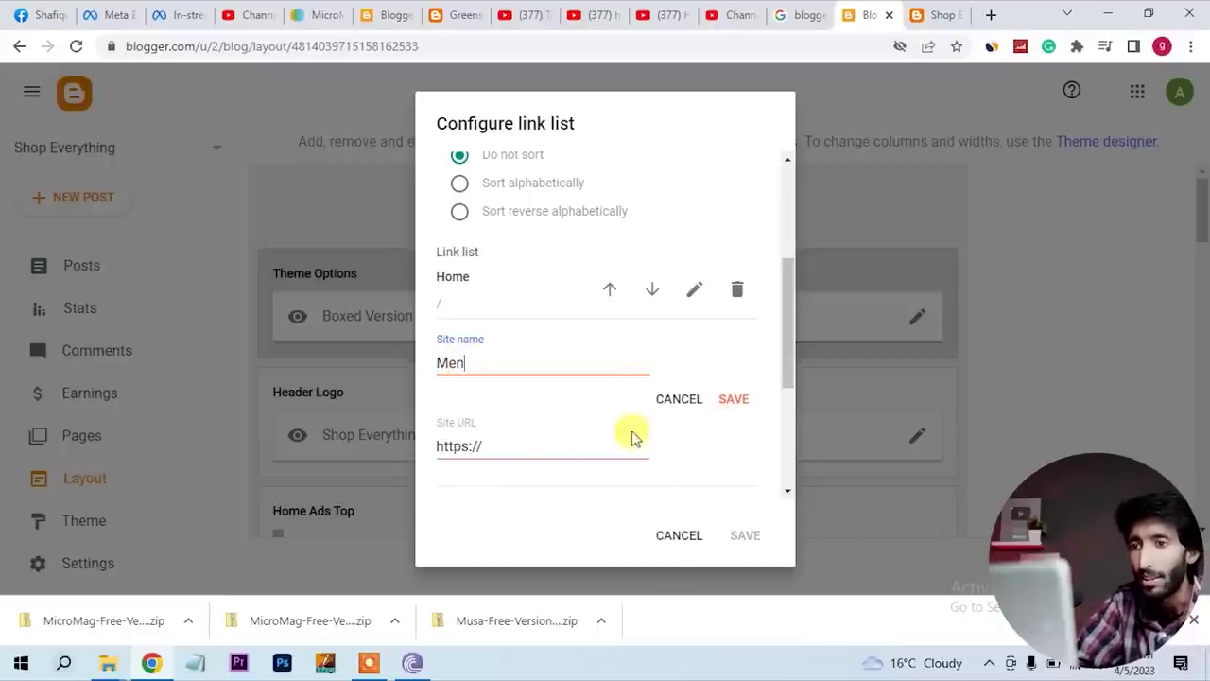
left_click(743, 401)
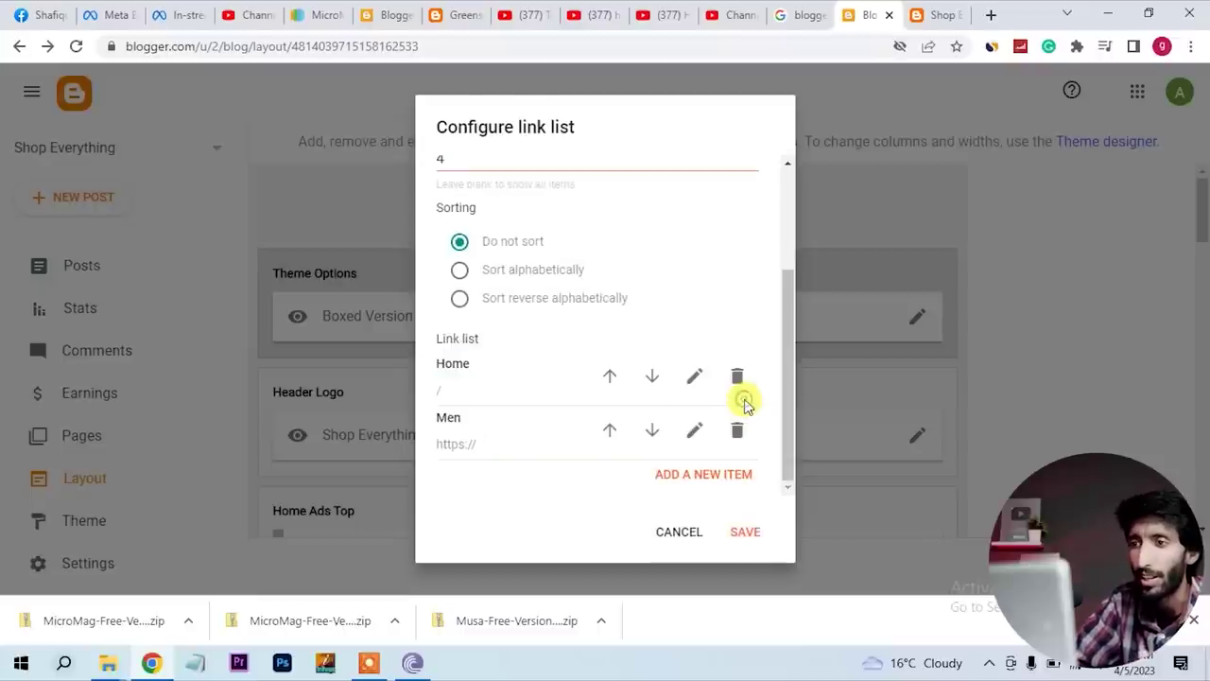
left_click(705, 476)
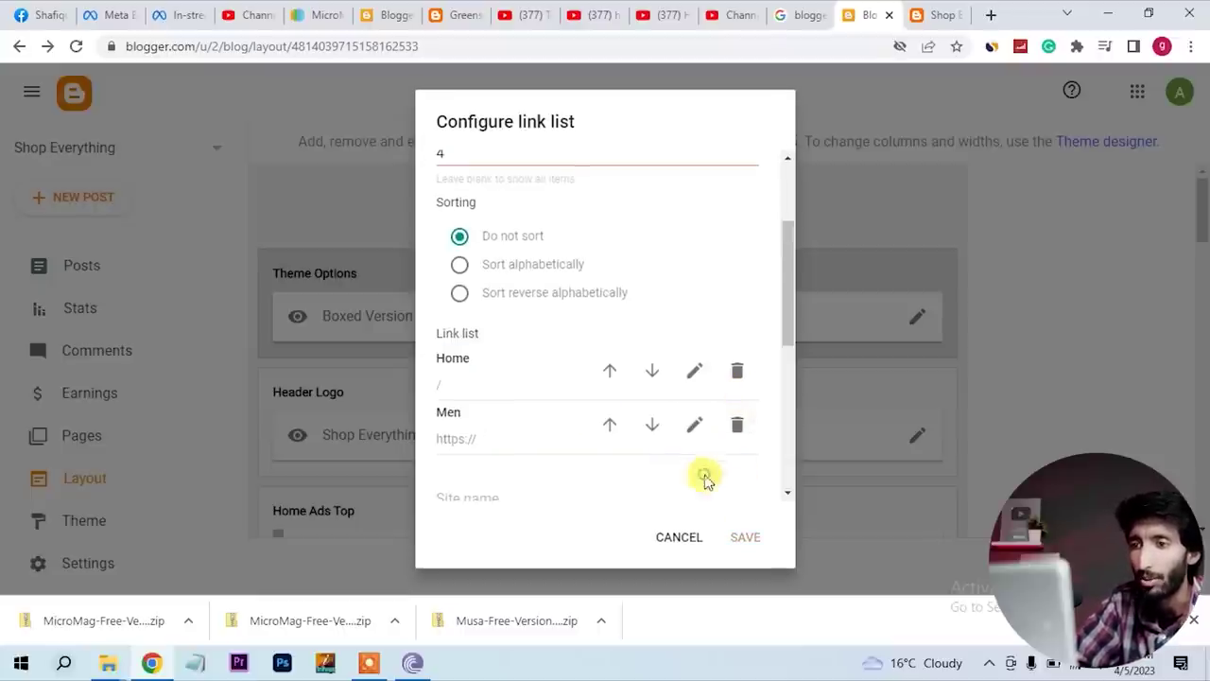
scroll(705, 481, "down", 2)
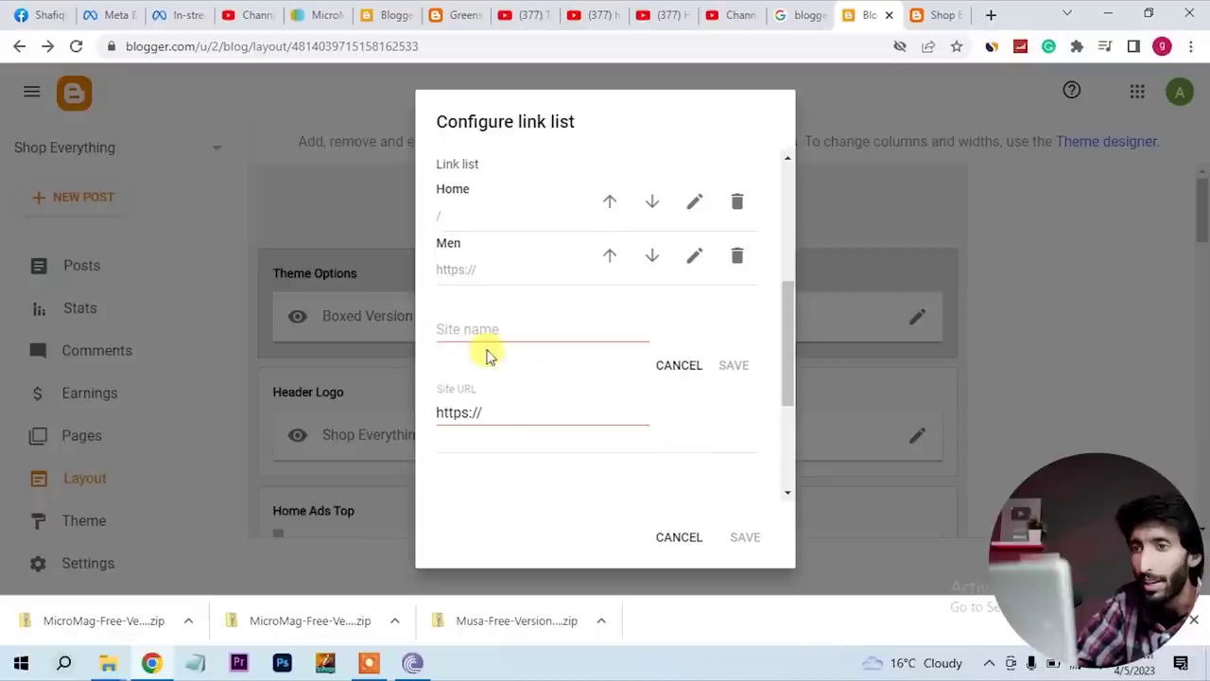
left_click(451, 322)
type("Women")
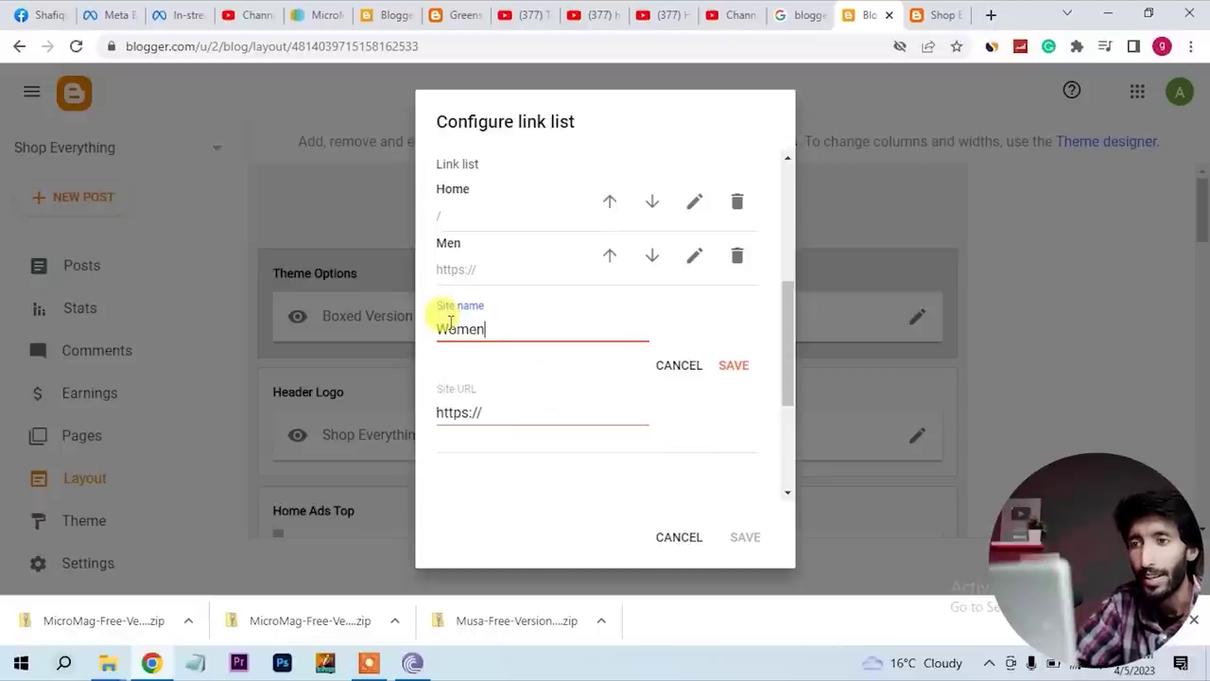
left_click(741, 369)
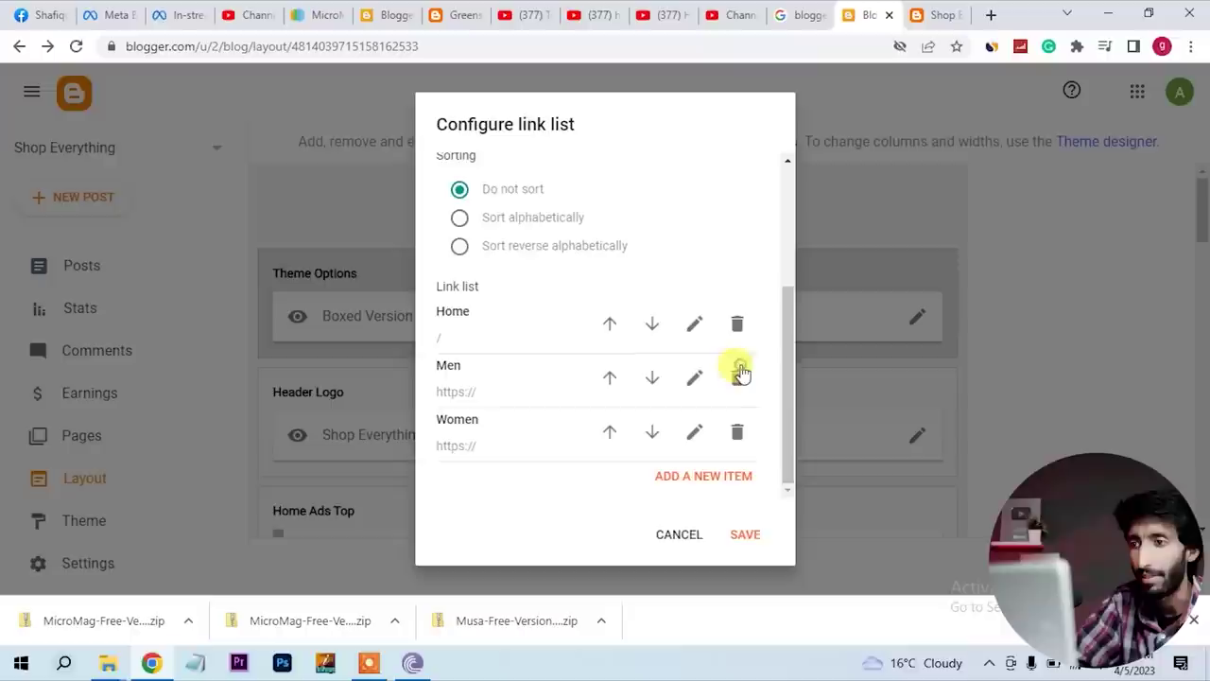
left_click(698, 480)
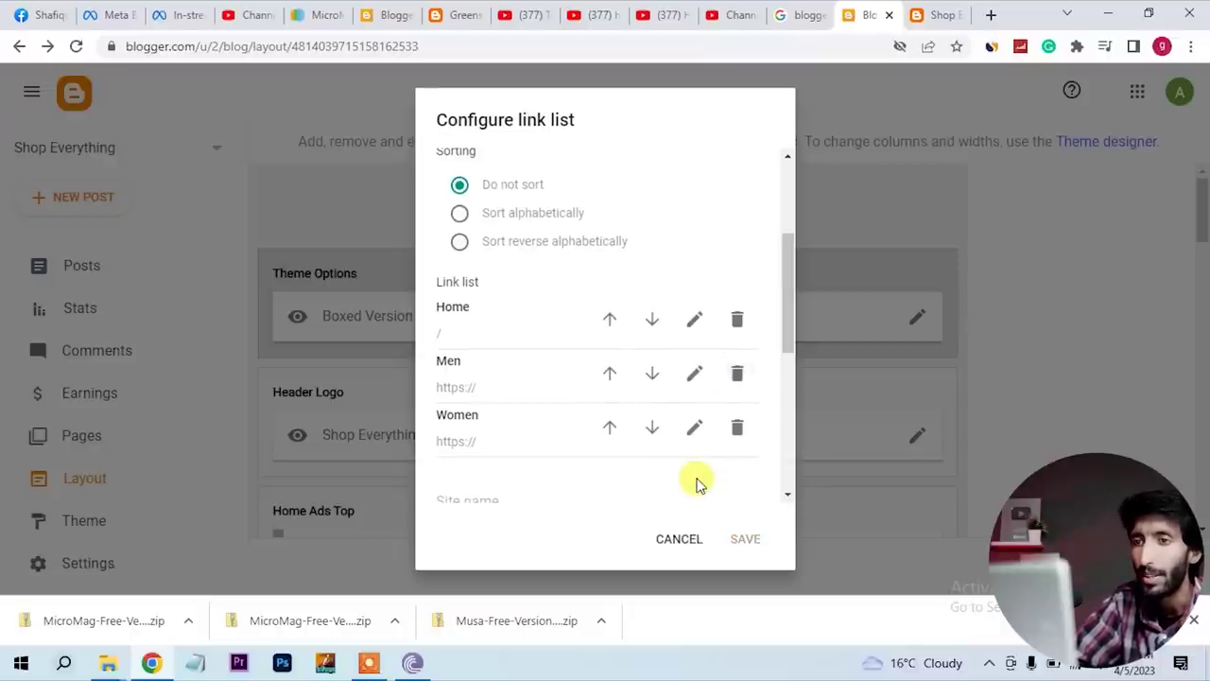
scroll(630, 465, "down", 2)
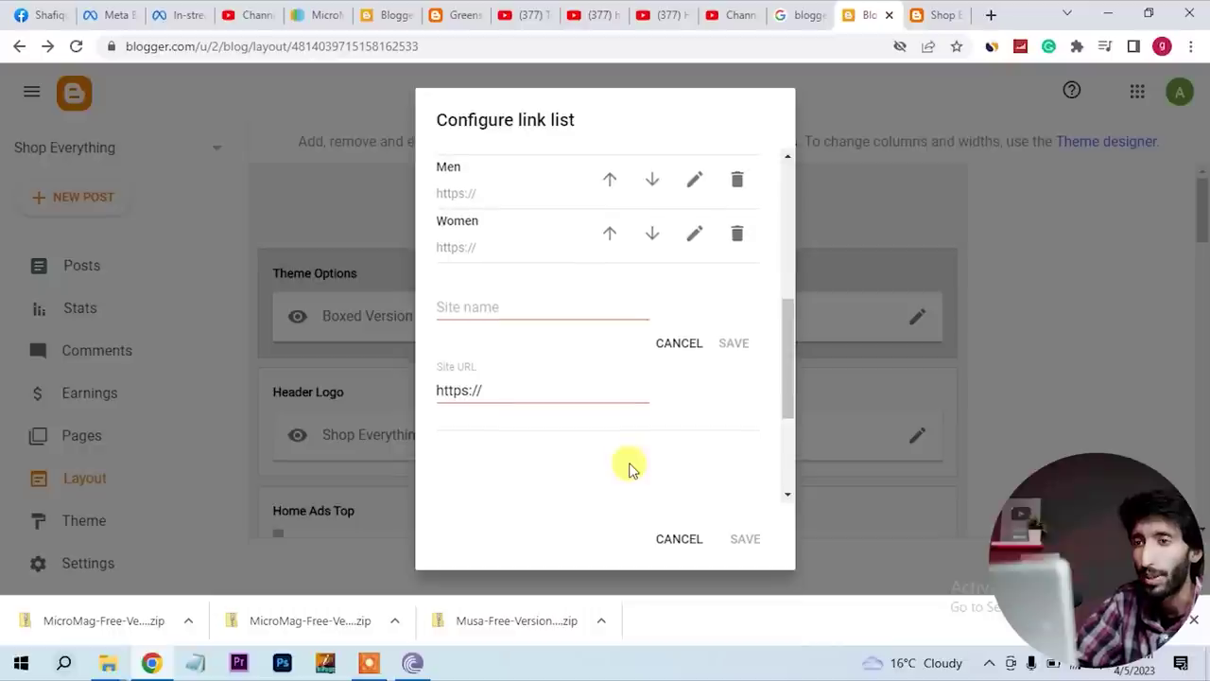
left_click(484, 310)
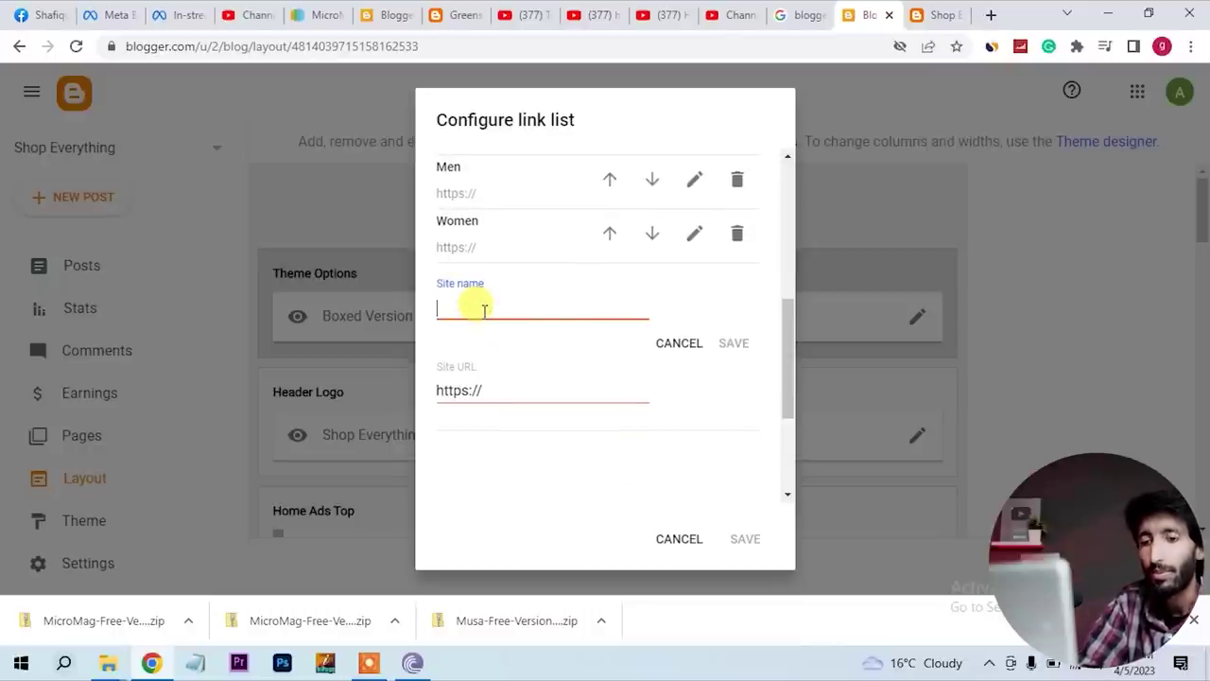
type("Acc")
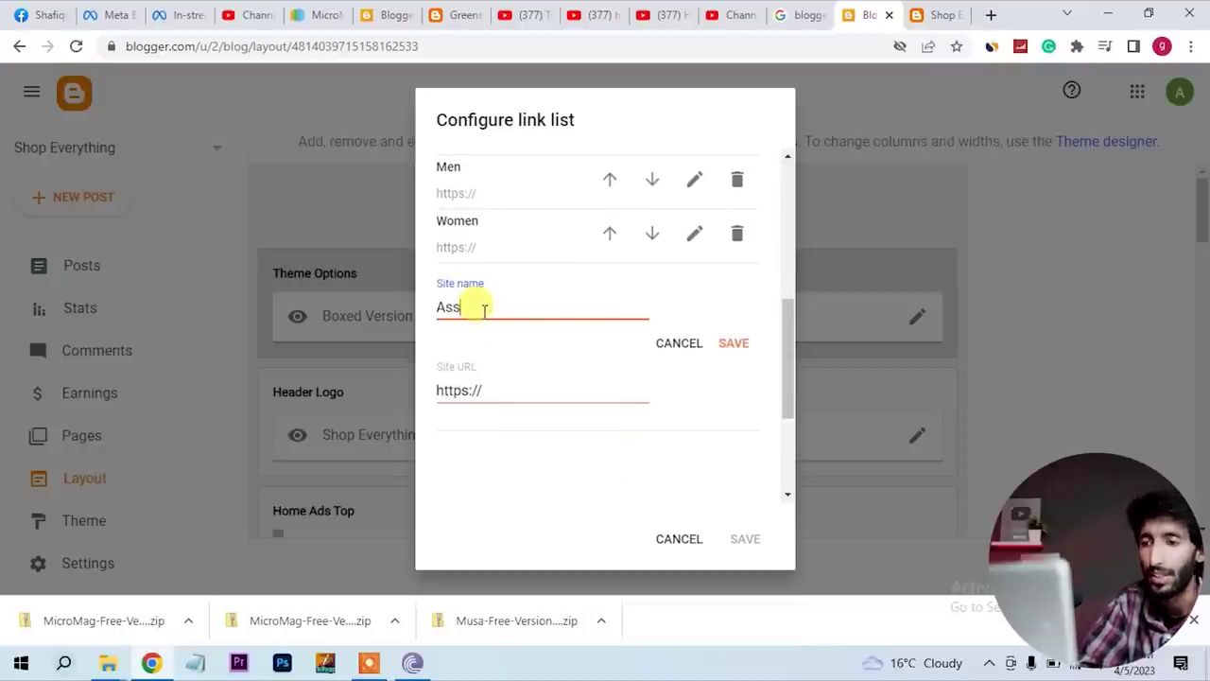
type("essories")
left_click(443, 310)
key("BackSpace")
type("A")
left_click(733, 344)
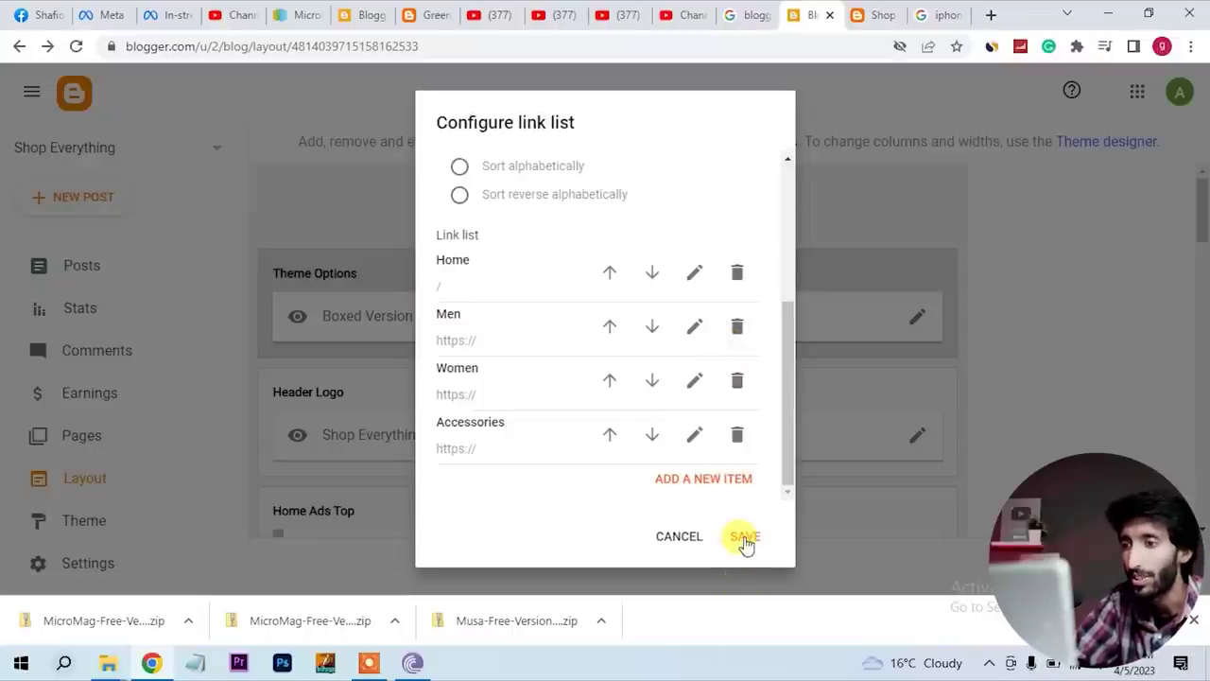
left_click(745, 538)
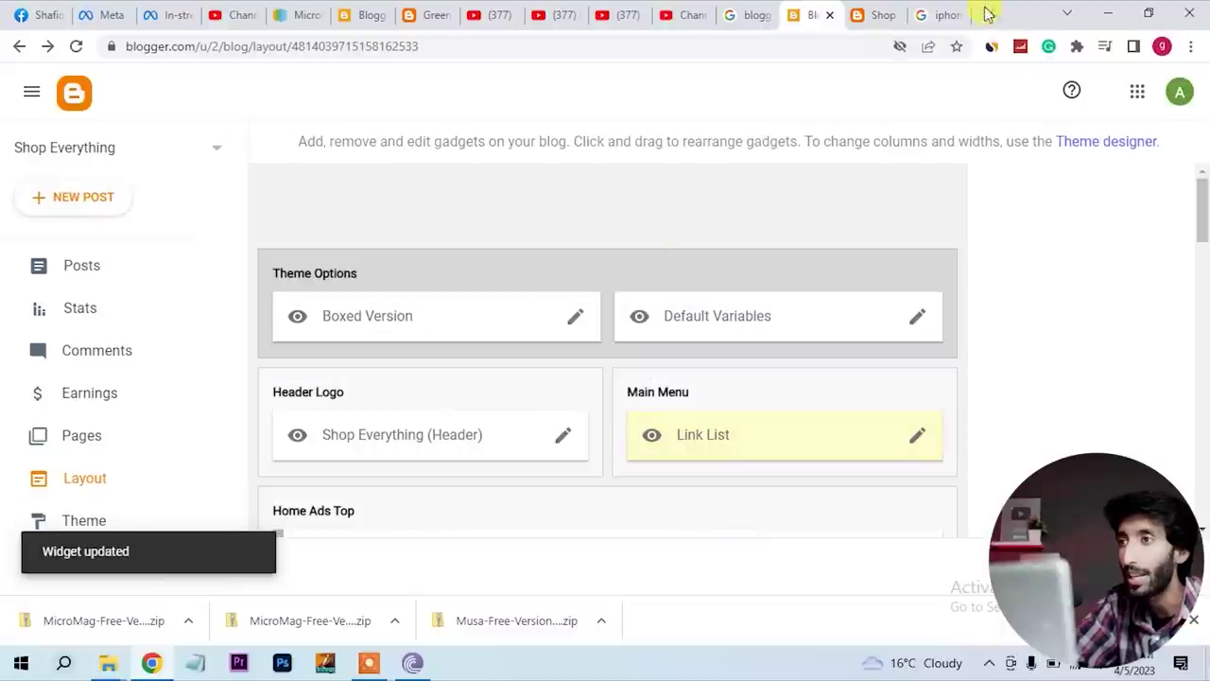
Refresh the live blog to view the new header menu links, and go back to the Blogger layout
left_click(868, 11)
left_click(76, 46)
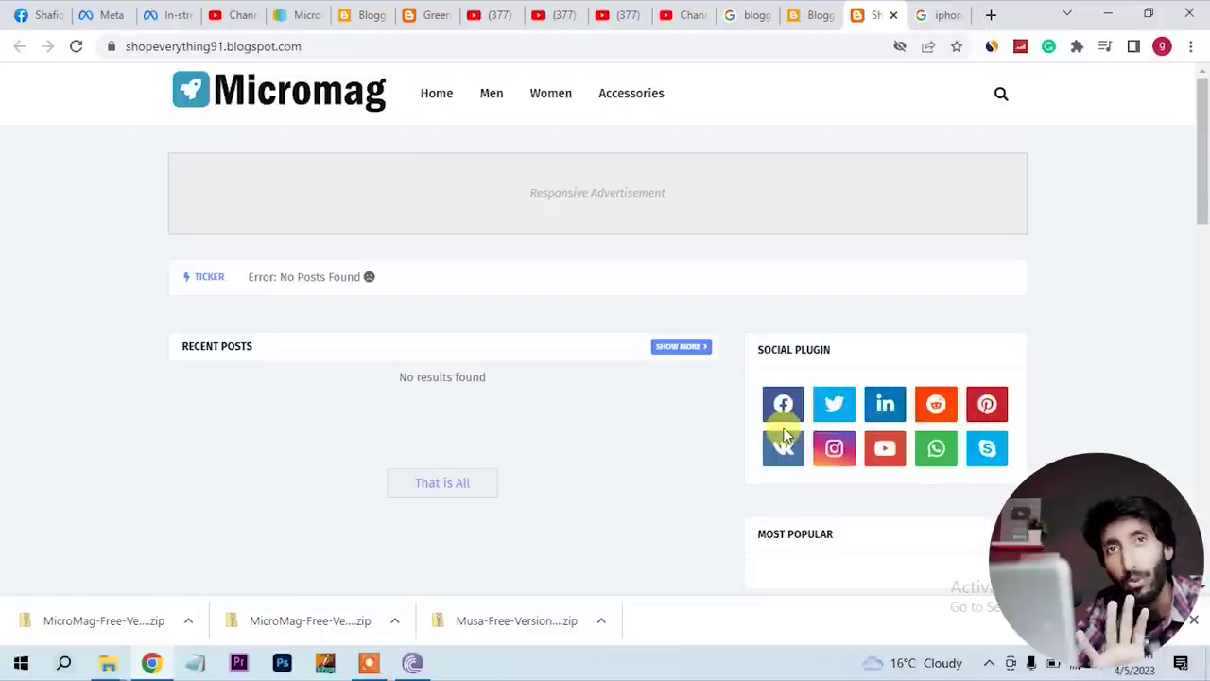
left_click(799, 17)
Look through the layout sections and examine the YouTube embed URL in the Subscribe Us gadget's code, closing it without saving
scroll(778, 368, "down", 10)
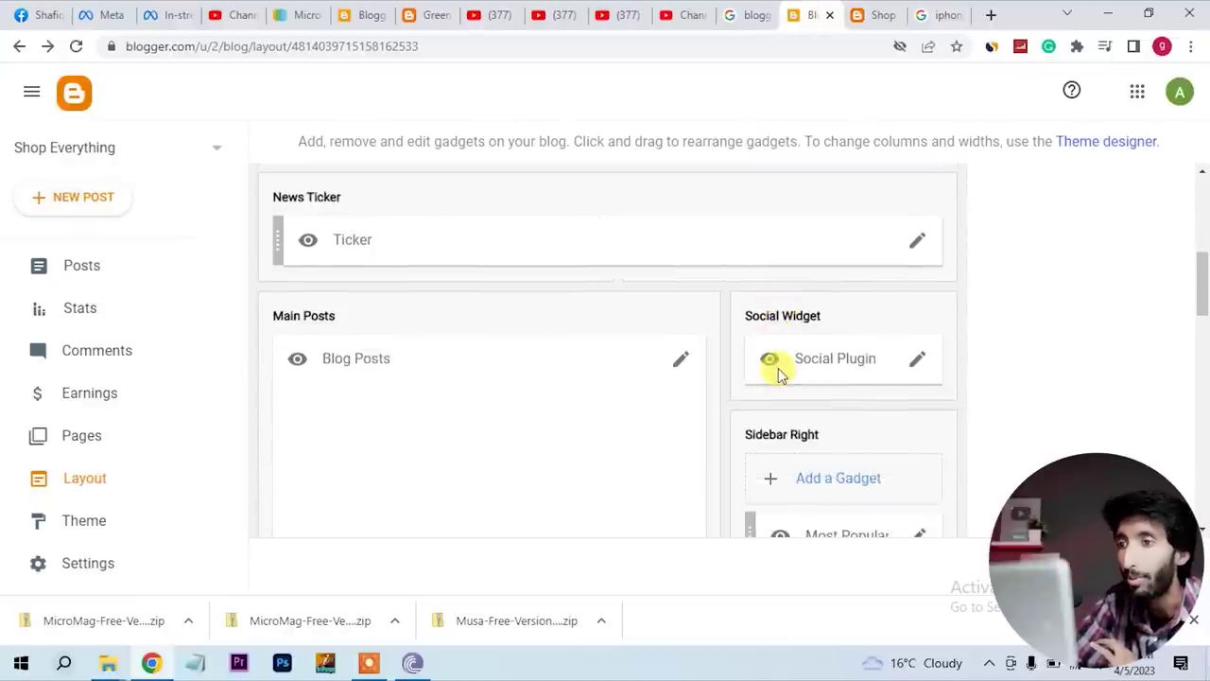
scroll(1066, 400, "down", 5)
scroll(1067, 400, "up", 6)
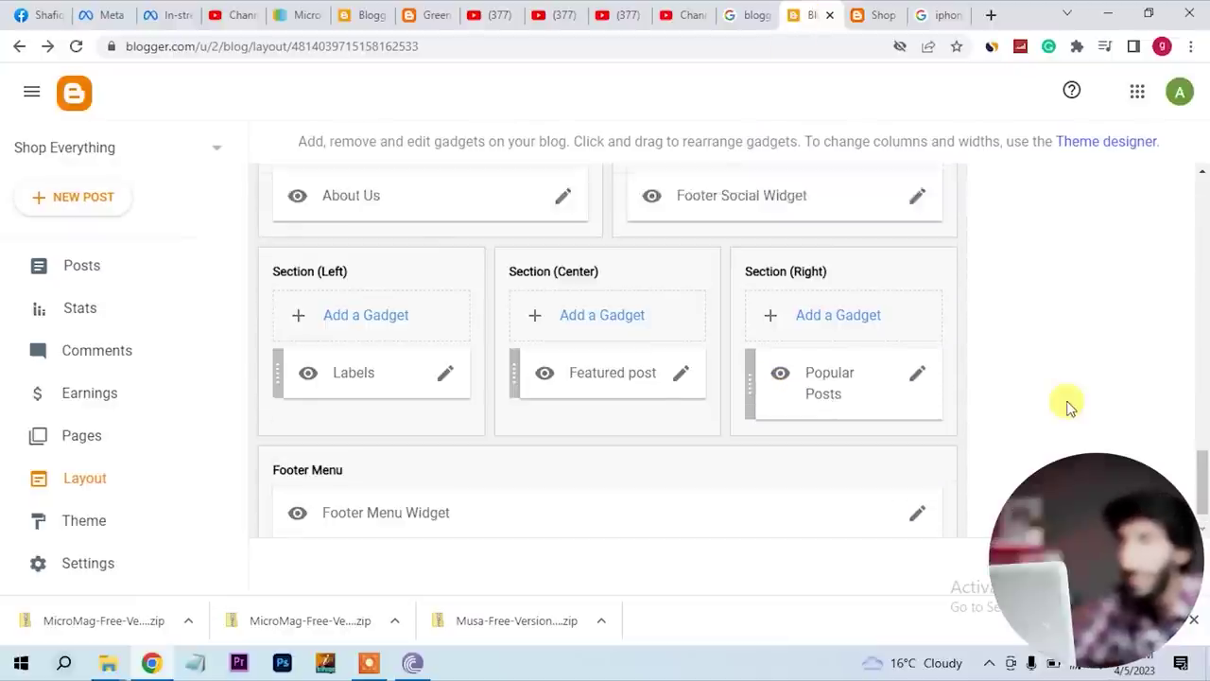
scroll(1066, 407, "up", 3)
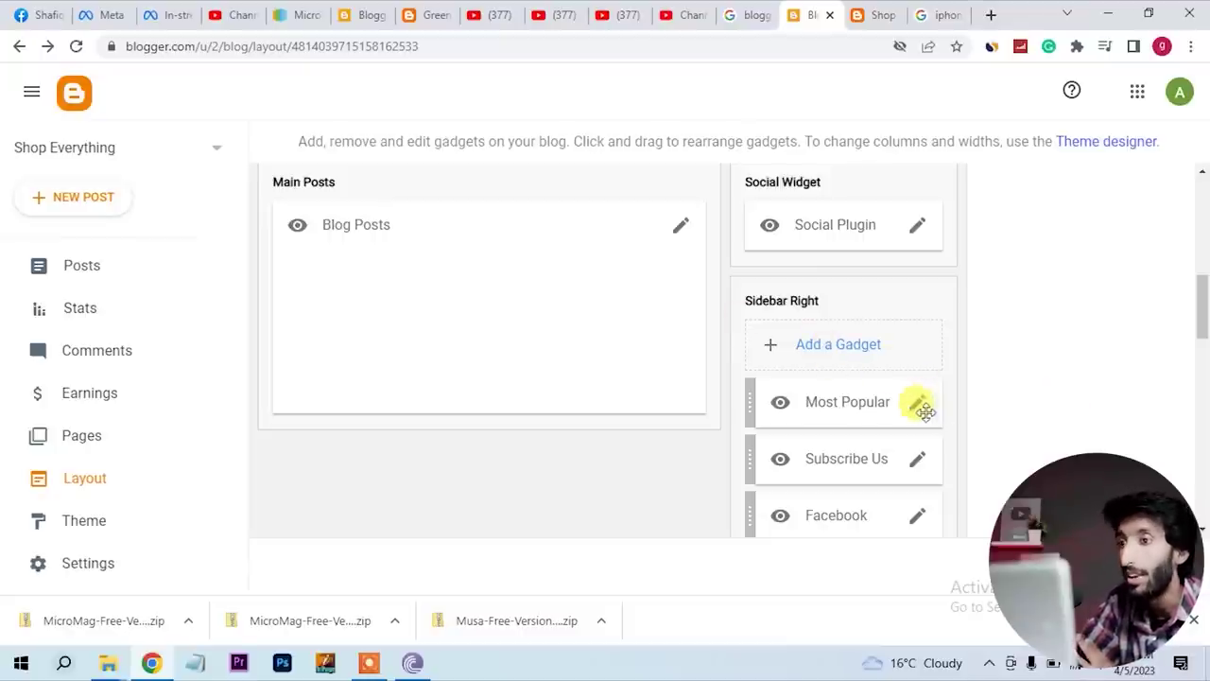
scroll(983, 462, "down", 1)
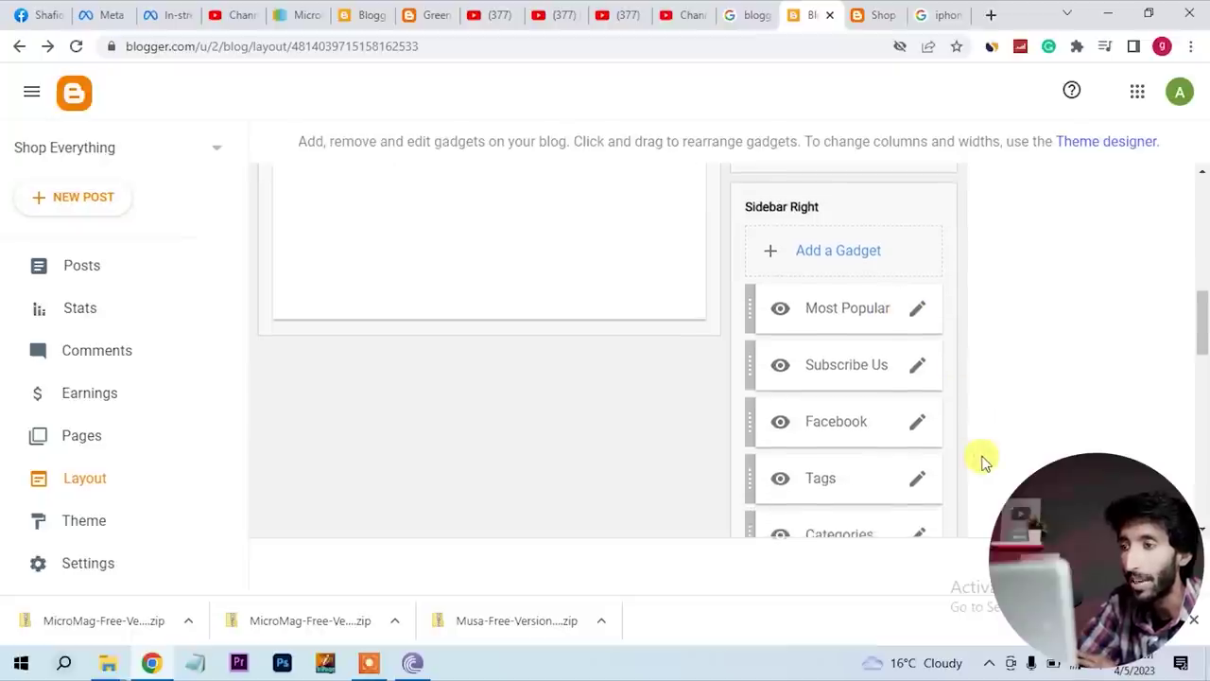
left_click(915, 365)
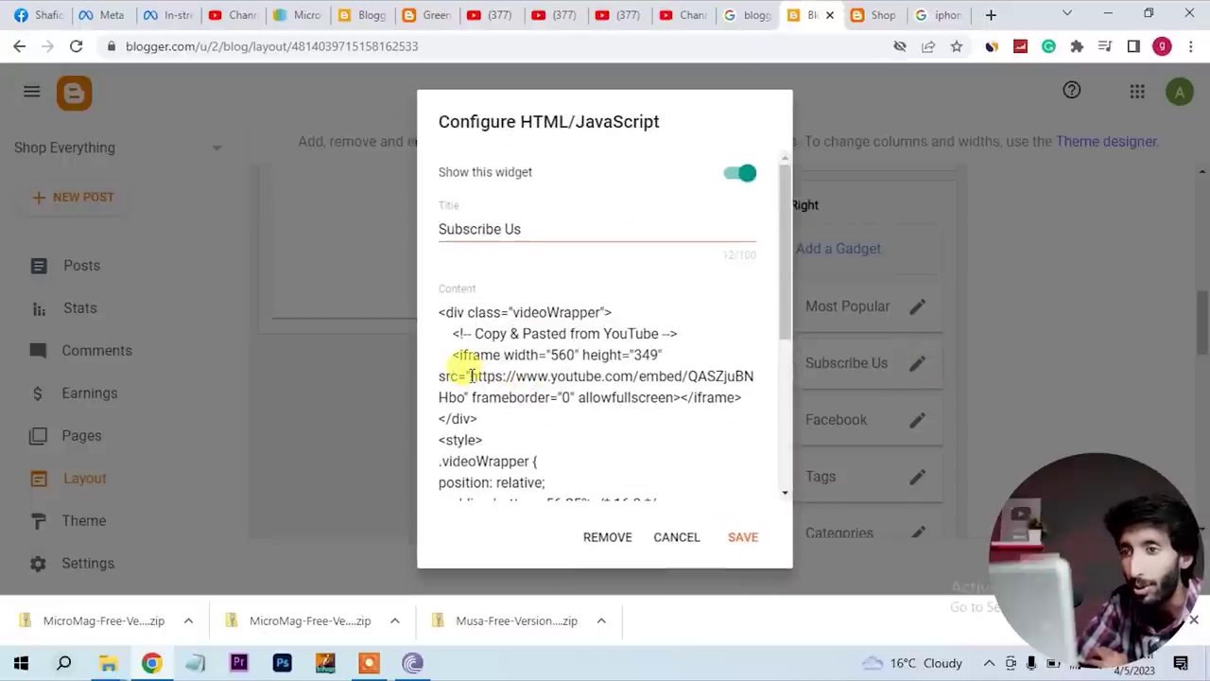
left_click_drag(470, 376, 464, 399)
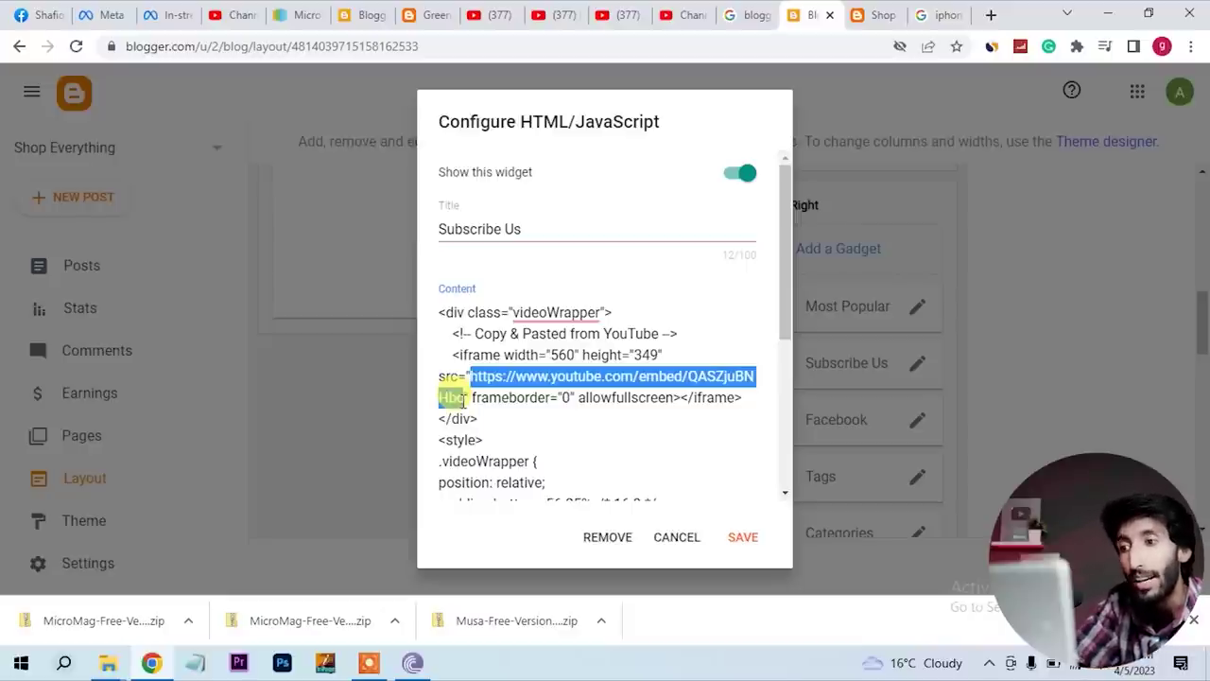
left_click(684, 545)
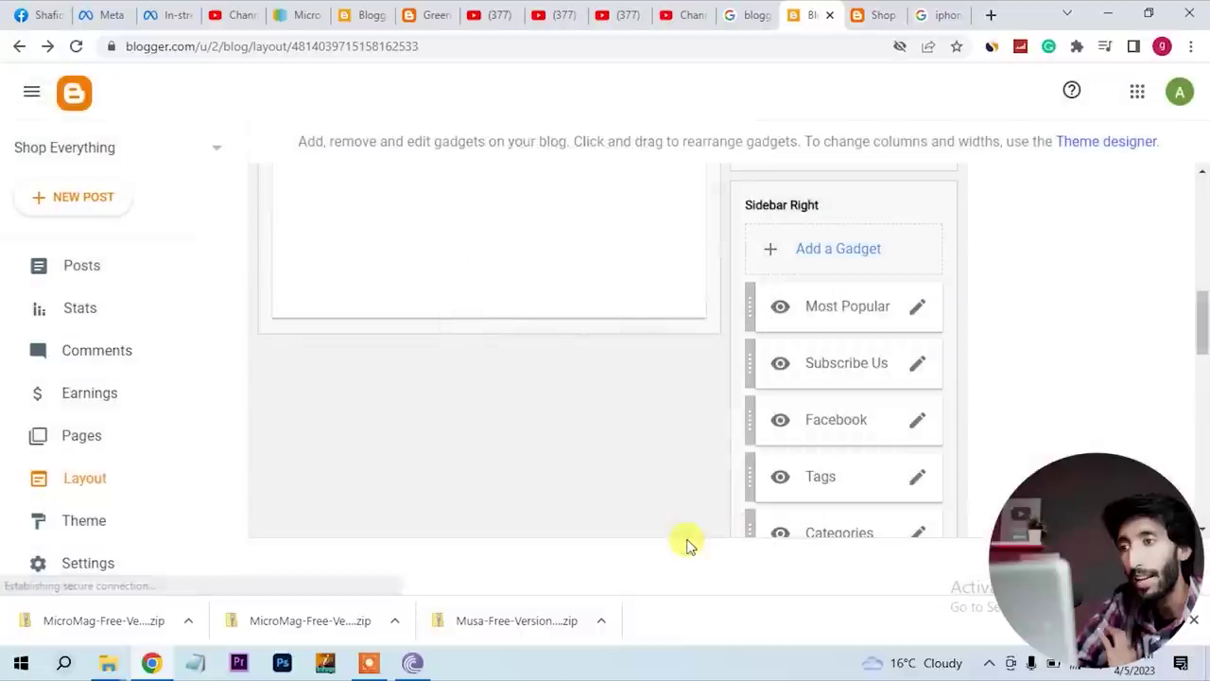
Examine the Facebook page URL in the sidebar's Facebook gadget code, and close the gadget without saving
left_click(918, 421)
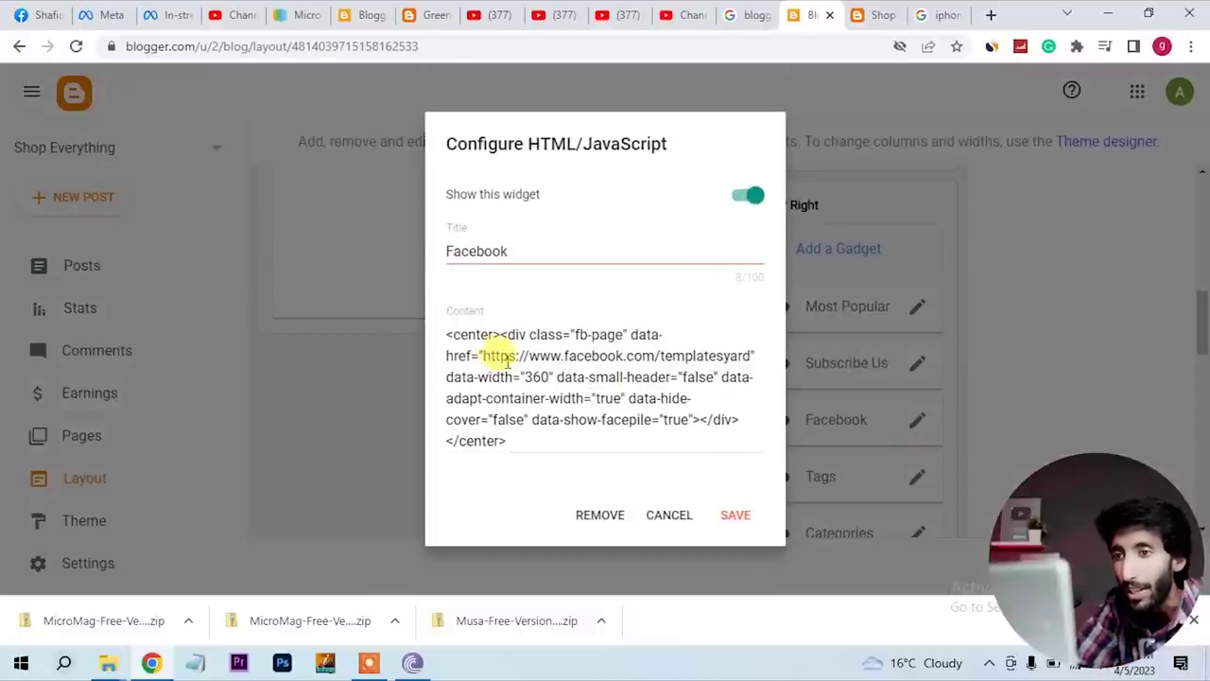
left_click_drag(483, 356, 744, 359)
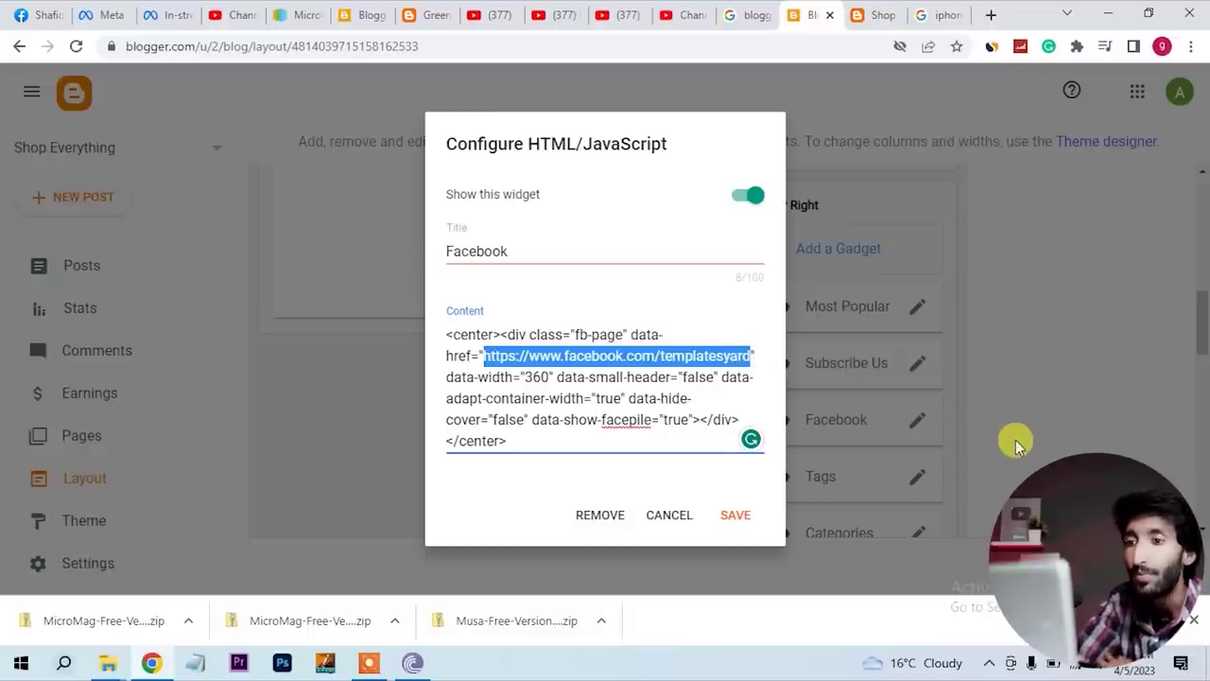
left_click(659, 513)
Review the remaining layout sections and the About Us gadget's caption, link and image settings, closing it without saving
scroll(1000, 424, "up", 4)
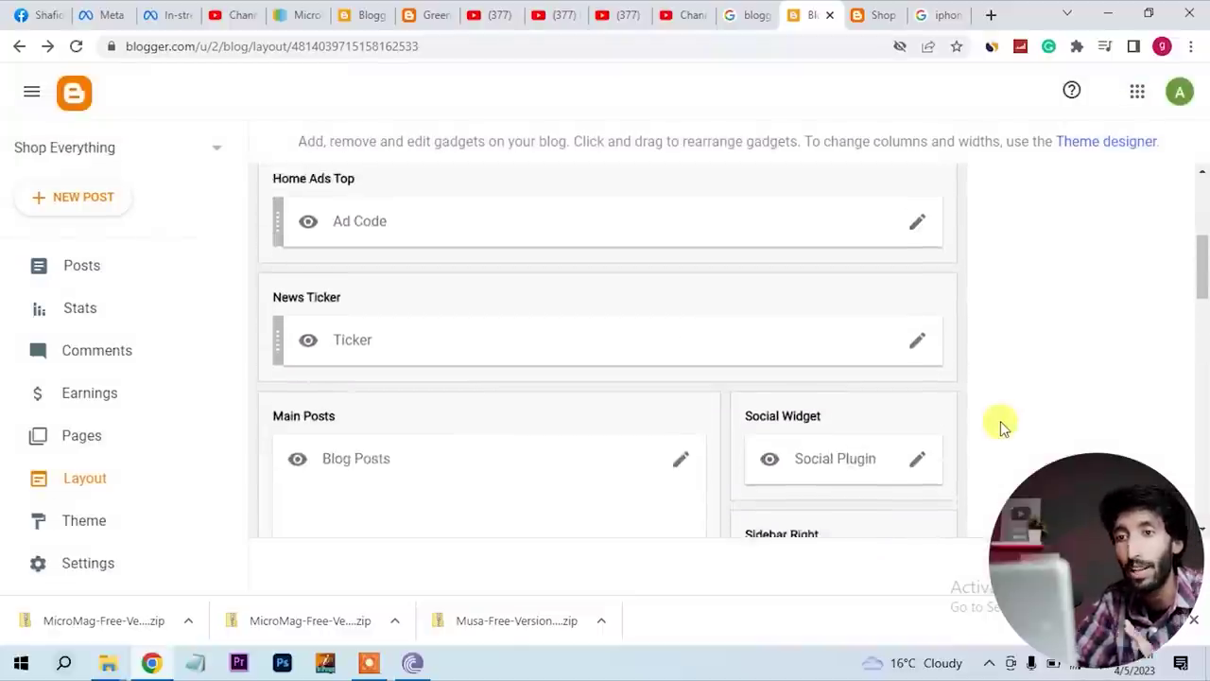
scroll(1003, 425, "up", 3)
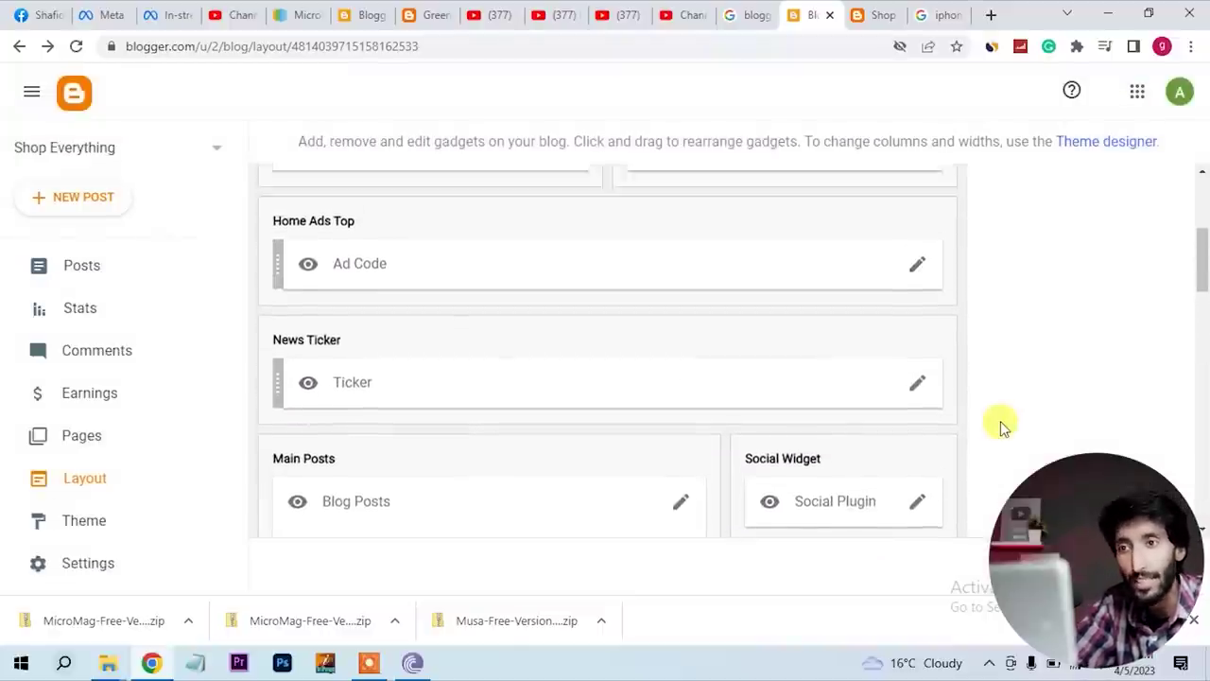
scroll(1002, 425, "down", 1)
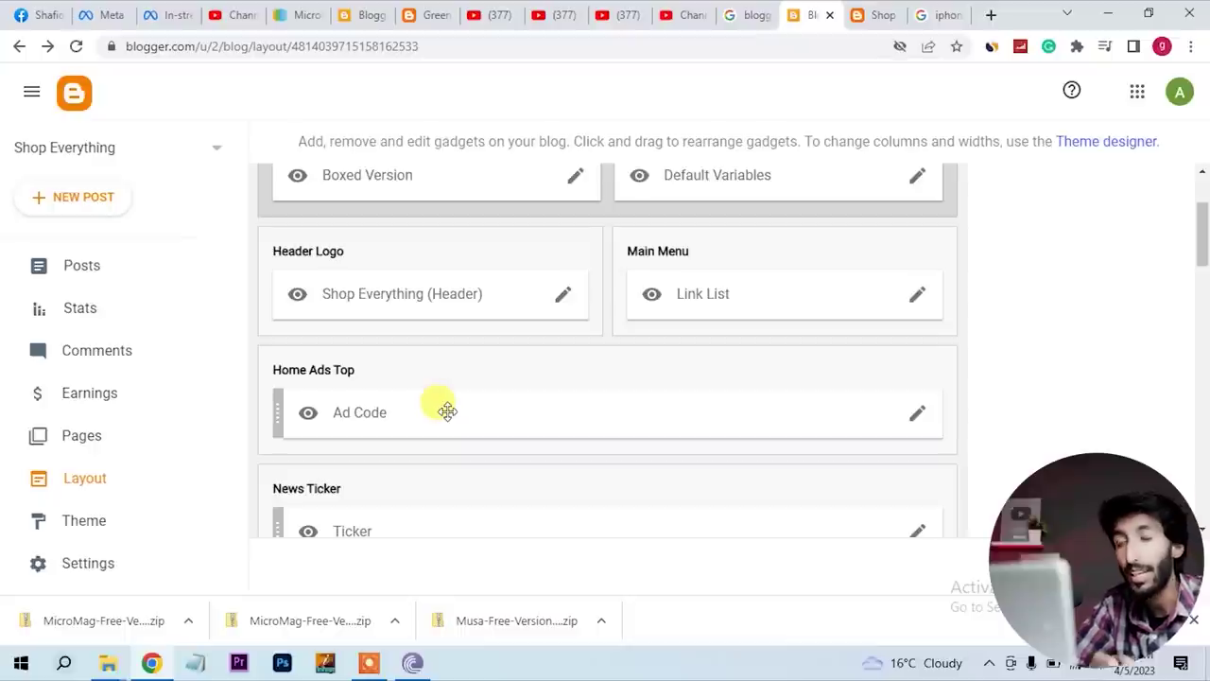
scroll(447, 411, "down", 3)
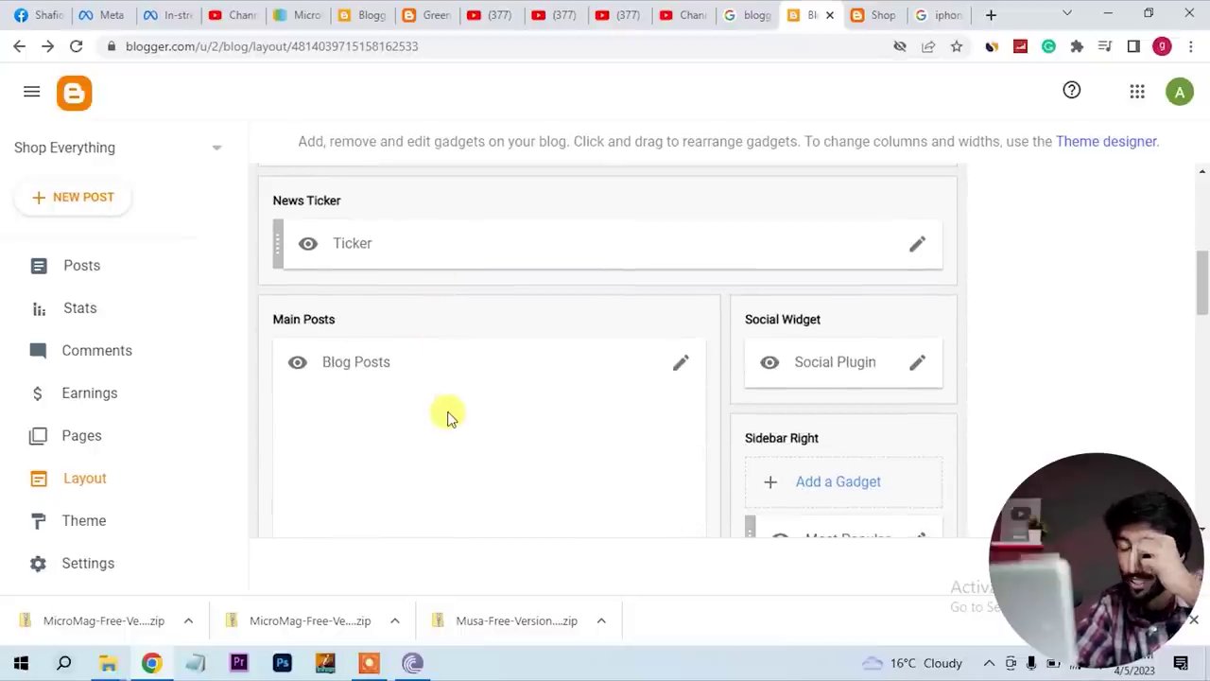
scroll(447, 416, "down", 6)
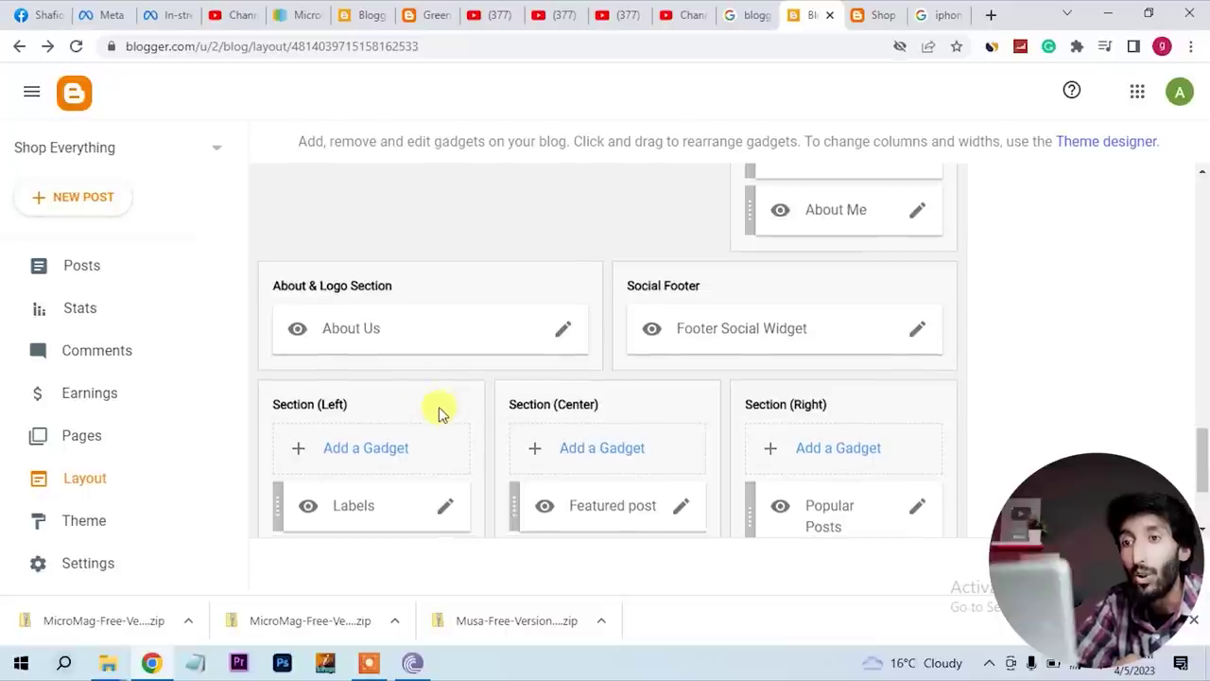
left_click(563, 336)
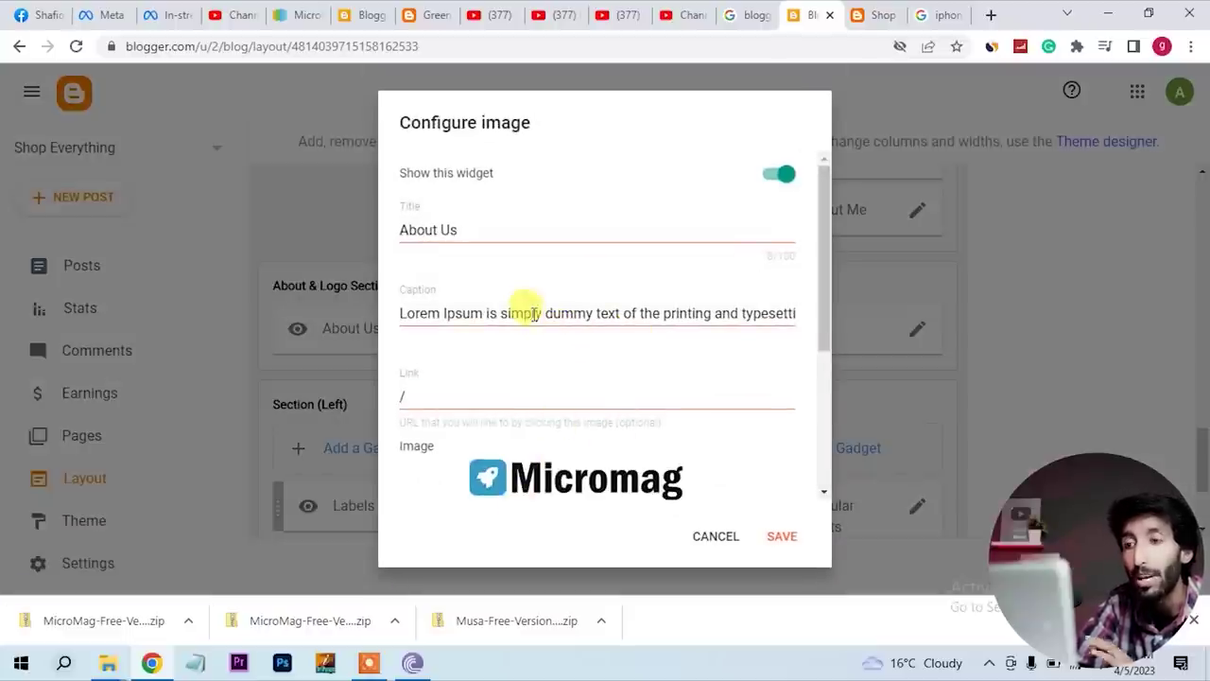
left_click(724, 542)
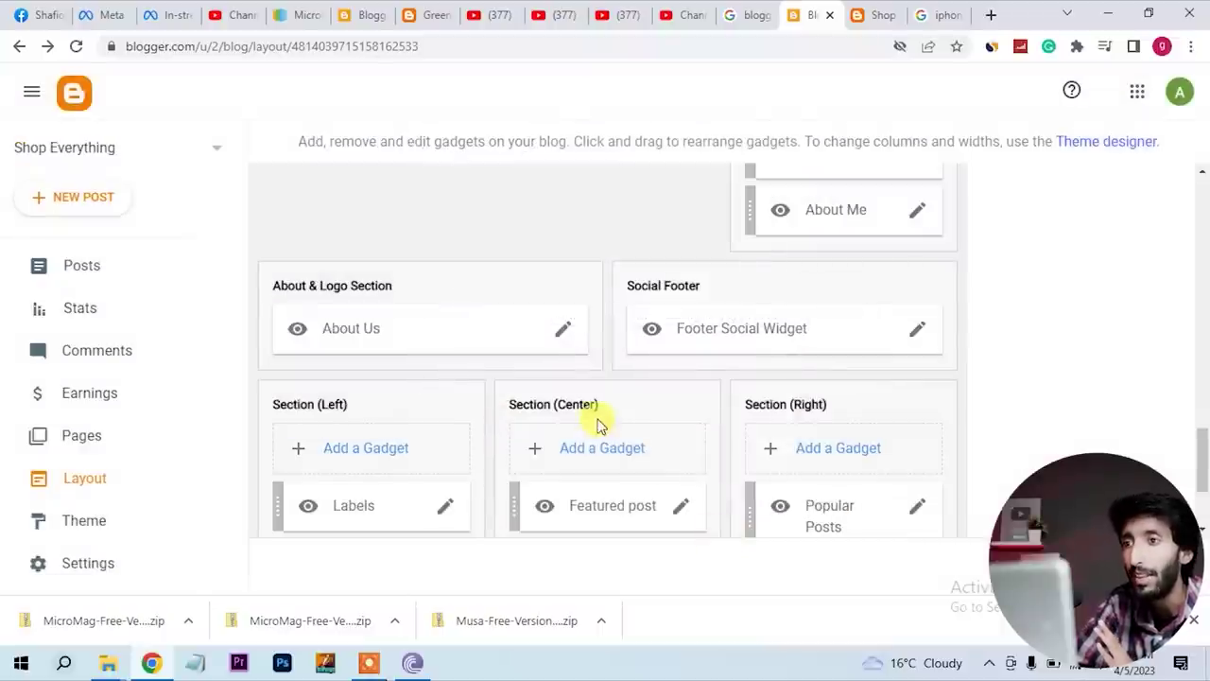
Examine the Footer Social Widget's link list and the instagram item's site URL, closing the gadget without saving
left_click(915, 335)
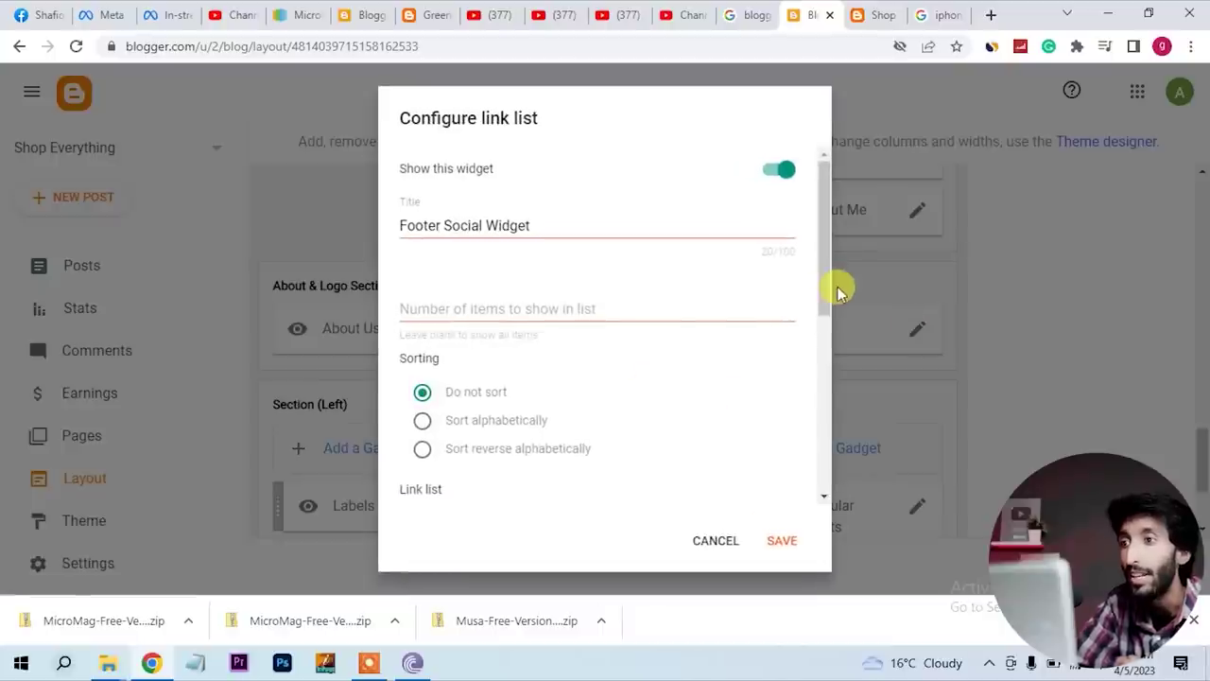
left_click_drag(821, 287, 832, 489)
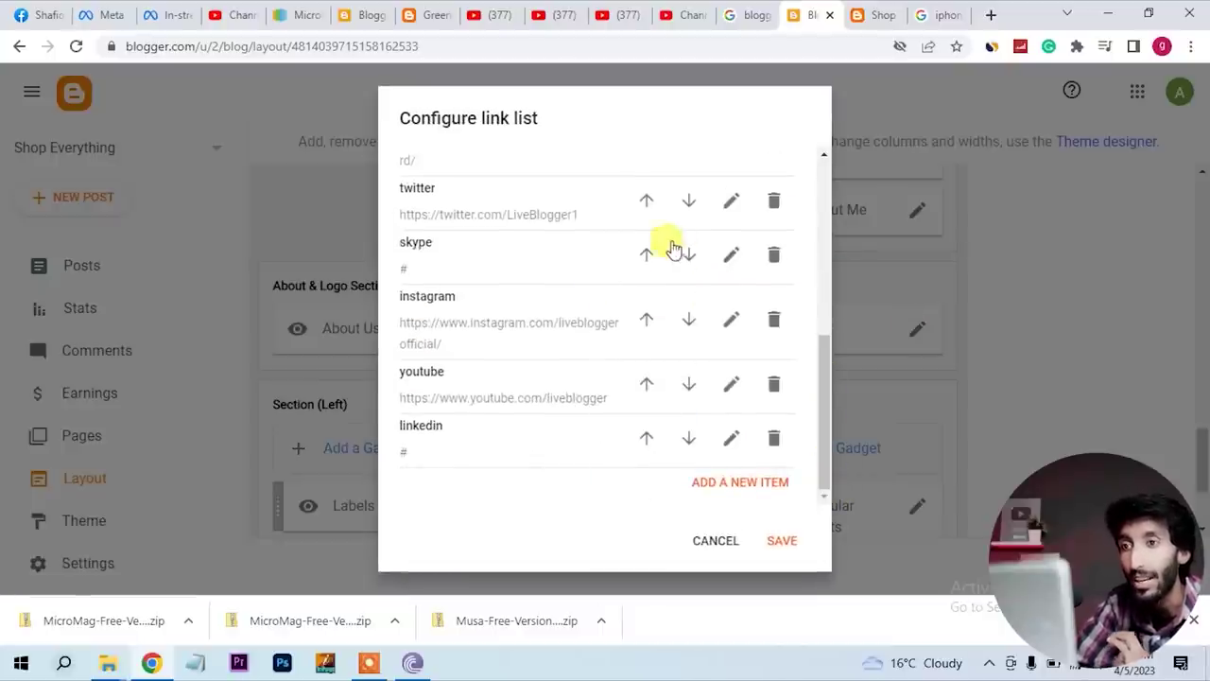
left_click(735, 321)
triple_click(617, 410)
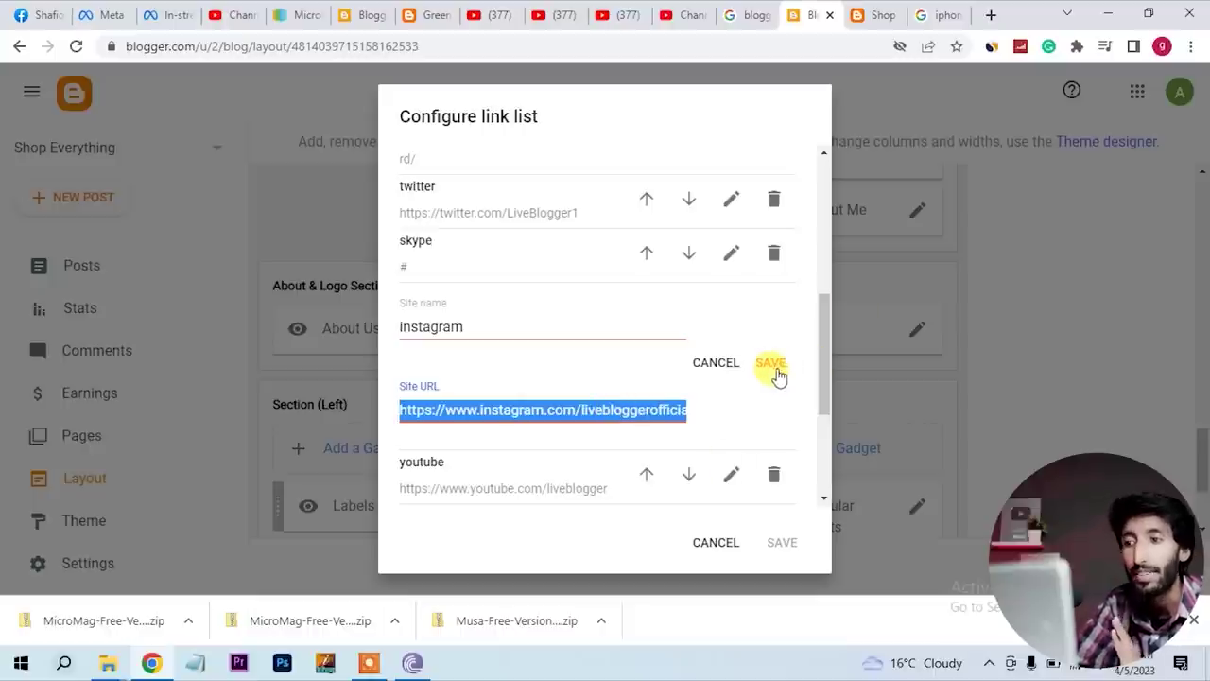
left_click(719, 544)
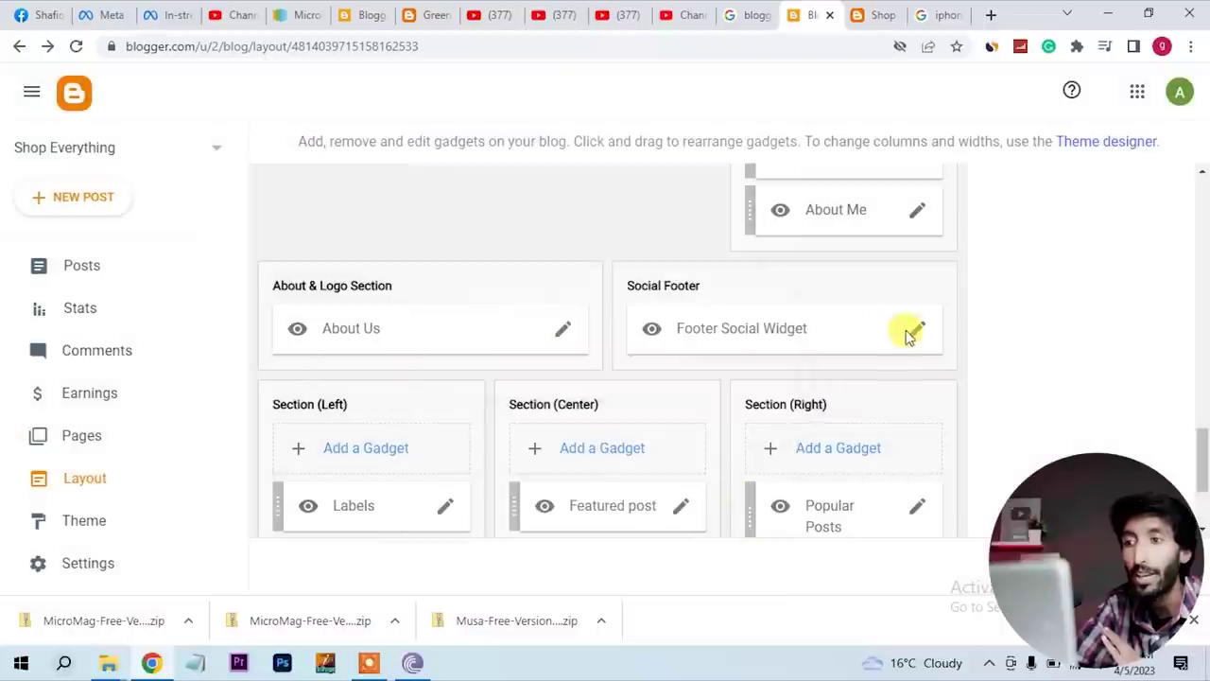
Look over the layout sections, refresh the live Shop Everything blog, and open the blog's Posts page in Blogger
scroll(786, 384, "down", 2)
scroll(786, 384, "up", 10)
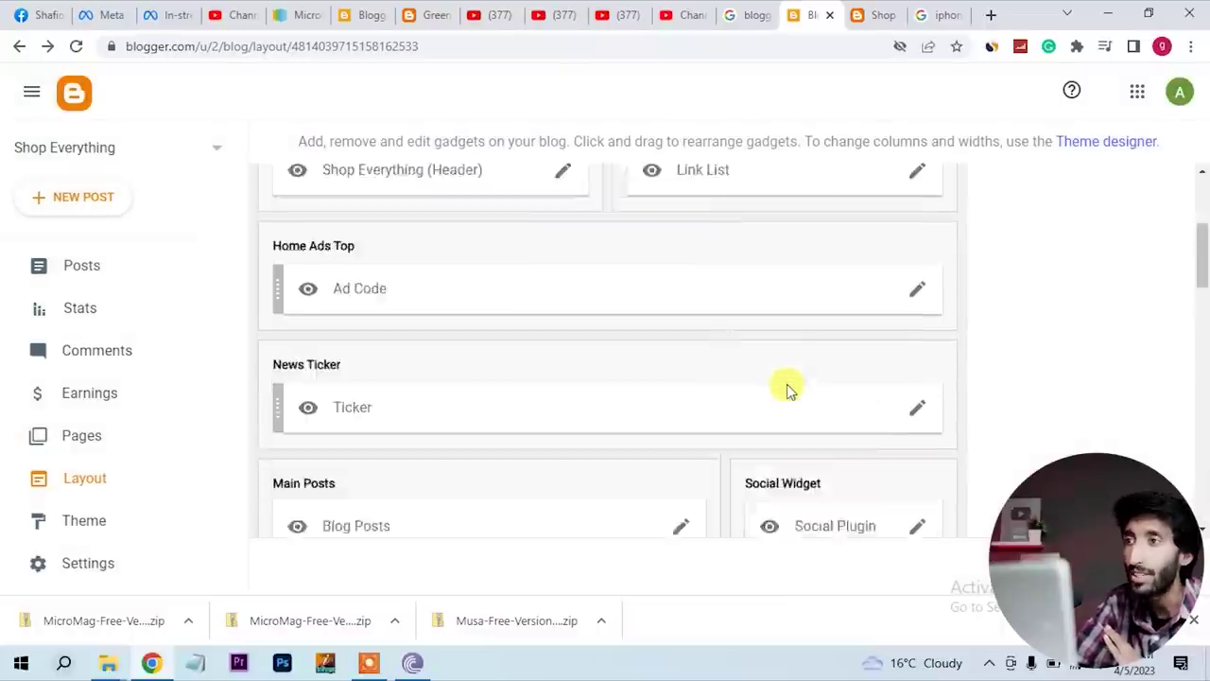
scroll(786, 384, "up", 3)
left_click(874, 14)
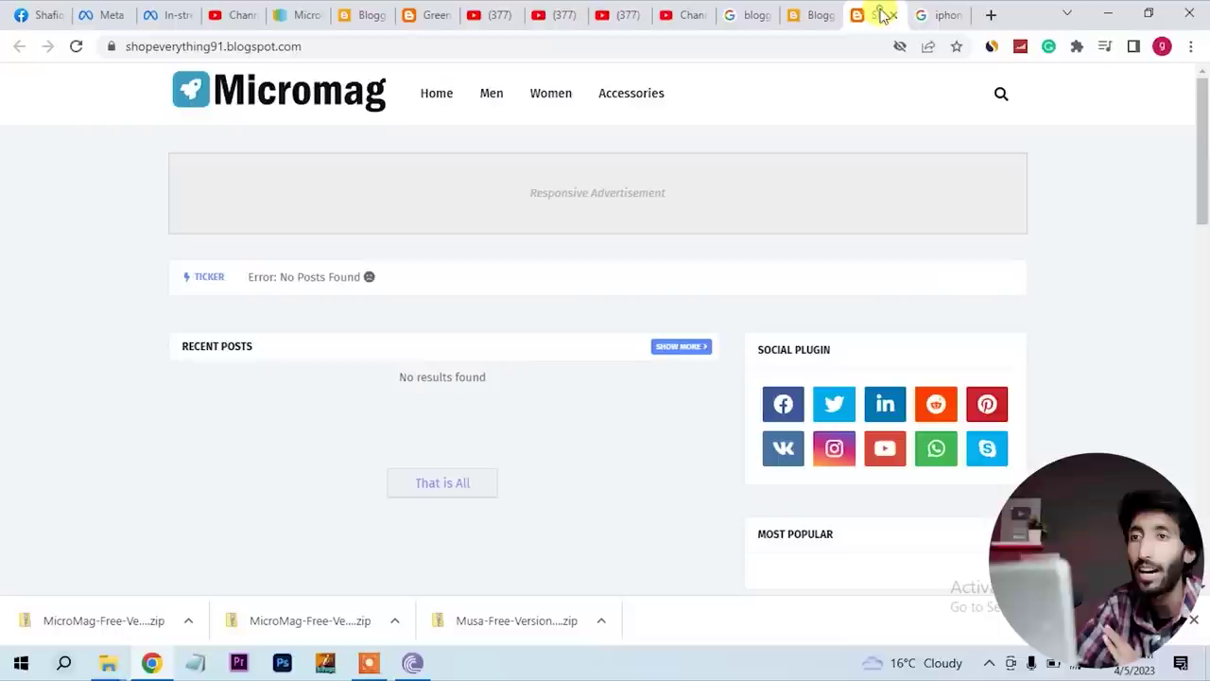
left_click(82, 46)
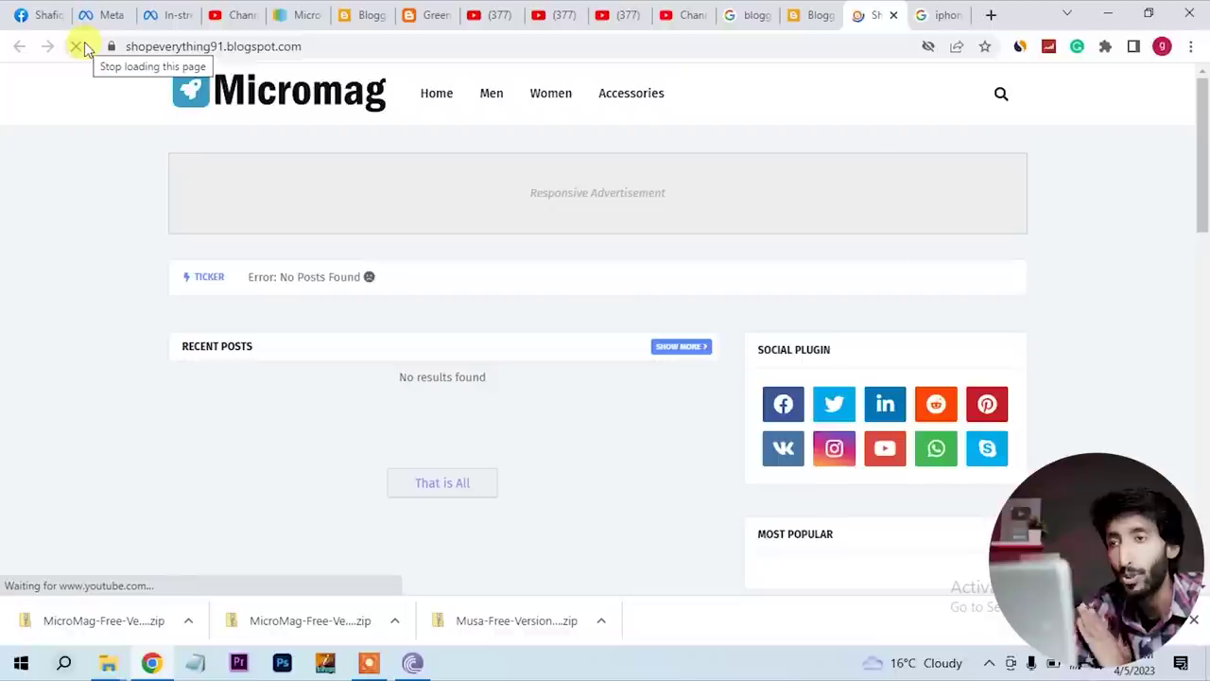
left_click(810, 19)
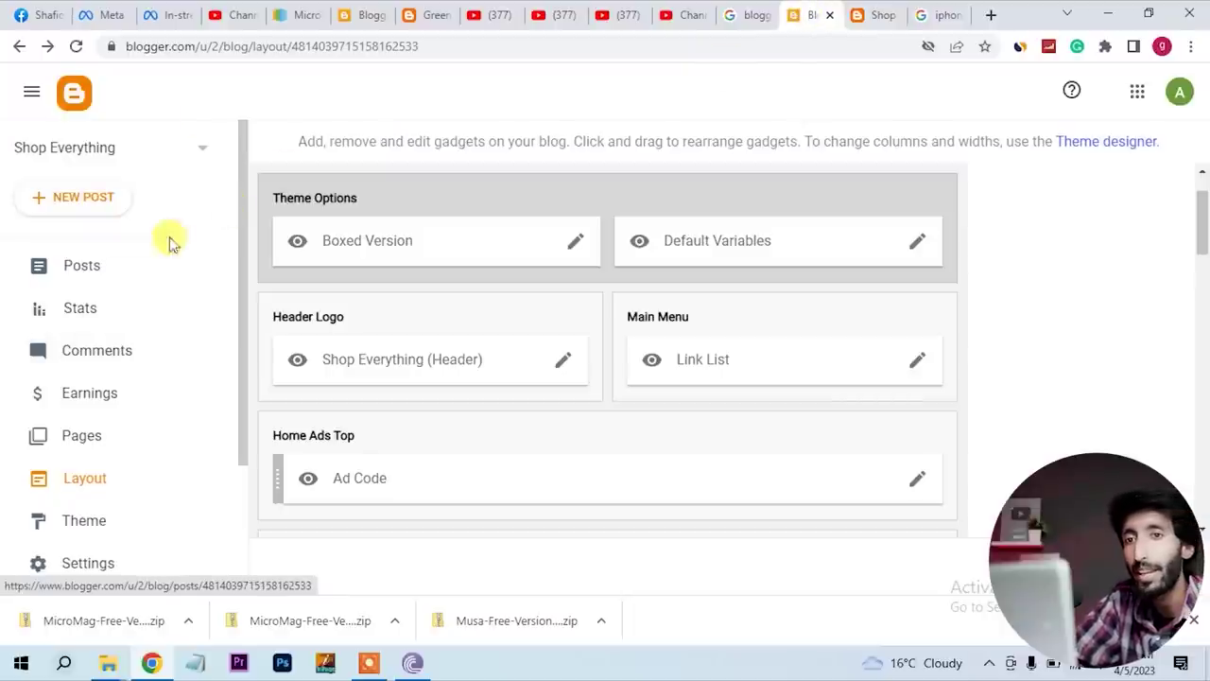
left_click(103, 275)
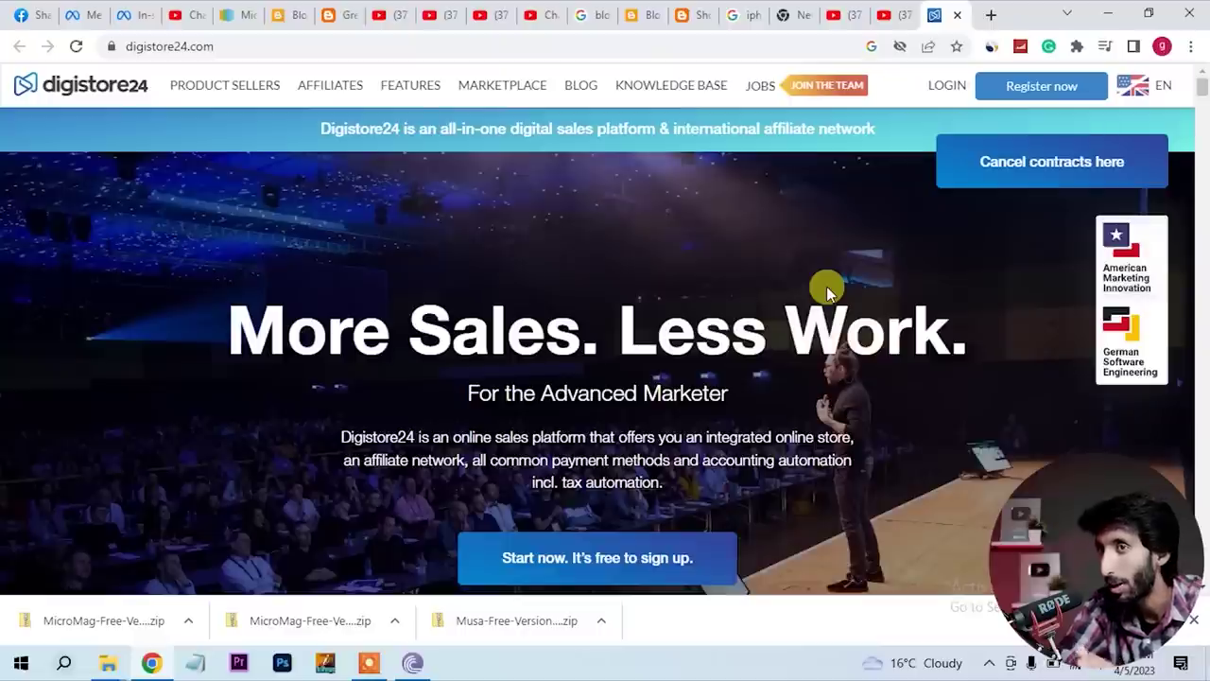
Open Digistore24's affiliates page and start the free sign-up at the public username field
left_click(307, 95)
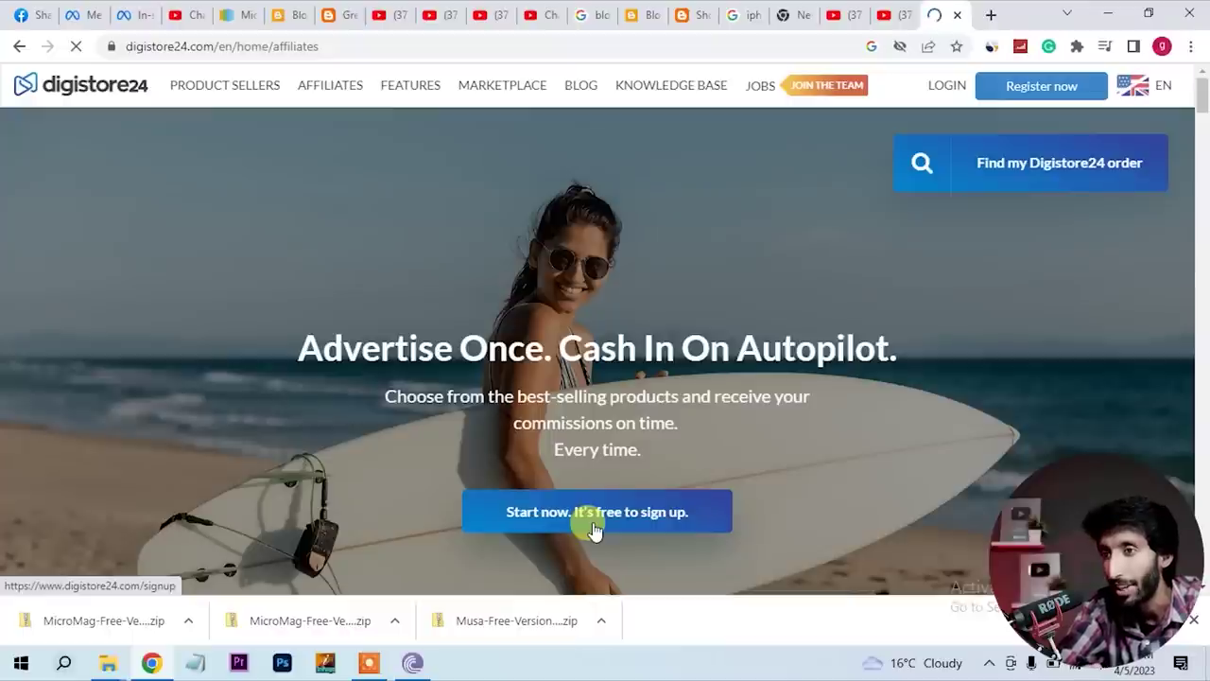
left_click(594, 527)
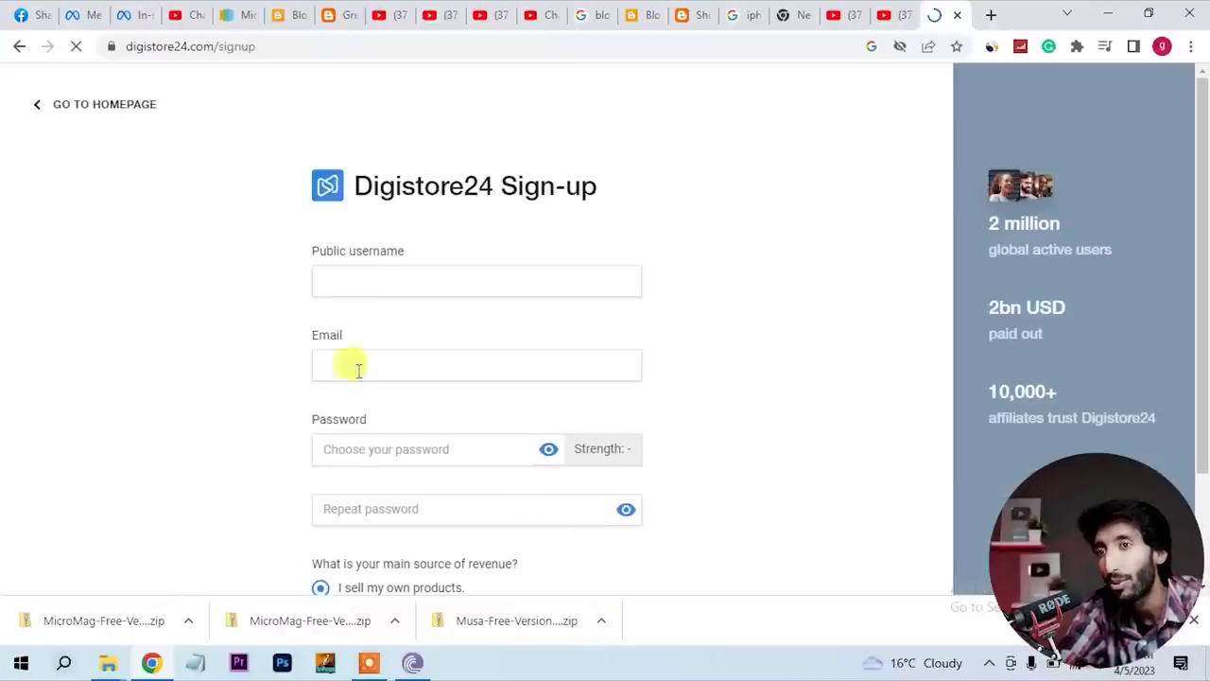
left_click(465, 284)
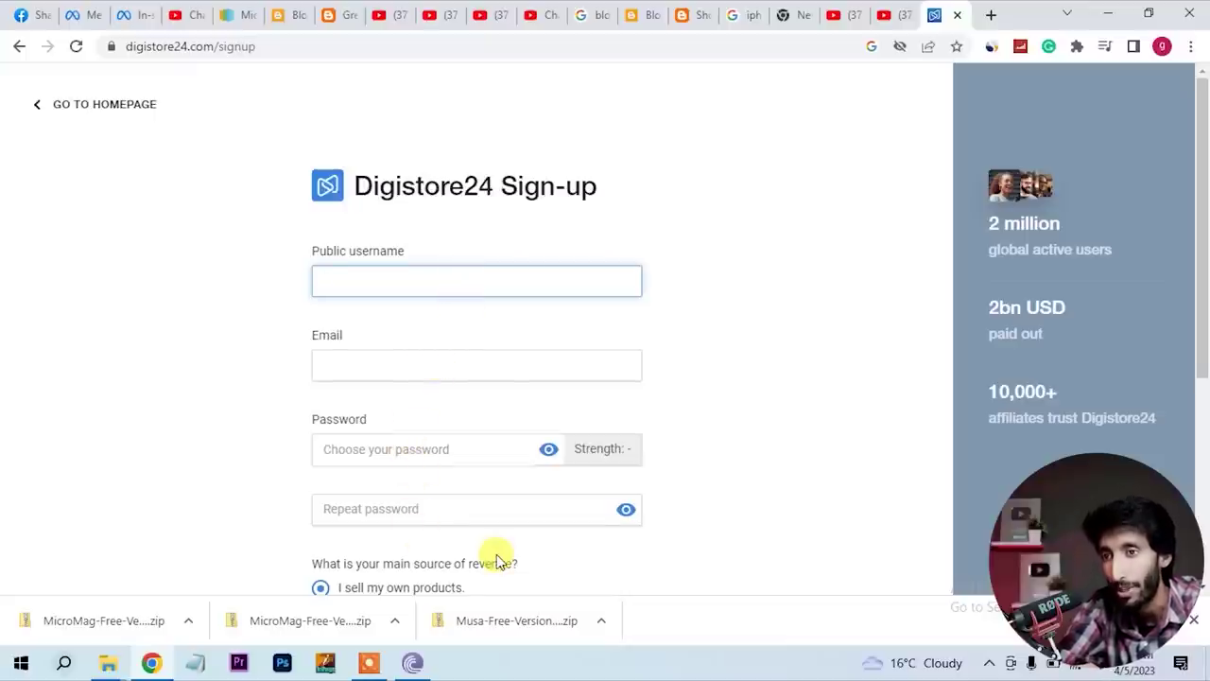
Choose "I mainly promote products of other providers" as the main source of revenue and continue the Digistore24 sign-up
scroll(499, 560, "down", 2)
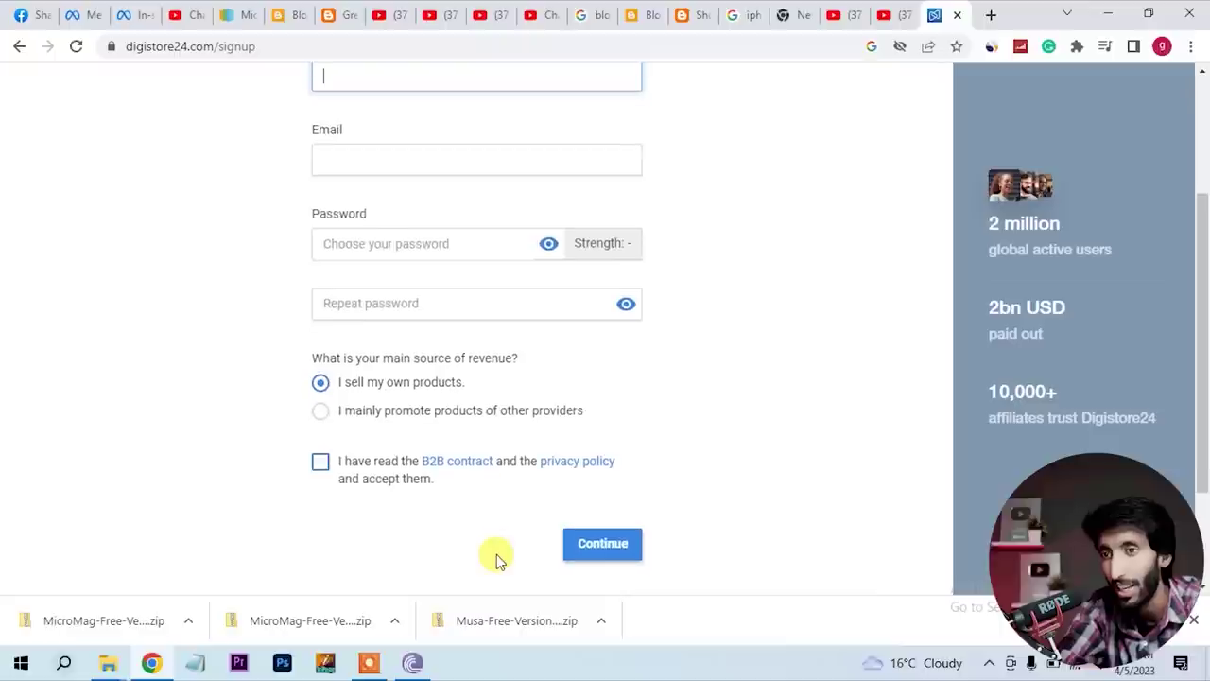
left_click(352, 413)
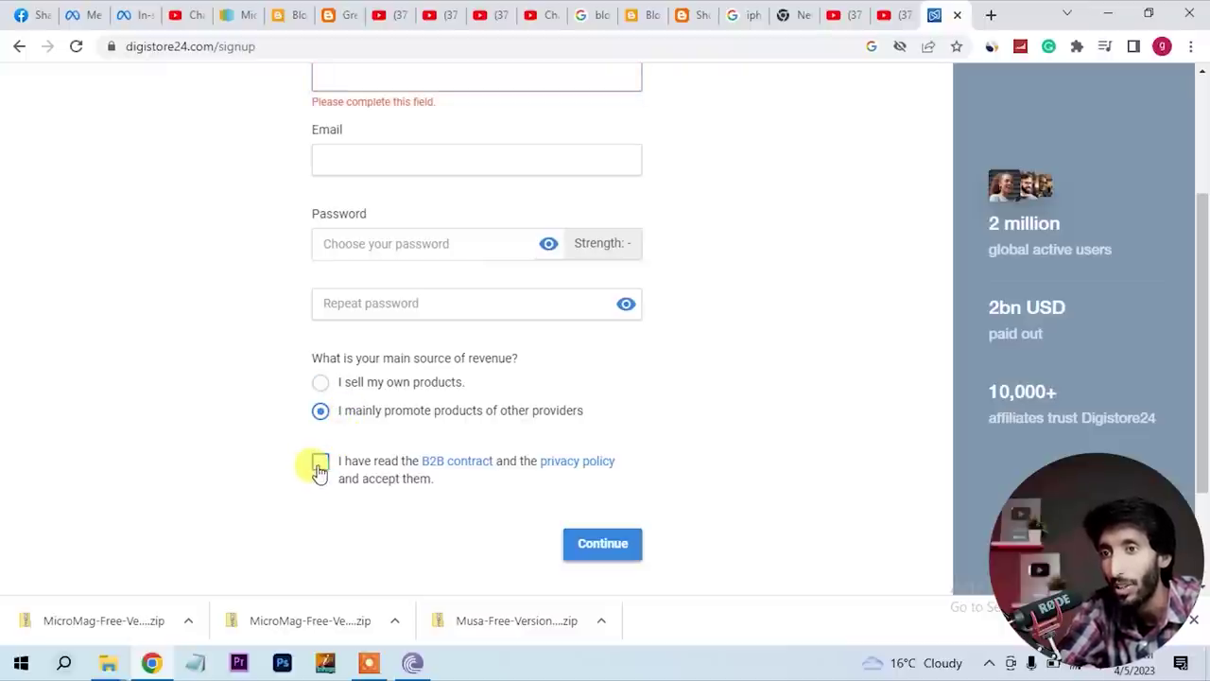
scroll(705, 360, "up", 2)
scroll(705, 359, "down", 2)
left_click(594, 526)
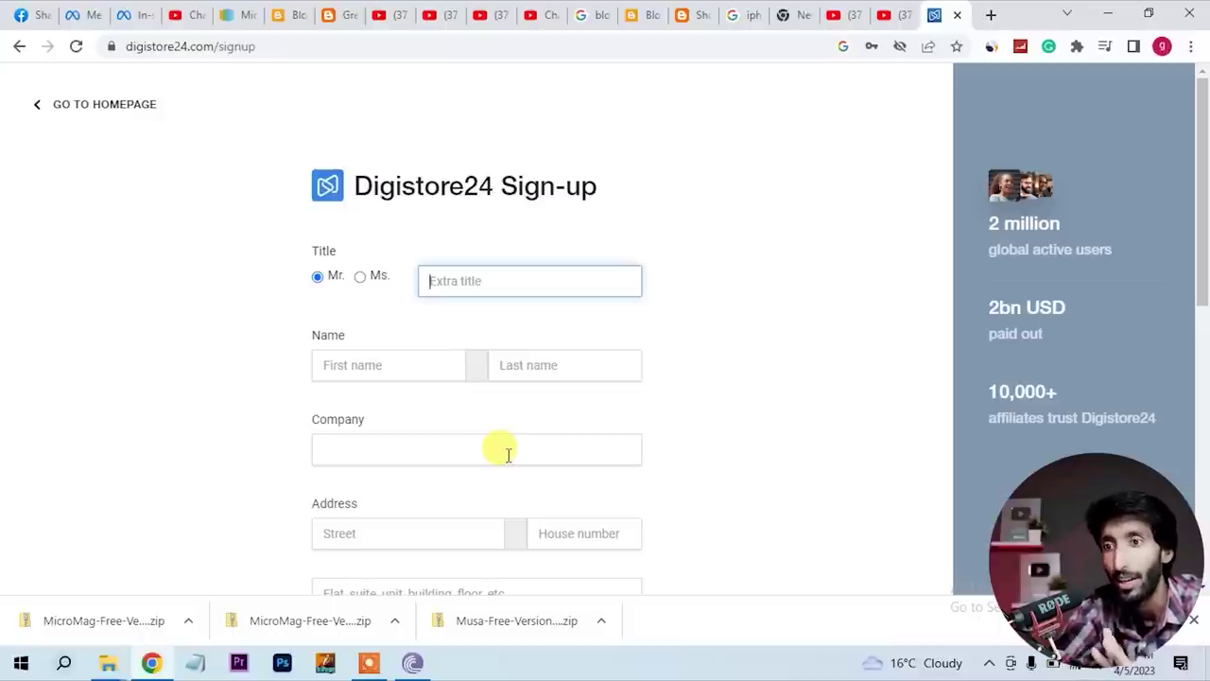
Review the sign-up form's name, company, address, country, phone and Skype/Telegram fields down to the free registration option
scroll(508, 454, "down", 3)
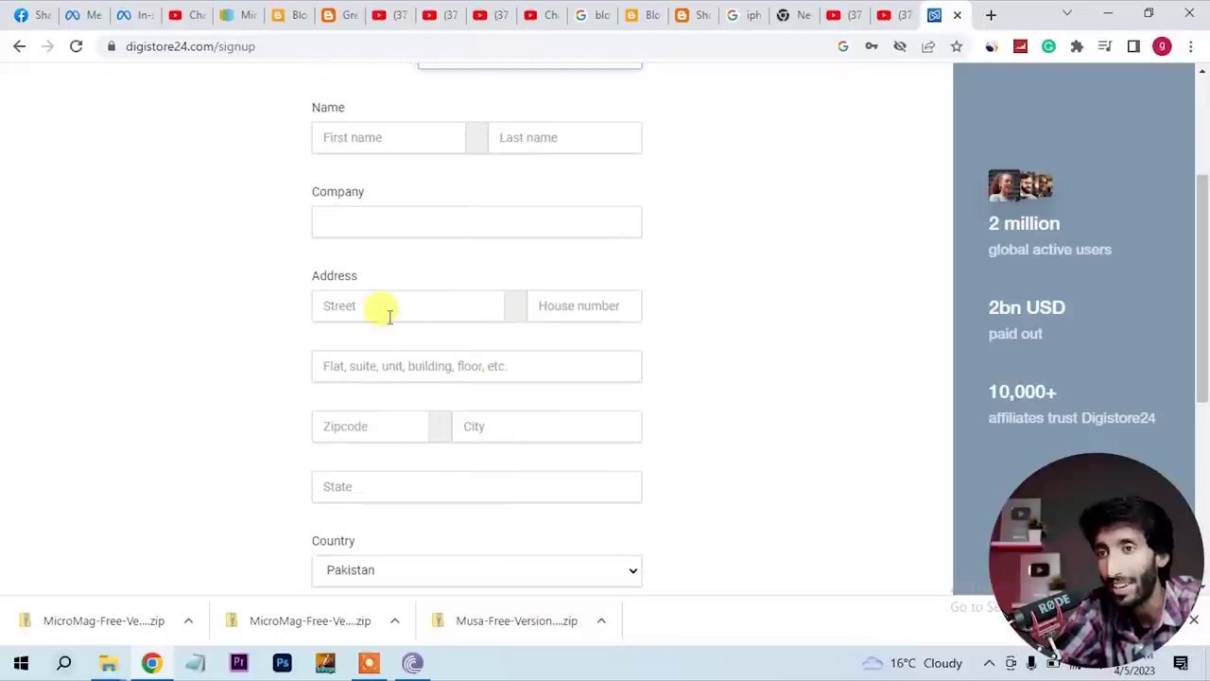
scroll(519, 522, "down", 2)
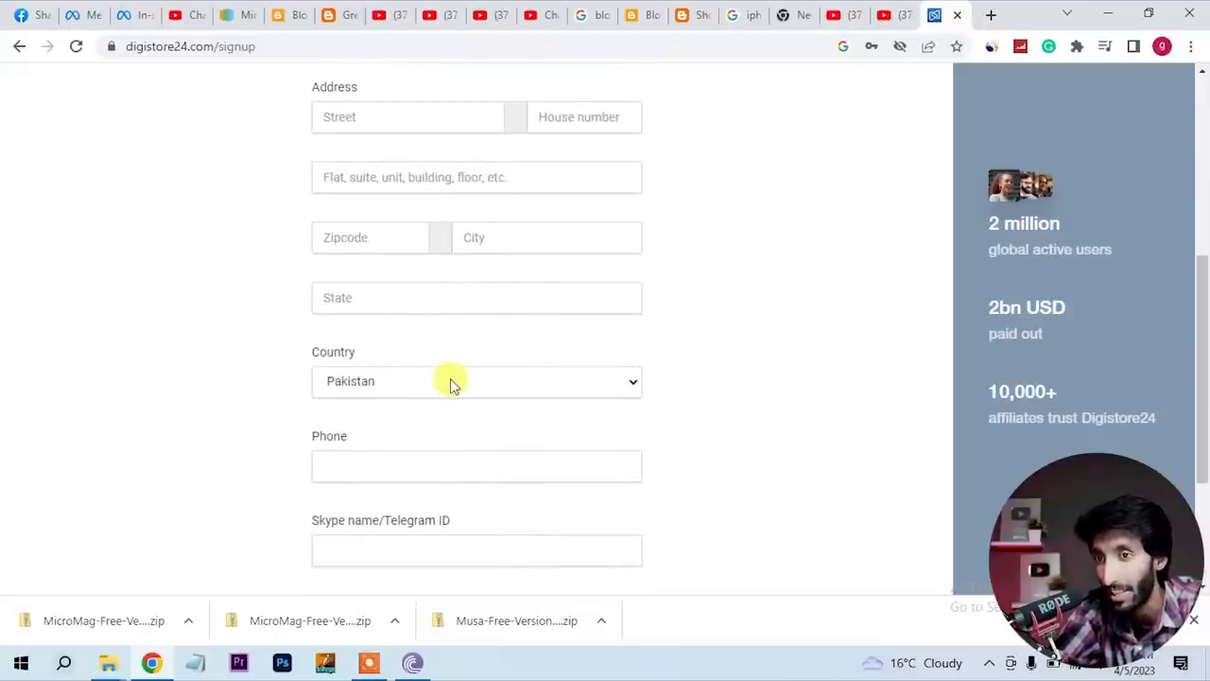
scroll(450, 382, "down", 2)
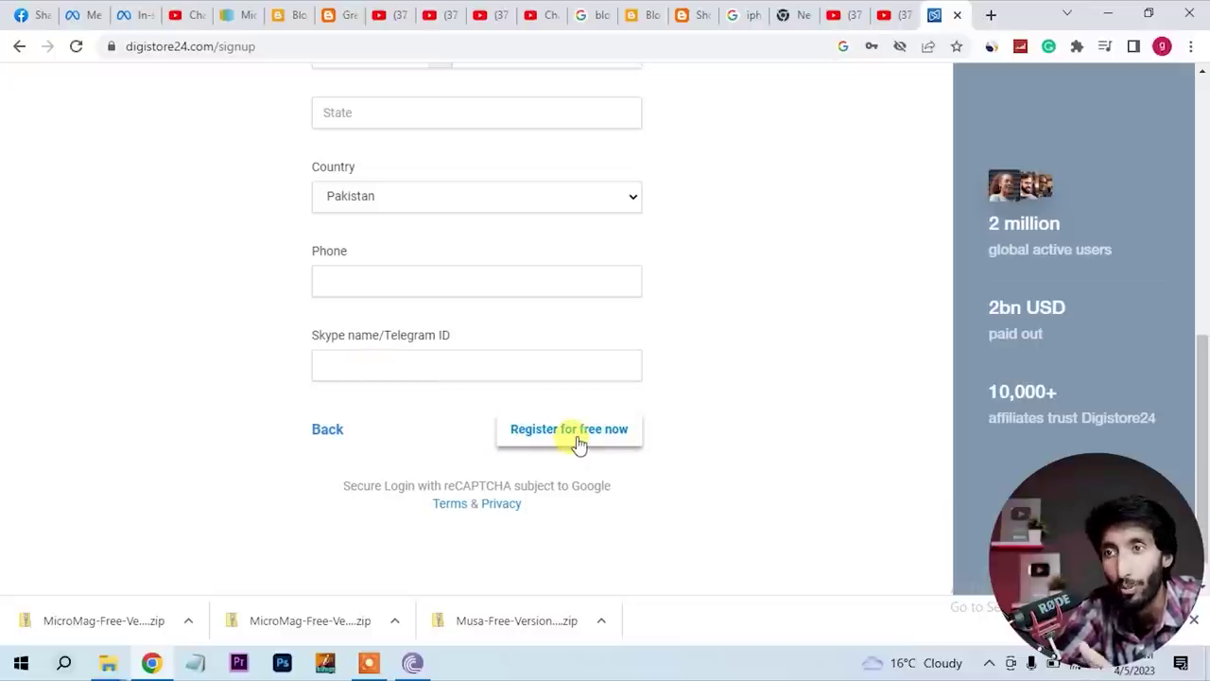
scroll(837, 371, "up", 3)
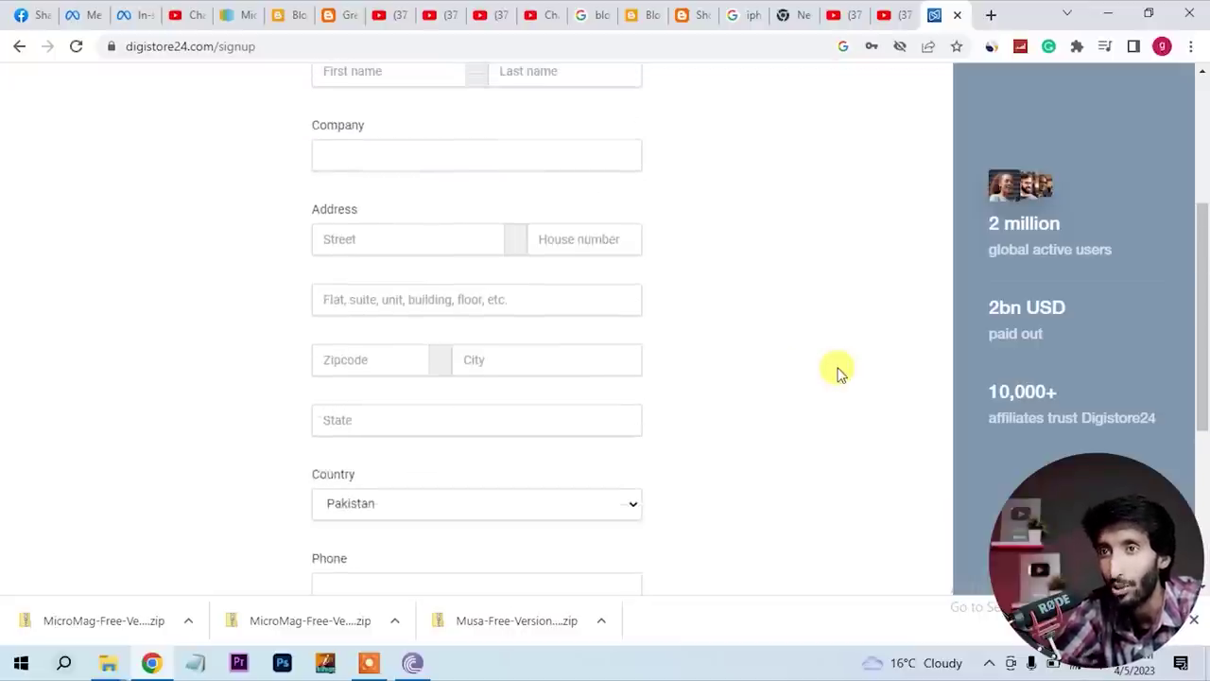
scroll(838, 371, "up", 3)
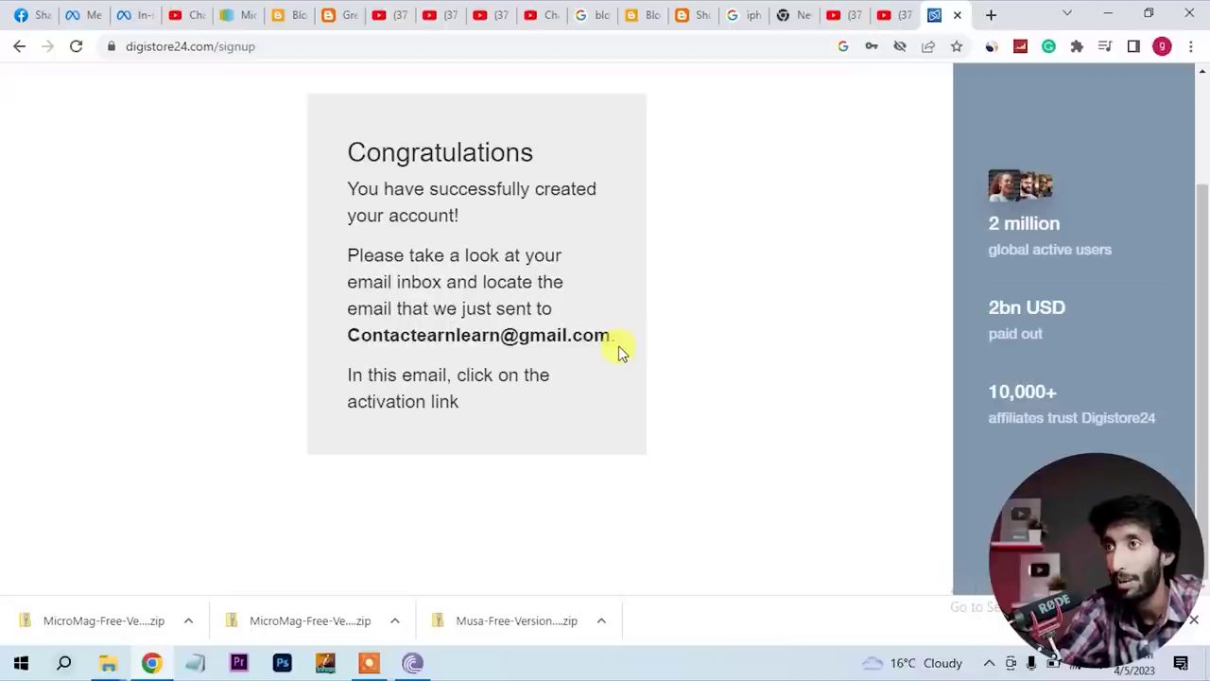
Open Google in a new browser tab and go to Gmail for the Digistore24 activation email
left_click(990, 14)
type("g")
key("Return")
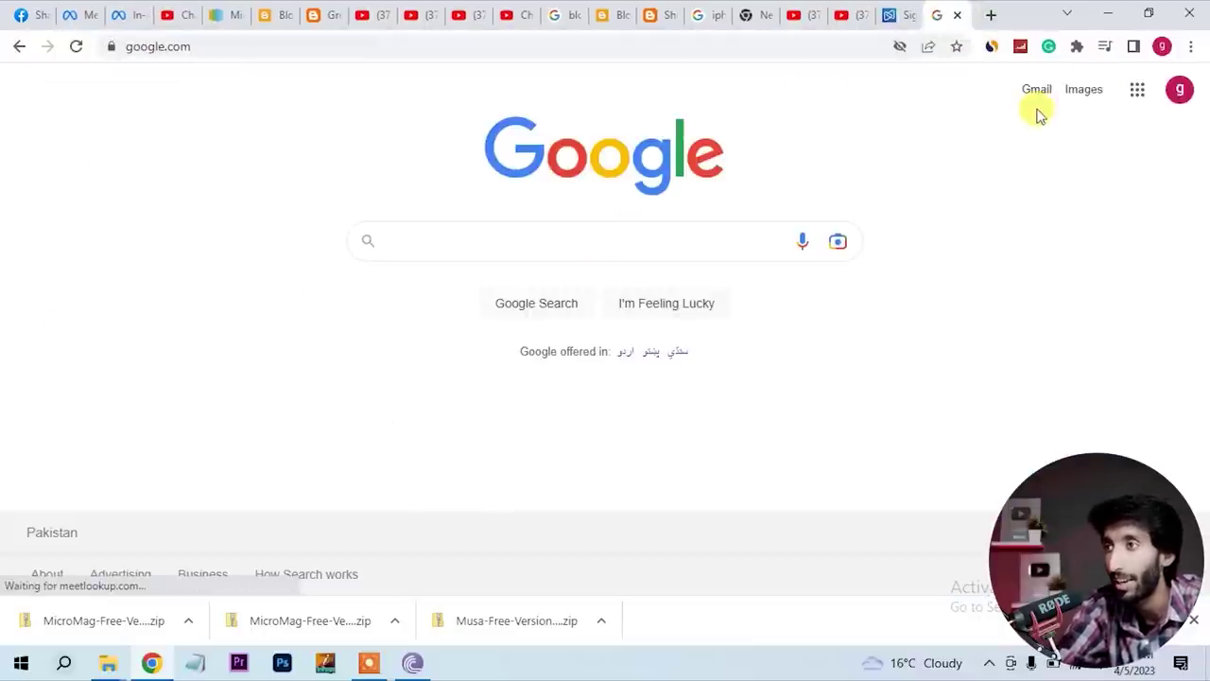
left_click(1038, 98)
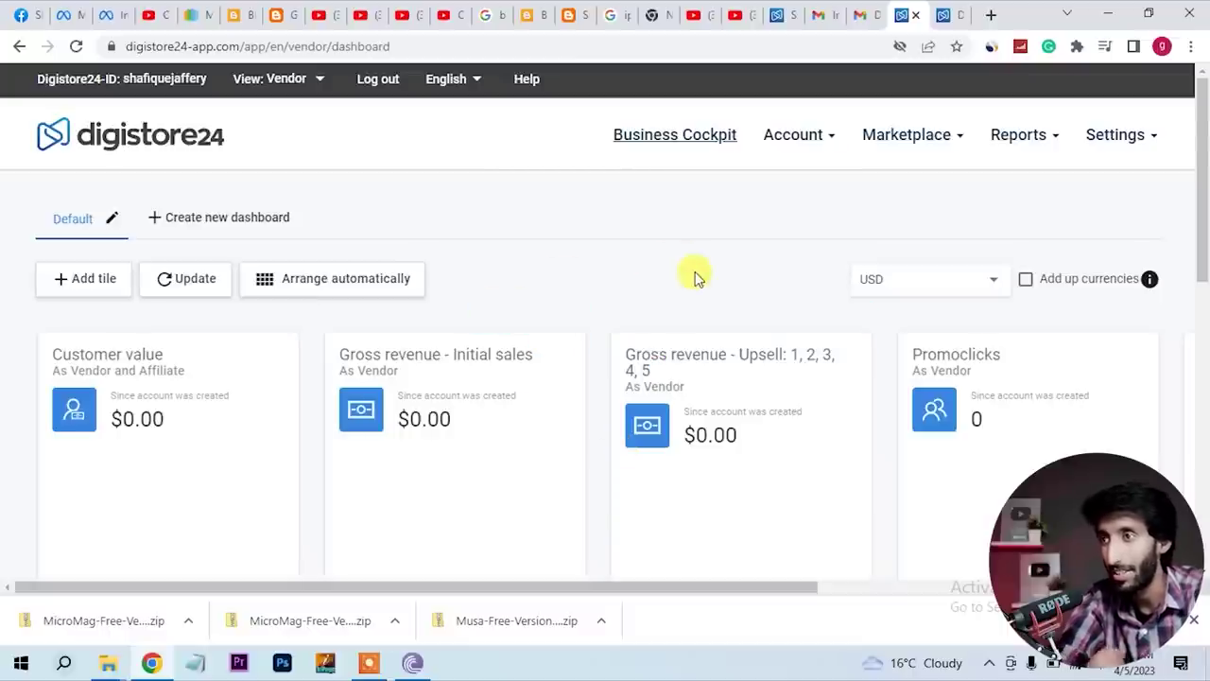
Look over the Digistore24 vendor dashboard tiles and open all offers on the affiliate marketplace
scroll(695, 277, "down", 6)
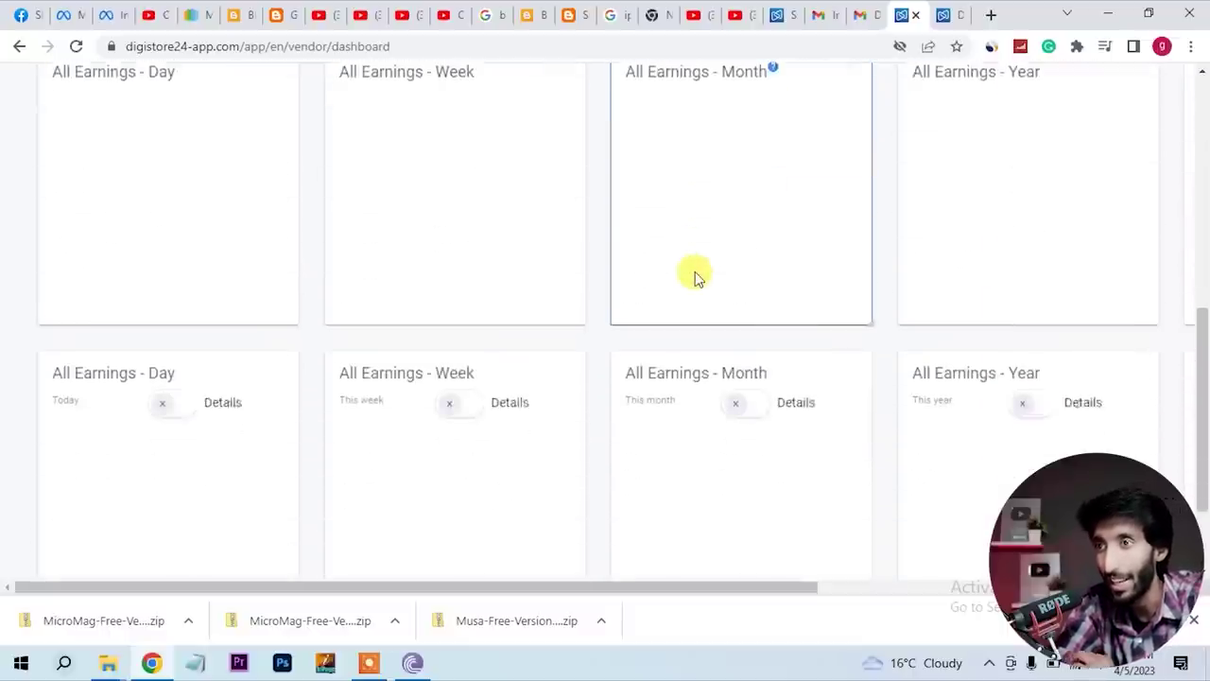
scroll(695, 277, "up", 6)
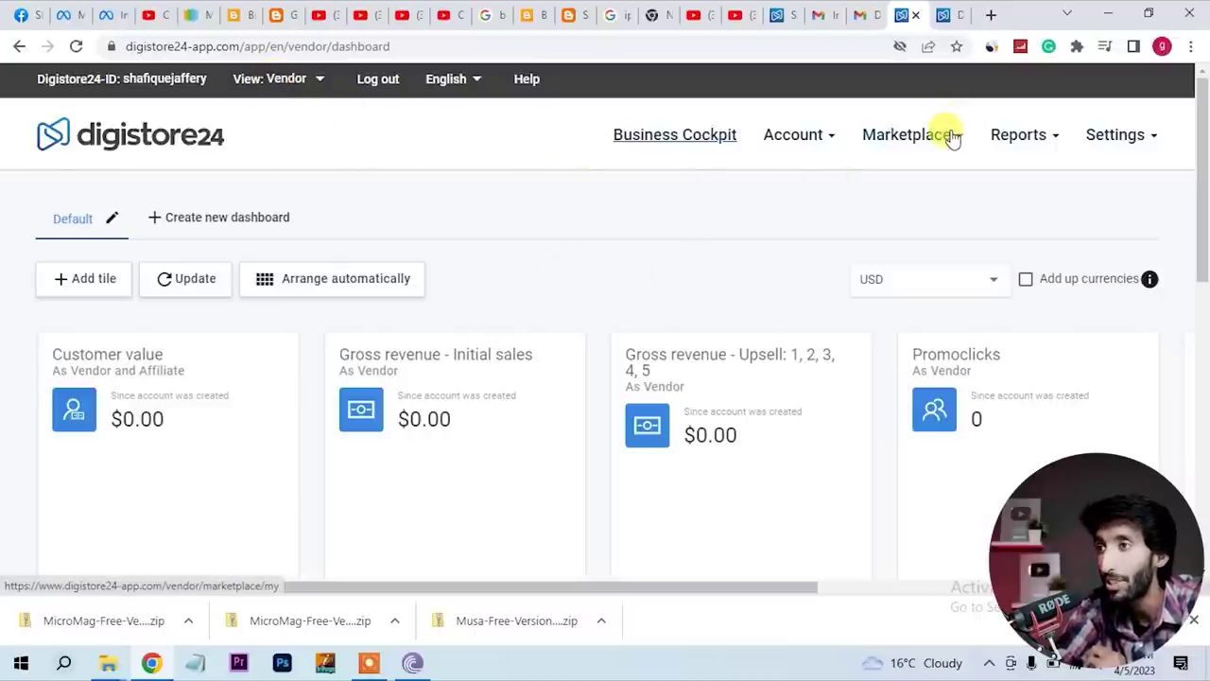
mouse_move(951, 135)
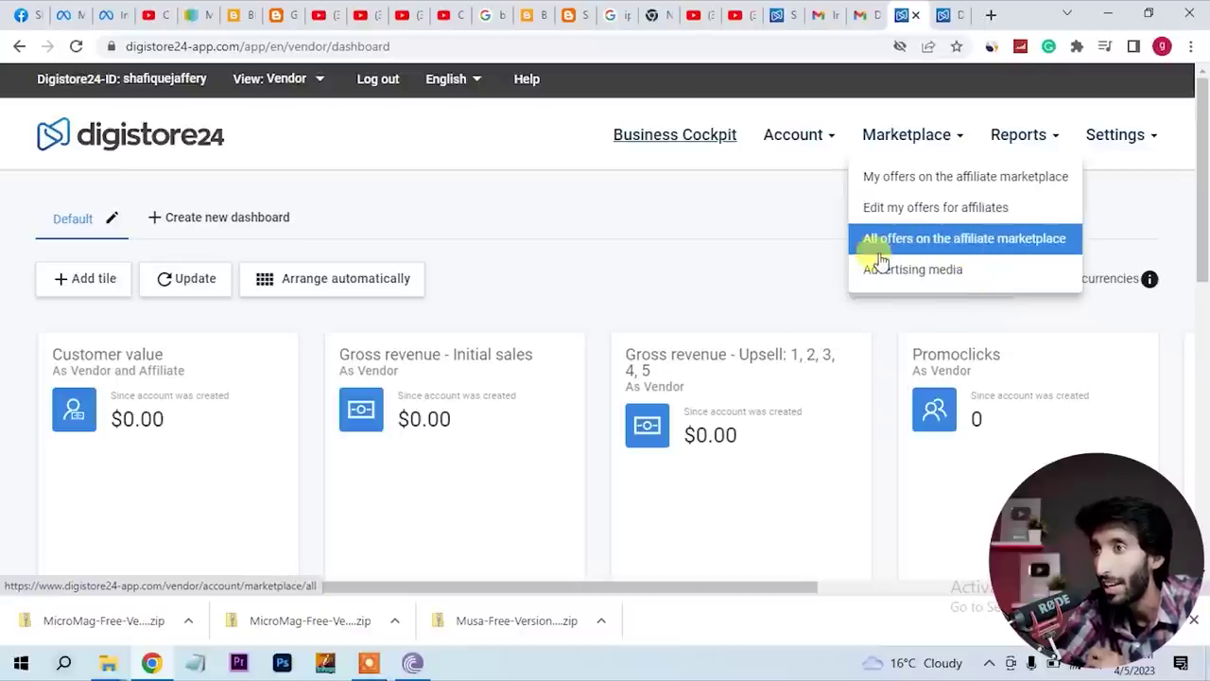
left_click(998, 242)
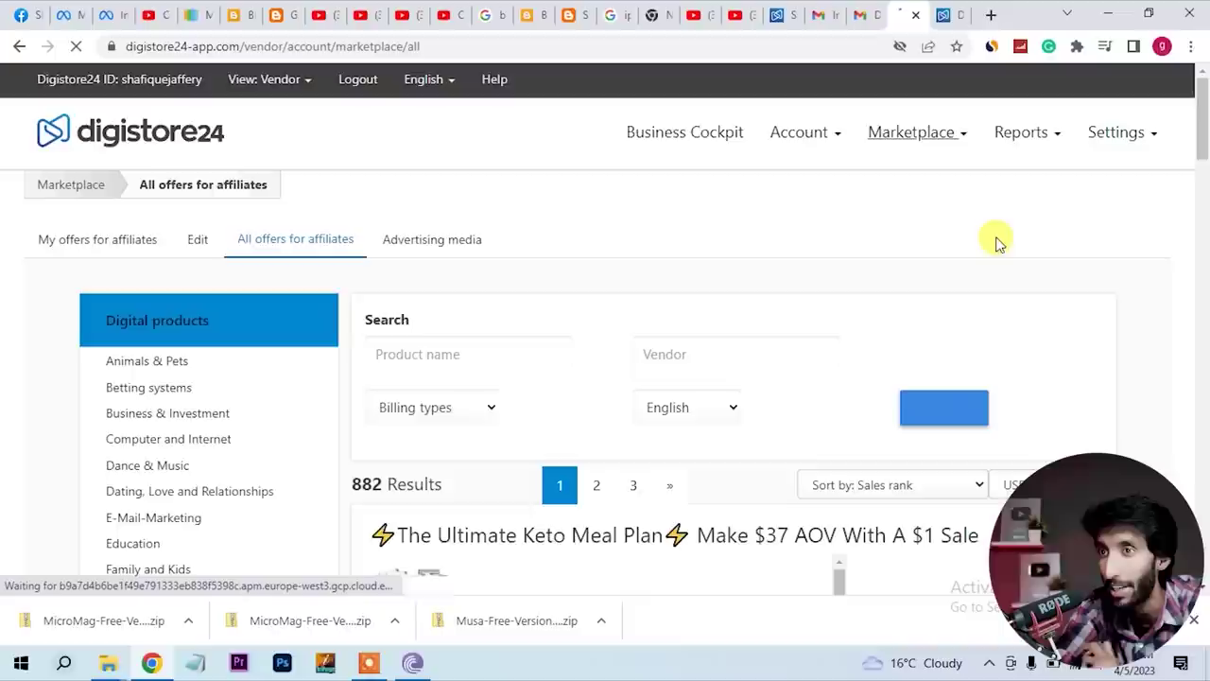
Browse the first page of affiliate marketplace offers, comparing each product's commission, earnings per sale, price and sales rank
scroll(766, 475, "down", 4)
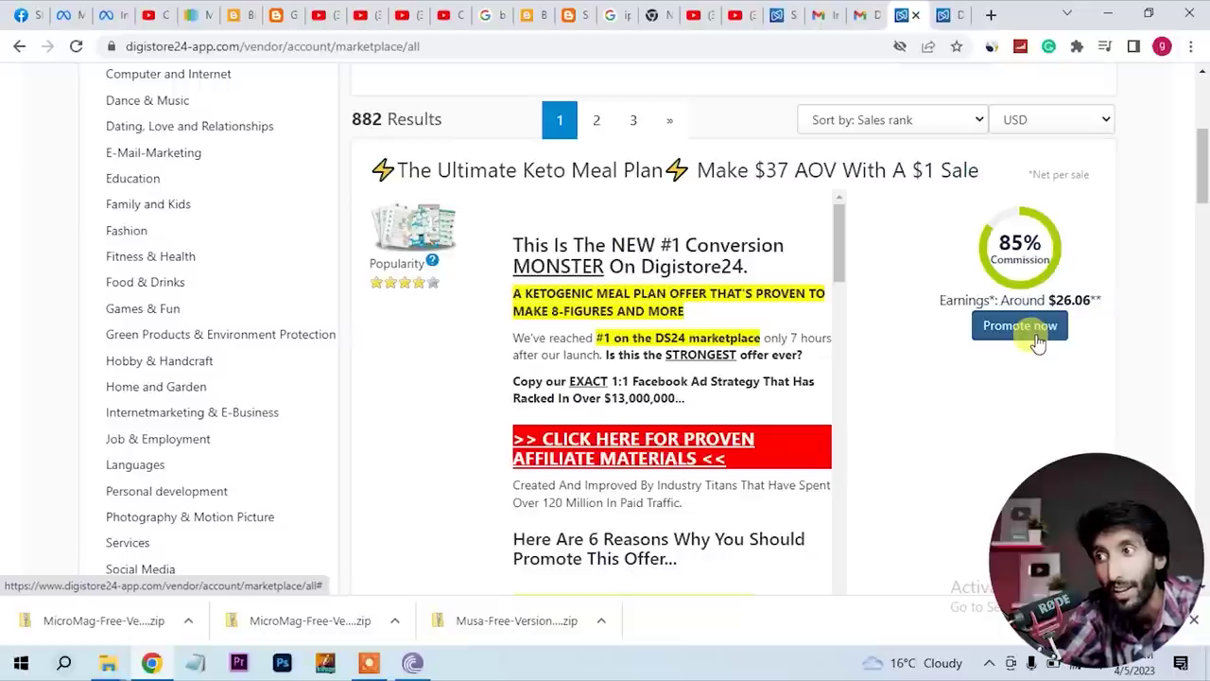
scroll(1037, 343, "down", 7)
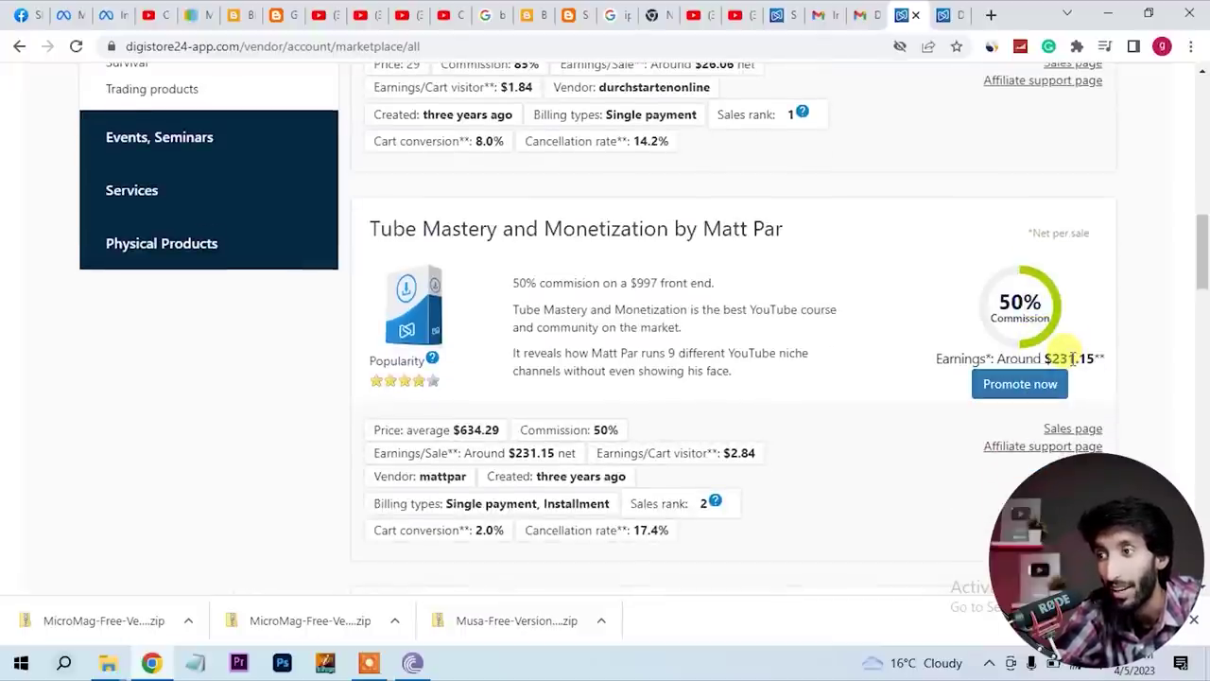
scroll(1073, 358, "down", 5)
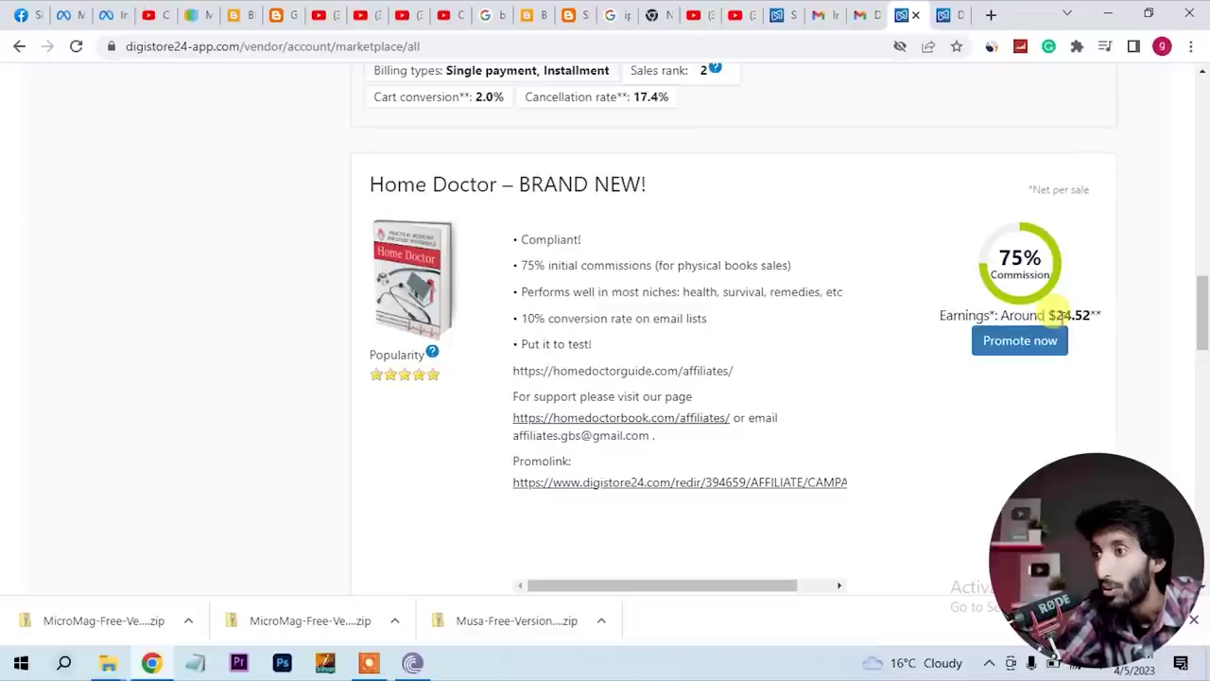
scroll(1059, 317, "down", 7)
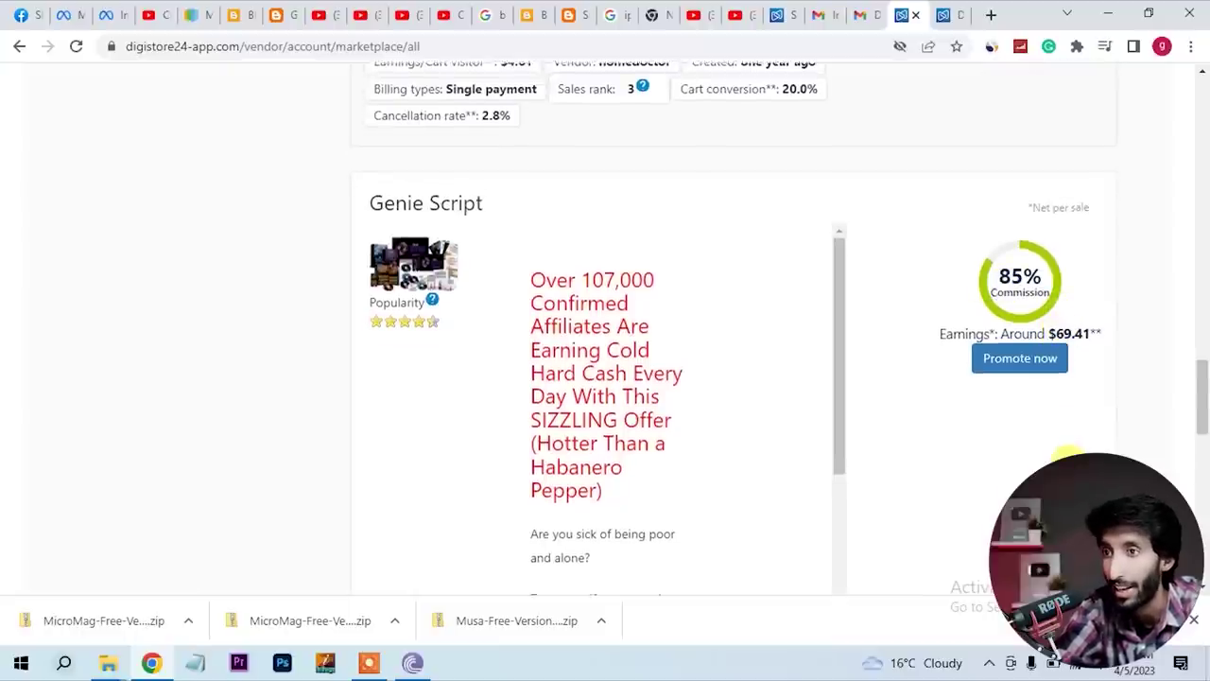
scroll(1068, 456, "down", 8)
scroll(1069, 456, "up", 5)
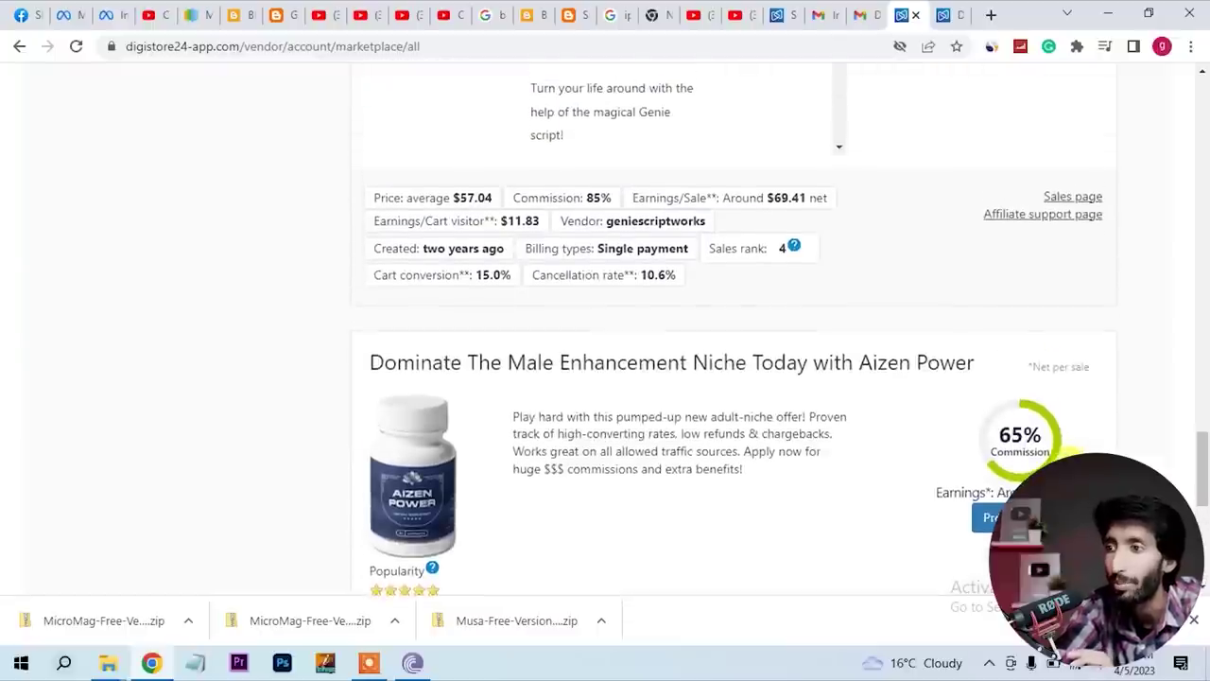
scroll(1069, 456, "down", 5)
scroll(1069, 456, "up", 3)
scroll(1068, 455, "down", 3)
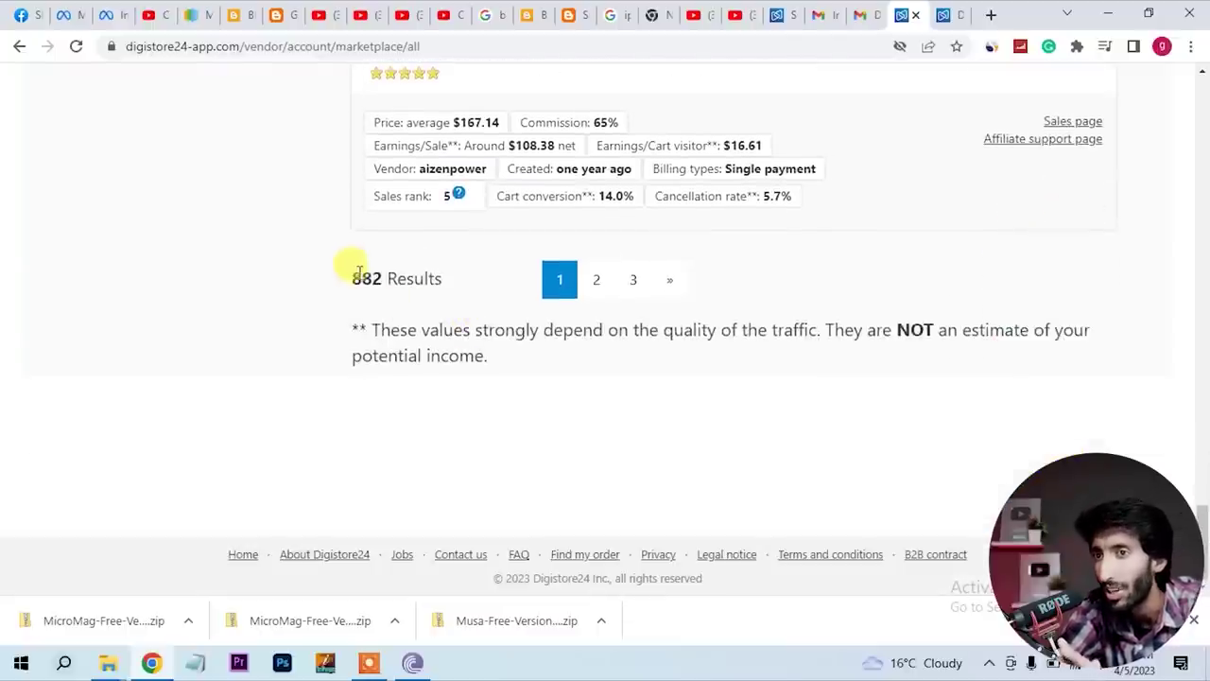
scroll(762, 440, "up", 3)
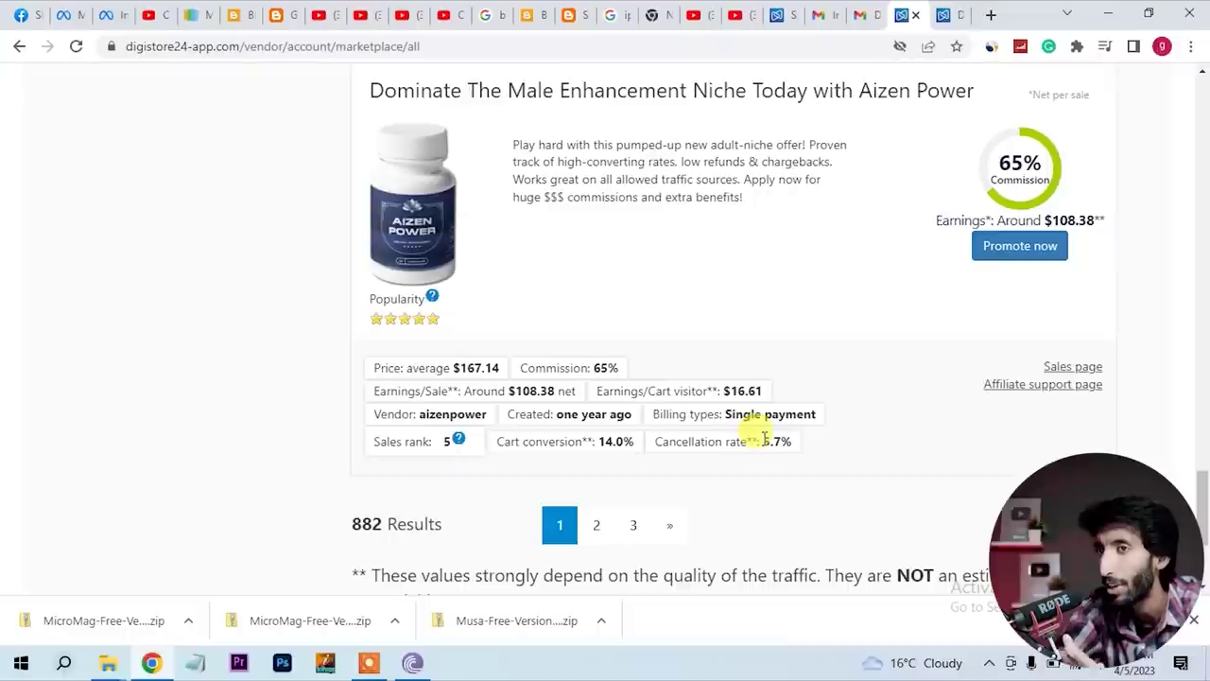
scroll(762, 437, "up", 1)
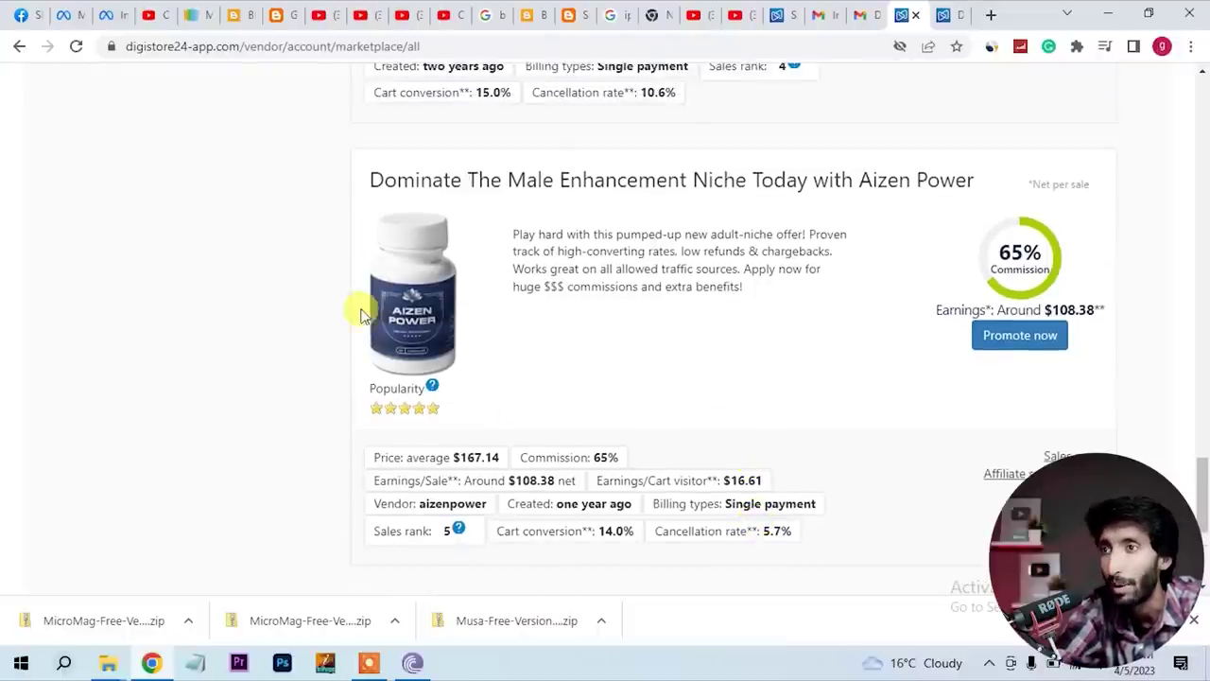
scroll(819, 299, "up", 10)
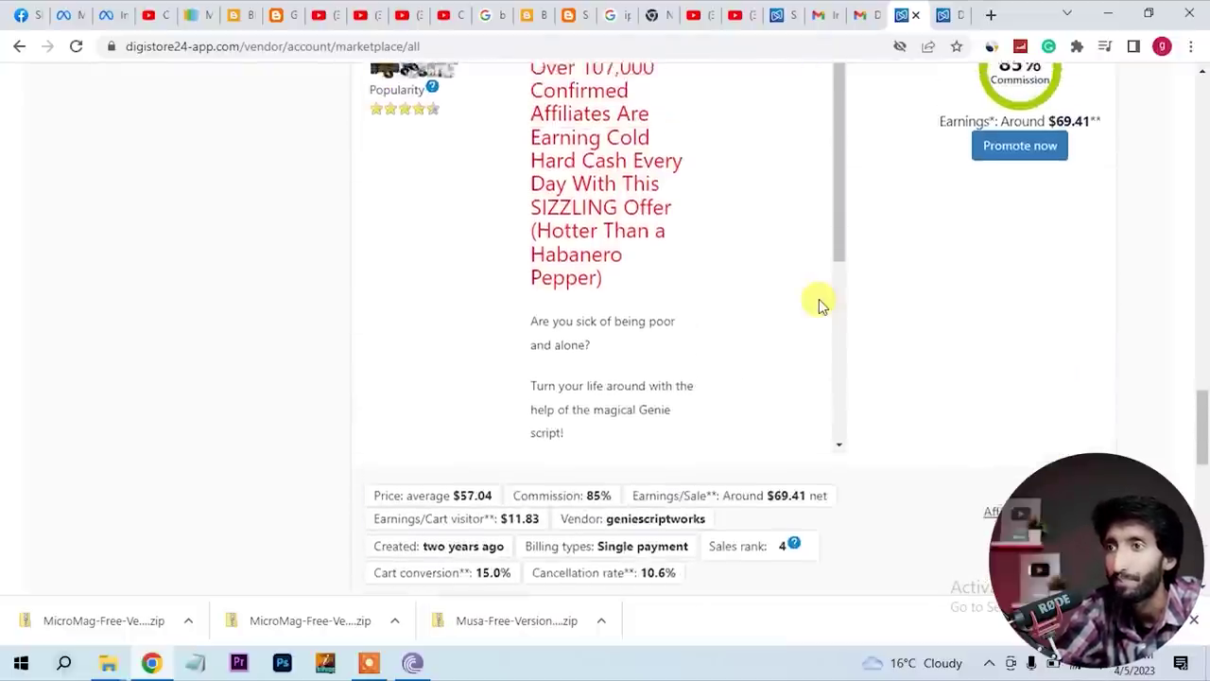
Recheck the first-page offers from Genie Script back to the Ultimate Keto Meal Plan, comparing commissions and earnings down to the page links
scroll(819, 299, "up", 3)
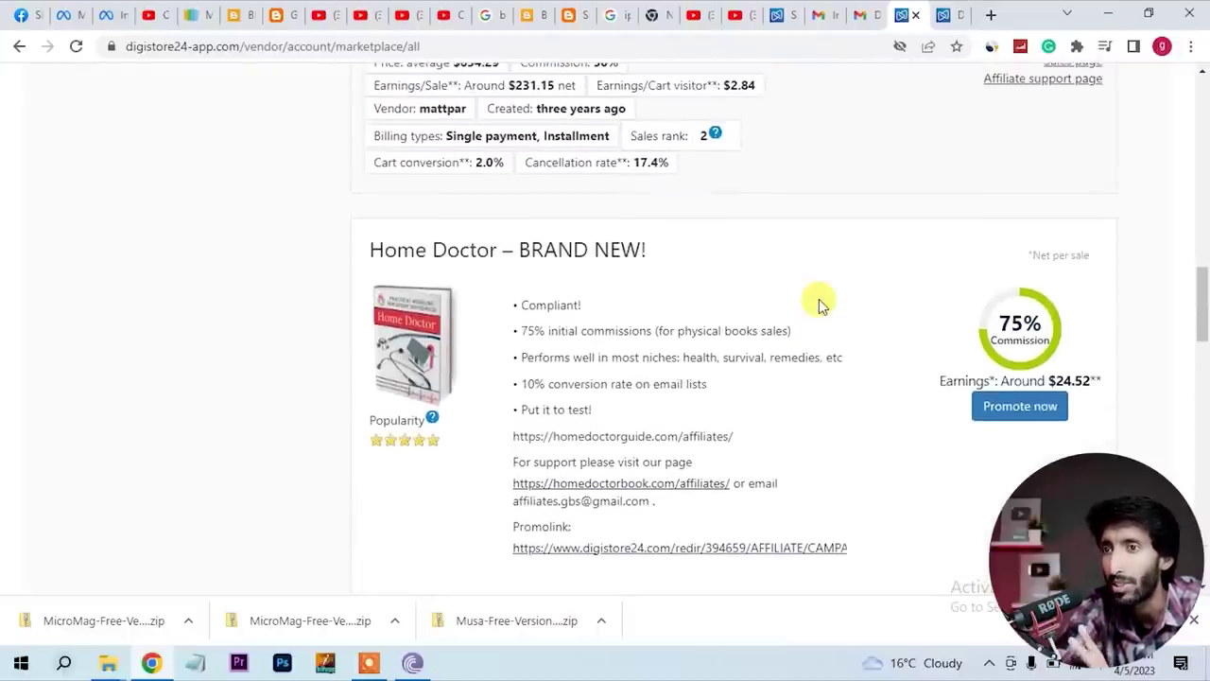
scroll(819, 299, "up", 3)
scroll(819, 303, "up", 1)
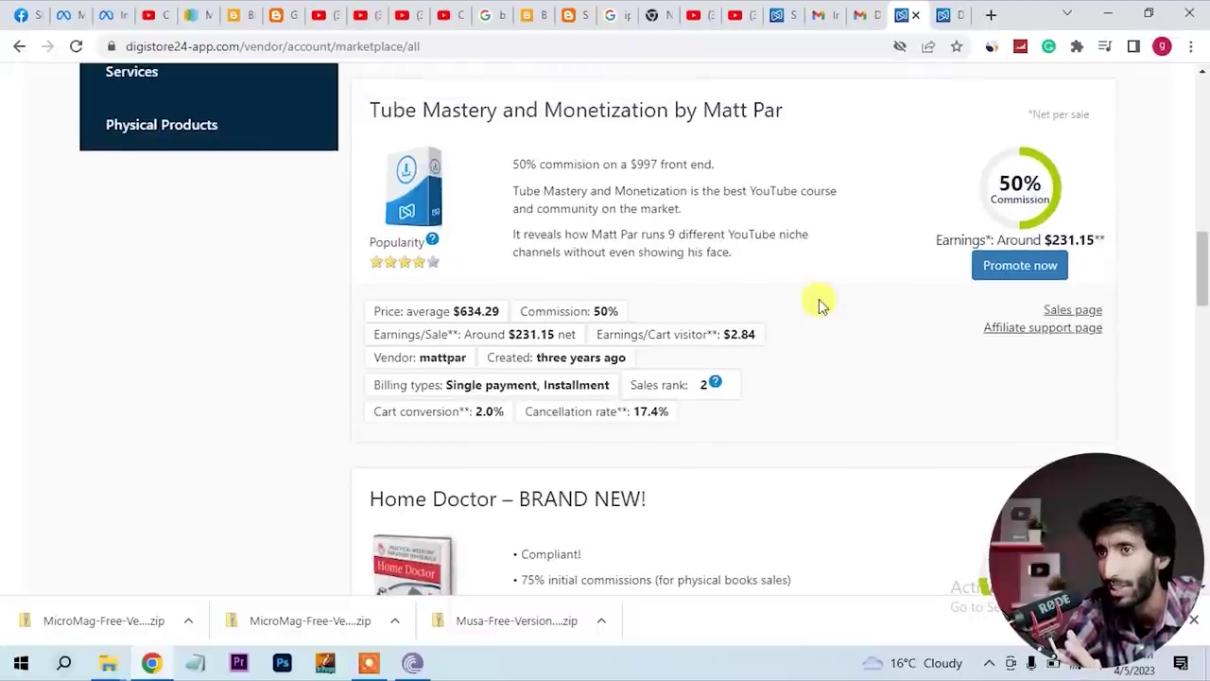
scroll(819, 299, "up", 5)
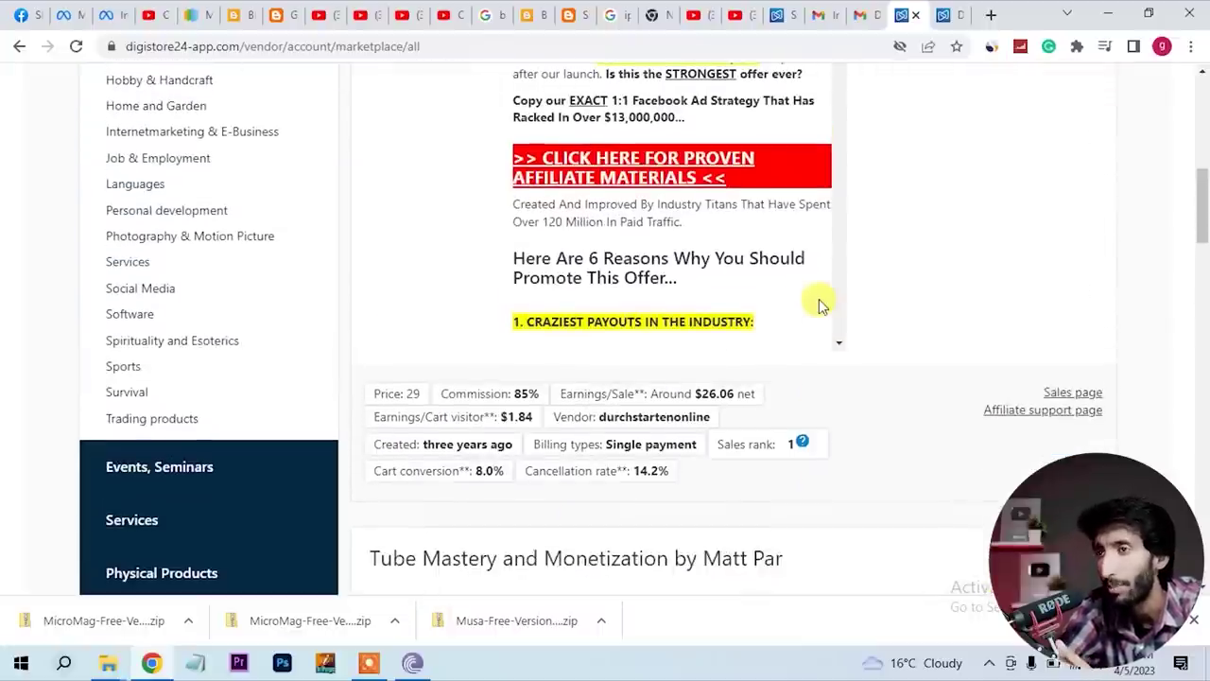
scroll(994, 283, "up", 2)
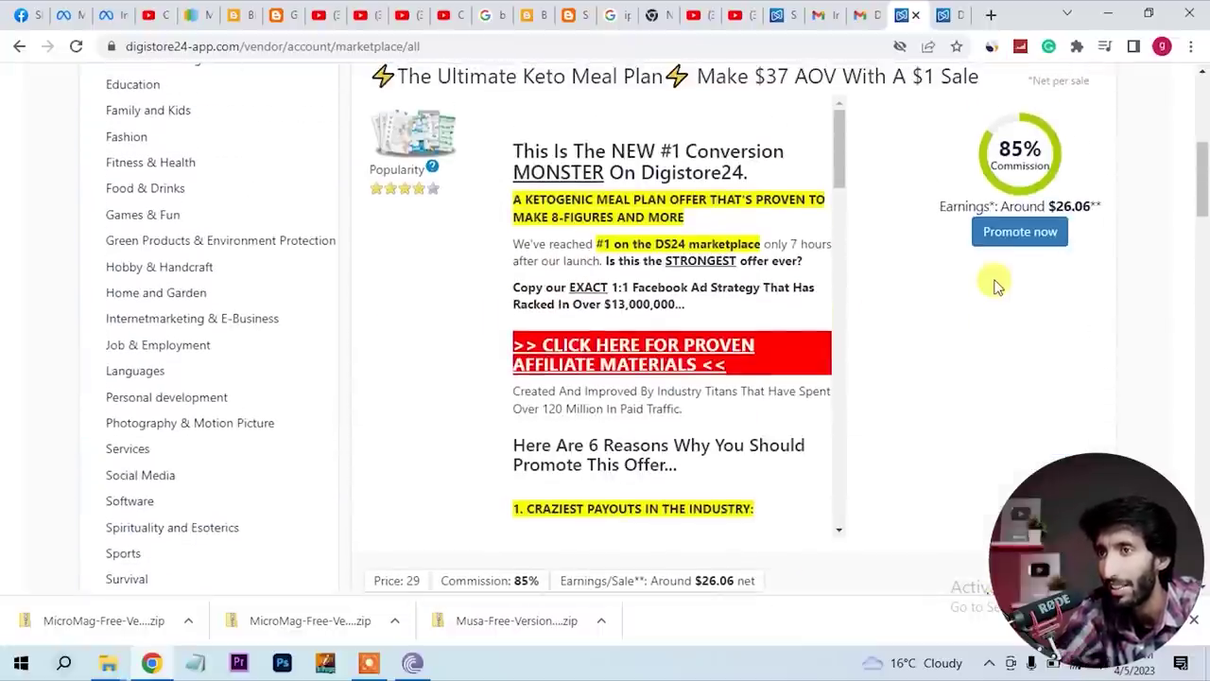
scroll(993, 284, "down", 15)
scroll(994, 286, "up", 1)
scroll(995, 285, "down", 8)
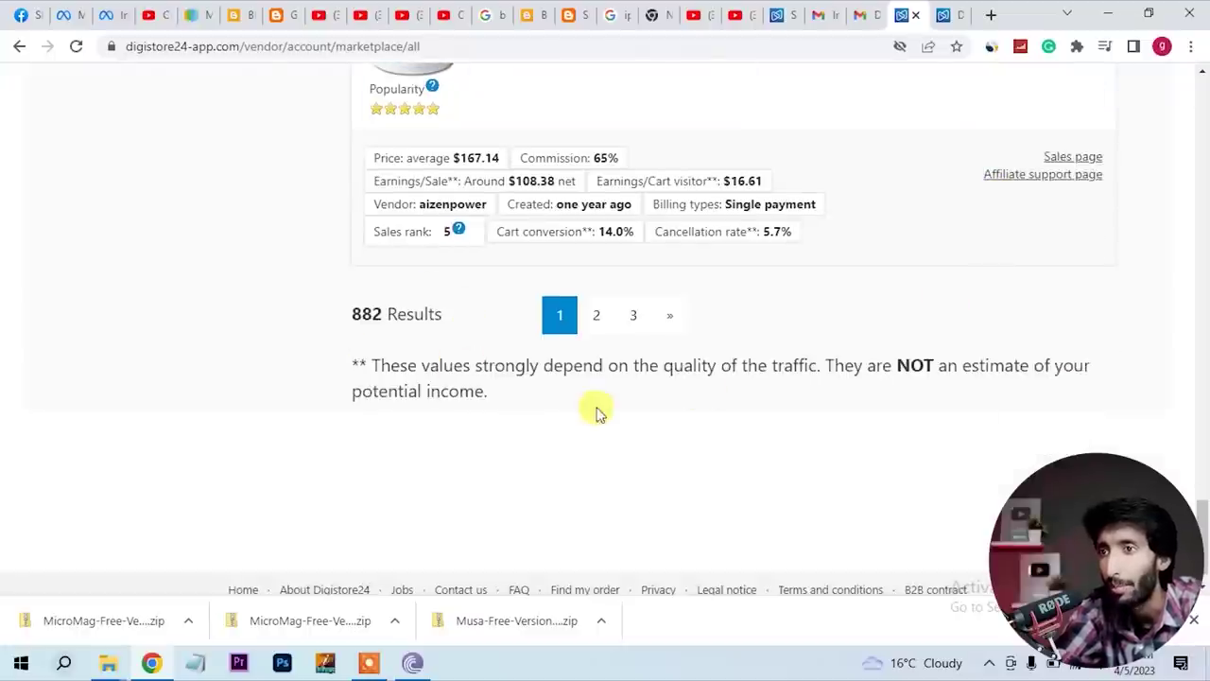
Open page 2 of the affiliate offers and compare the products' commissions, prices and earnings per sale
left_click(592, 318)
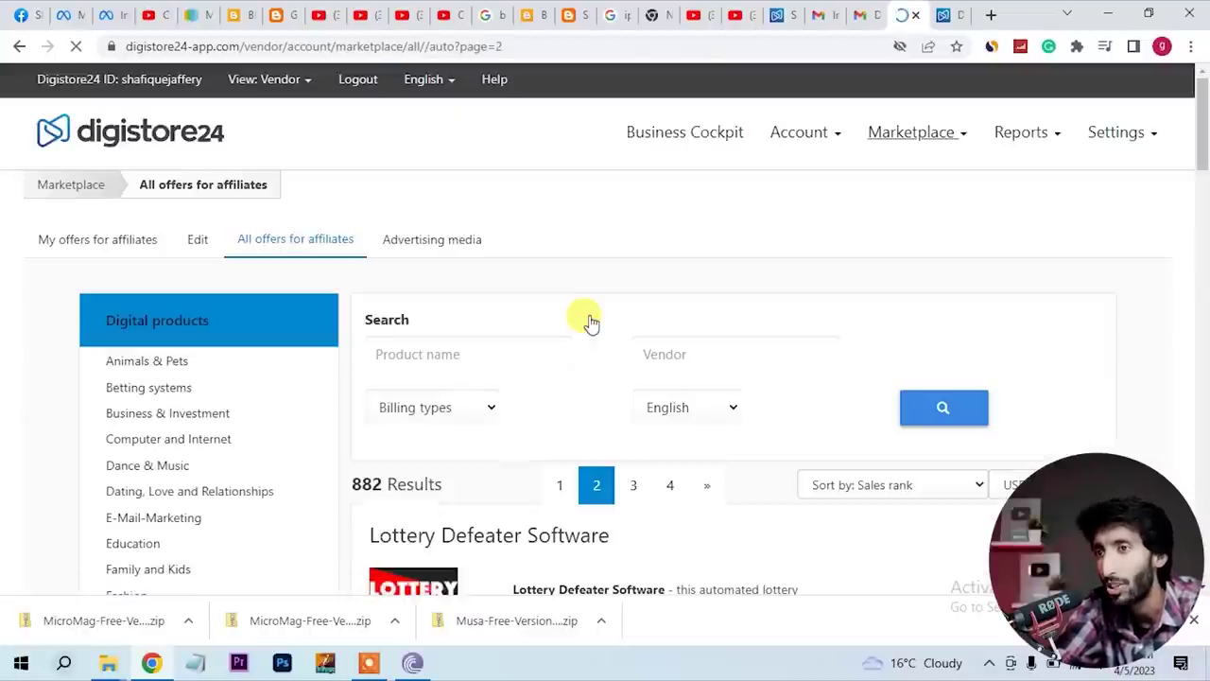
scroll(765, 554, "down", 3)
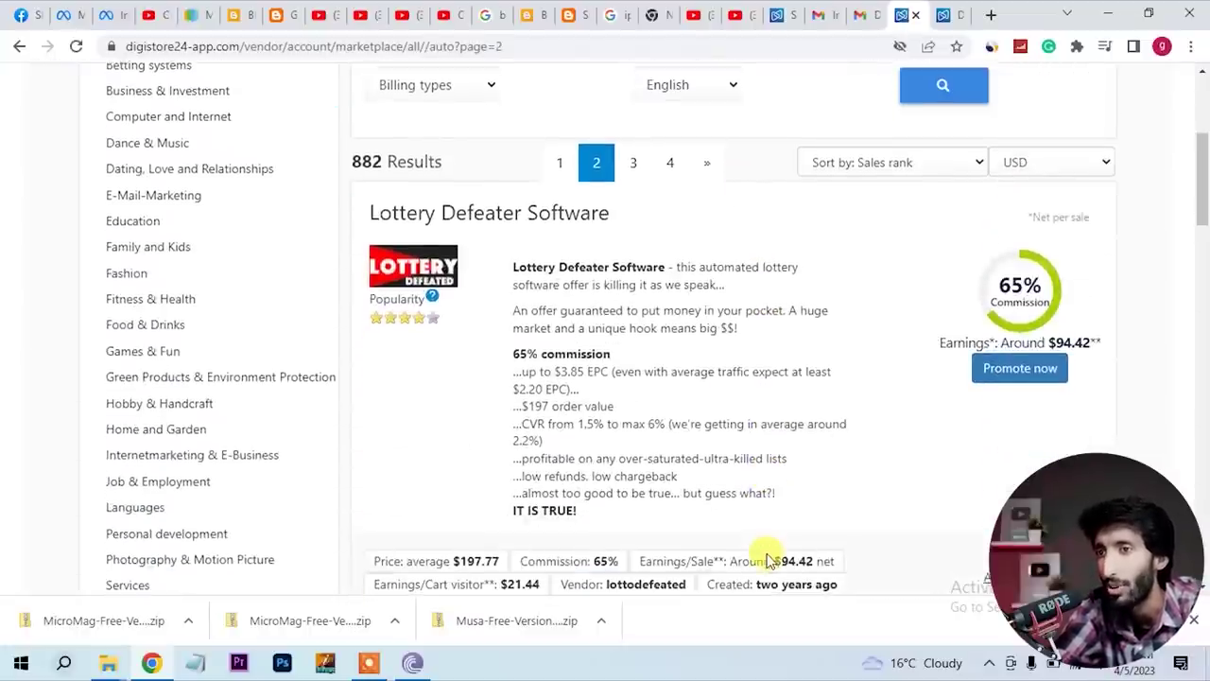
scroll(765, 558, "down", 8)
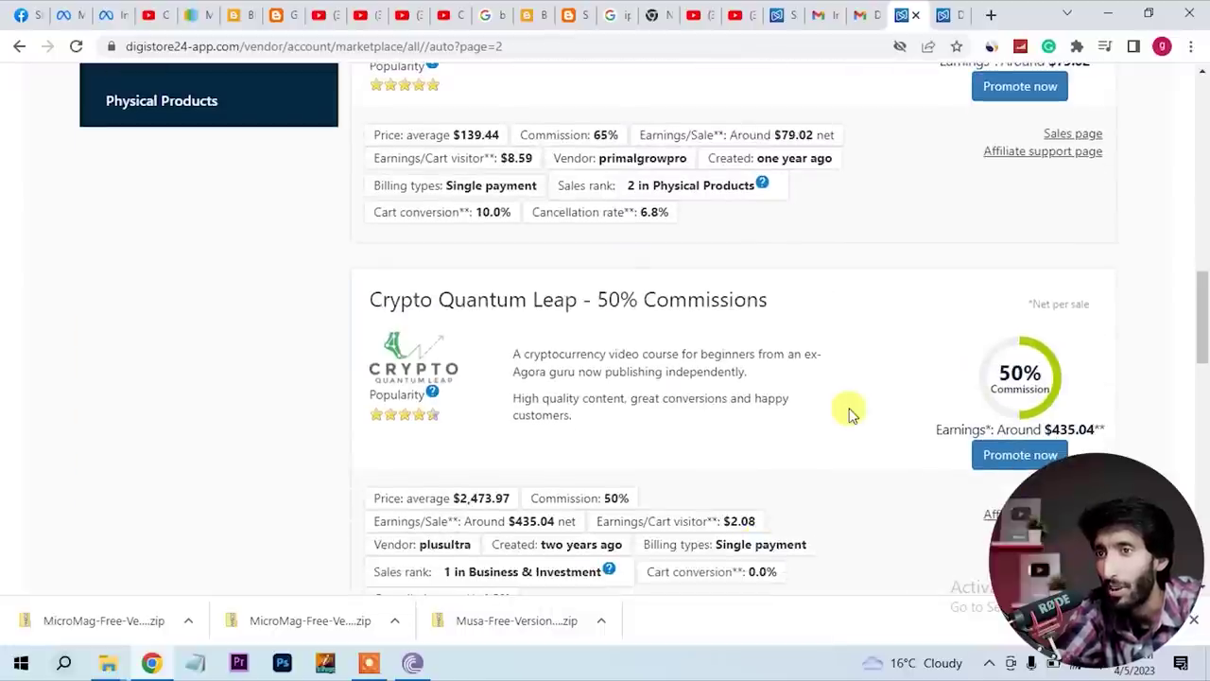
scroll(851, 412, "down", 1)
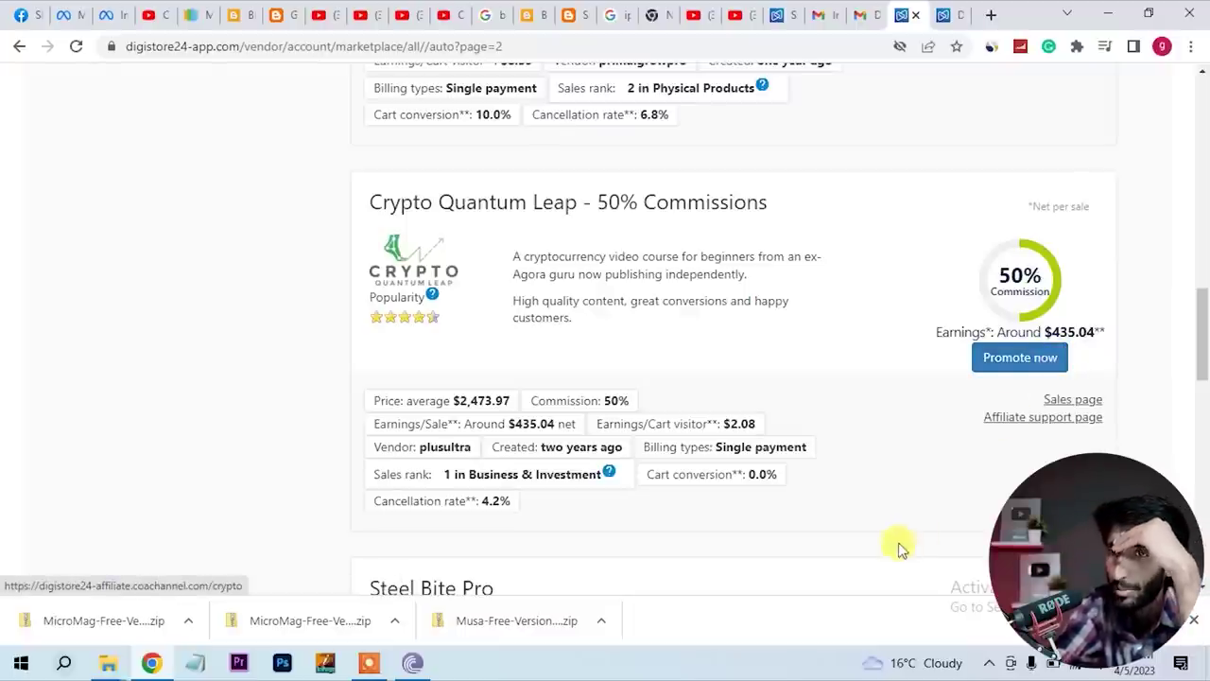
scroll(900, 546, "down", 3)
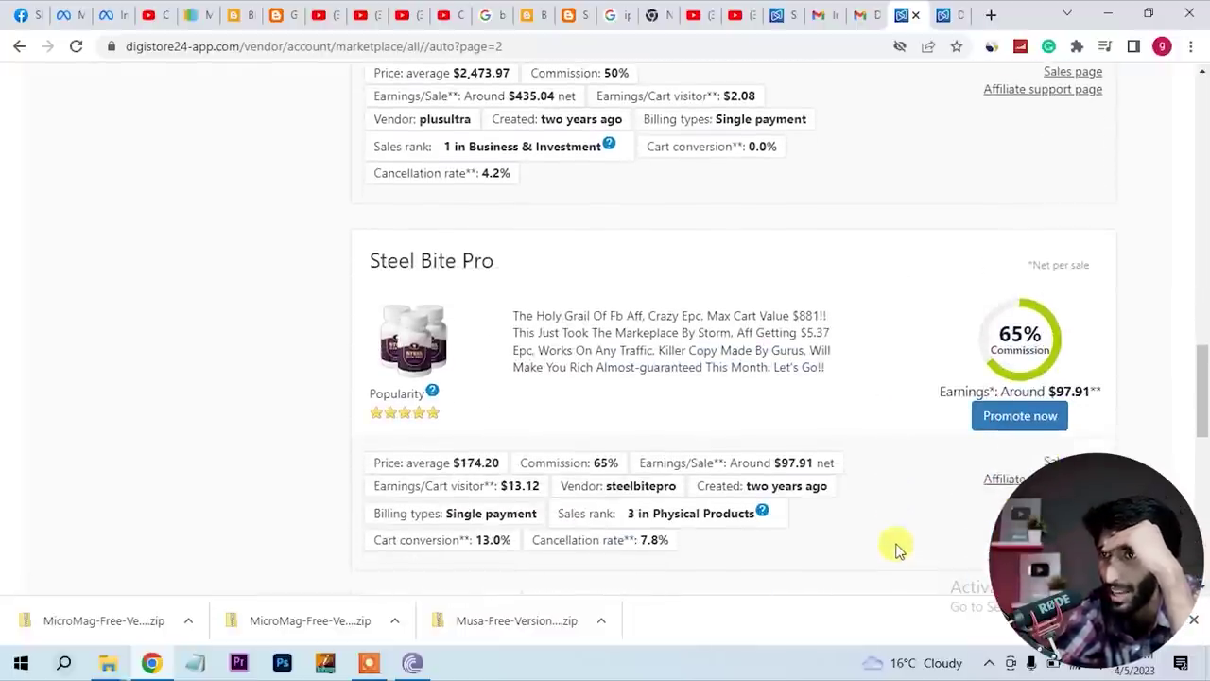
scroll(900, 549, "down", 3)
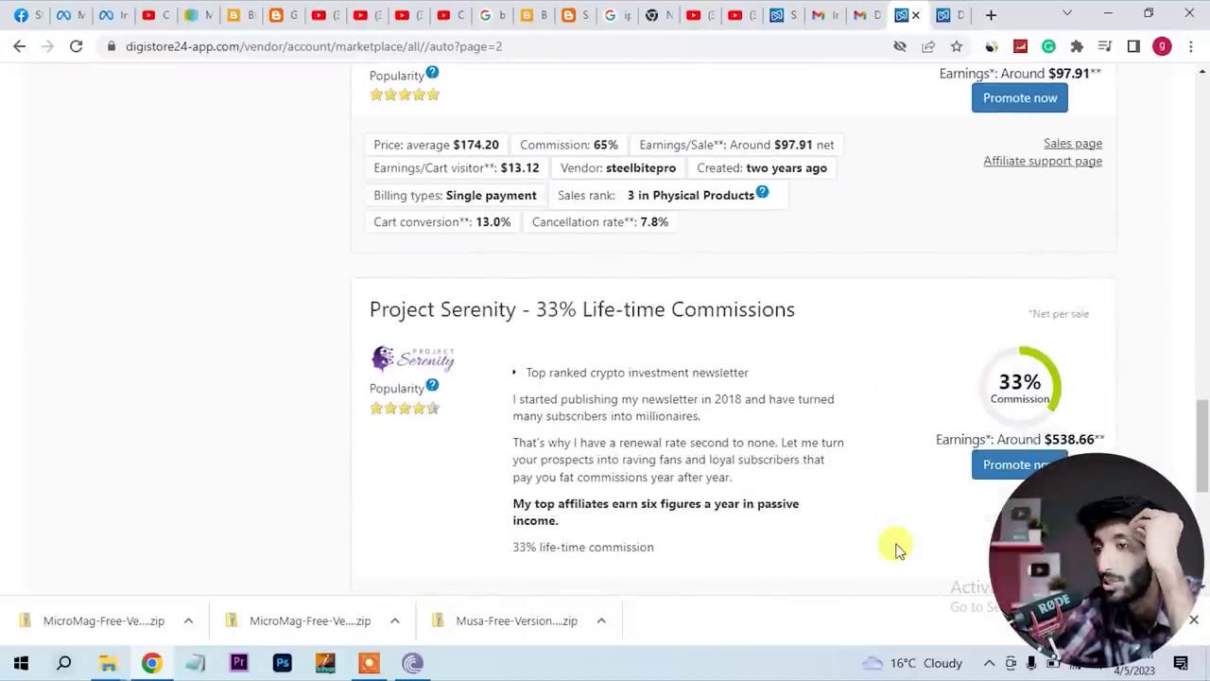
scroll(900, 549, "down", 3)
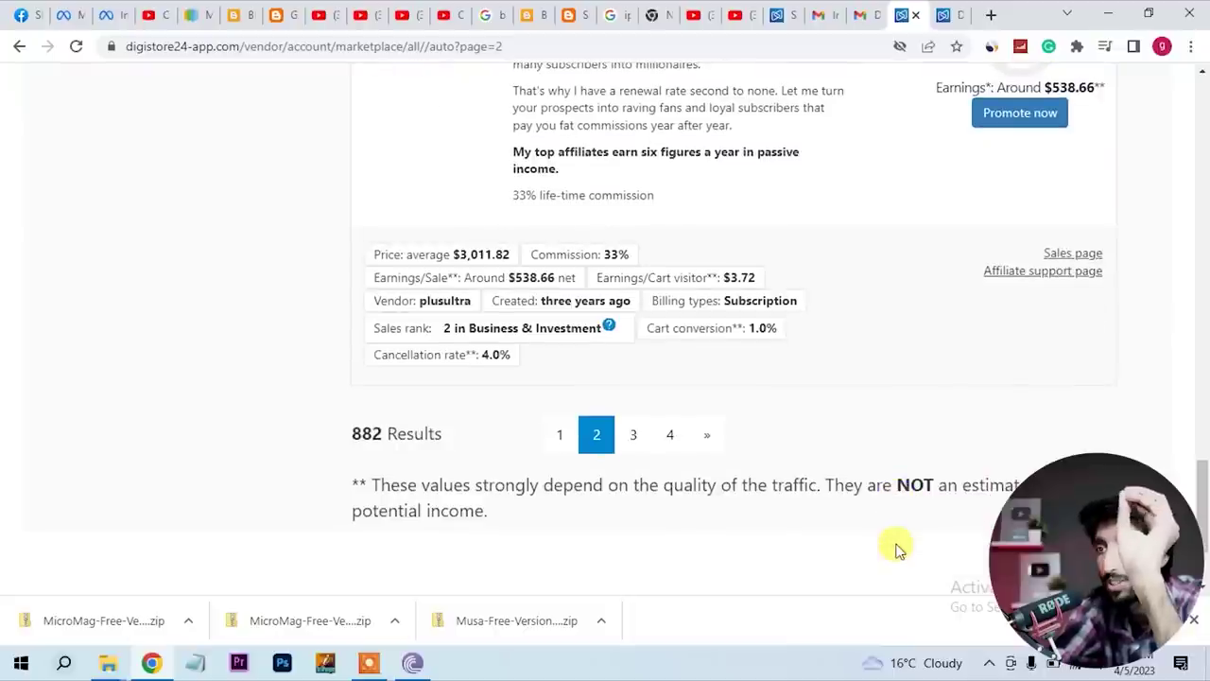
Open page 3 of the affiliate offers and look through the products down to Smart Blood Sugar
left_click(638, 440)
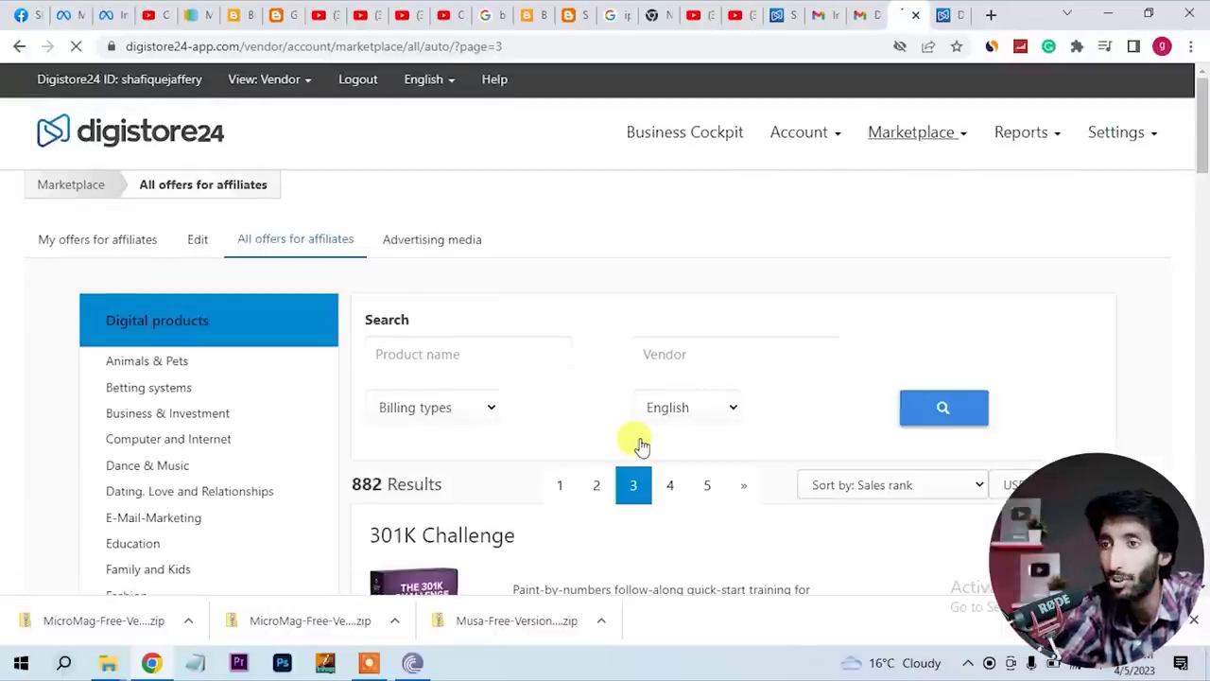
scroll(642, 445, "down", 3)
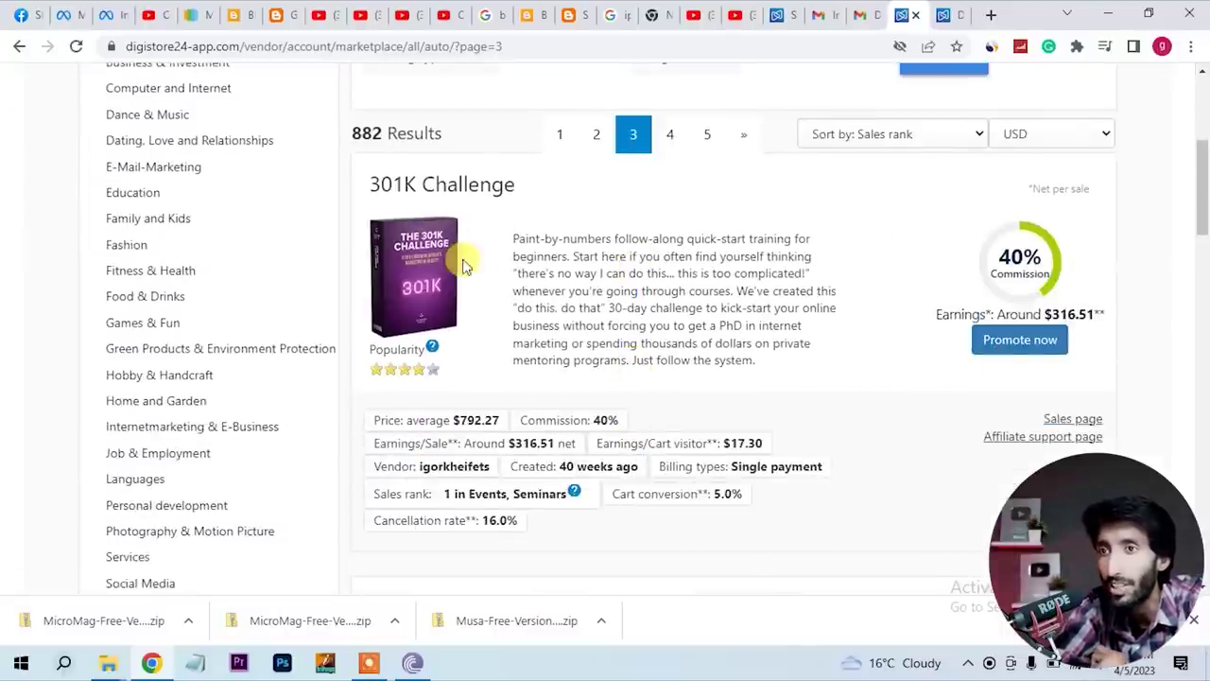
scroll(516, 322, "down", 1)
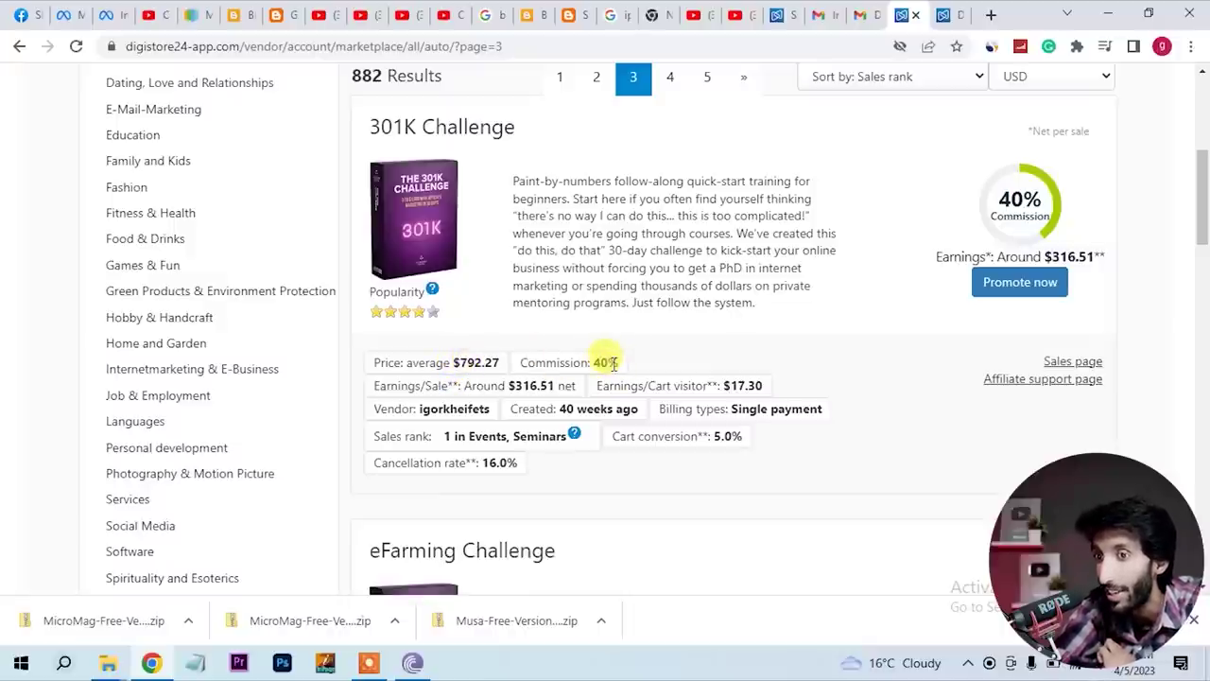
scroll(612, 364, "down", 8)
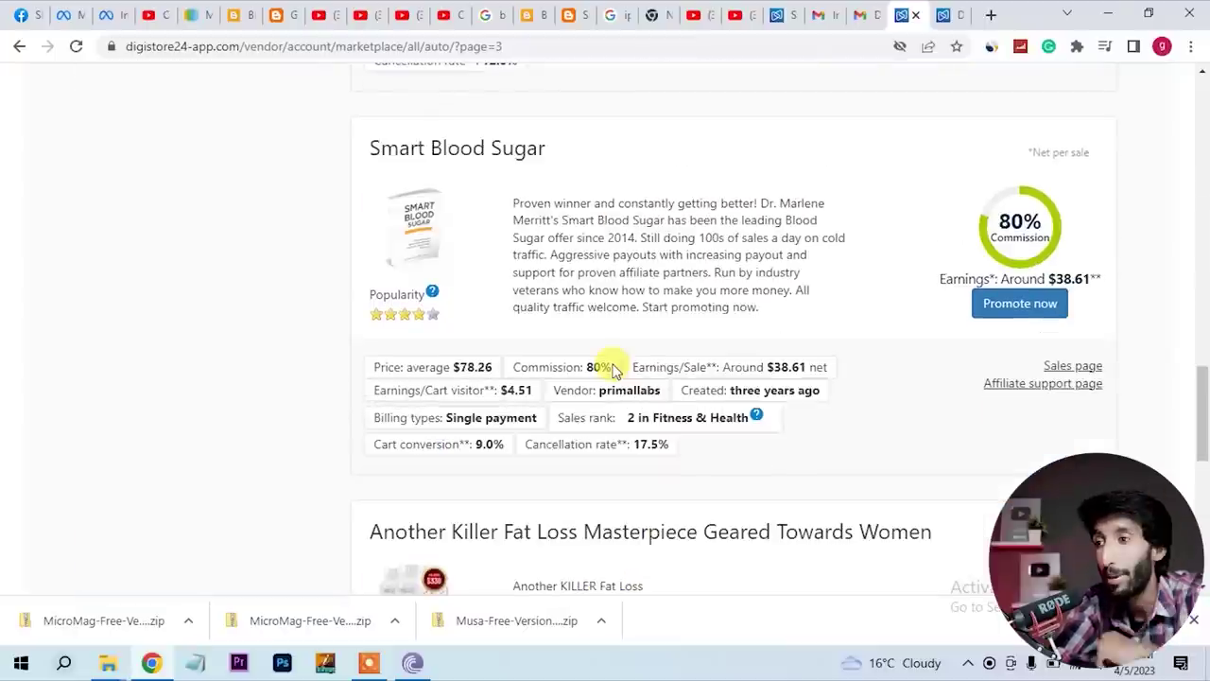
Request to promote the Smart Blood Sugar offer, select the full promolink and close the confirmation dialog
left_click(1004, 312)
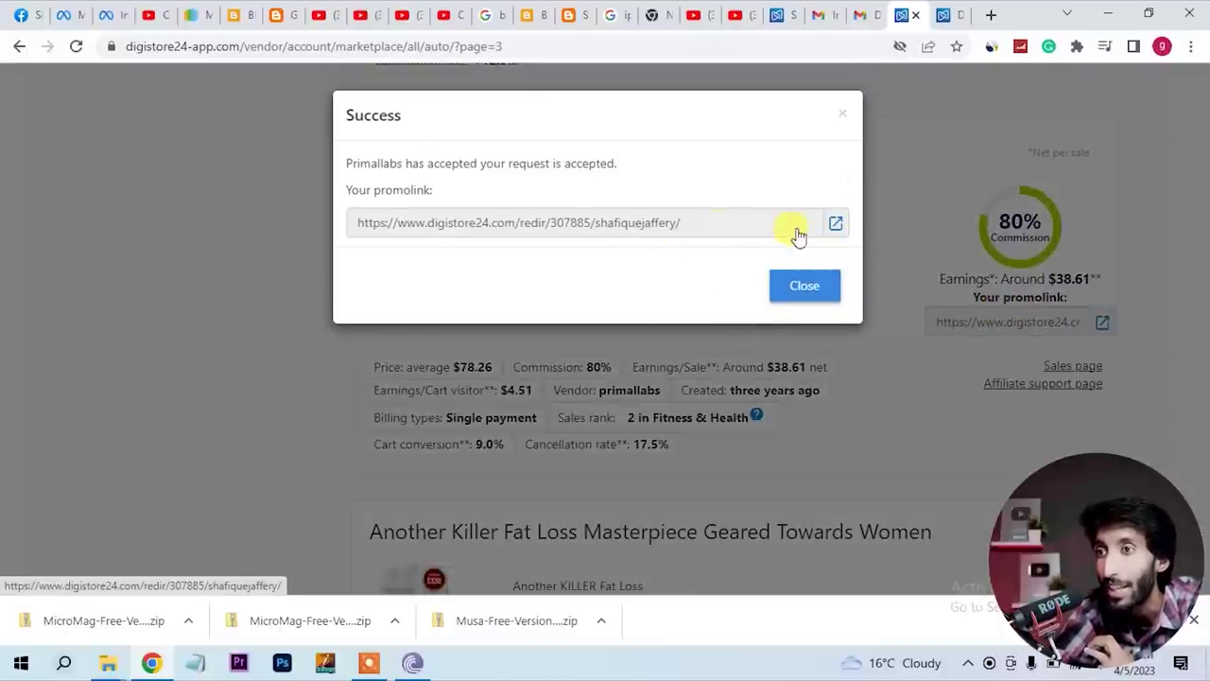
left_click_drag(715, 236, 300, 221)
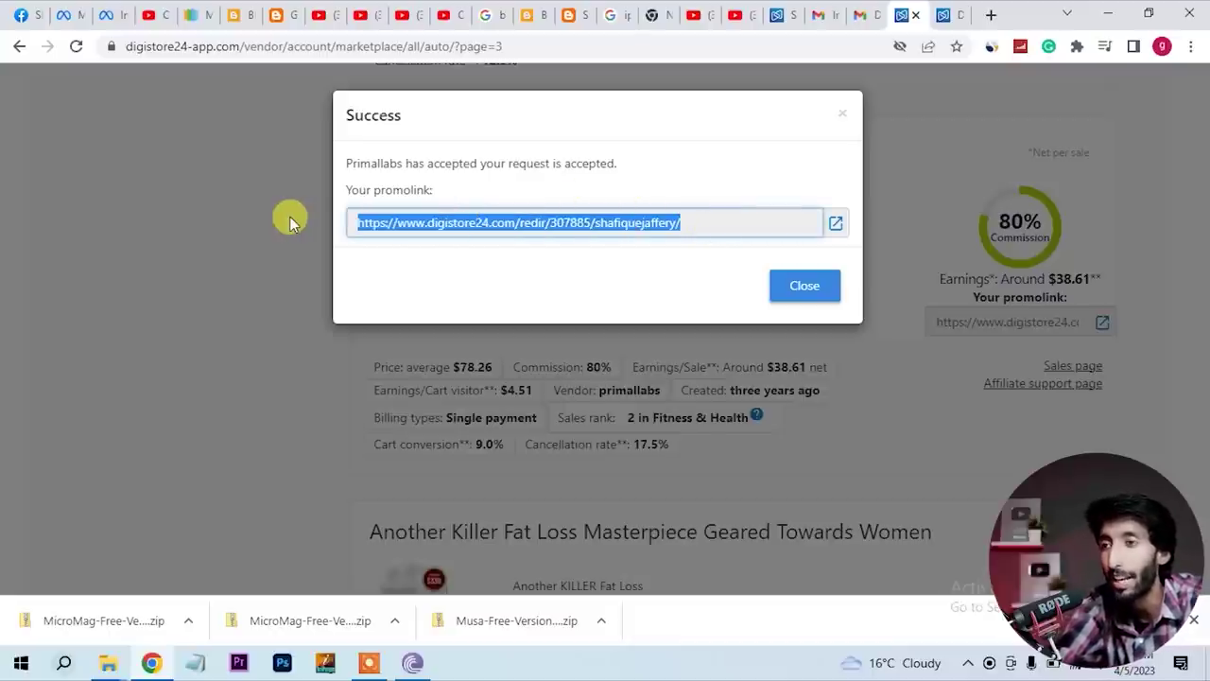
left_click(824, 466)
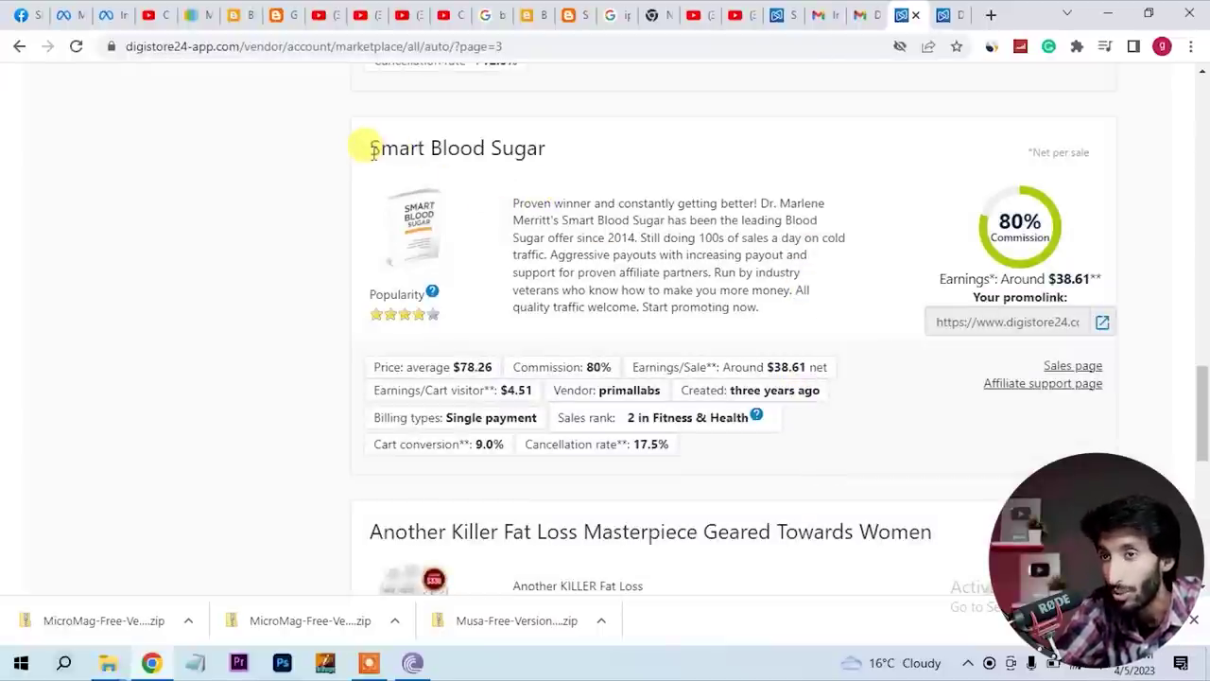
Open ChatGPT at chat.openai.com/chat in a new browser tab
left_click(989, 16)
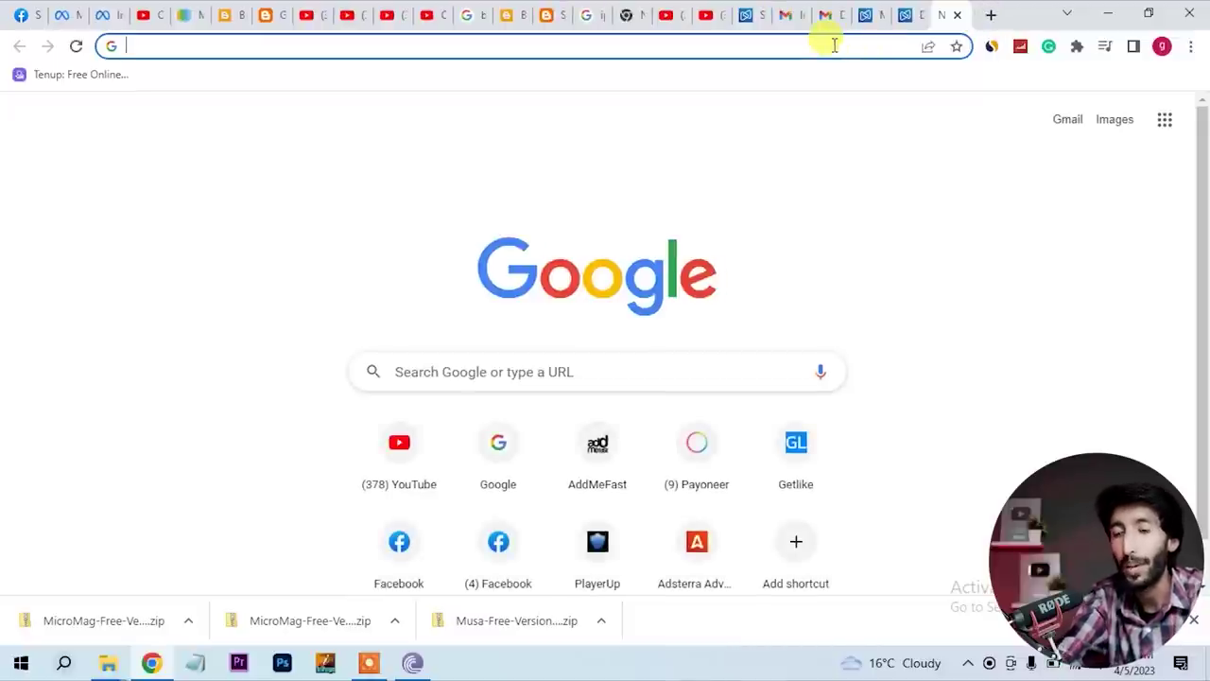
type("chat.openai.com/chat")
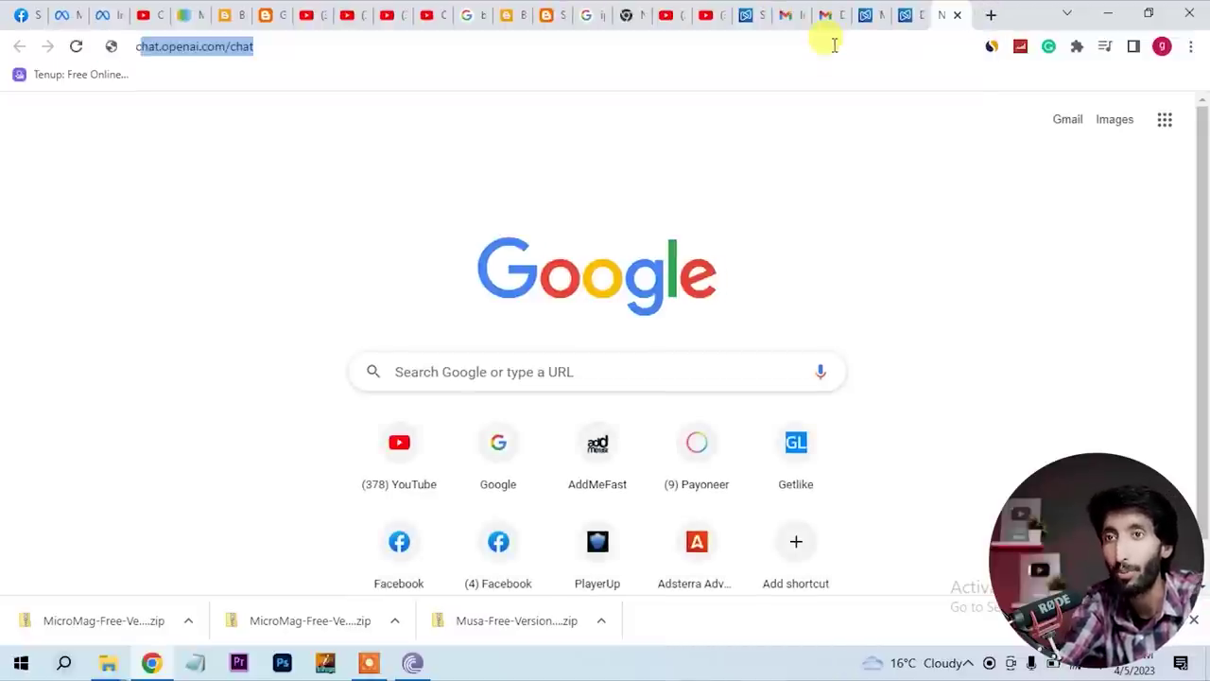
key("Return")
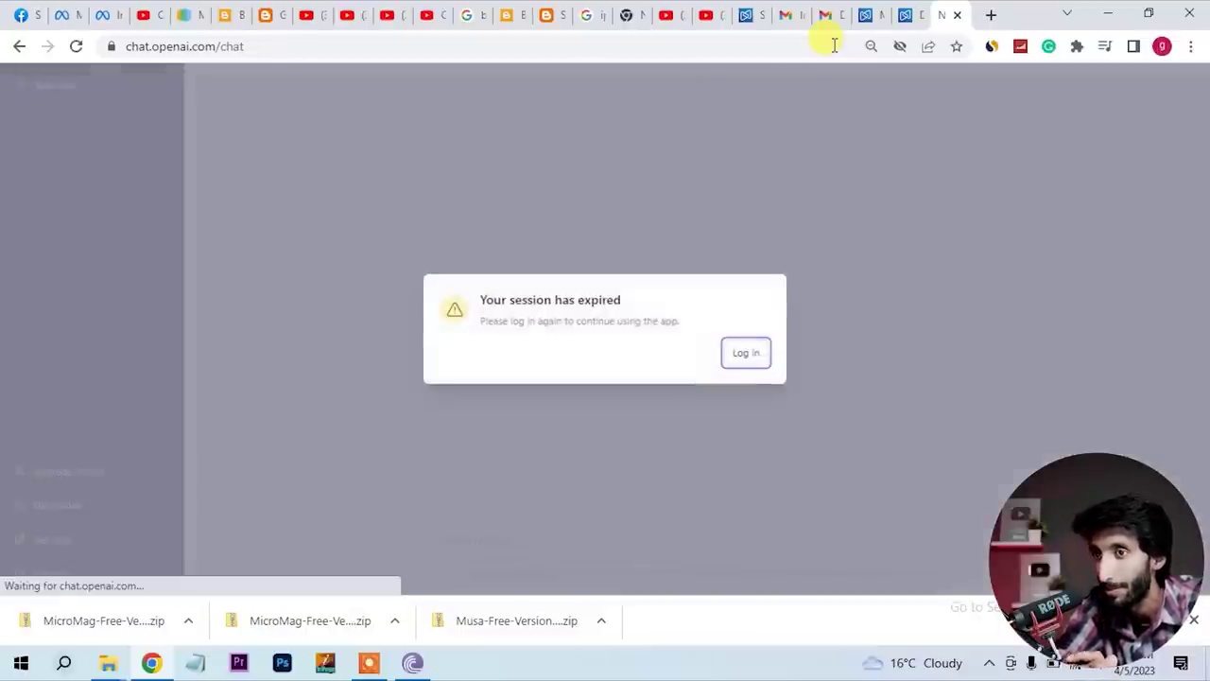
Return to the Digistore24 marketplace and copy the product title "Smart Blood Sugar"
left_click(870, 16)
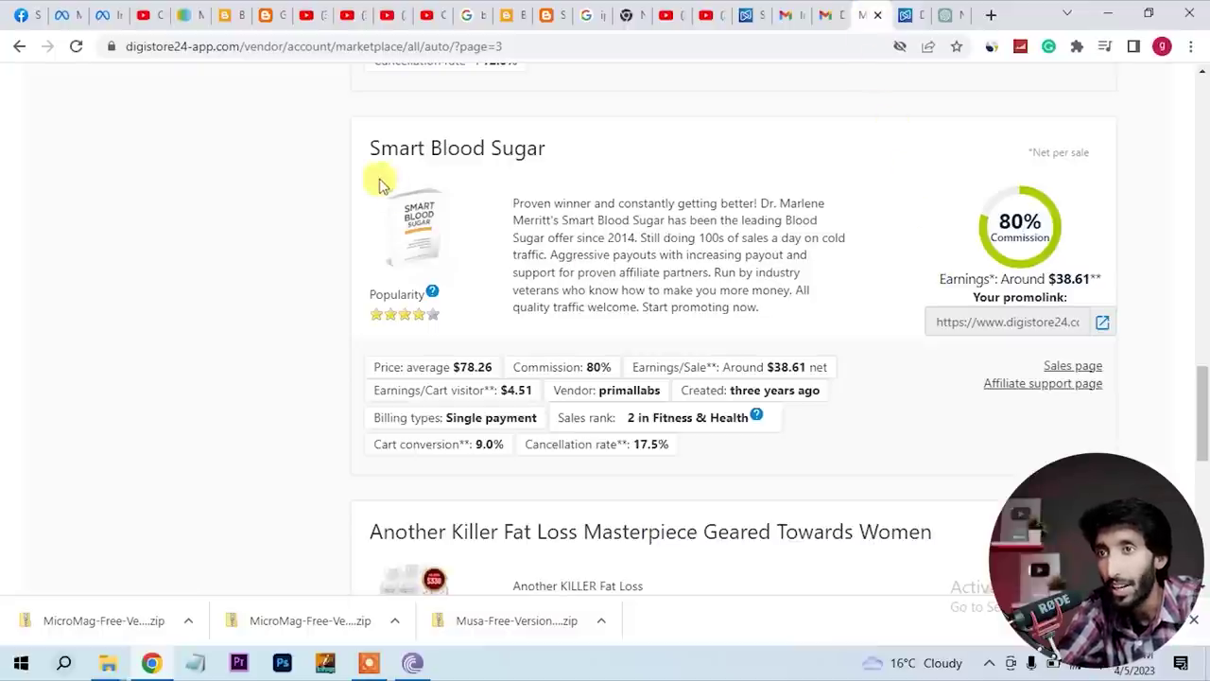
left_click_drag(369, 148, 546, 149)
right_click(535, 157)
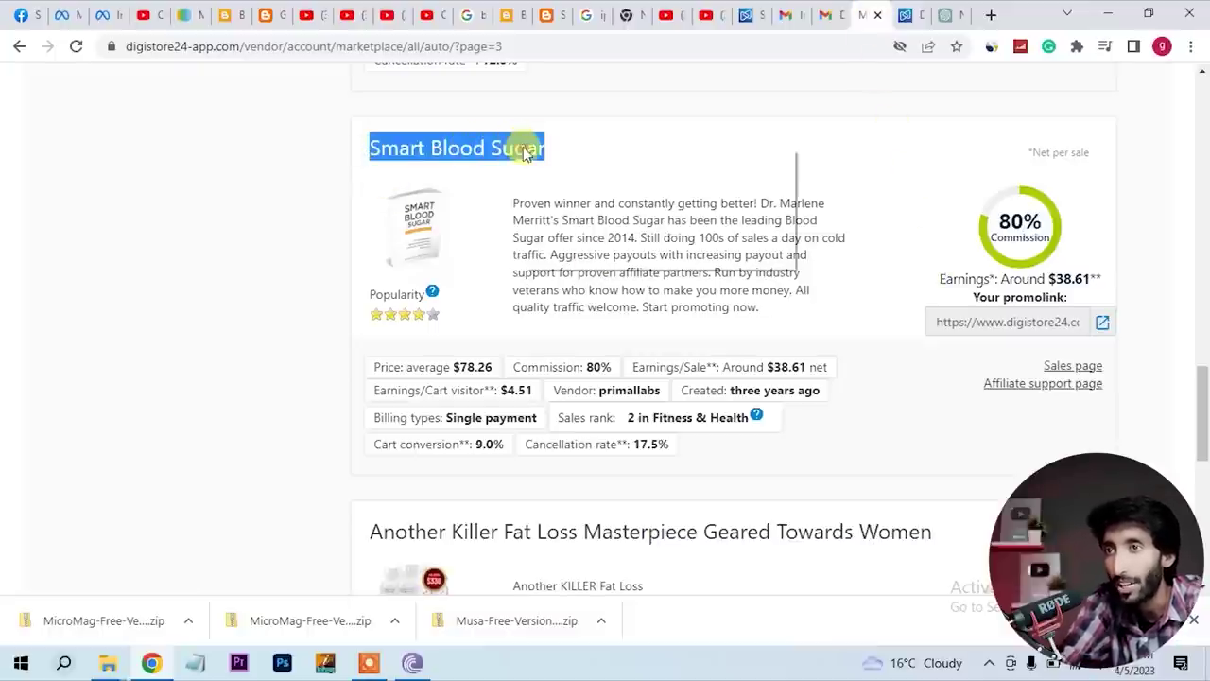
left_click(554, 162)
Ask ChatGPT to "write a ranked article for Smart Blood Sugar", using the copied product title
left_click(944, 15)
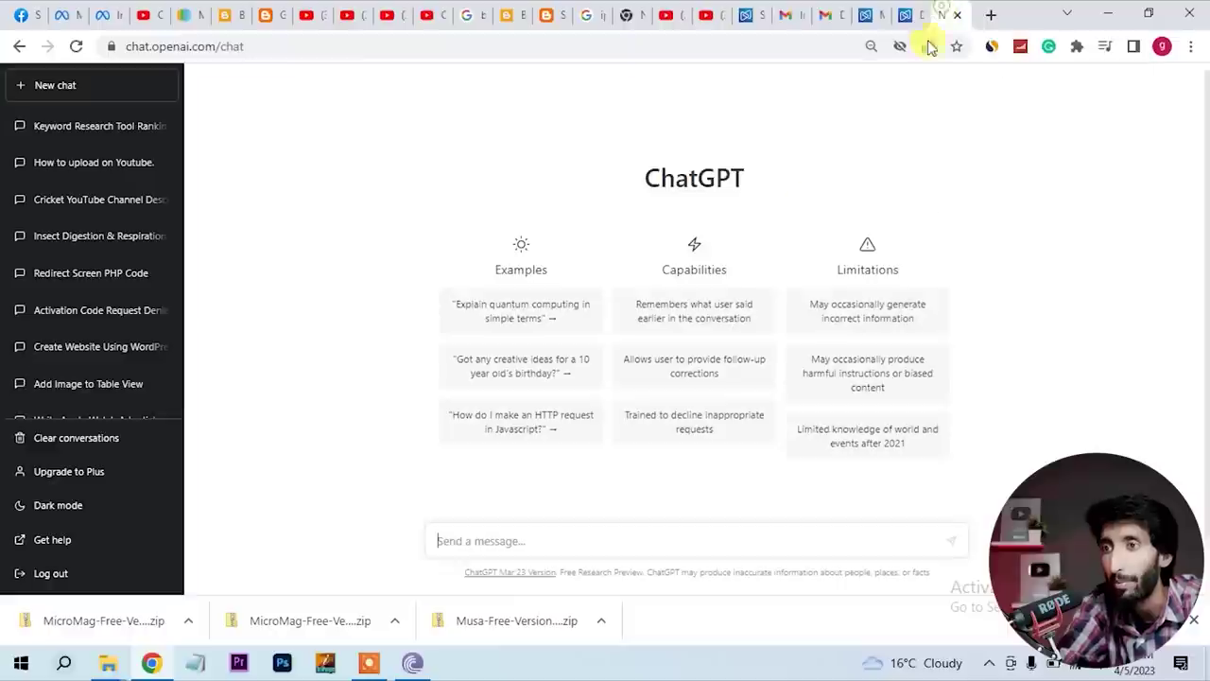
left_click(501, 526)
type("write a ranked article for")
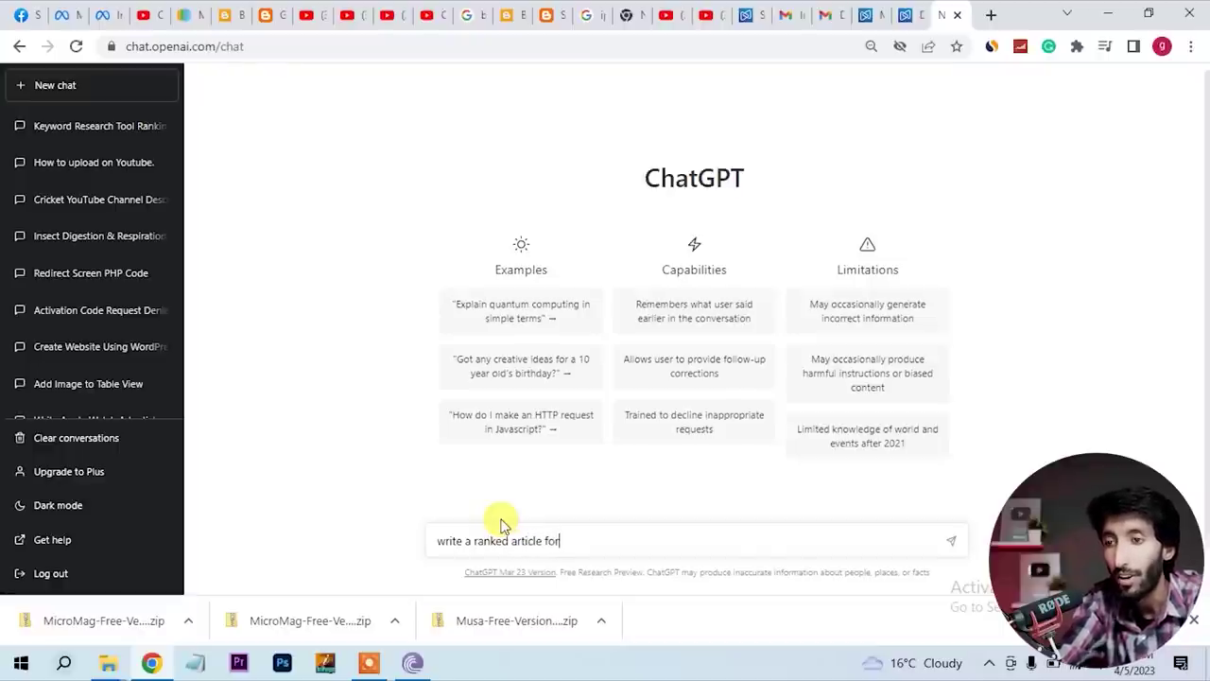
key("ctrl+v")
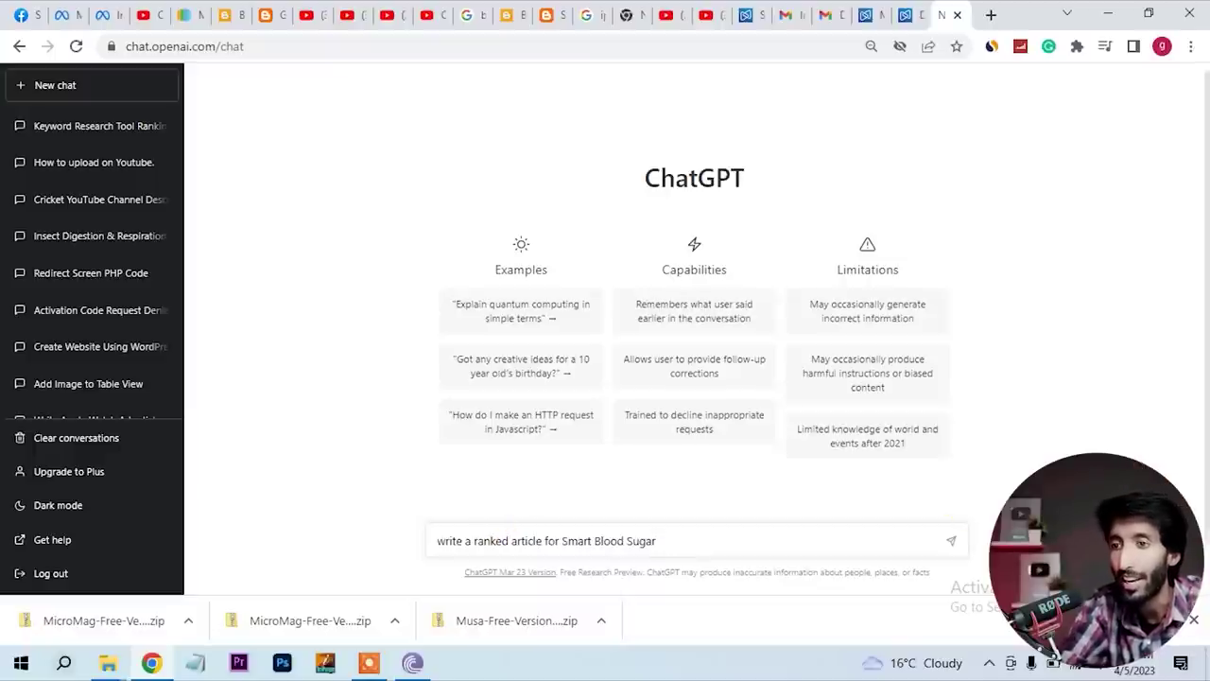
key("Return")
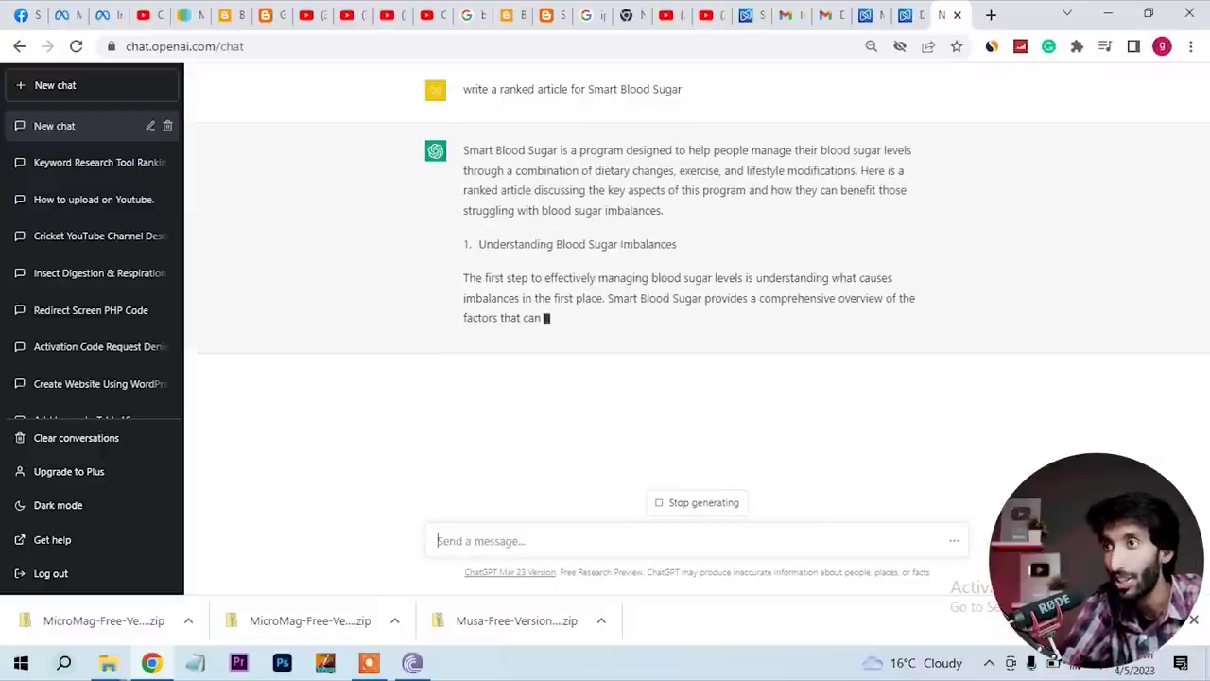
Go back to the Smart Blood Sugar offer on the Digistore24 marketplace and look at its product image
left_click(910, 15)
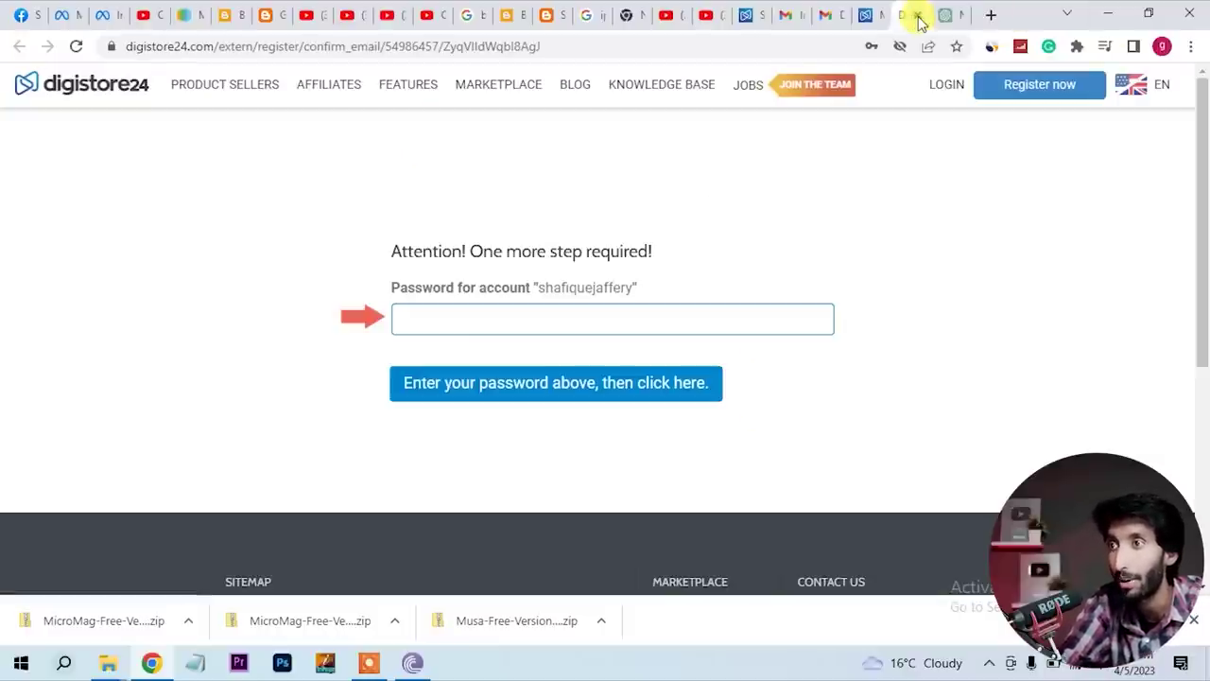
left_click(868, 15)
scroll(492, 464, "down", 3)
scroll(489, 481, "up", 1)
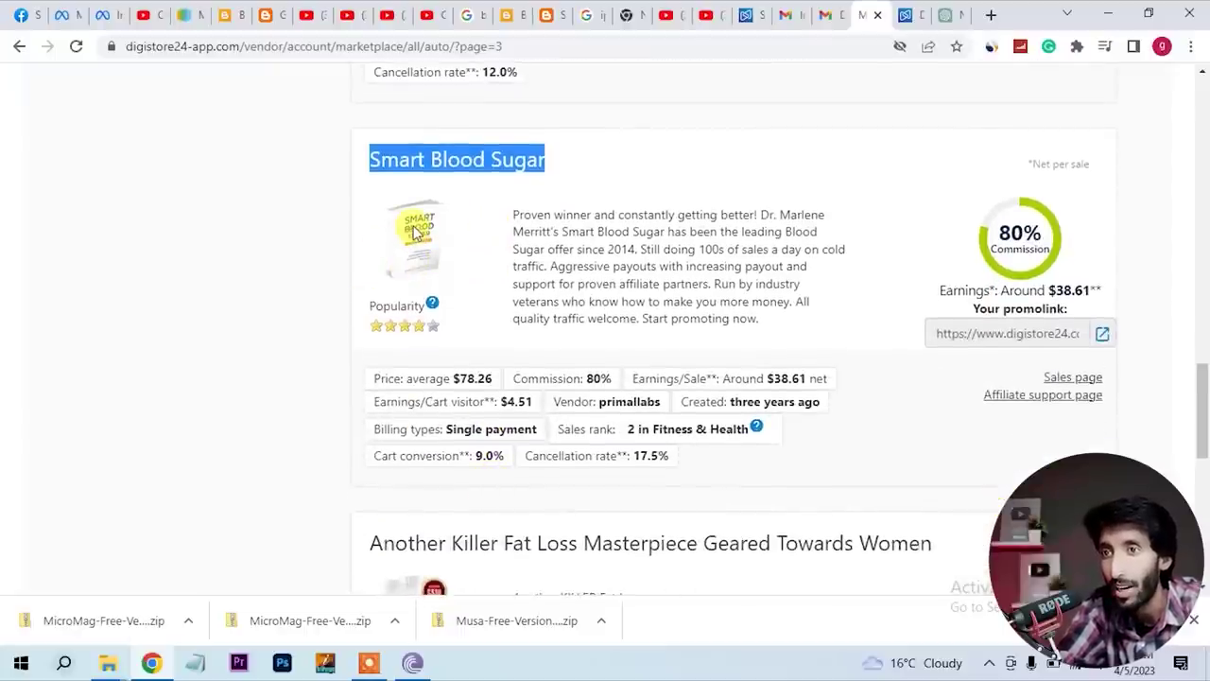
Search Google Images for "smart blood sugar" in a new tab and open a preview of the white book cover
left_click(991, 14)
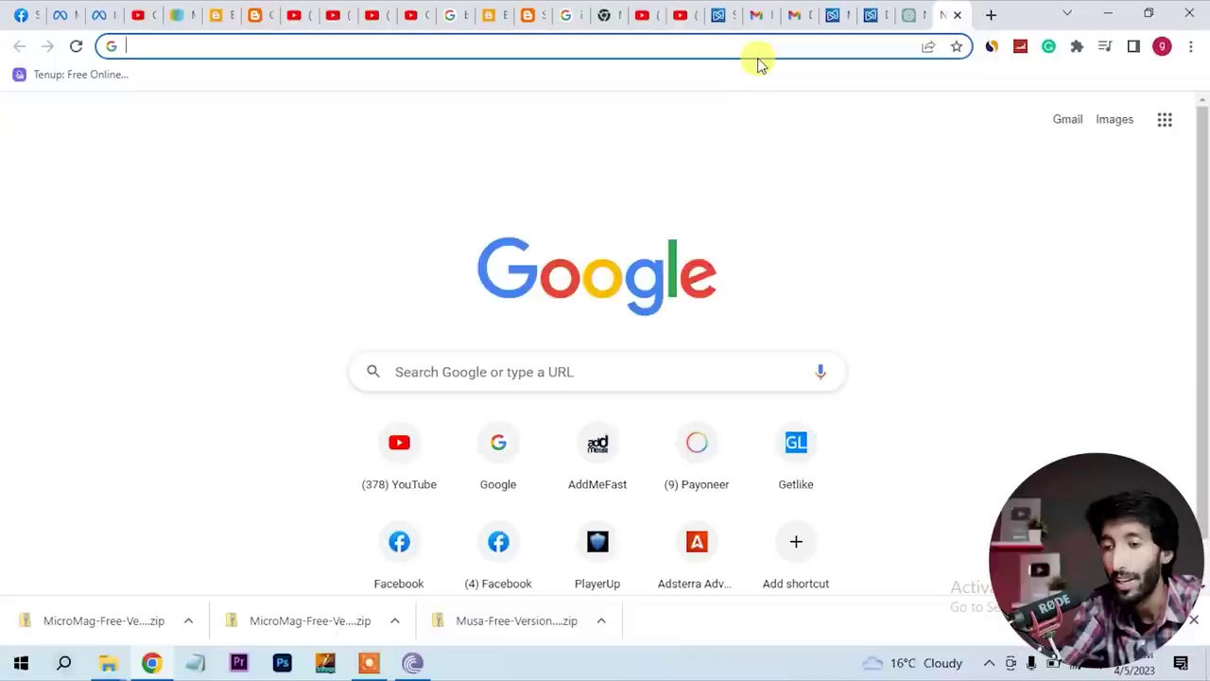
type("google.com")
key("Return")
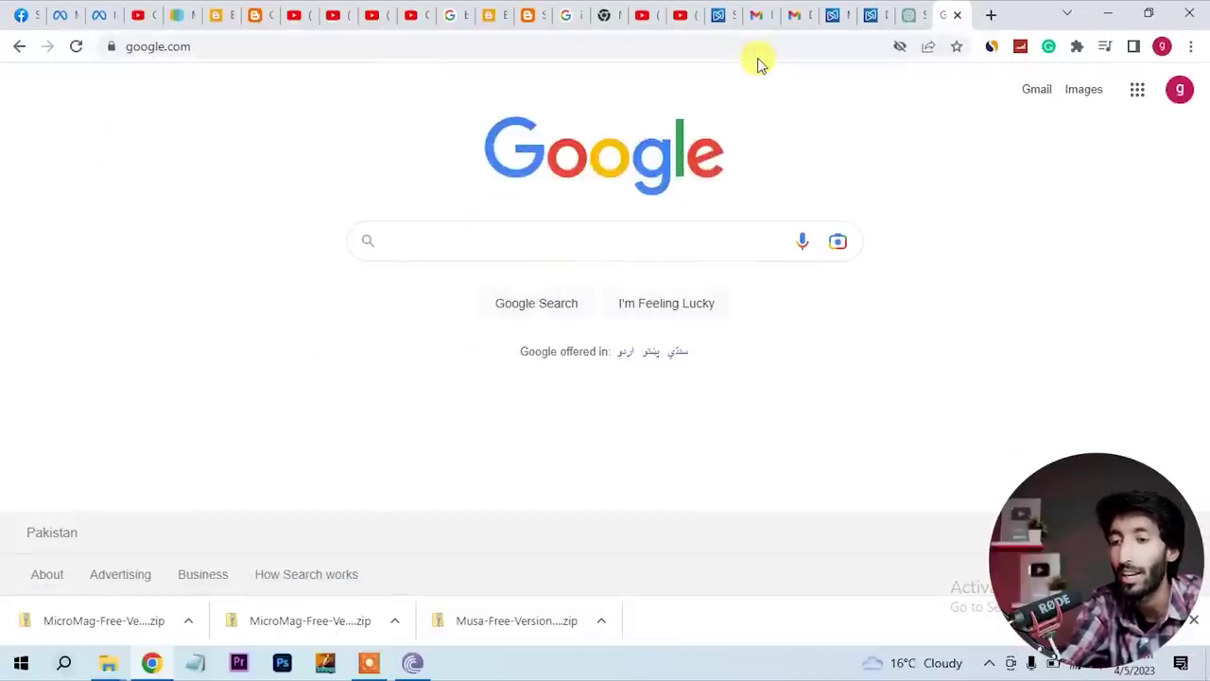
type("smart blood sugar")
key("Return")
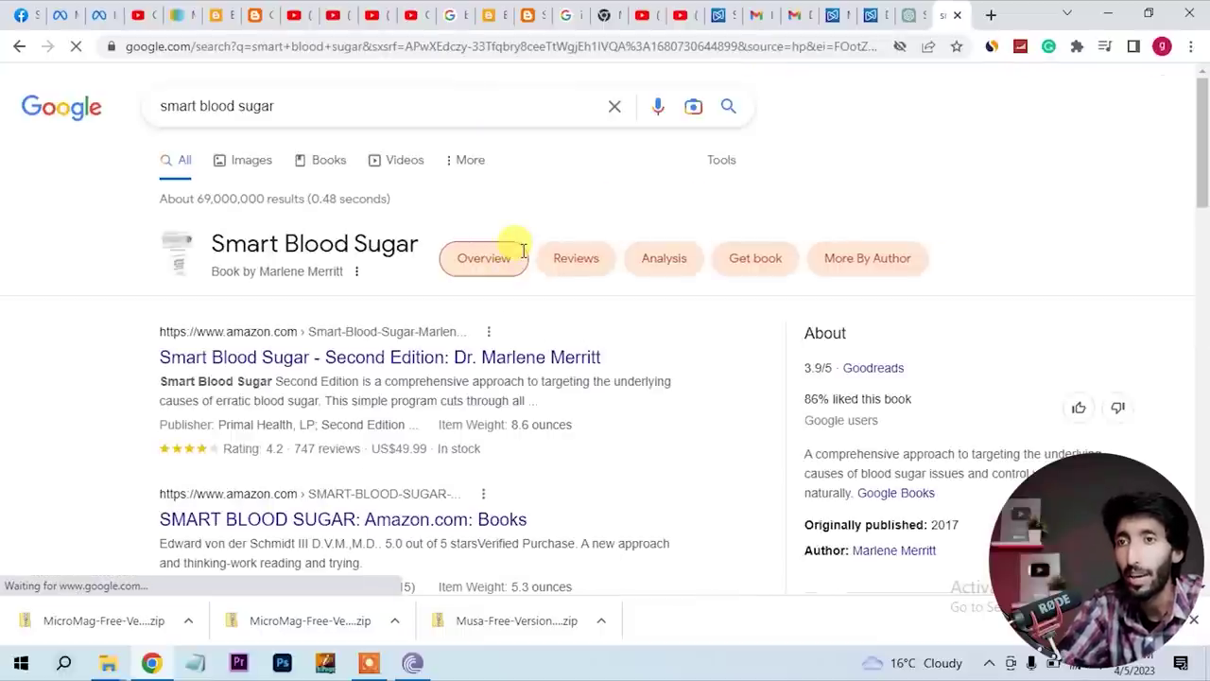
left_click(247, 164)
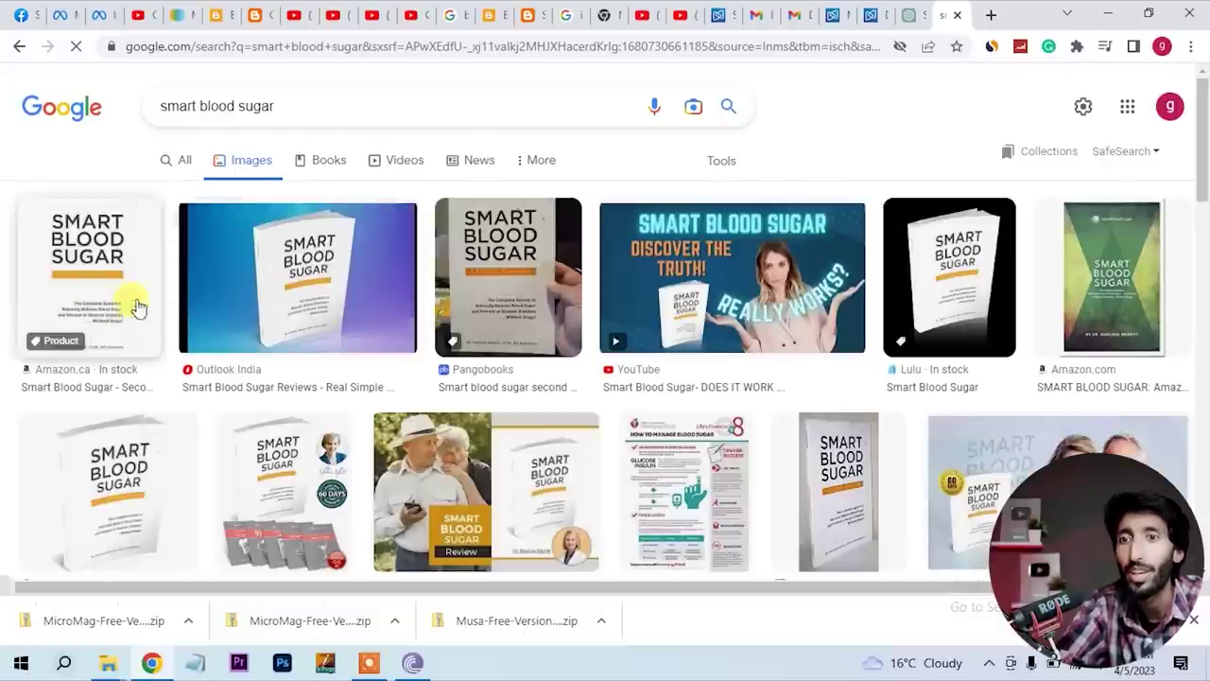
left_click(159, 523)
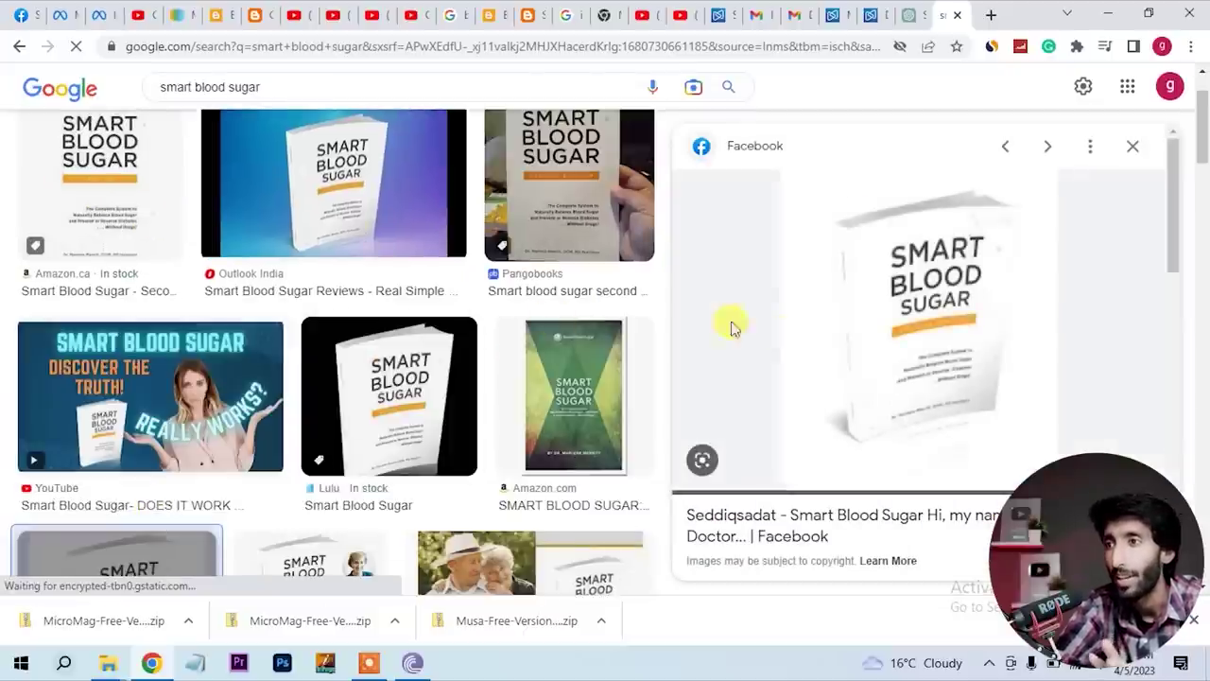
Open the white Smart Blood Sugar book cover on its Facebook source page and save it to the Desktop as a JPEG image
left_click(946, 326)
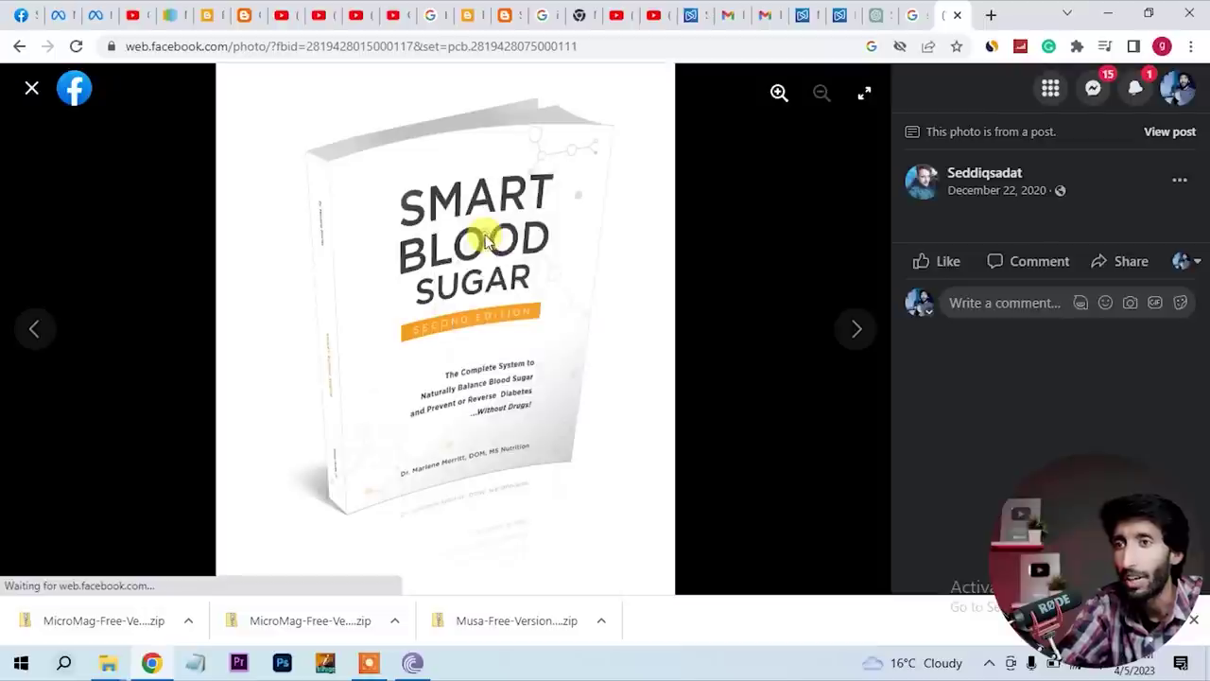
key("ctrl+s")
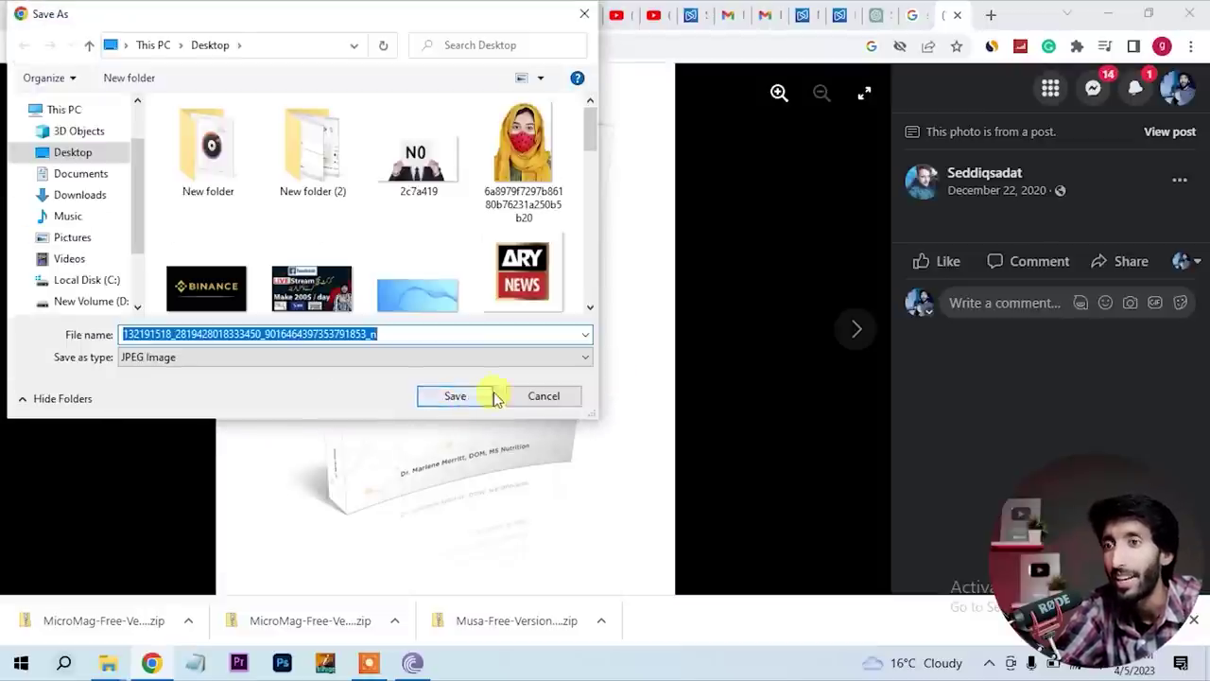
left_click(475, 401)
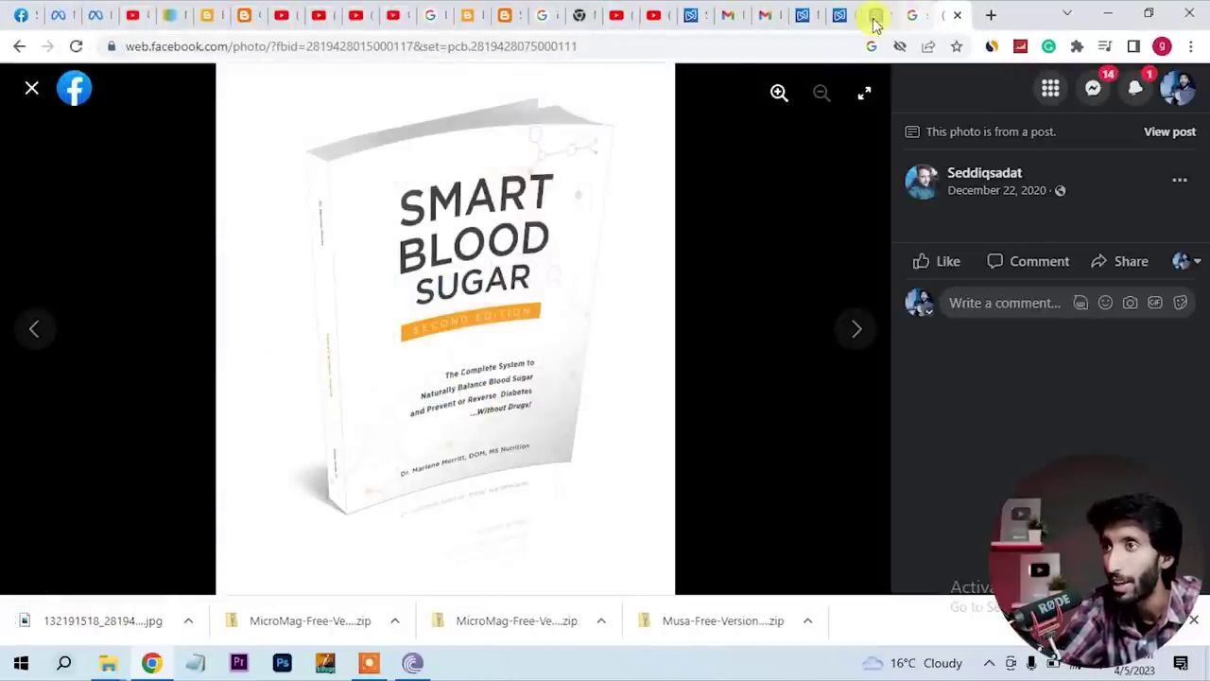
Return to ChatGPT and copy the whole Smart Blood Sugar article, from the opening paragraph to the closing one
left_click(874, 15)
scroll(816, 353, "up", 10)
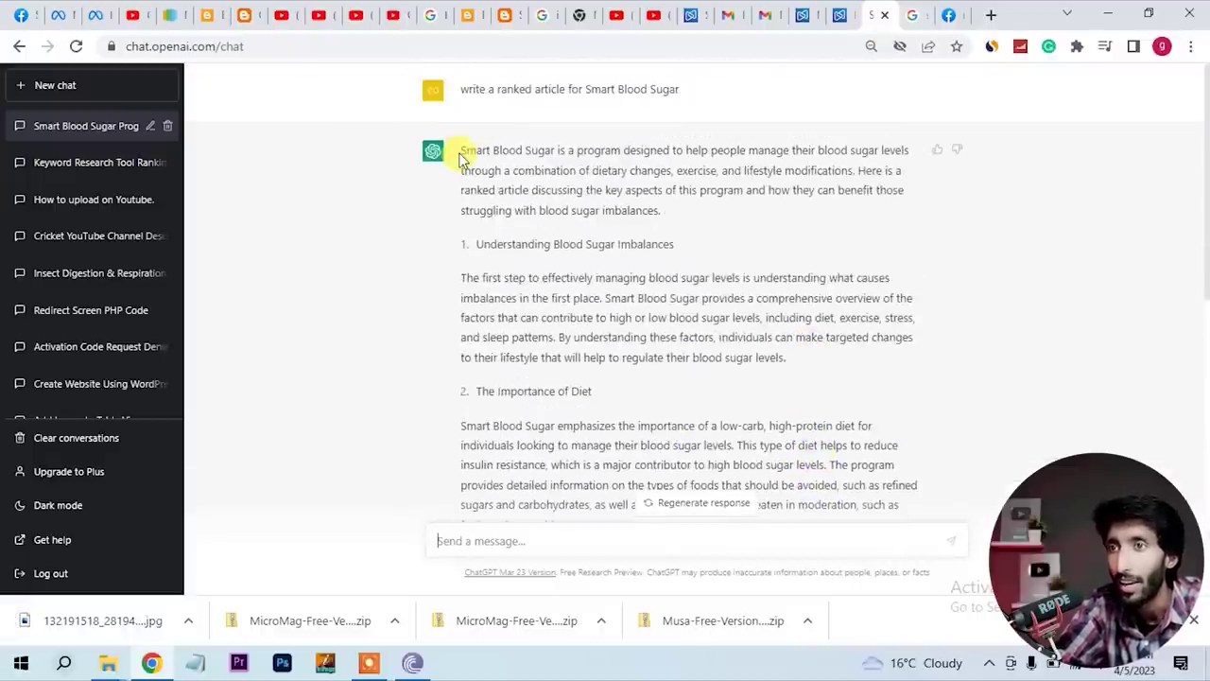
left_click_drag(460, 149, 747, 437)
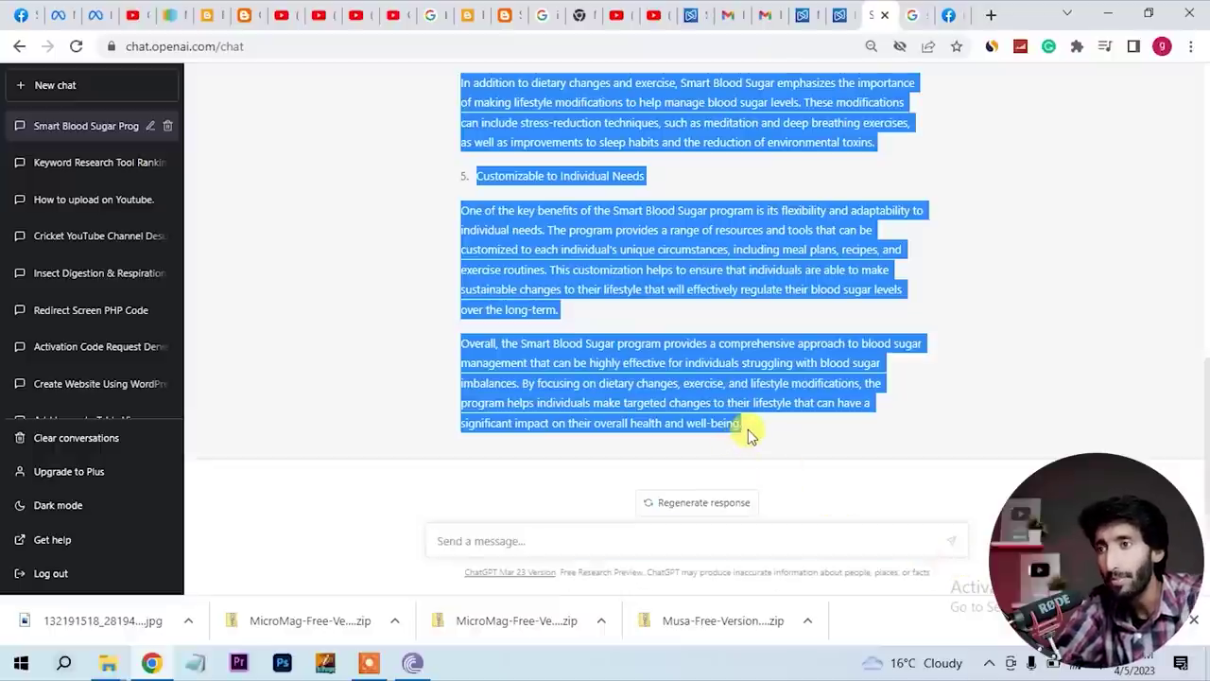
right_click(669, 386)
left_click(685, 403)
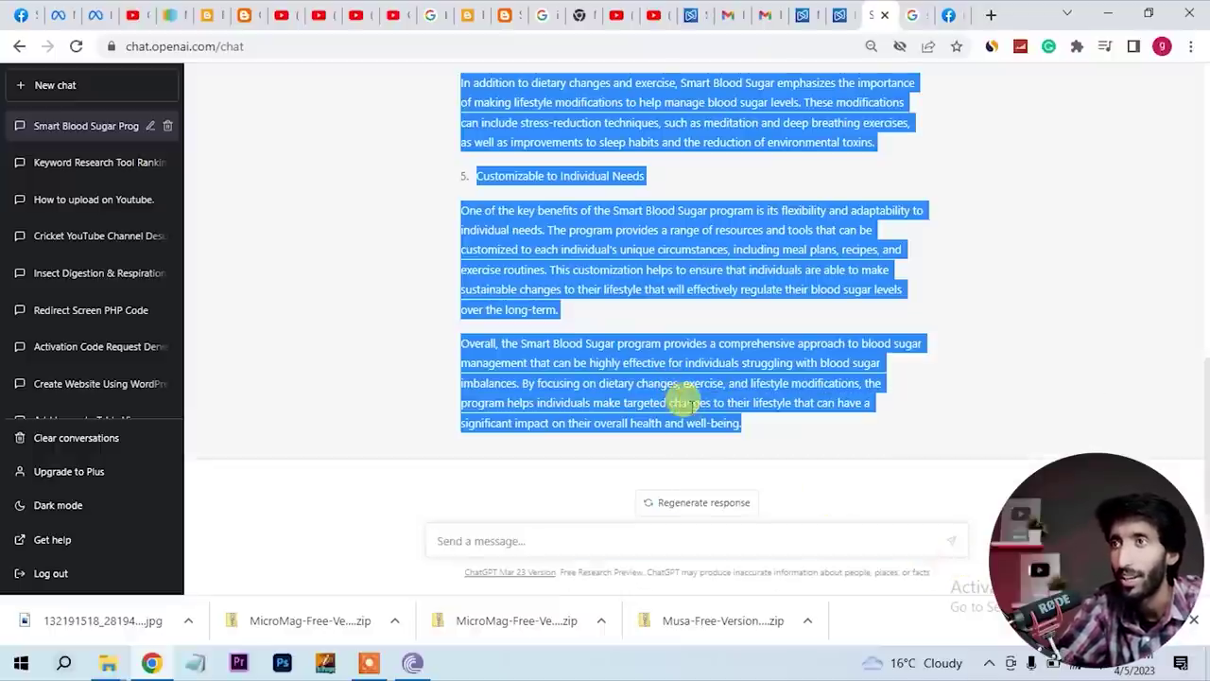
Create a new post on the Shop Everything blog in Blogger and title it "SMART BLOOD SUGAR"
left_click(471, 23)
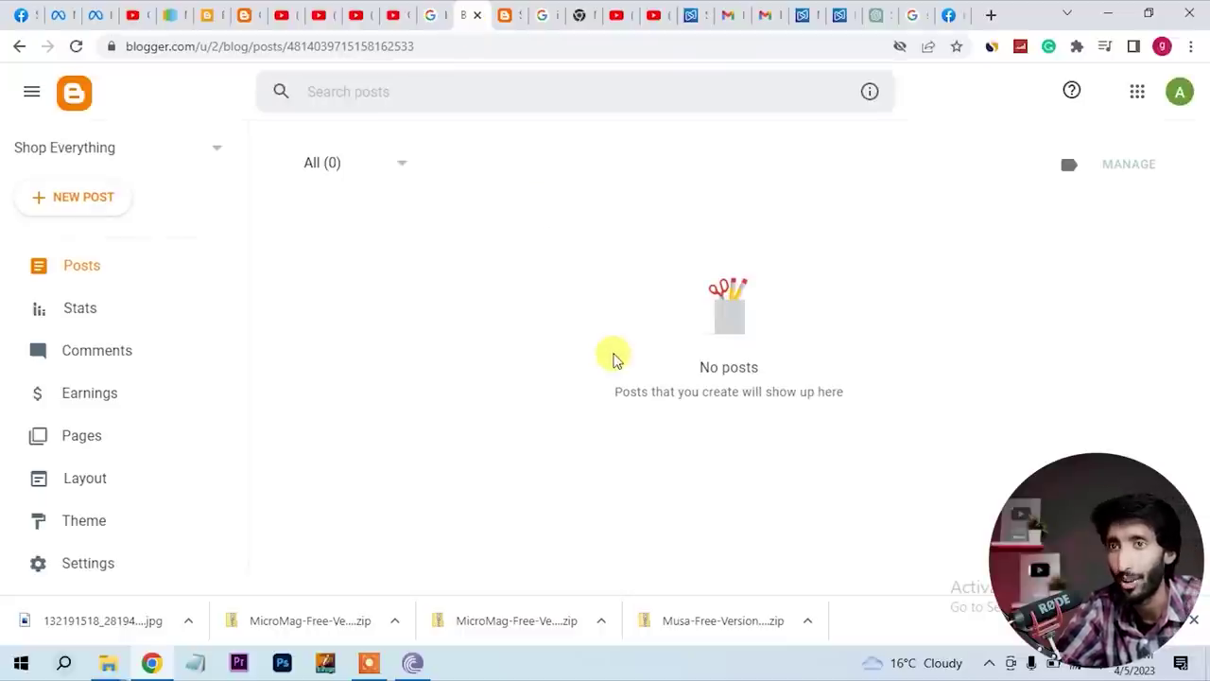
left_click(62, 200)
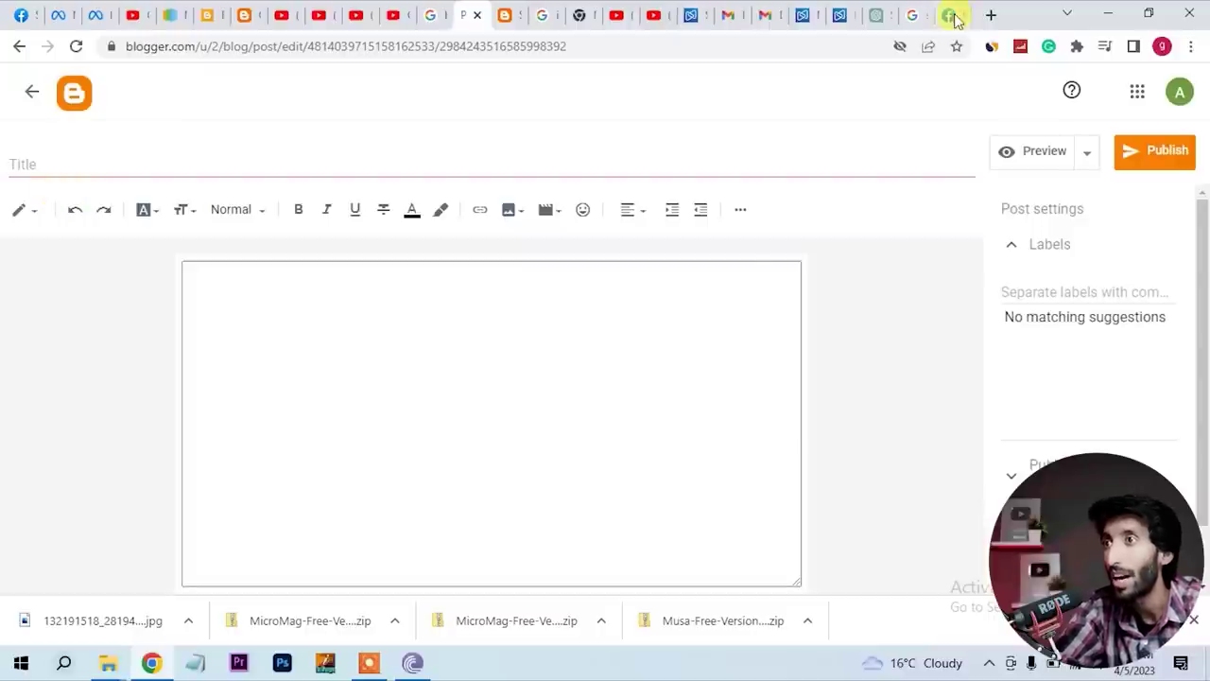
mouse_move(943, 24)
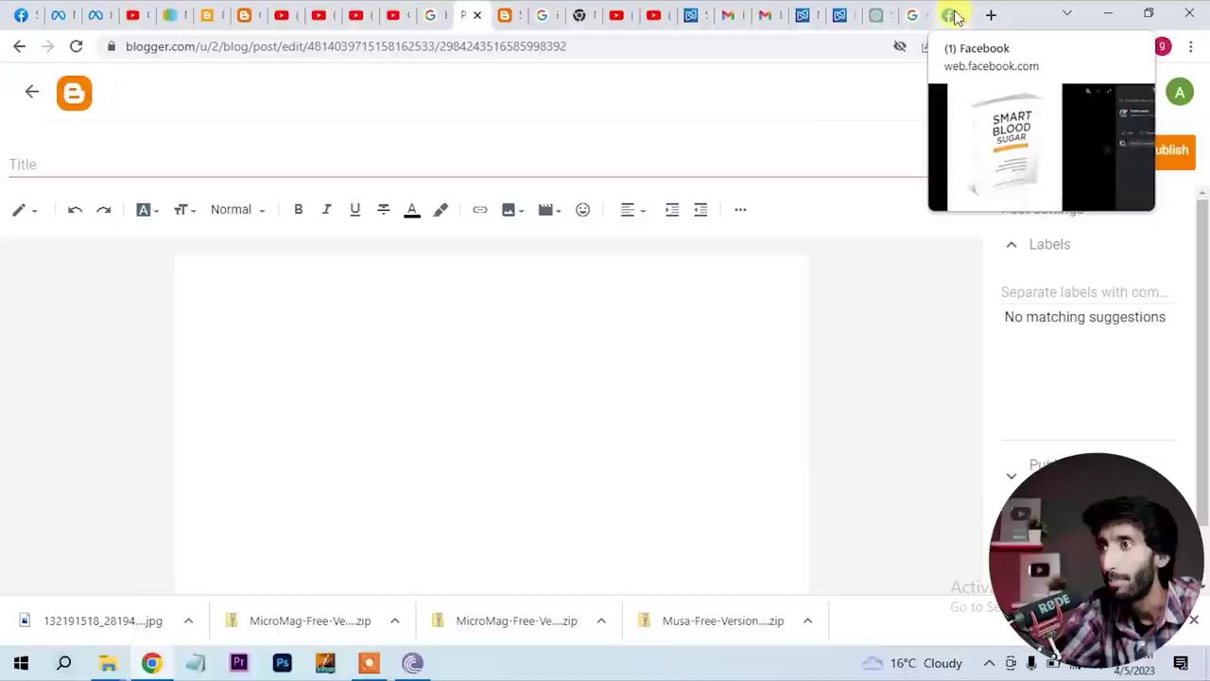
left_click(467, 165)
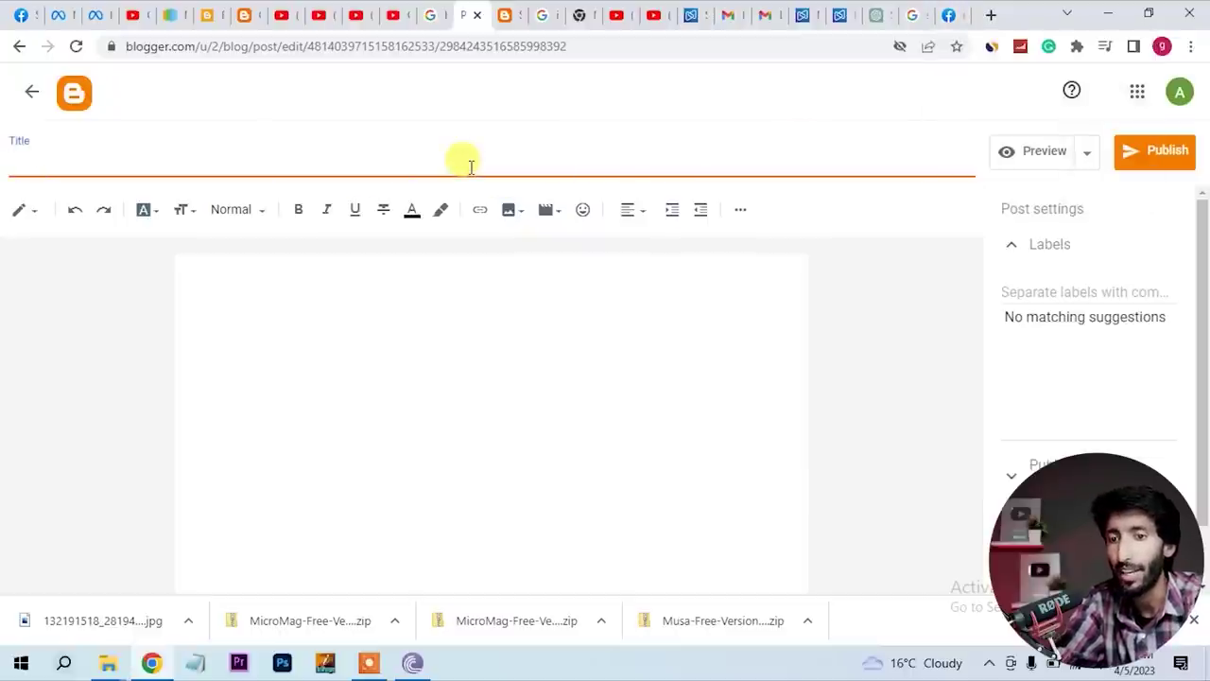
type("SMART BLOOD SUGAR")
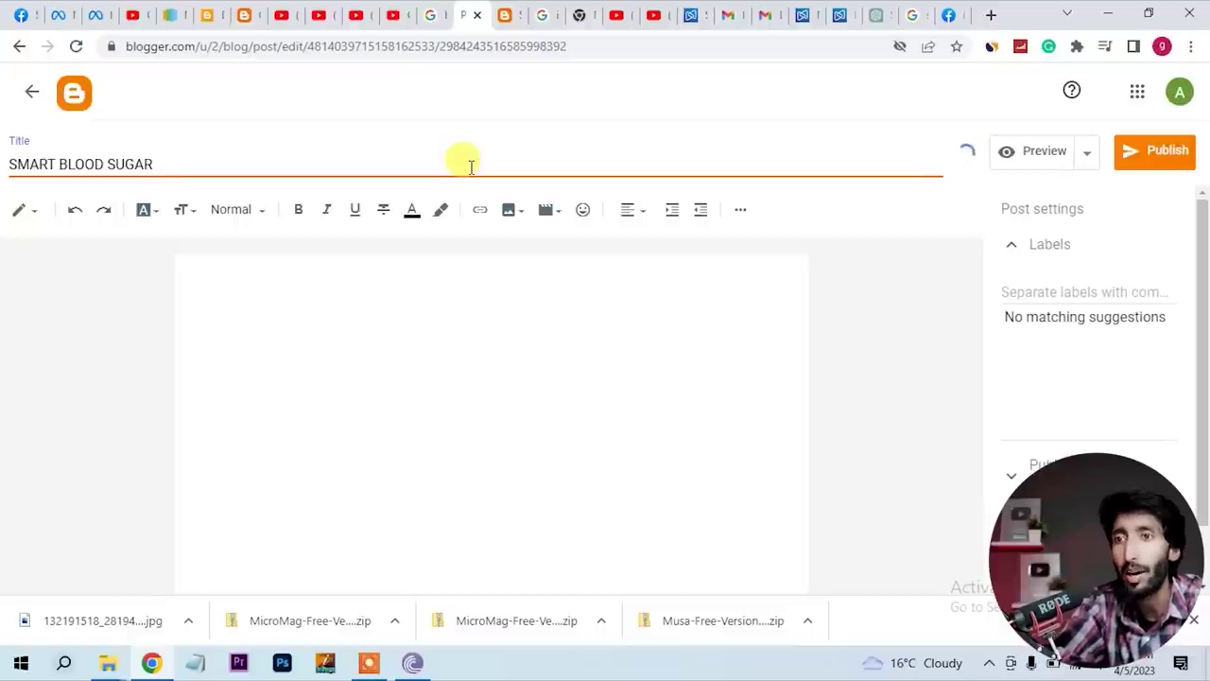
Paste the copied article into the post body and insert two blank lines above its first paragraph
left_click(369, 317)
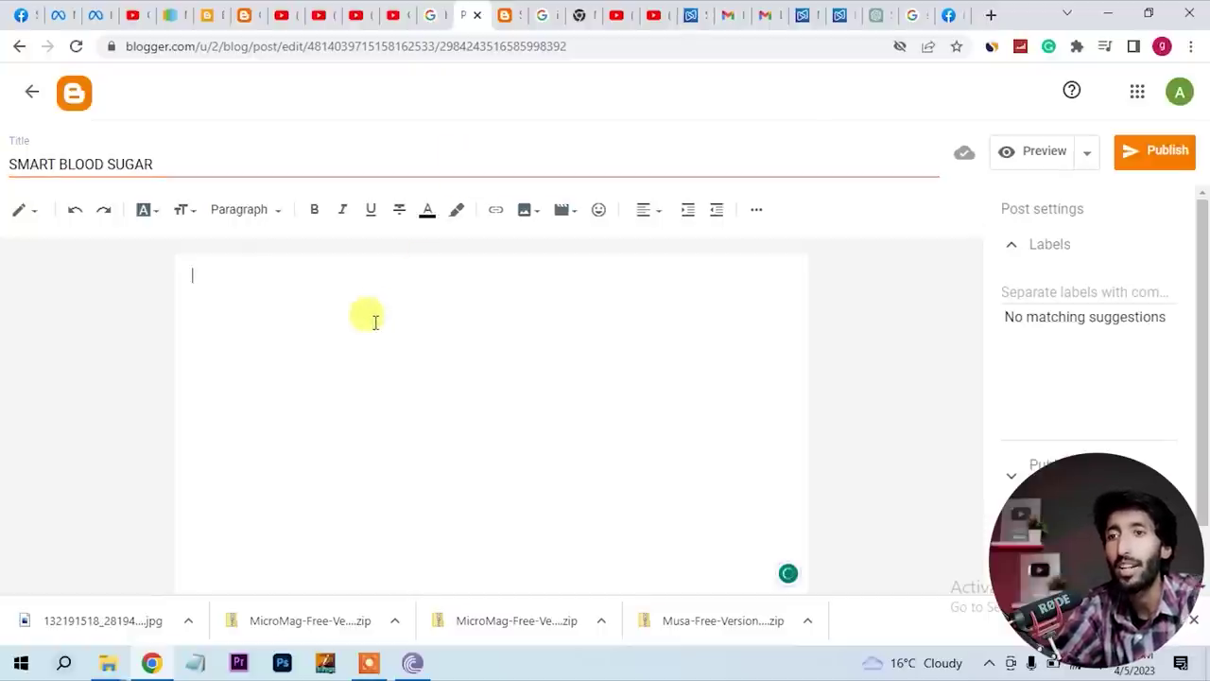
key("ctrl+v")
scroll(375, 321, "up", 15)
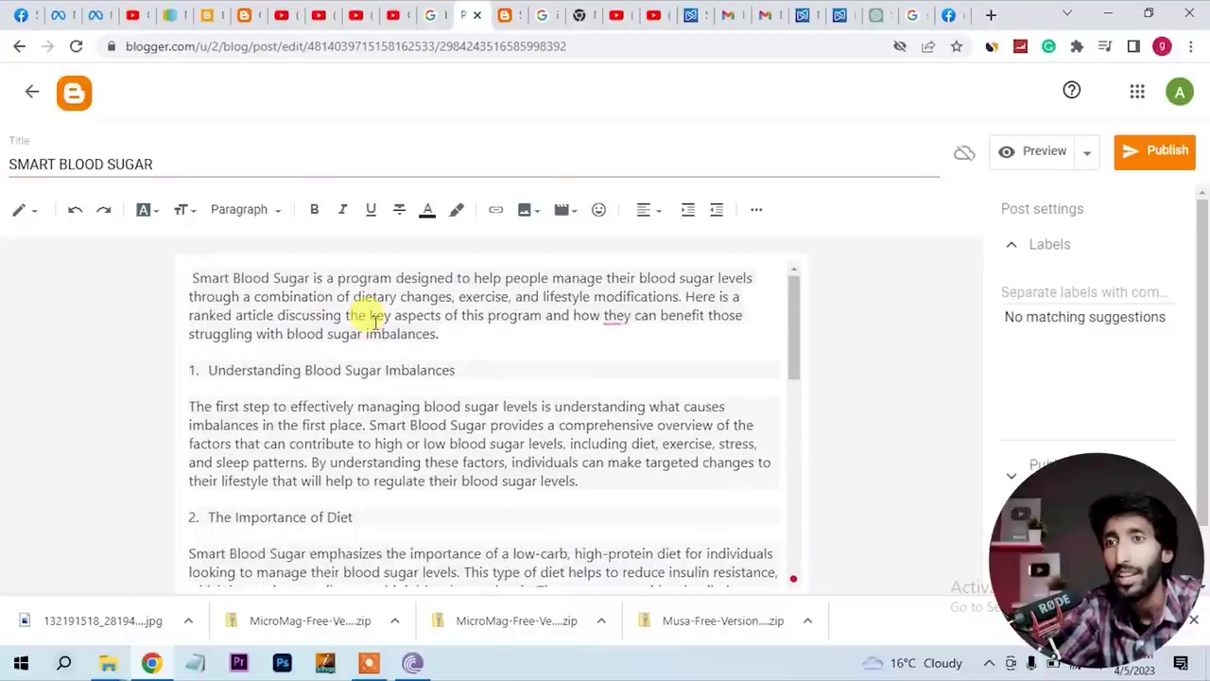
left_click(194, 277)
key("Return")
key("Return")
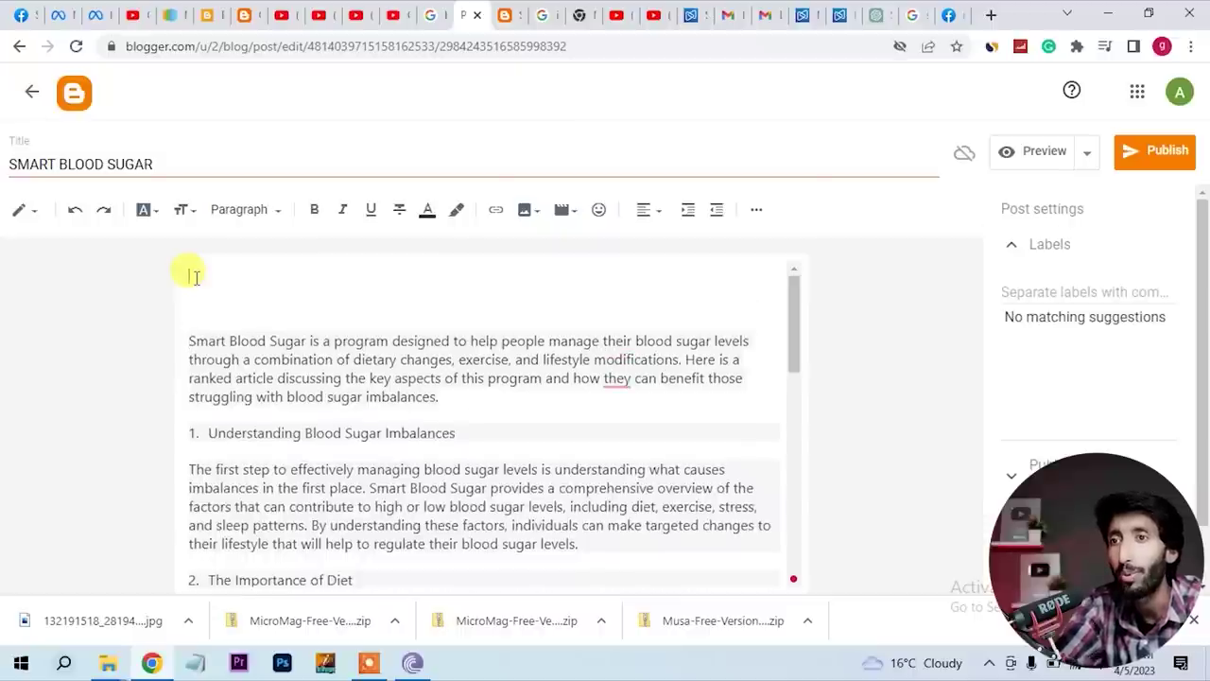
Upload the downloaded Smart Blood Sugar cover image from the computer and insert it above the article
left_click(536, 219)
left_click(619, 265)
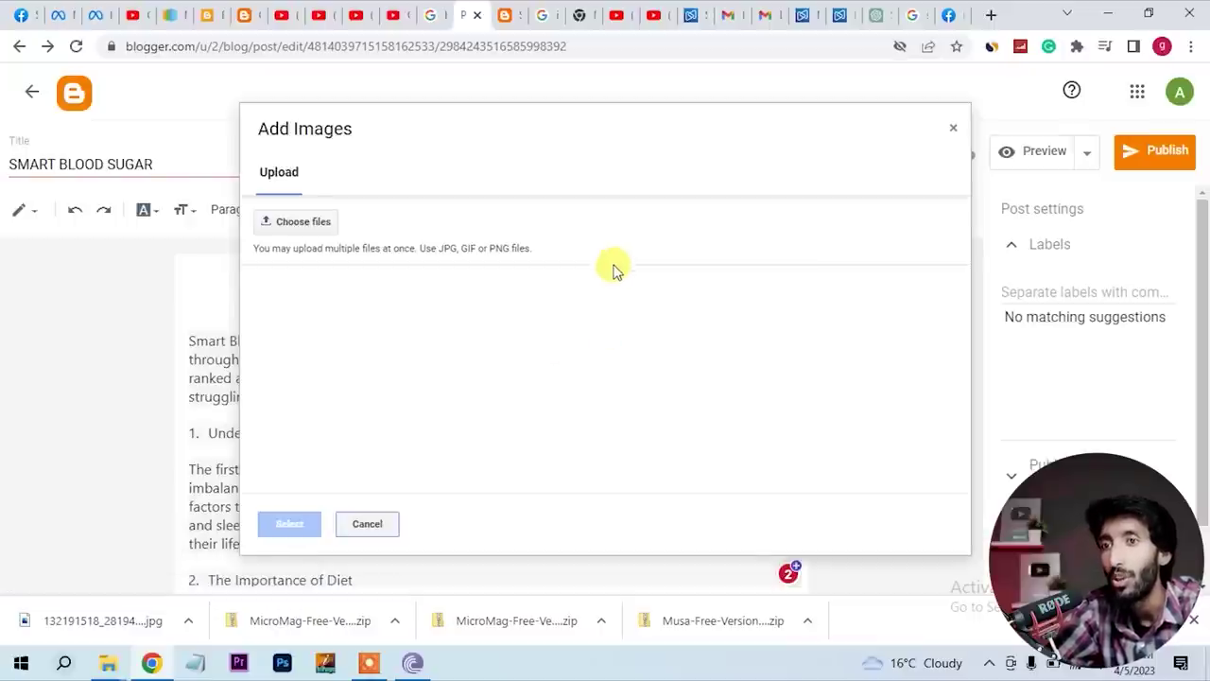
left_click(298, 227)
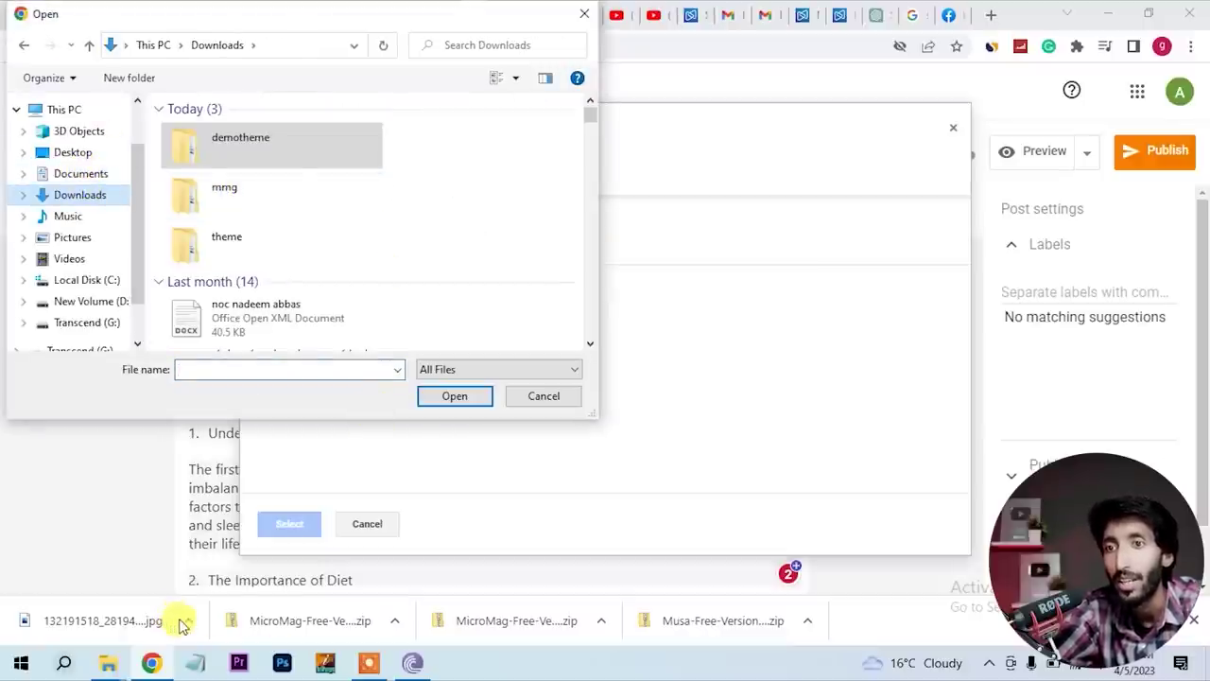
left_click_drag(182, 624, 216, 378)
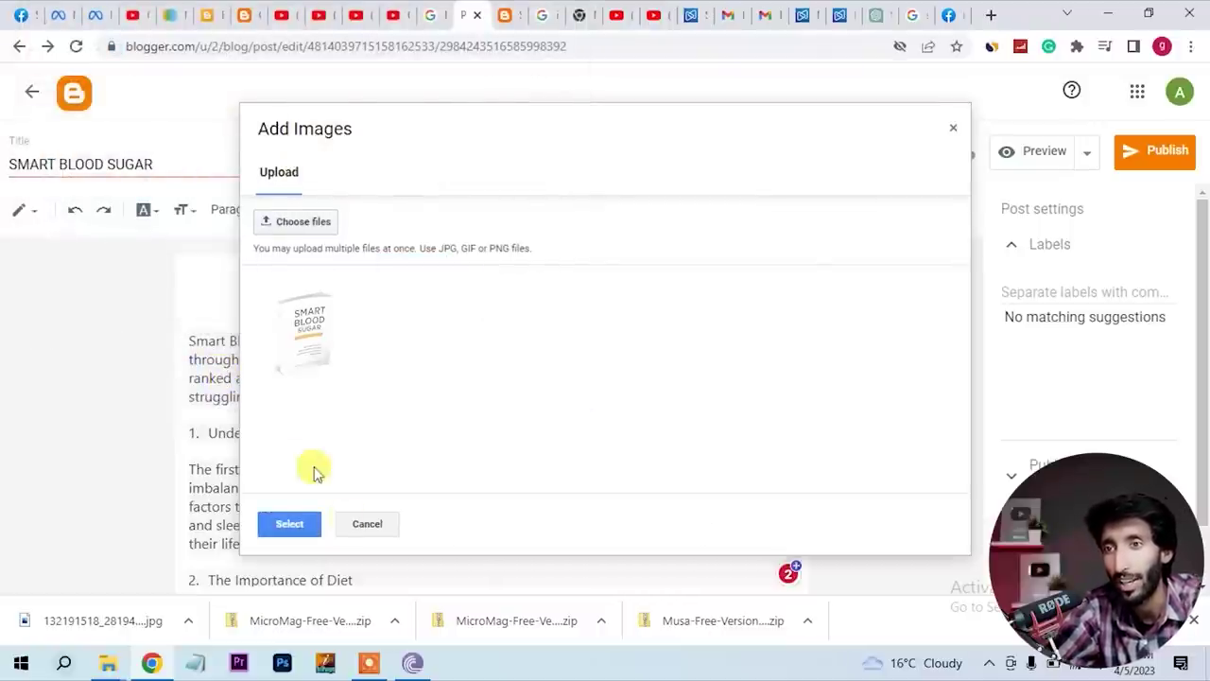
left_click(289, 525)
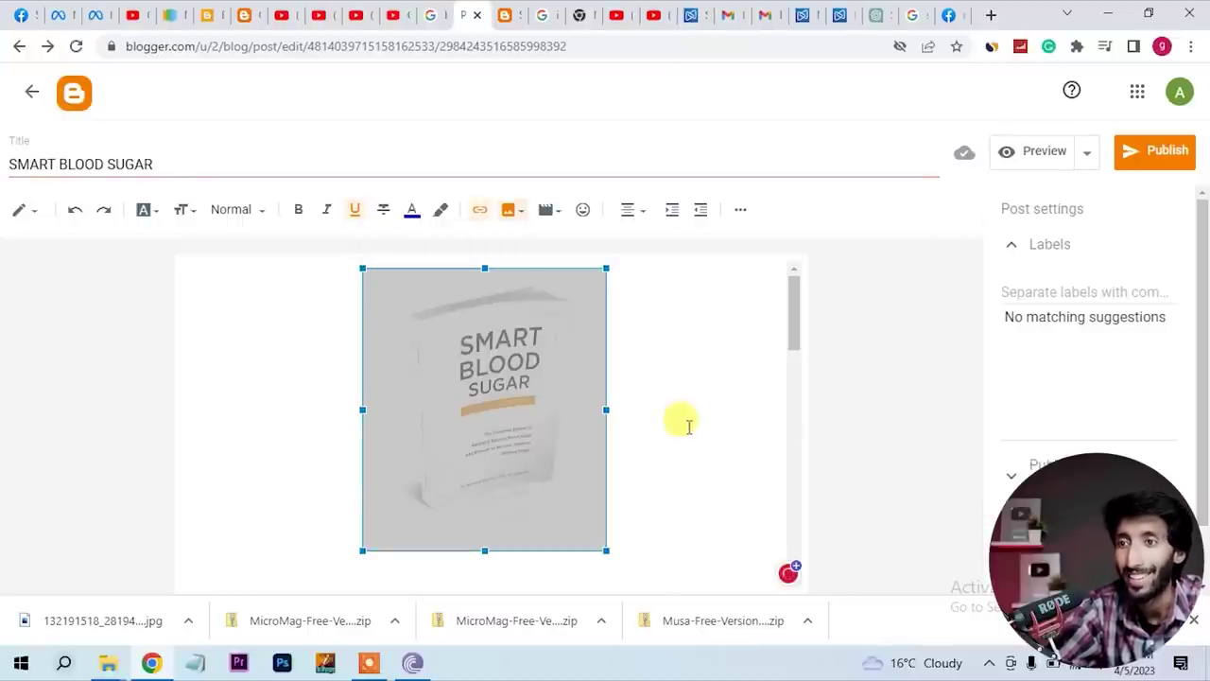
Check the post from top to bottom and publish it to the blog
scroll(689, 430, "down", 15)
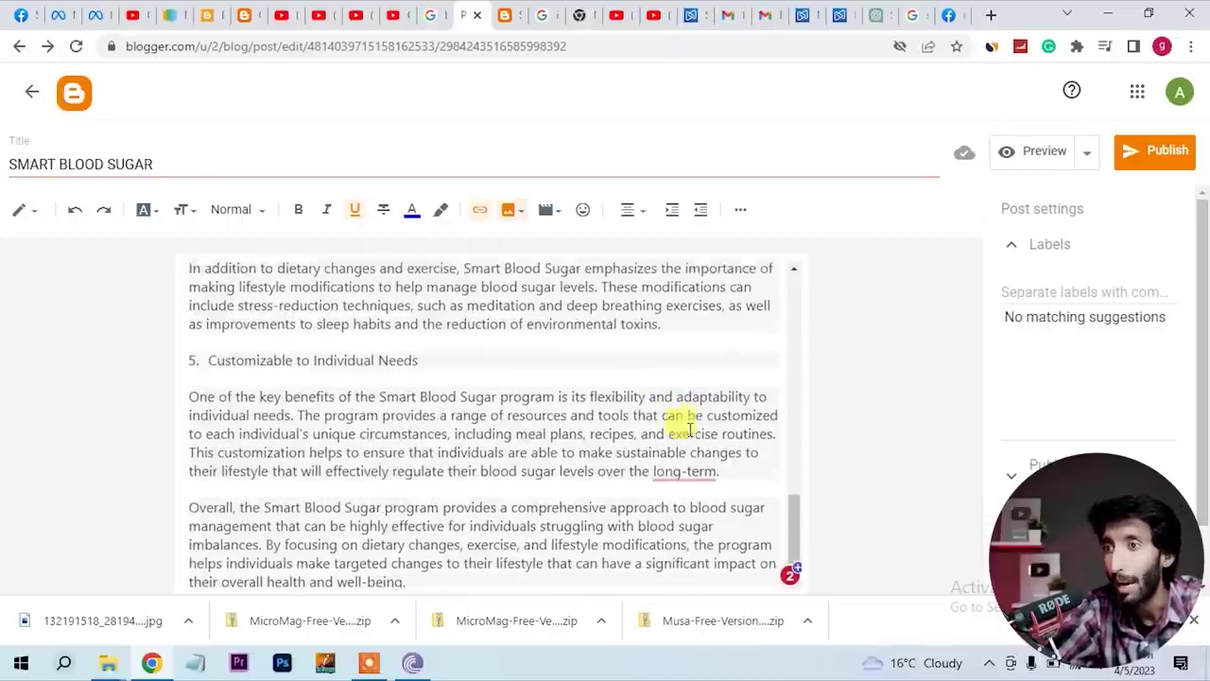
scroll(689, 429, "up", 15)
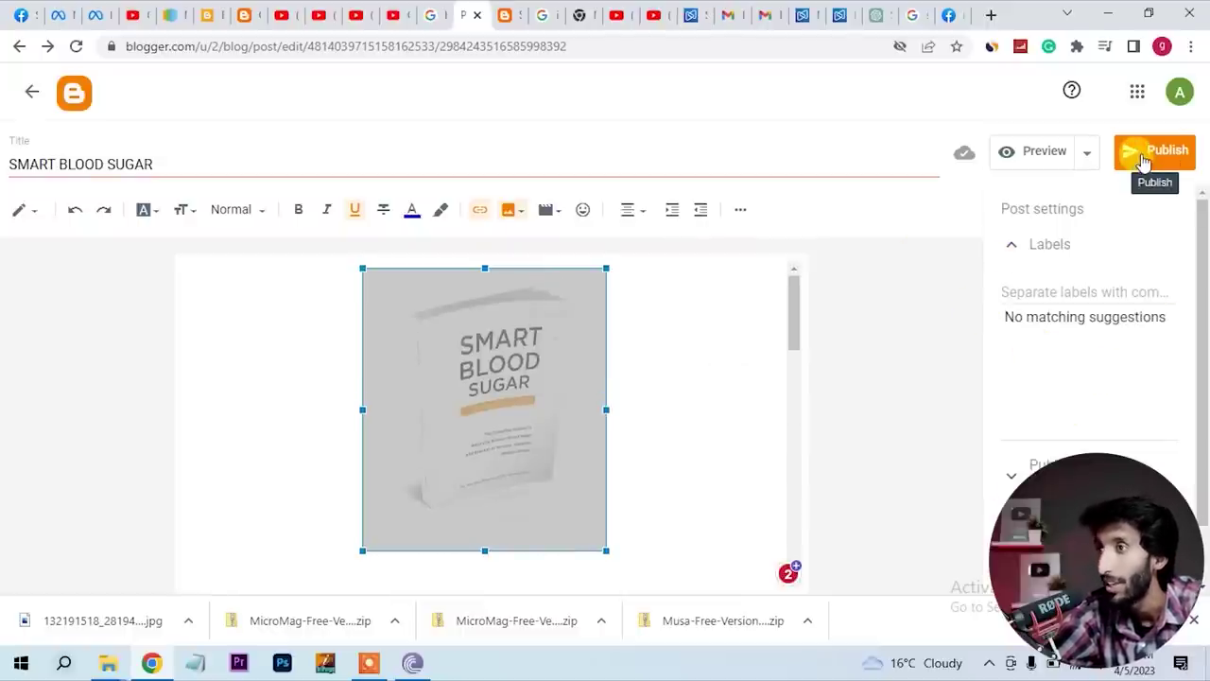
left_click(1145, 161)
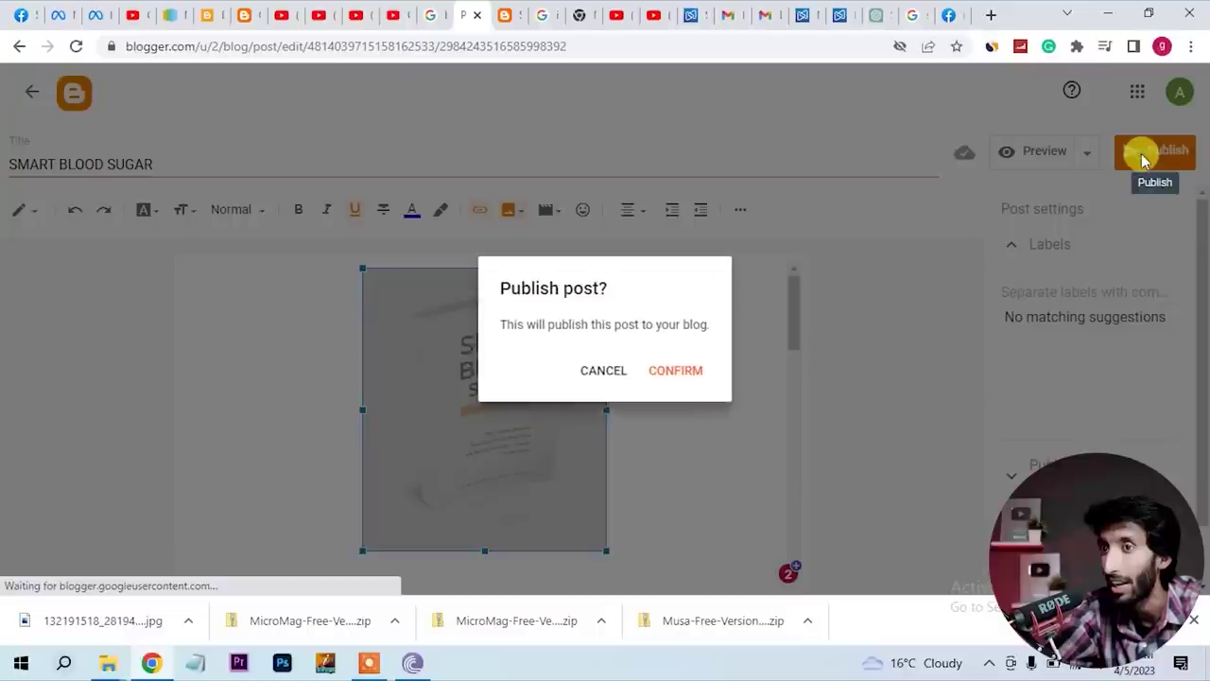
left_click(677, 374)
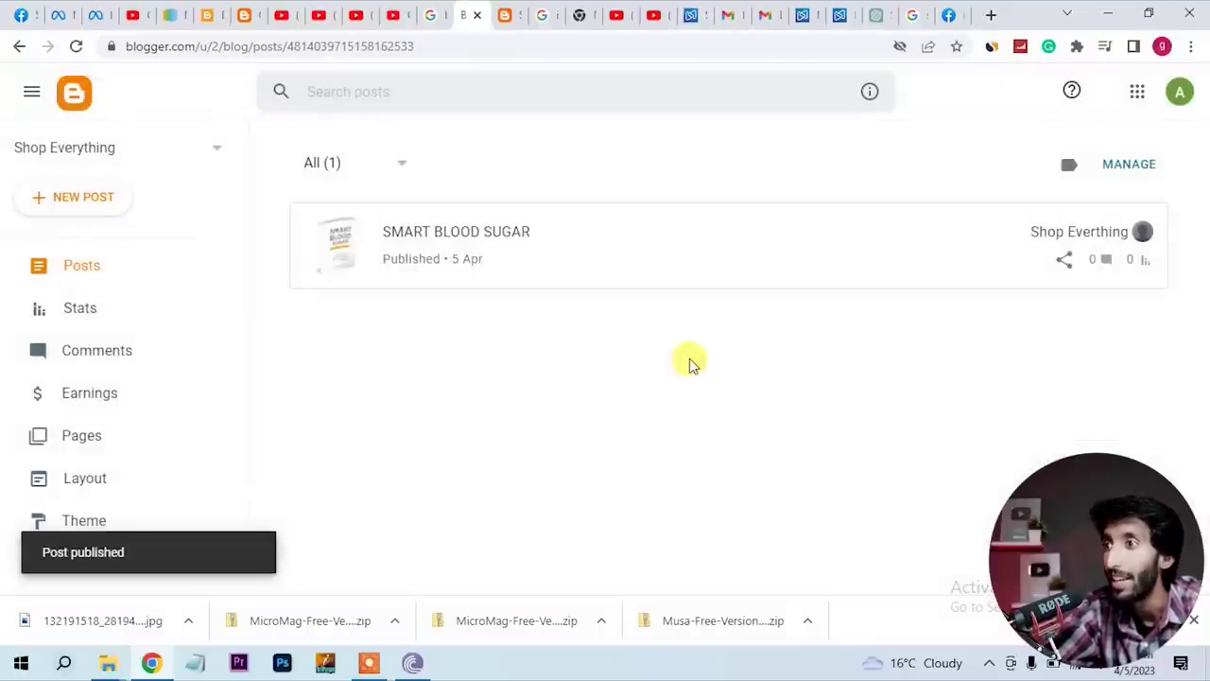
View the live blog and open the SMART BLOOD SUGAR post to check its image and article
mouse_move(1097, 258)
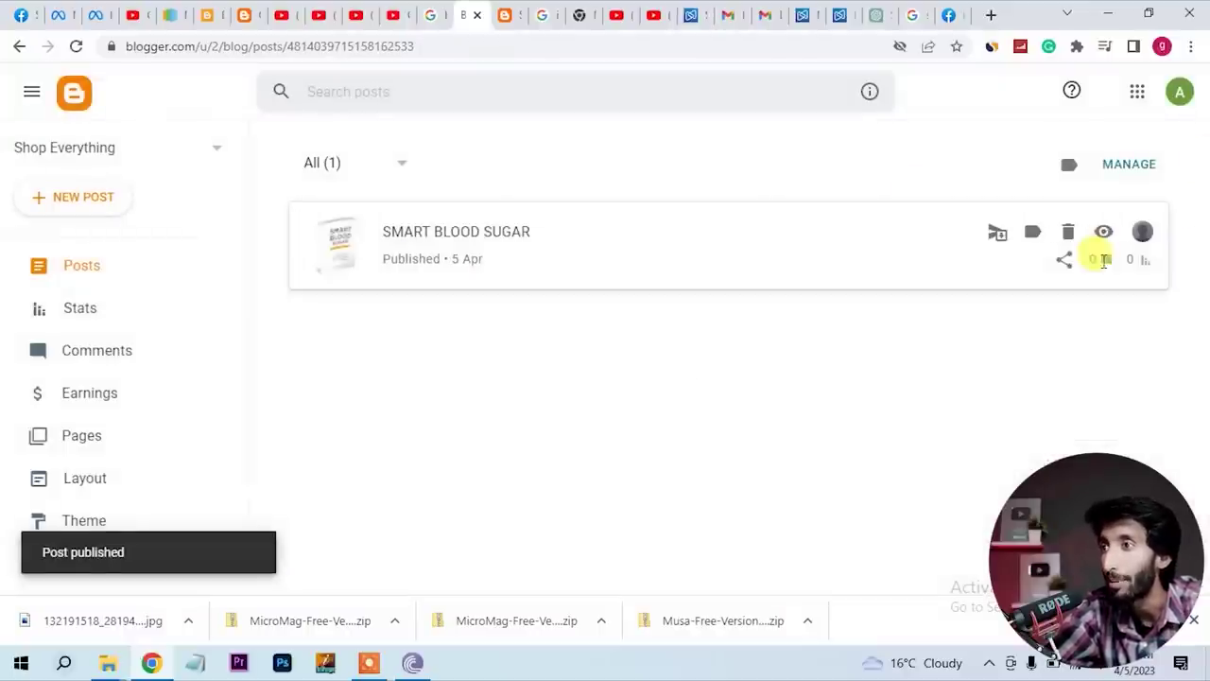
left_click(1101, 236)
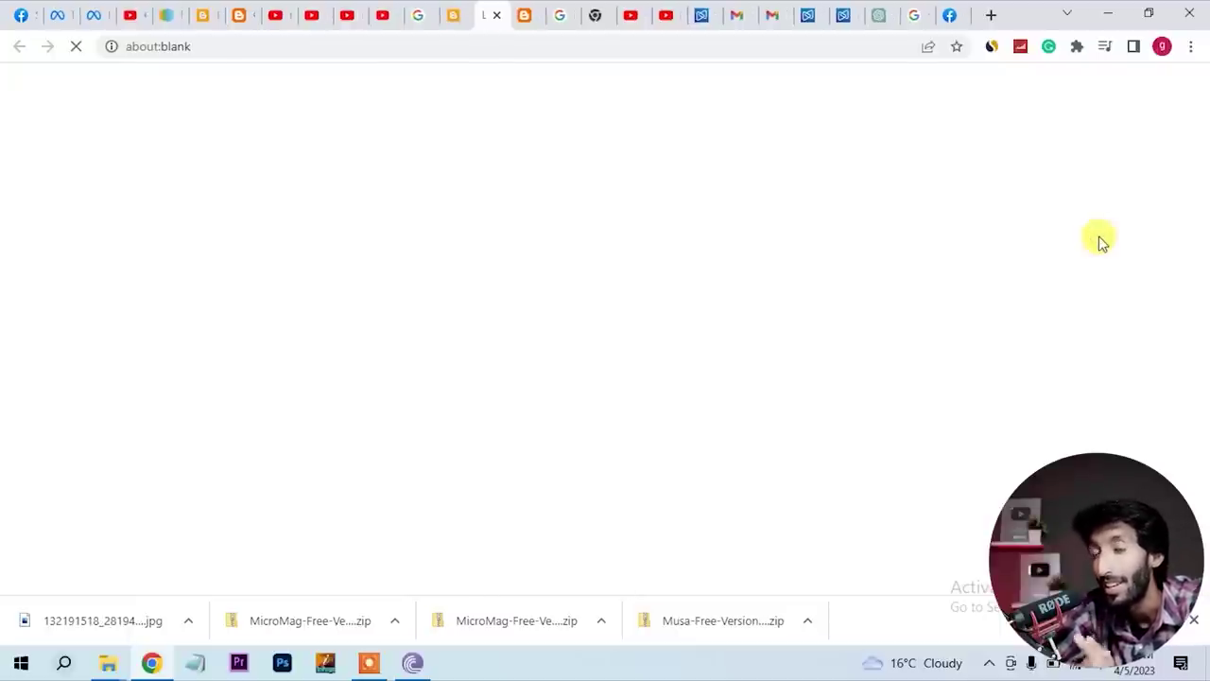
left_click(455, 17)
scroll(130, 527, "down", 2)
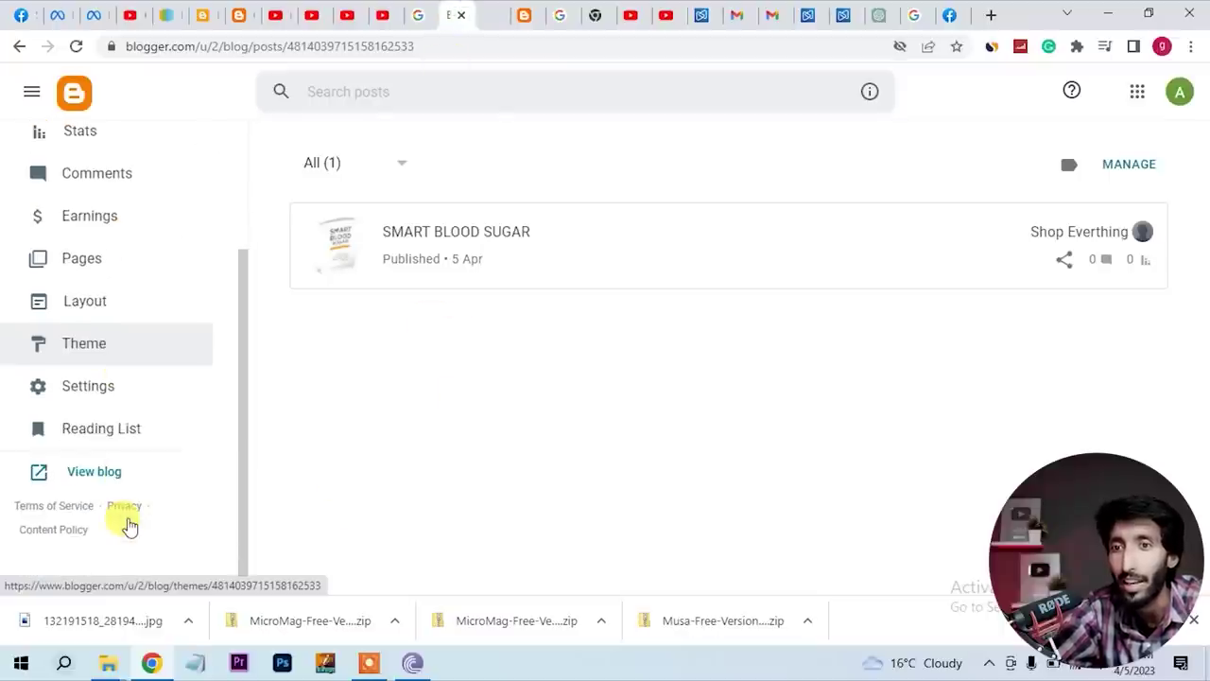
left_click(82, 473)
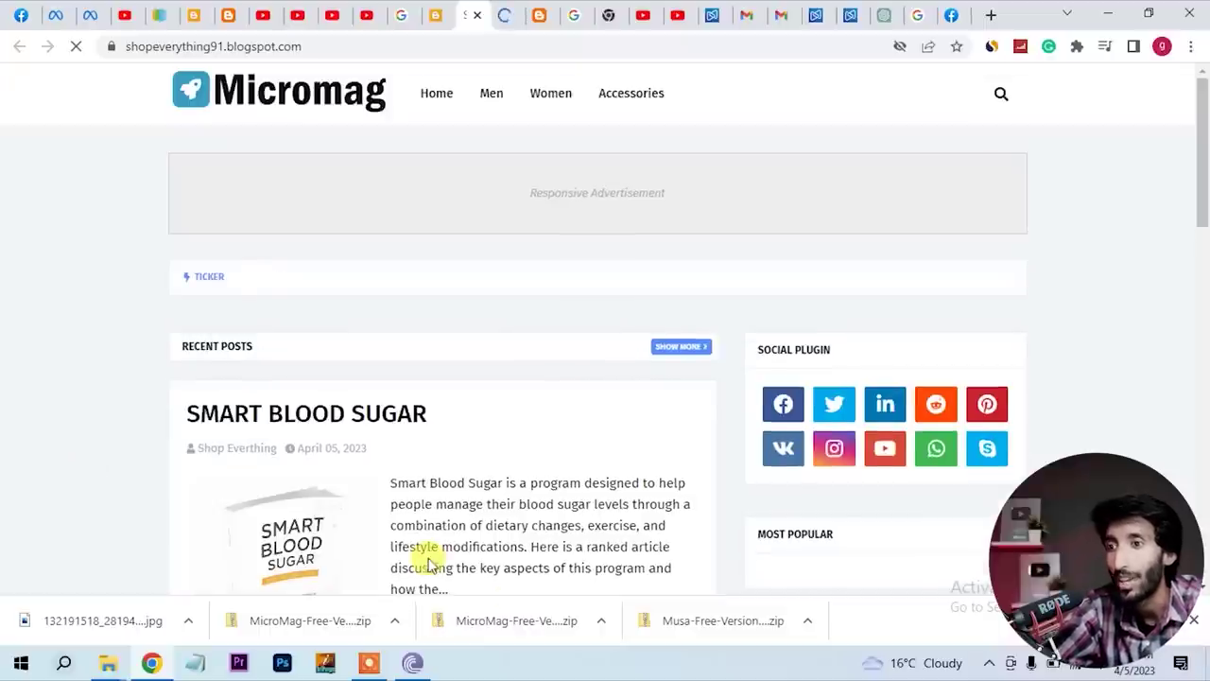
scroll(606, 378, "down", 2)
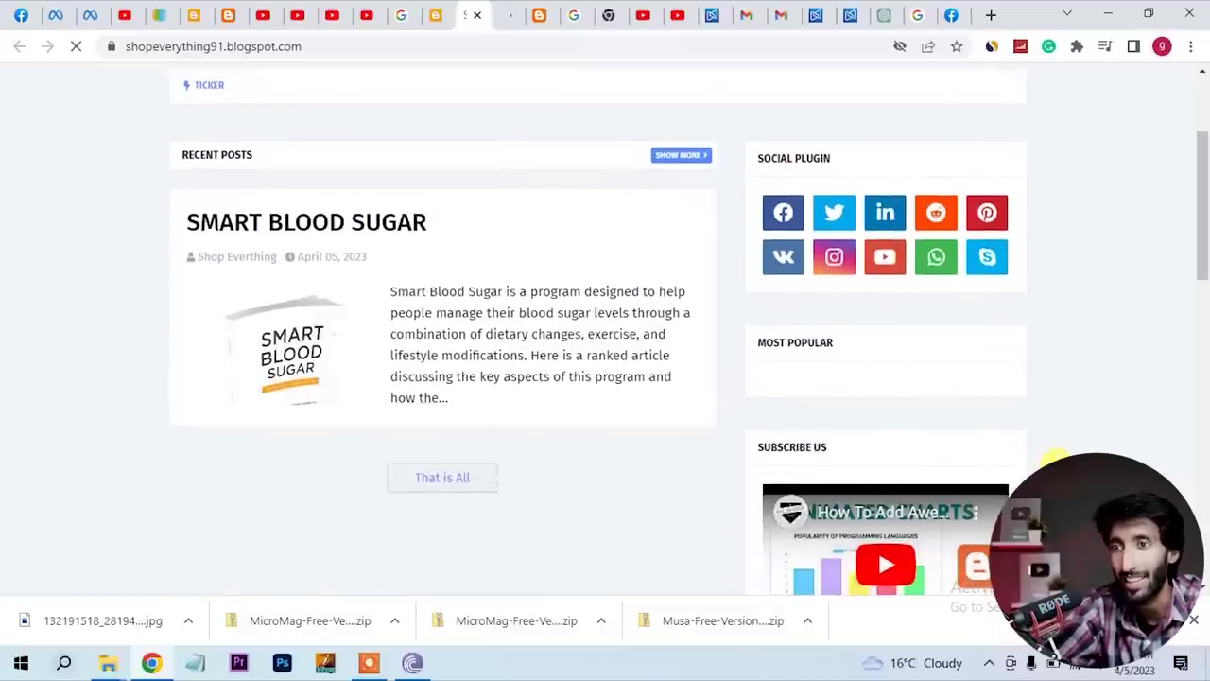
left_click(300, 359)
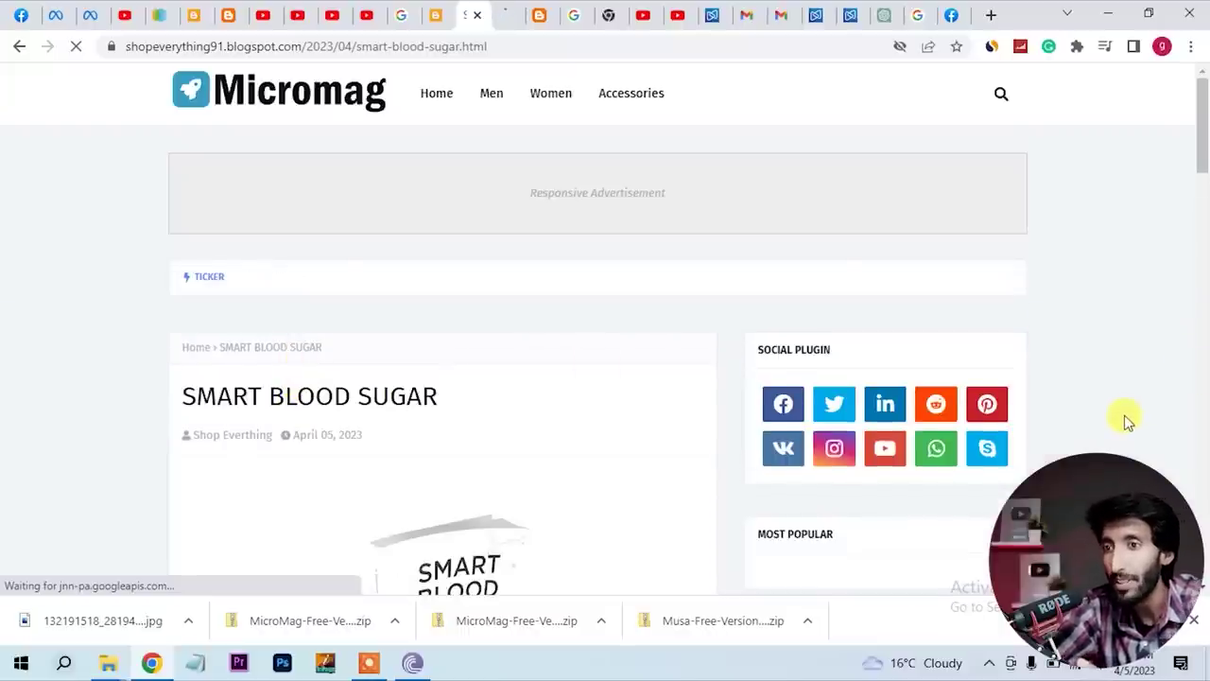
scroll(1125, 421, "down", 4)
scroll(1125, 420, "down", 6)
scroll(1125, 421, "up", 10)
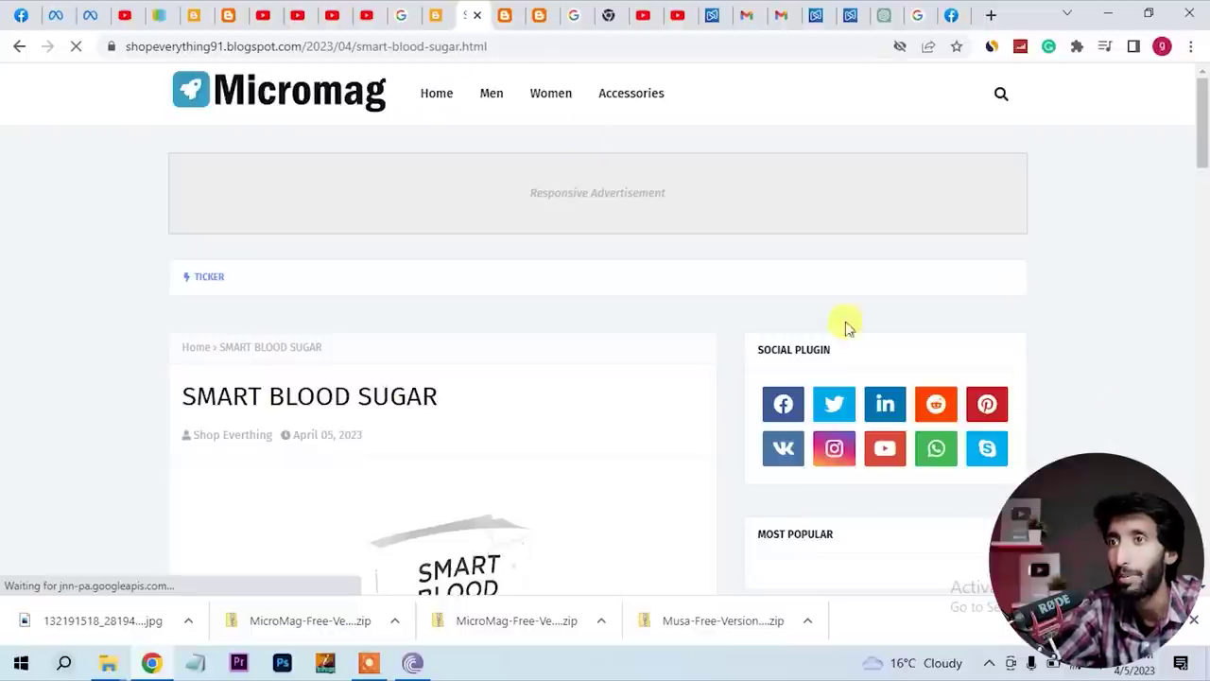
Reopen the SMART BLOOD SUGAR post for editing and place the cursor on the blank line between the cover image and the first paragraph
left_click(436, 17)
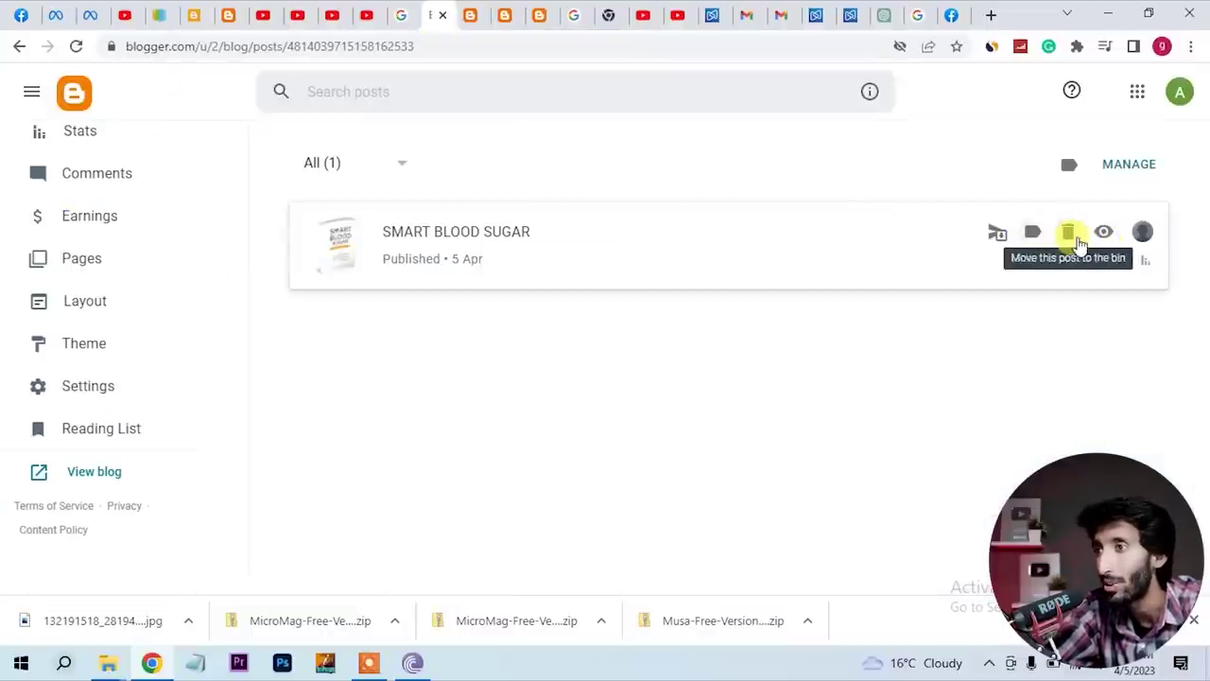
left_click(350, 251)
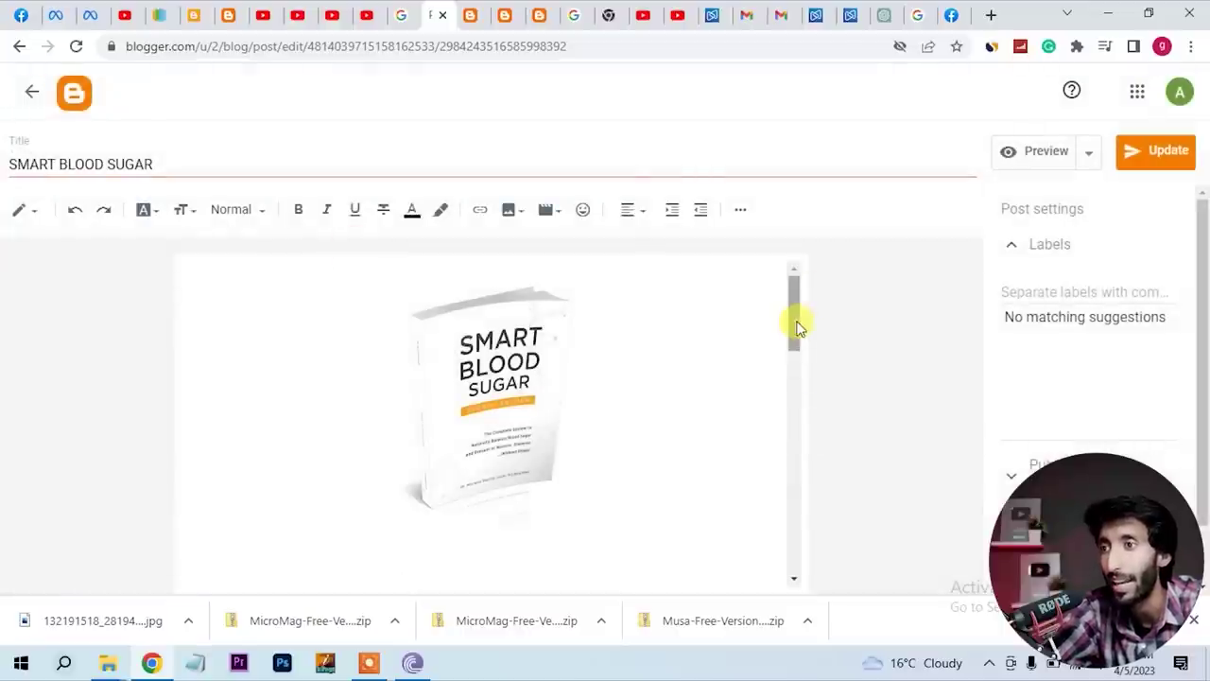
left_click_drag(795, 327, 799, 364)
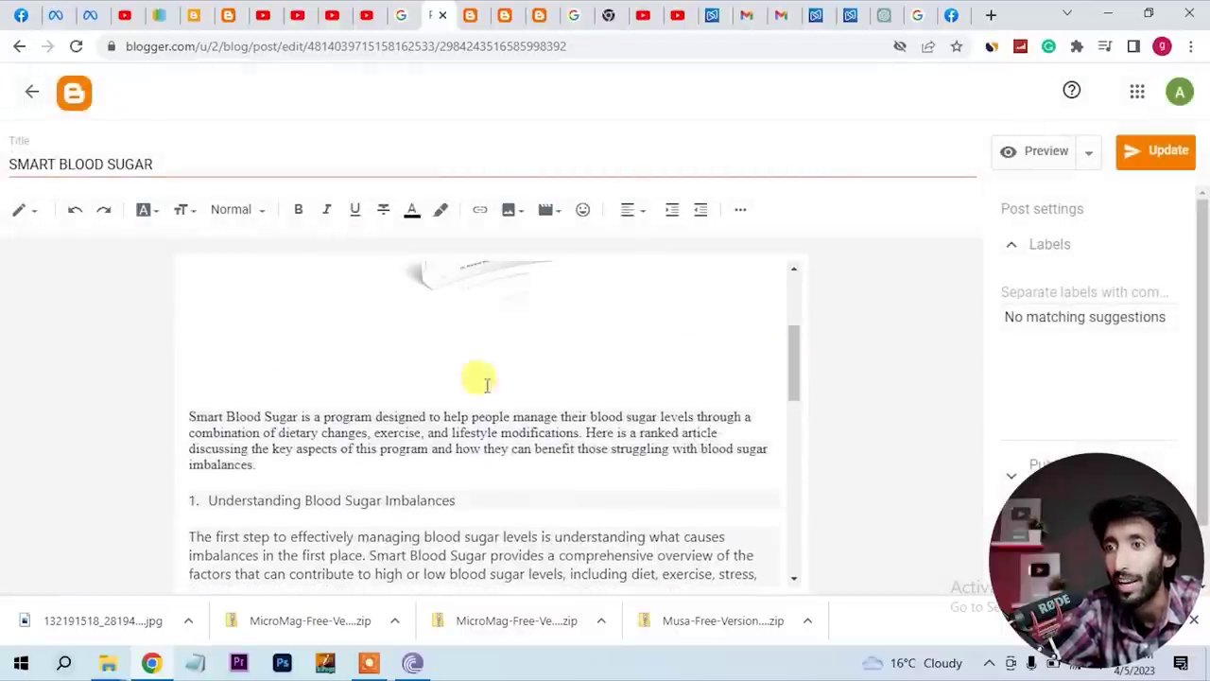
left_click(414, 388)
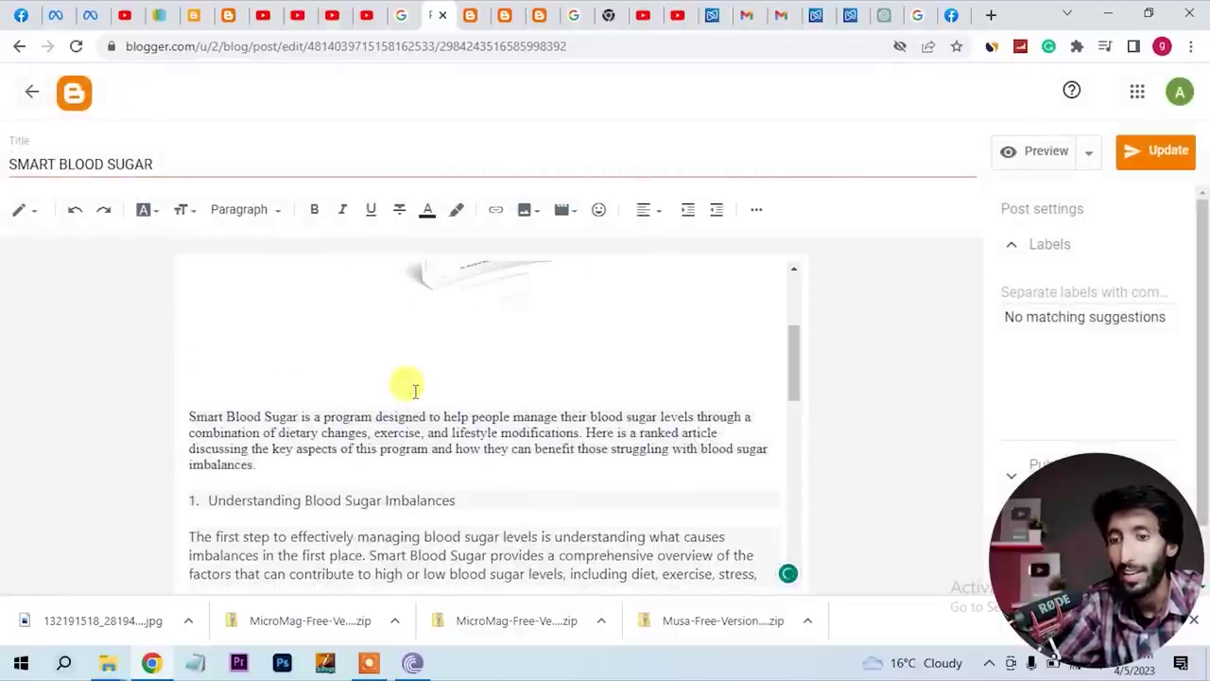
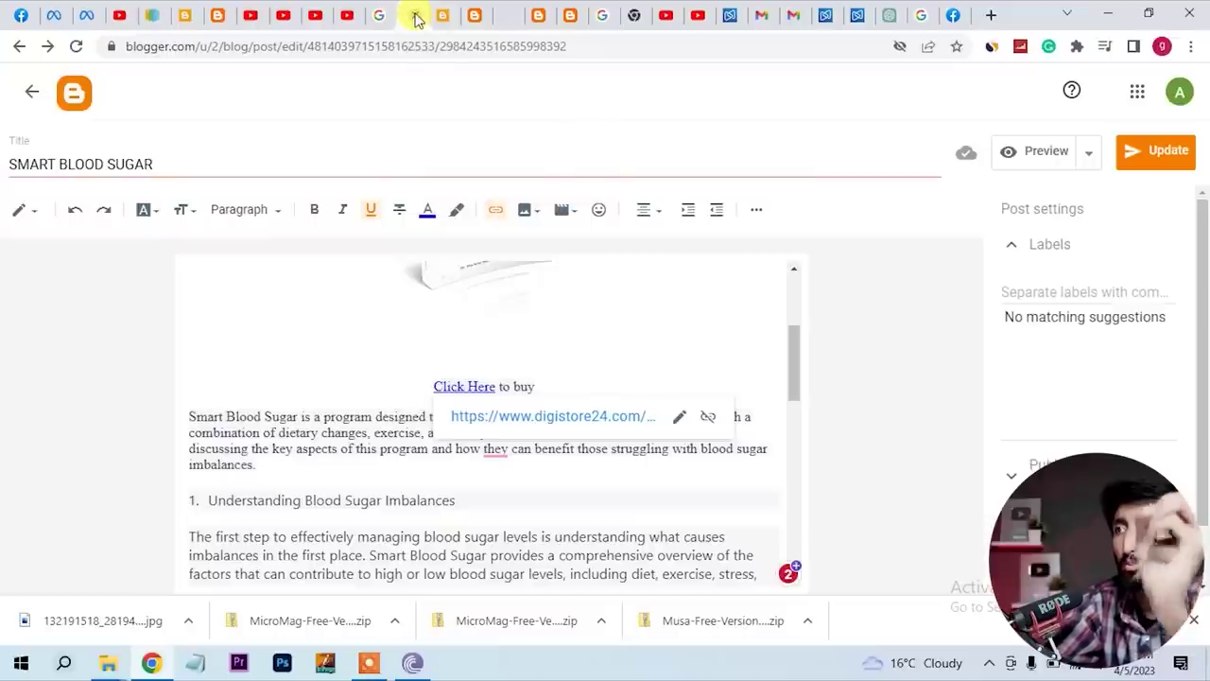
Return to the Digistore24 marketplace and examine the affiliate offers, including the earnings per sale of the eFarming Challenge
left_click(727, 17)
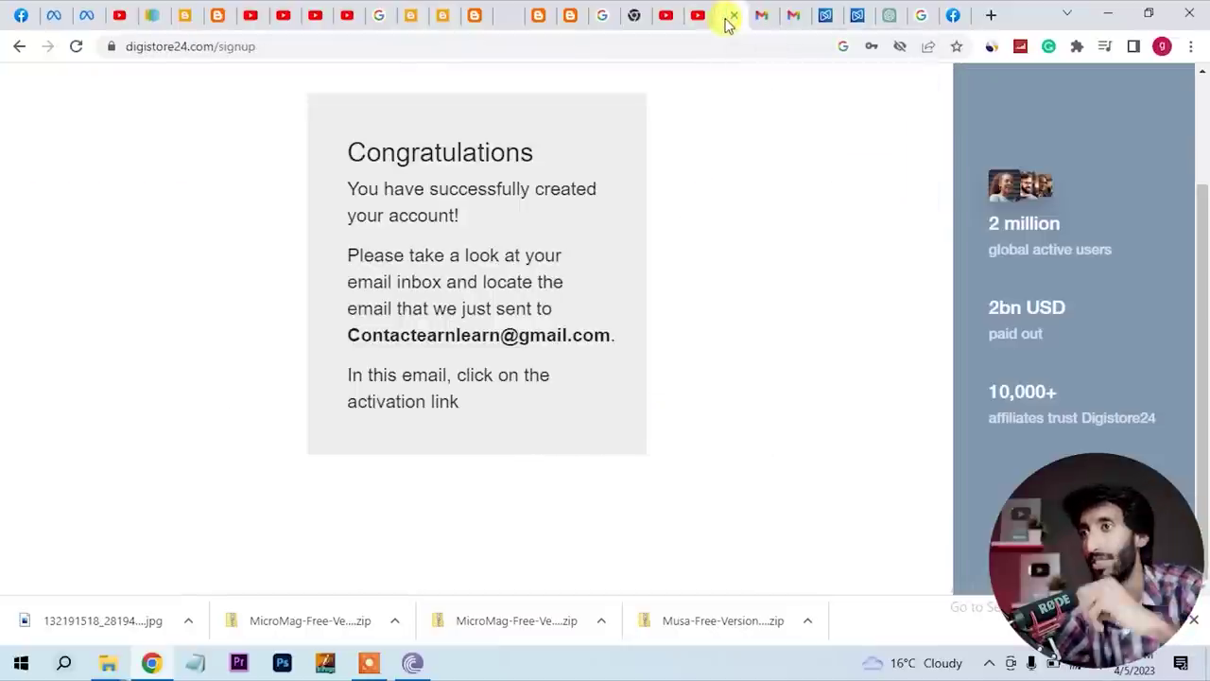
left_click(855, 17)
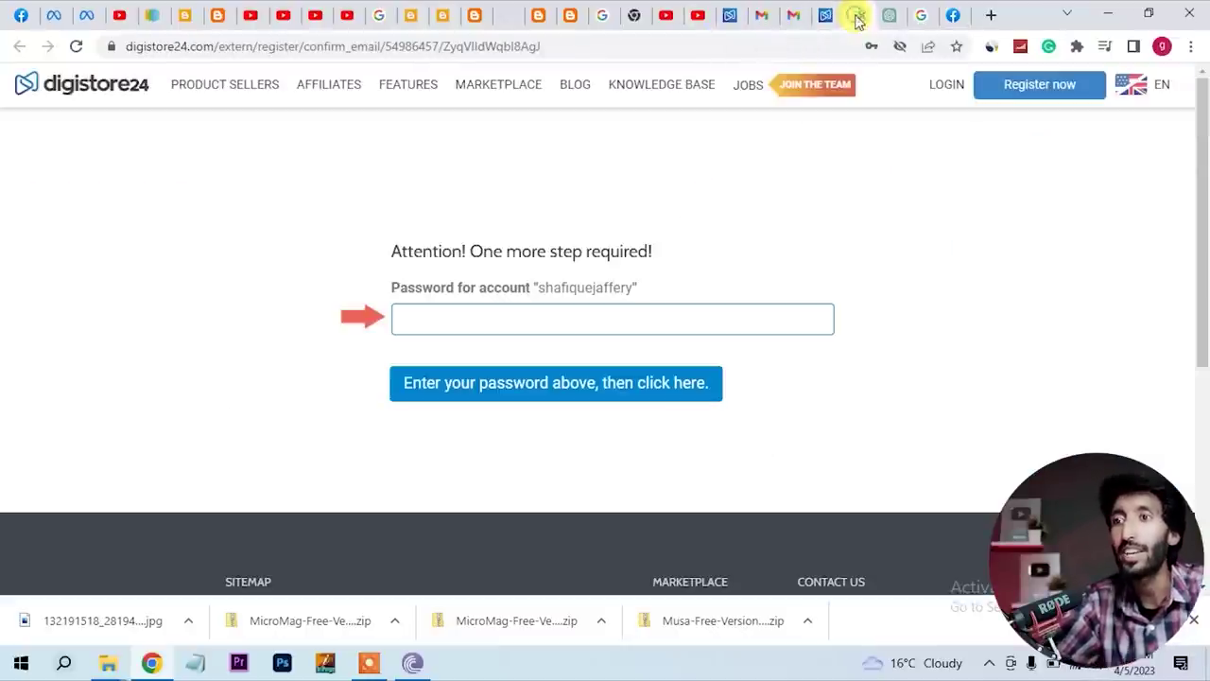
left_click(823, 17)
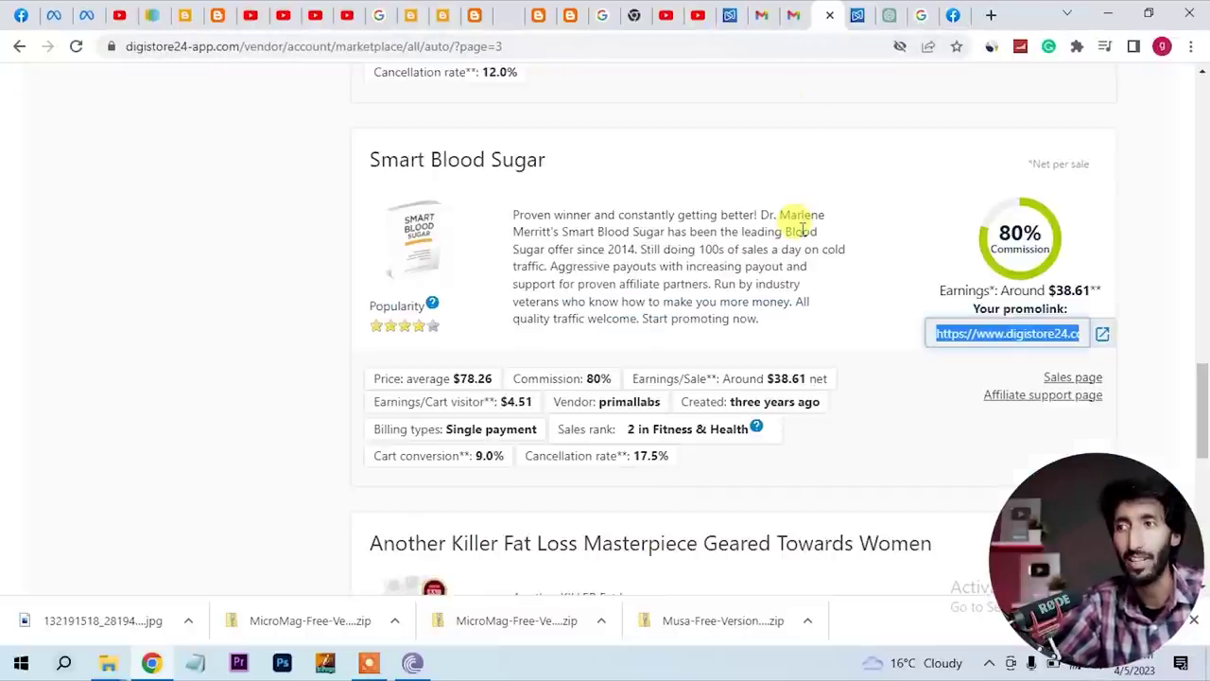
scroll(801, 229, "up", 10)
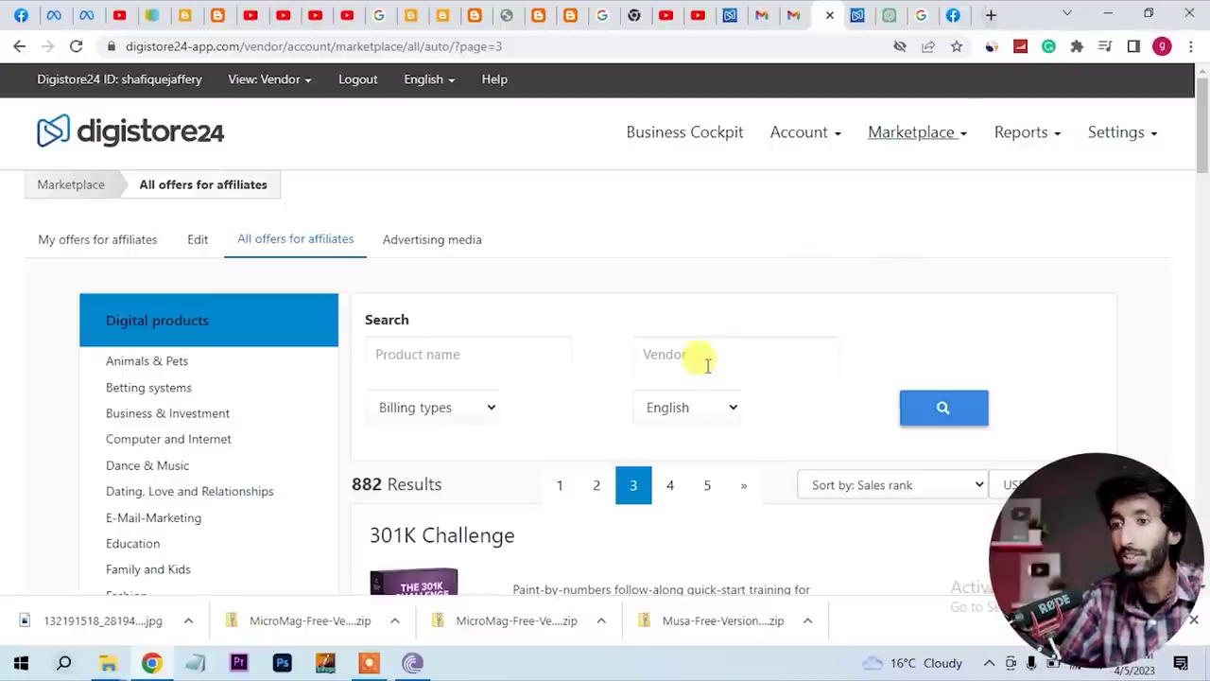
scroll(529, 591, "down", 8)
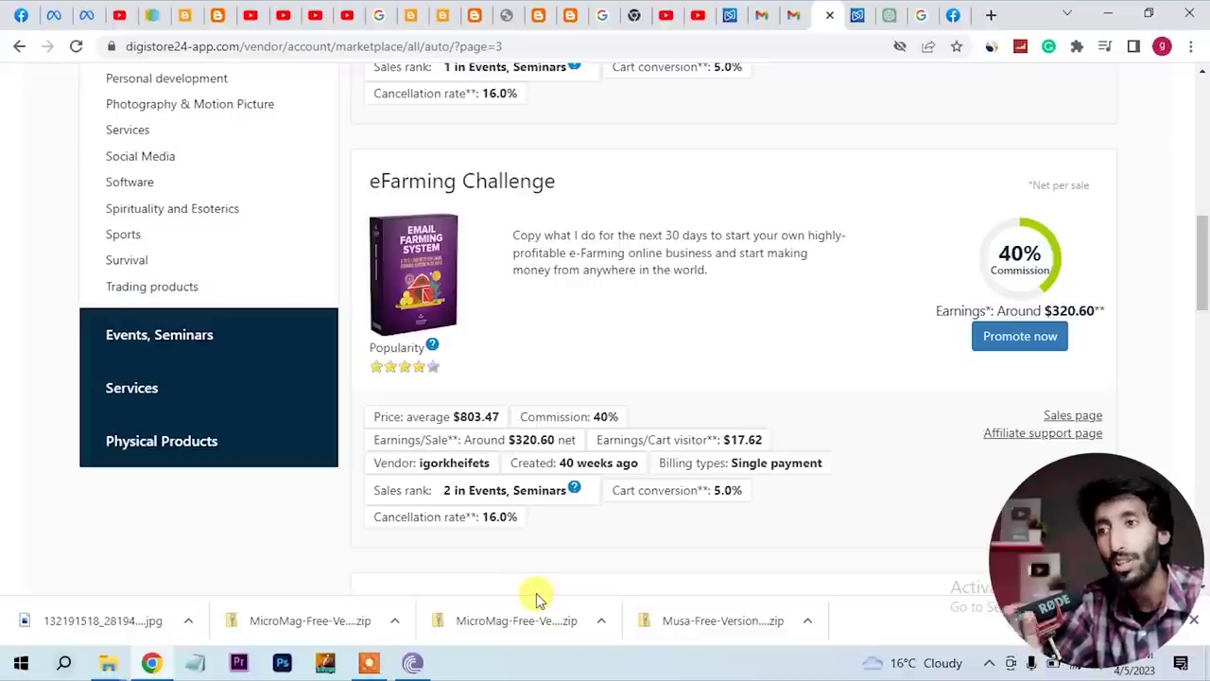
double_click(1068, 308)
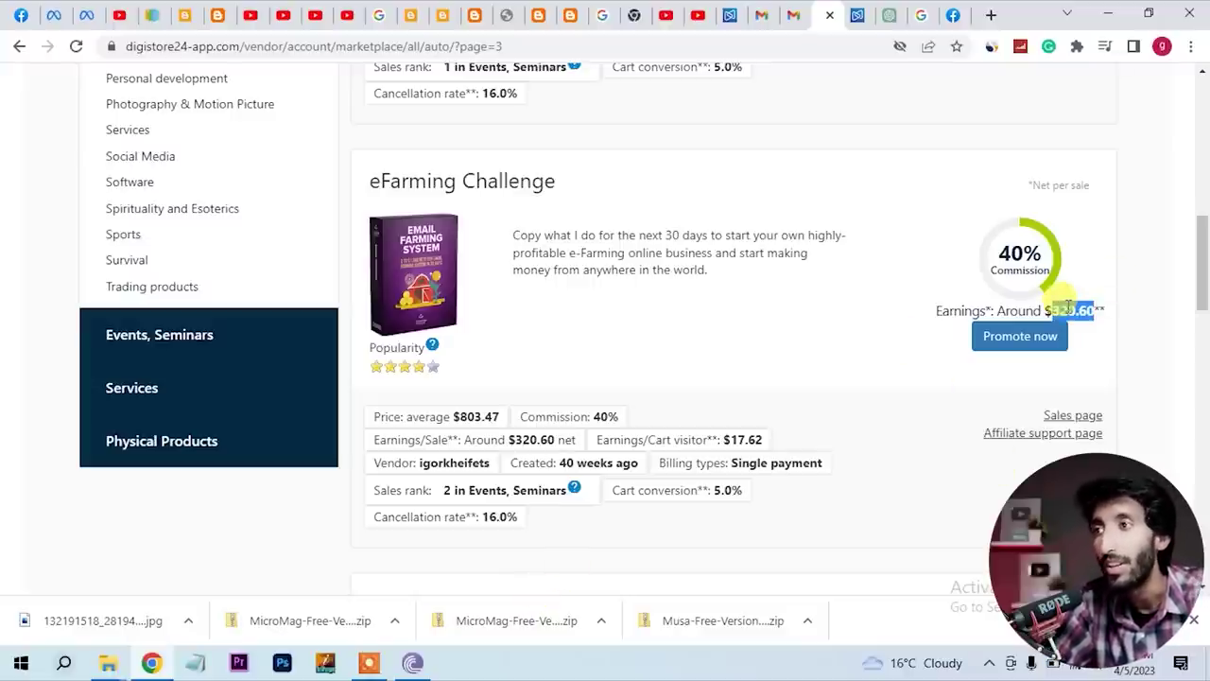
left_click(993, 17)
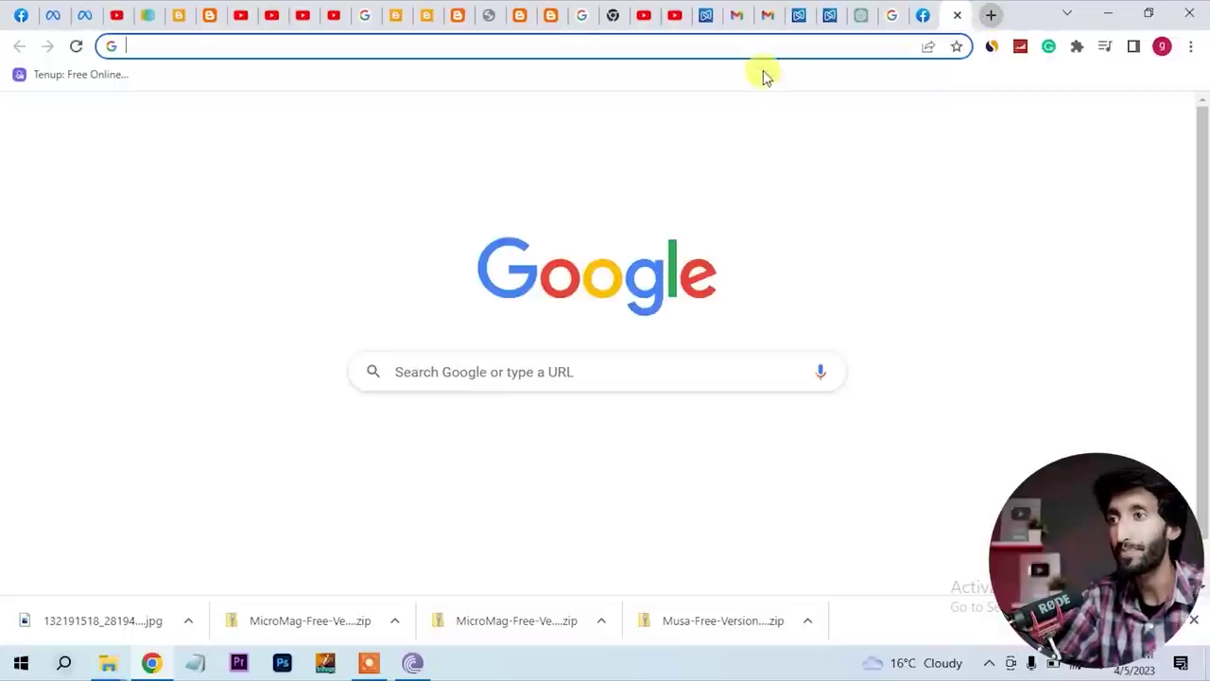
left_click(796, 17)
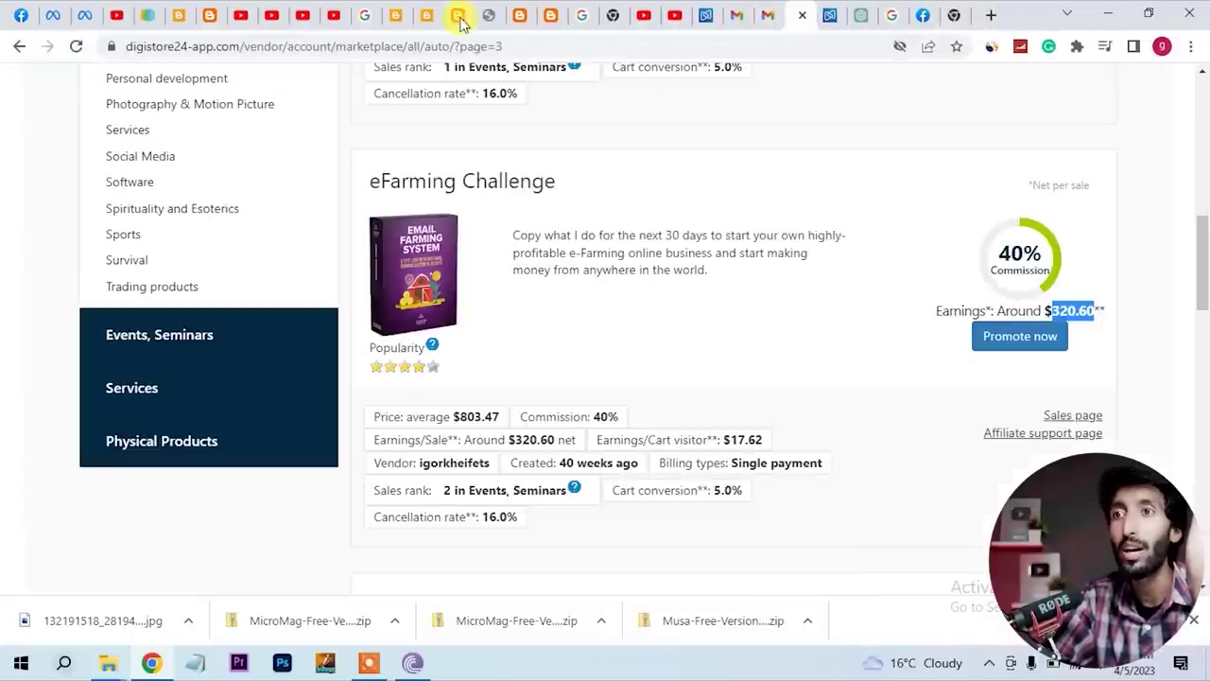
View the live Shop Everything blog from Blogger, look over its home page and open the Men menu link
left_click(398, 16)
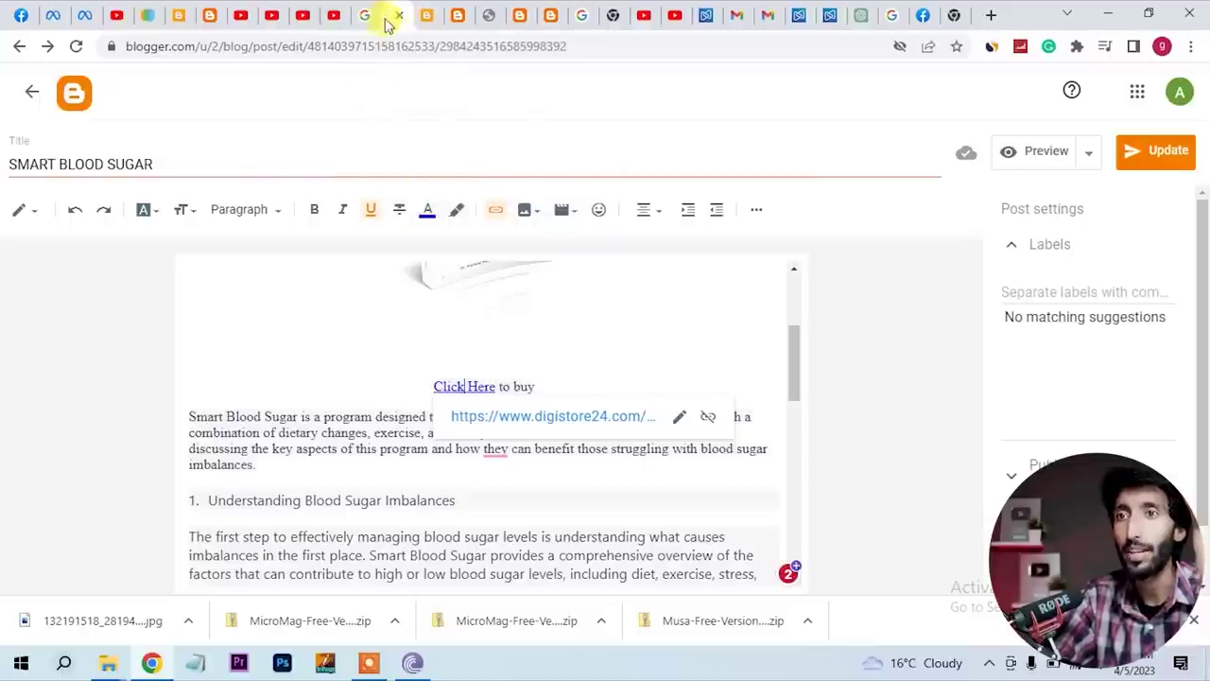
left_click(427, 16)
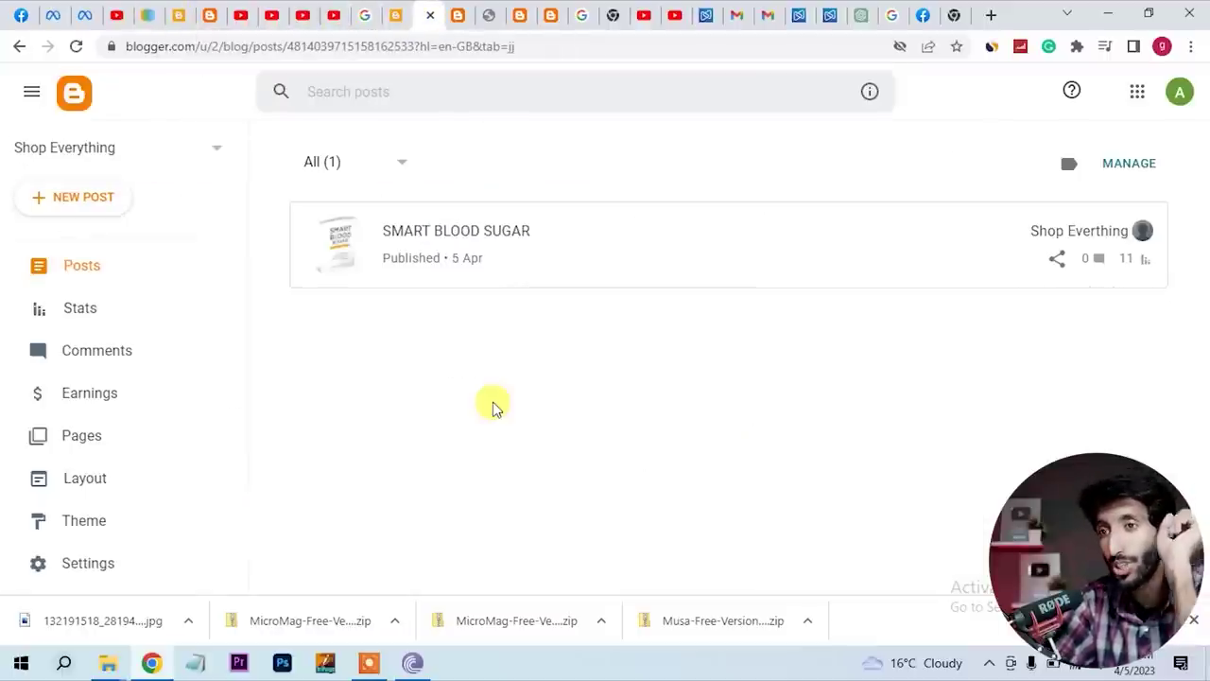
scroll(203, 503, "down", 2)
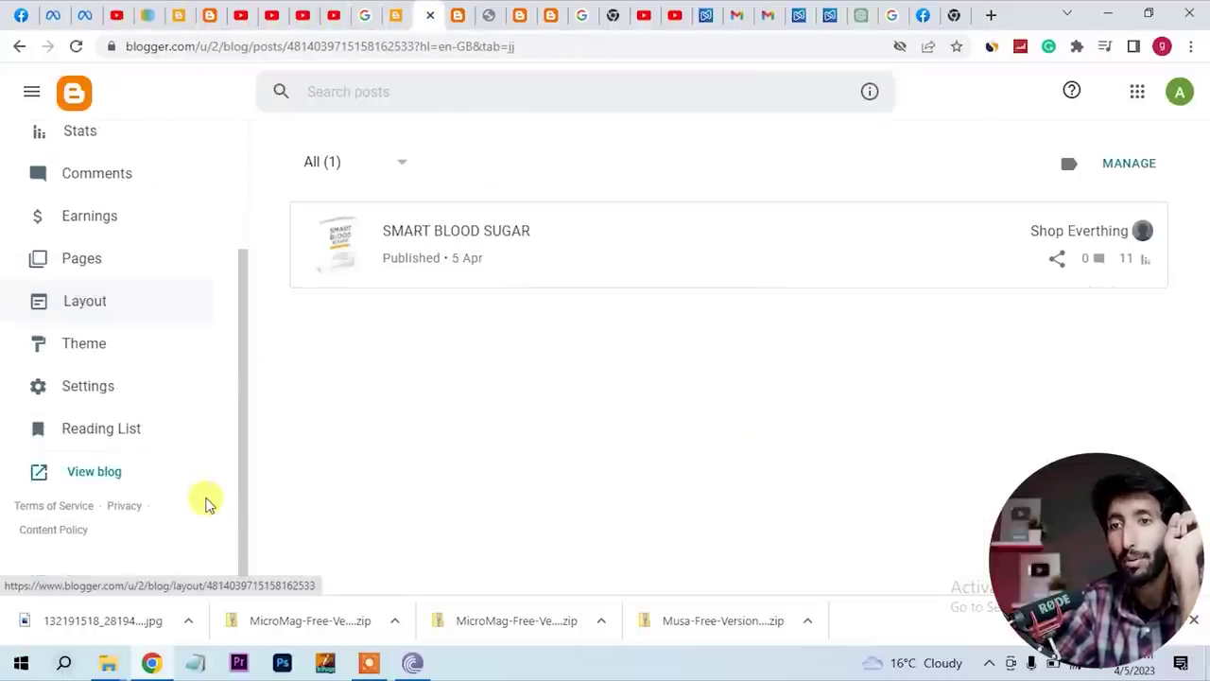
left_click(76, 477)
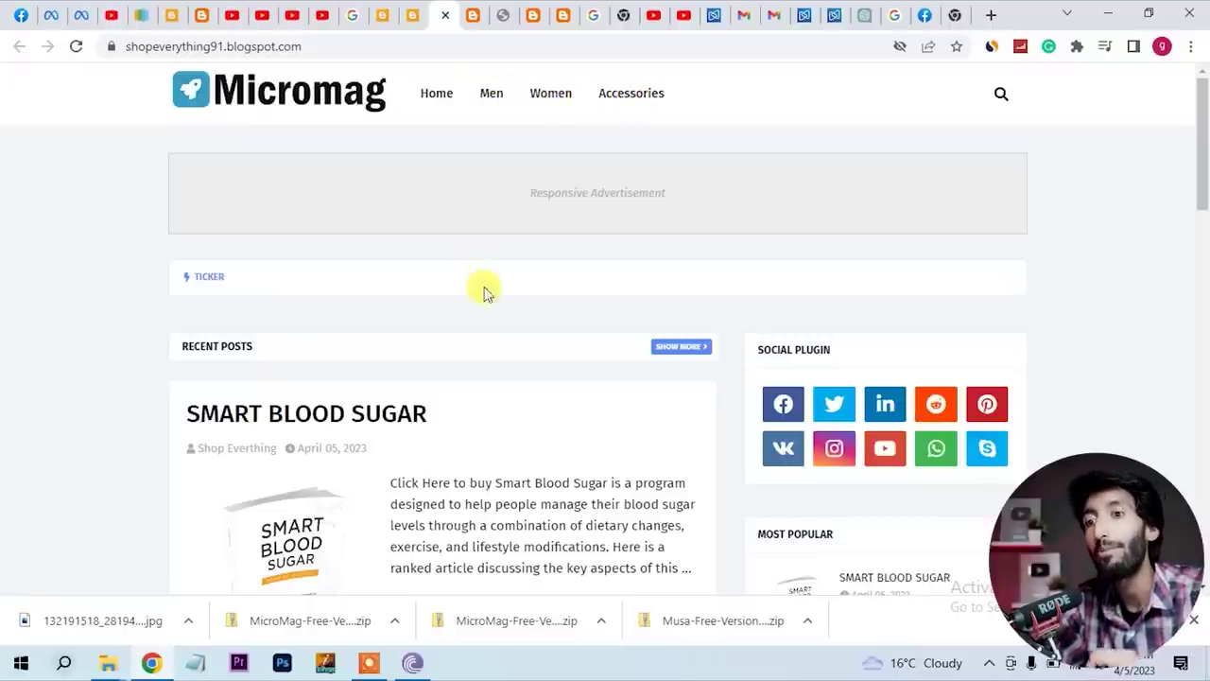
scroll(474, 306, "down", 2)
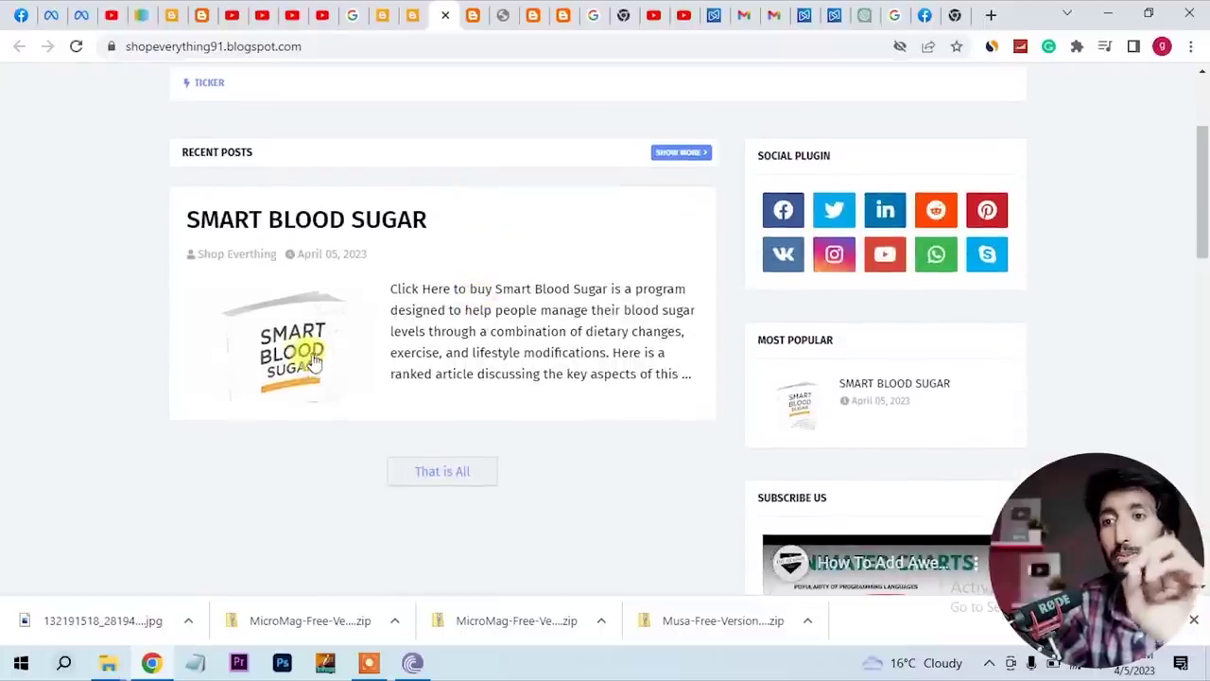
scroll(392, 359, "up", 2)
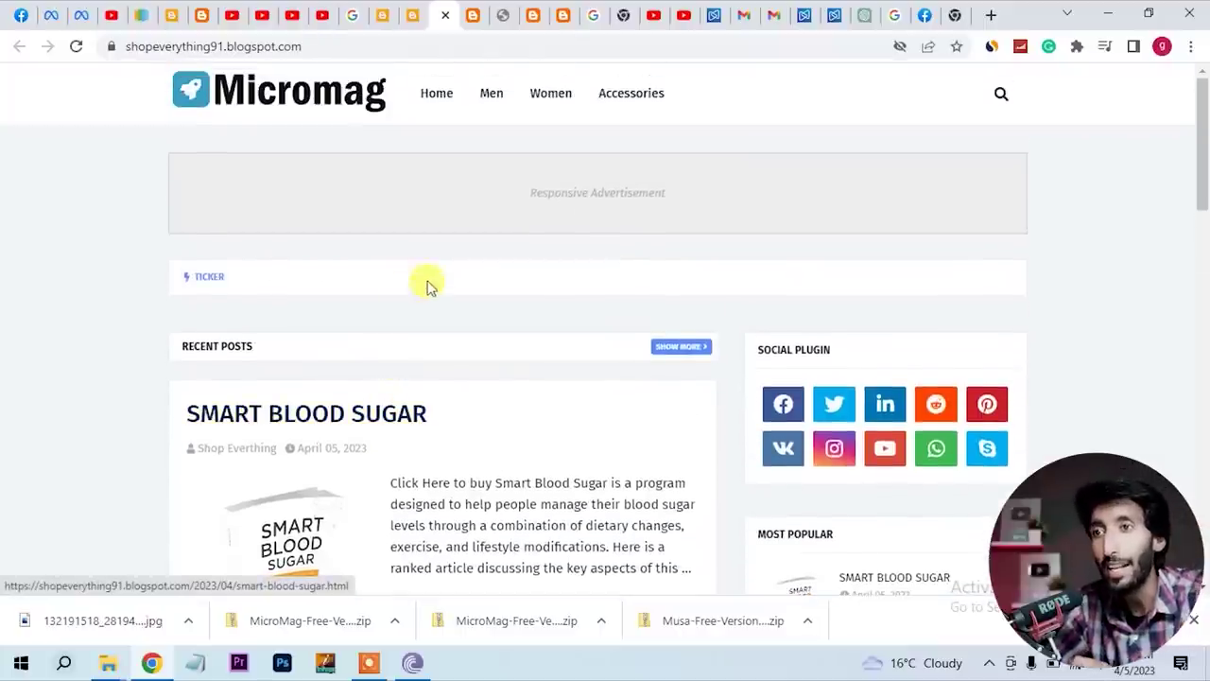
left_click(491, 93)
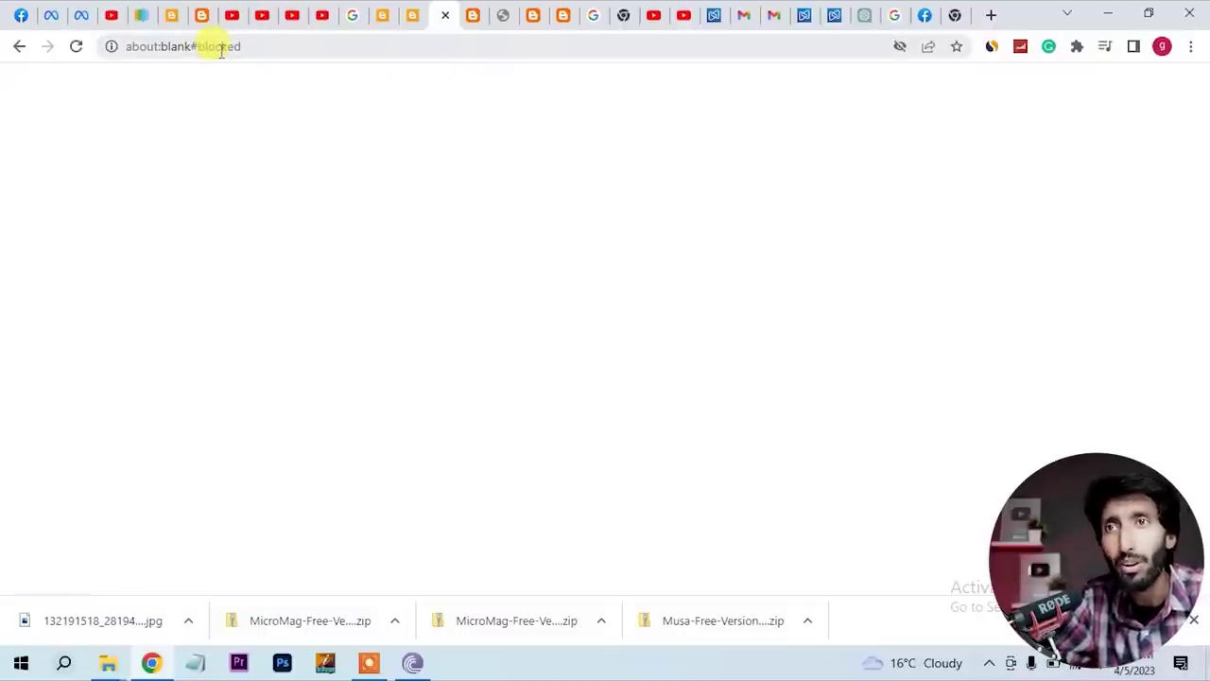
Open the live SMART BLOOD SUGAR post from the Blogger post list and copy its web address
left_click(413, 17)
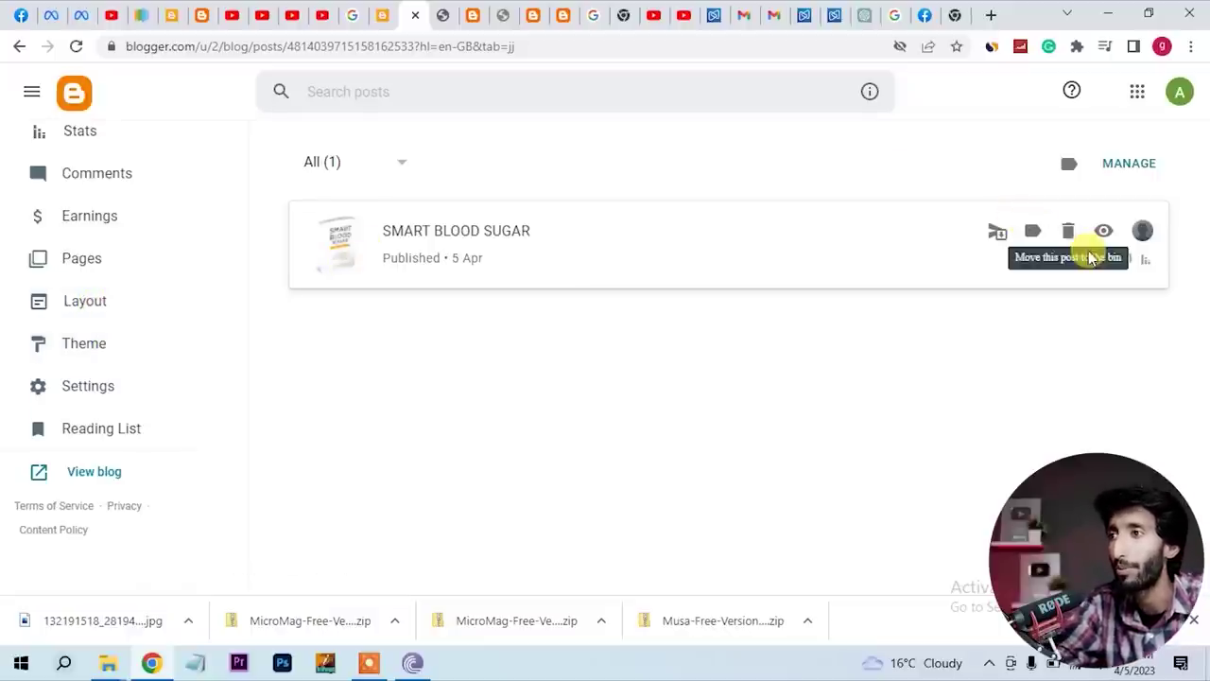
left_click(1102, 233)
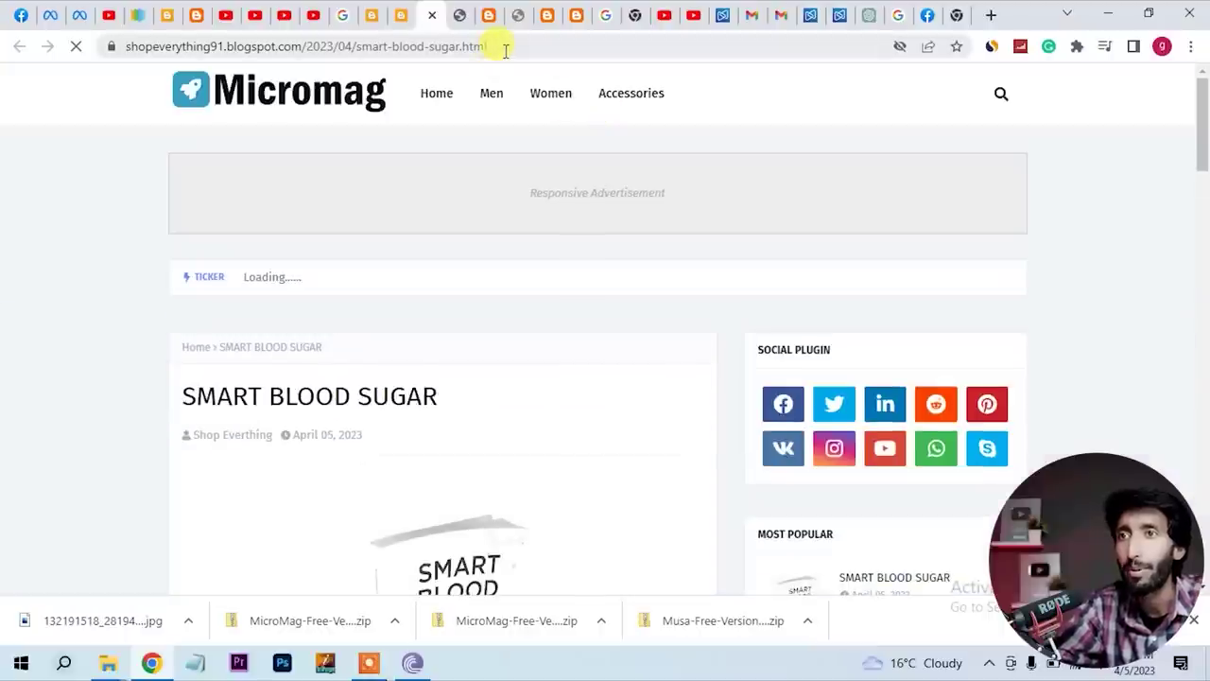
left_click(505, 48)
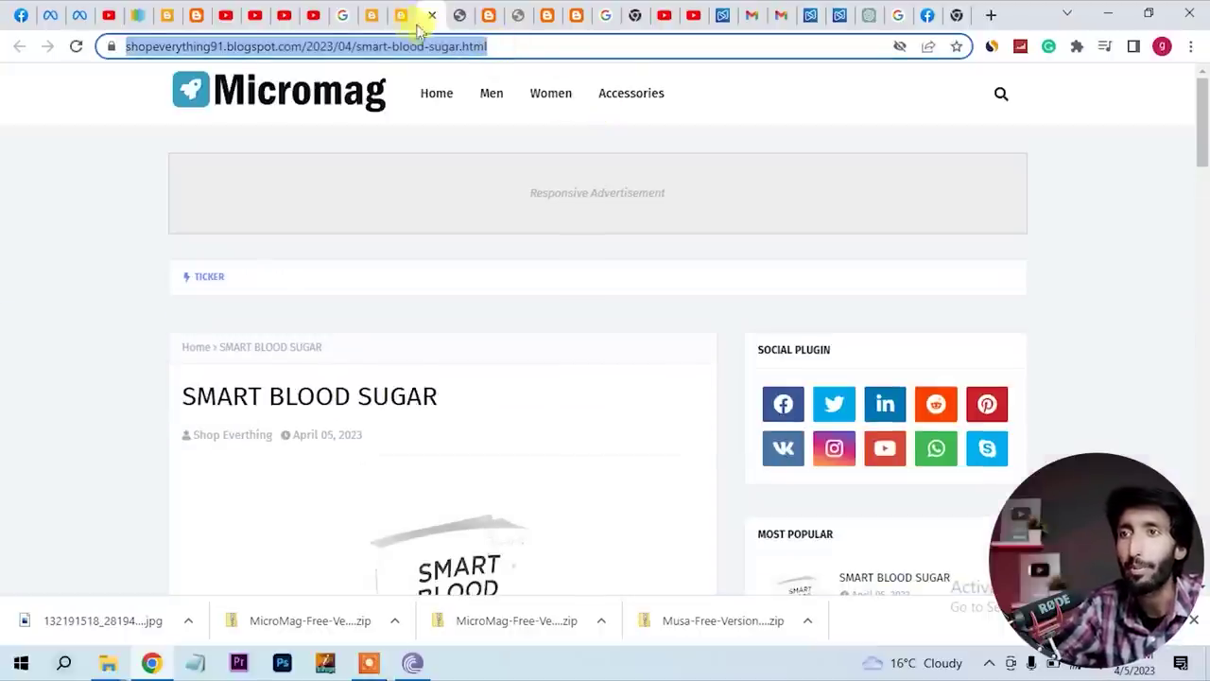
Open the Main Menu link list in the blog layout and delete the Women, Men and Accessories items
left_click(372, 16)
left_click(397, 16)
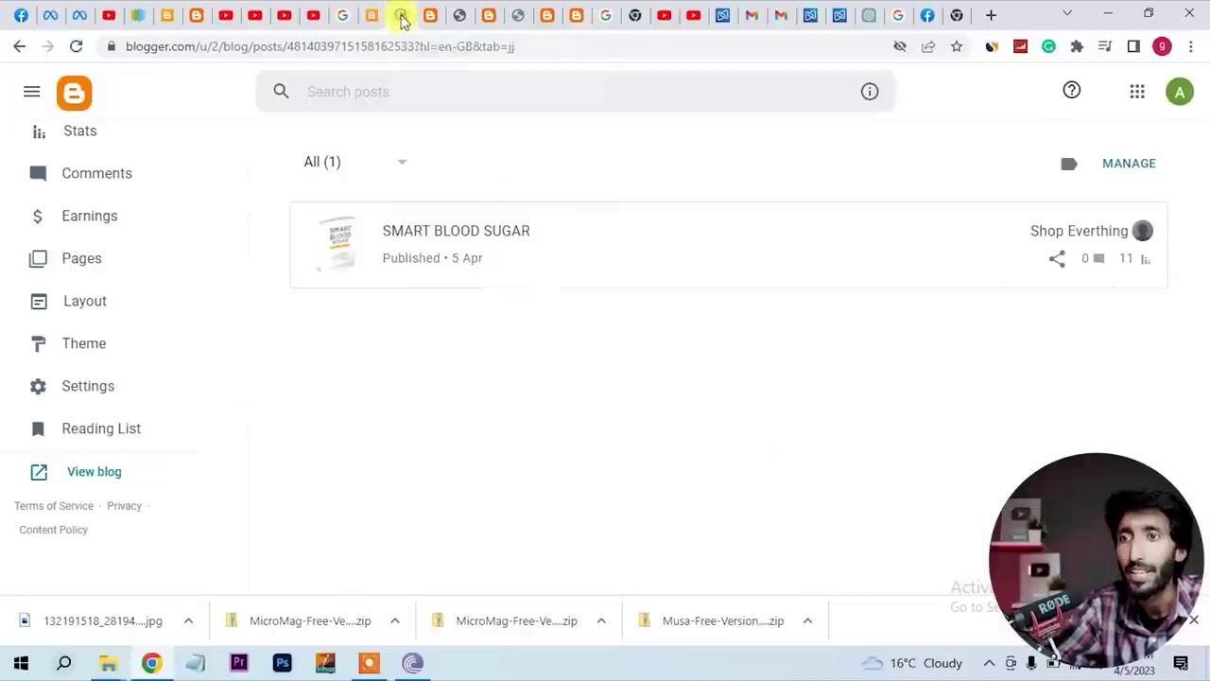
left_click(104, 310)
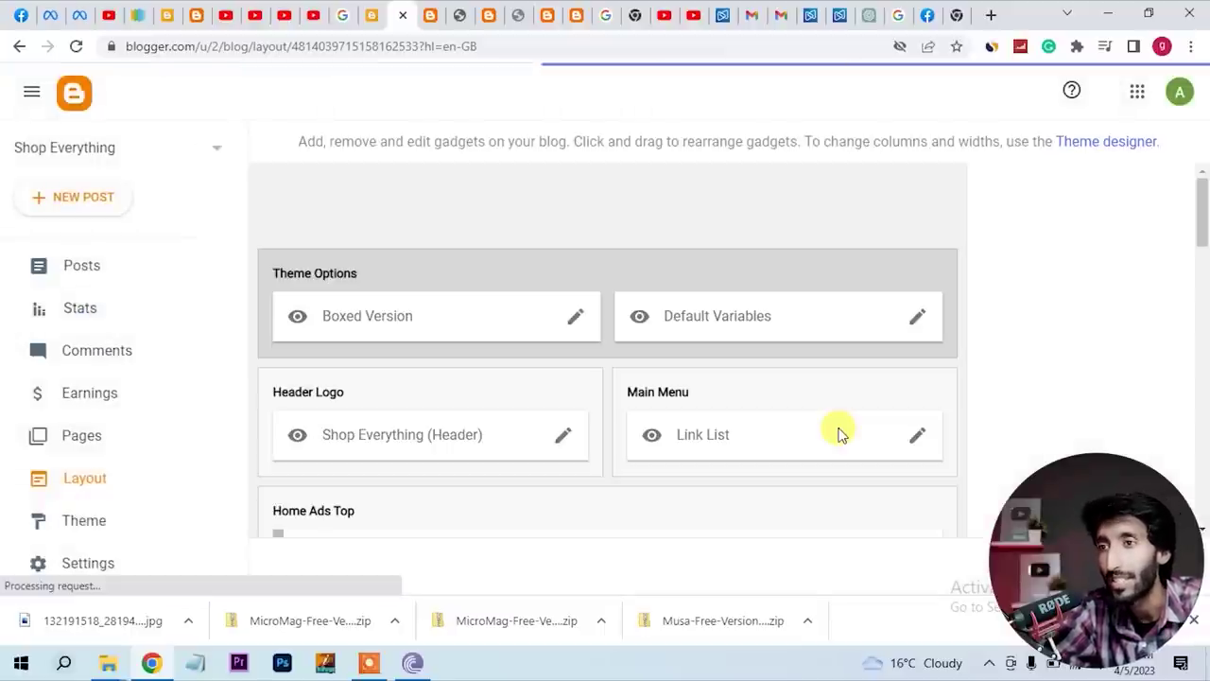
left_click(917, 441)
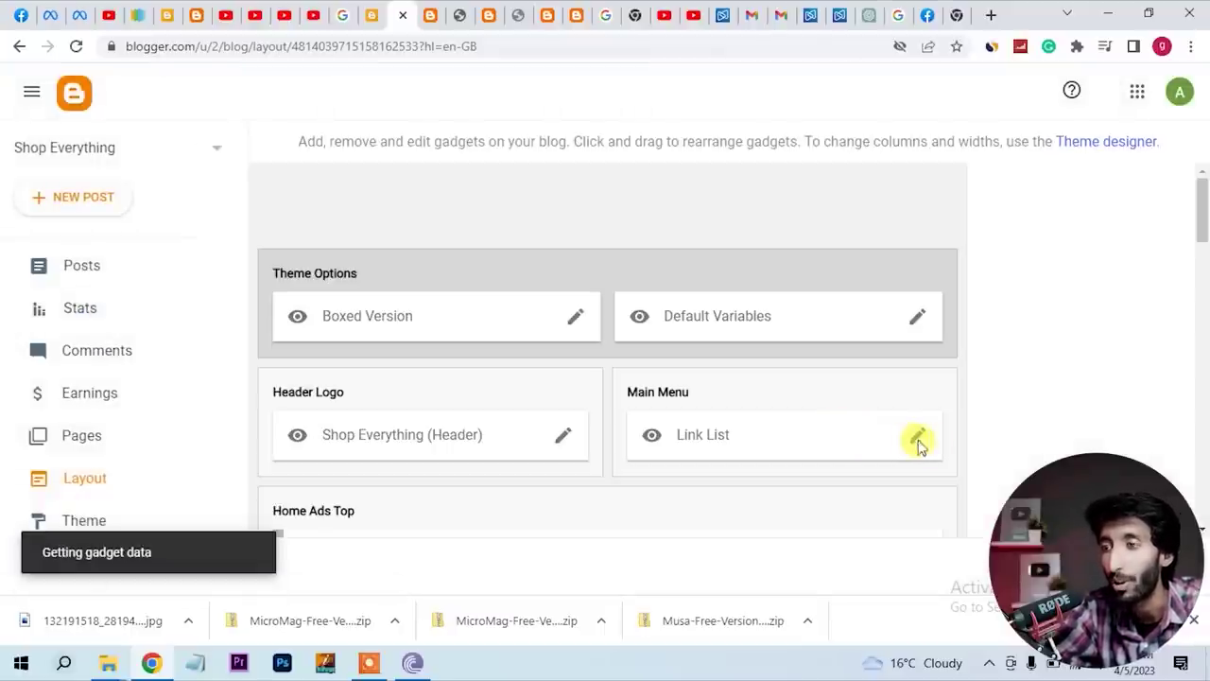
left_click_drag(790, 281, 803, 438)
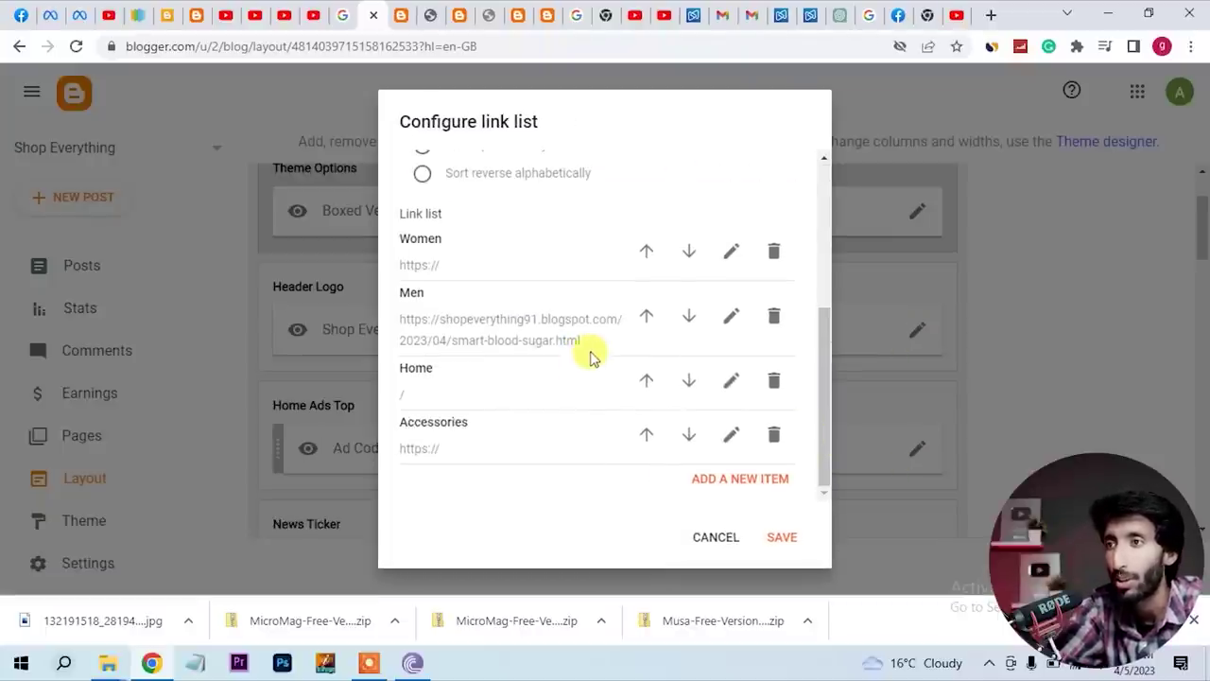
left_click(773, 250)
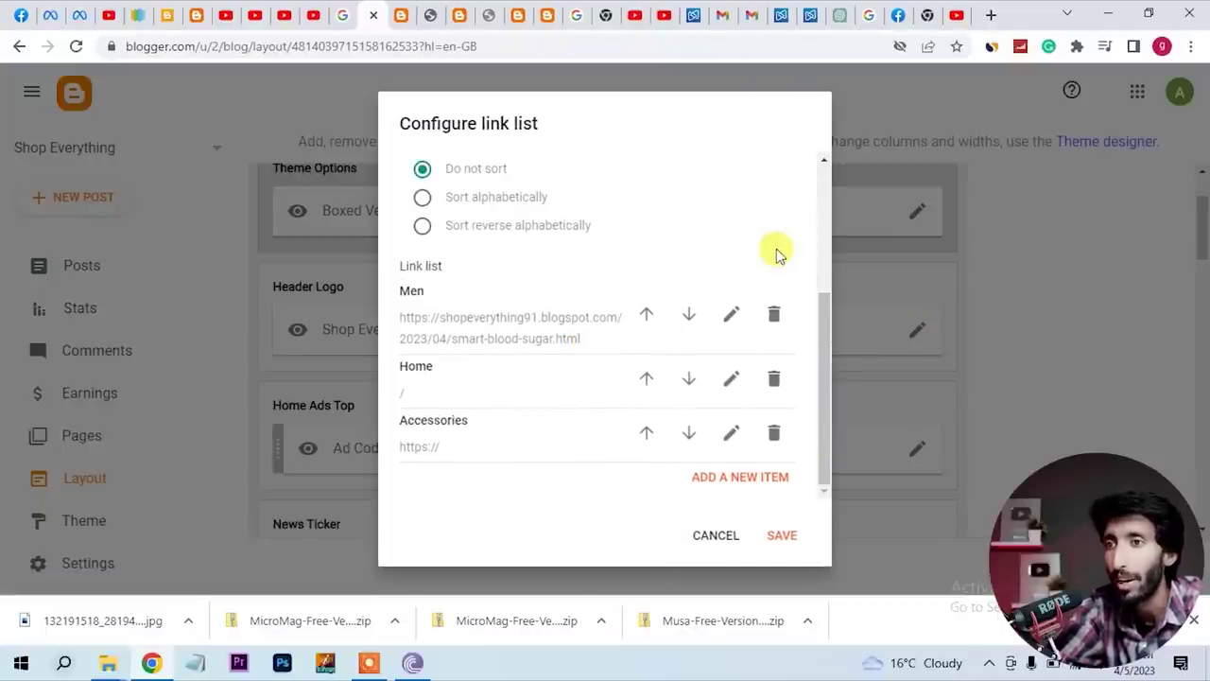
left_click(773, 318)
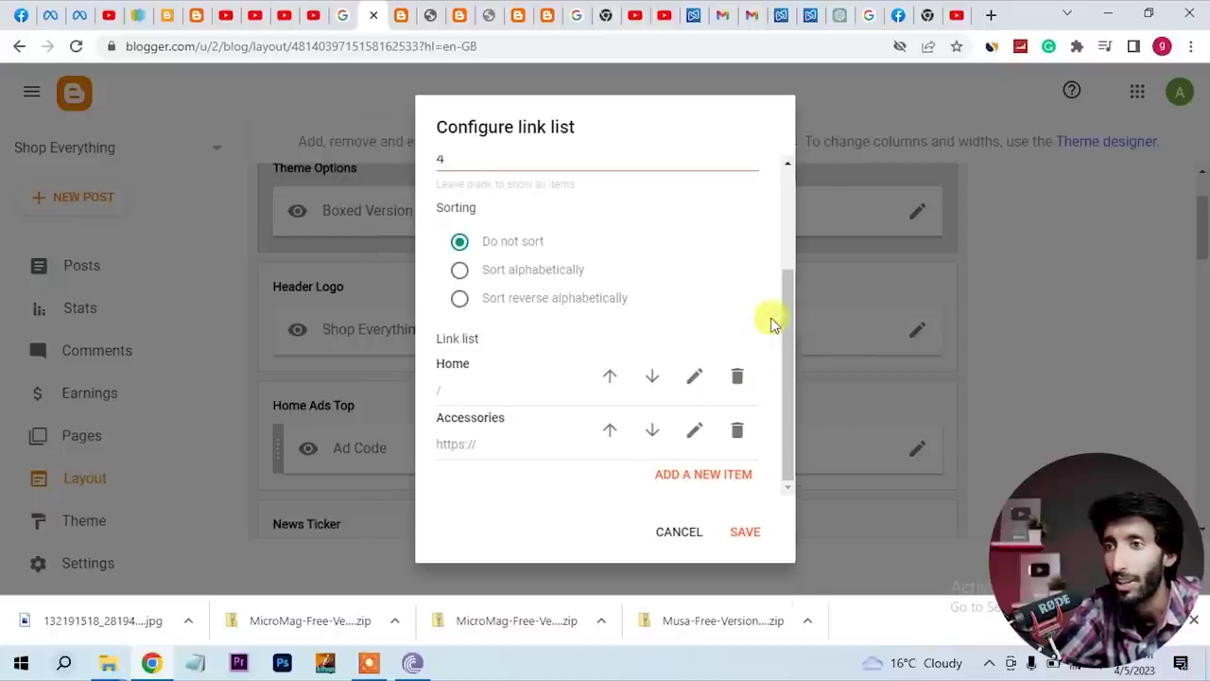
left_click(740, 433)
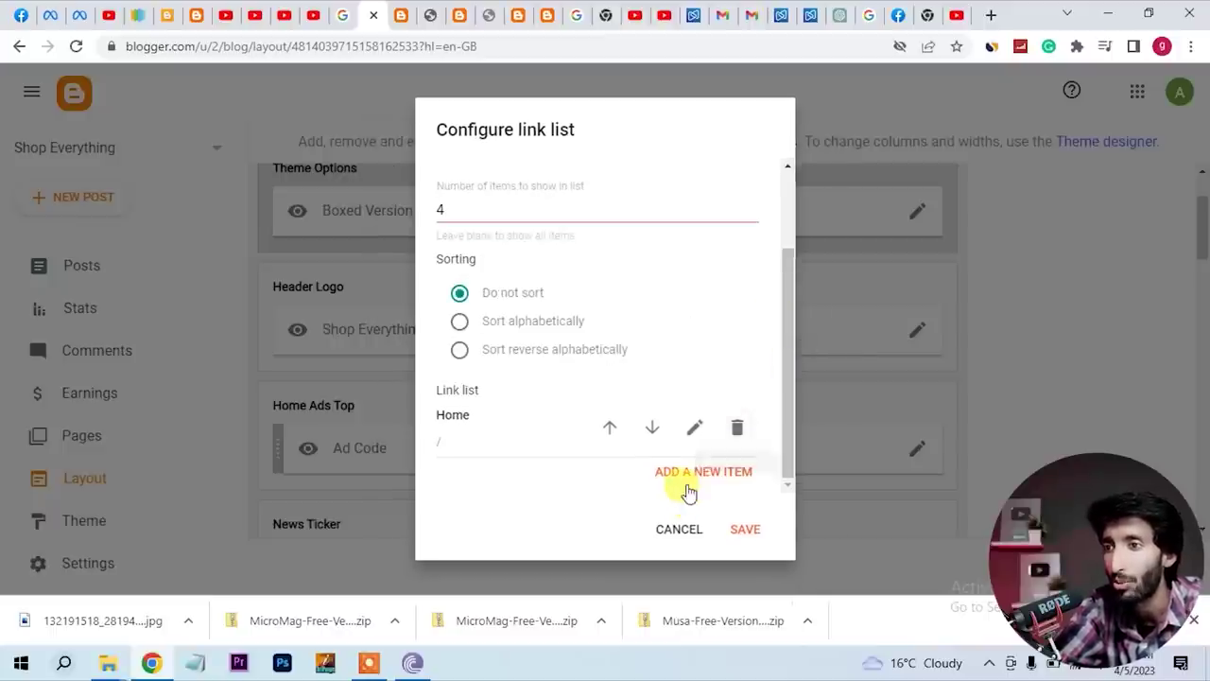
Add a new item to the link list and set the number of items to show to 2
left_click(692, 477)
left_click(509, 196)
type("2")
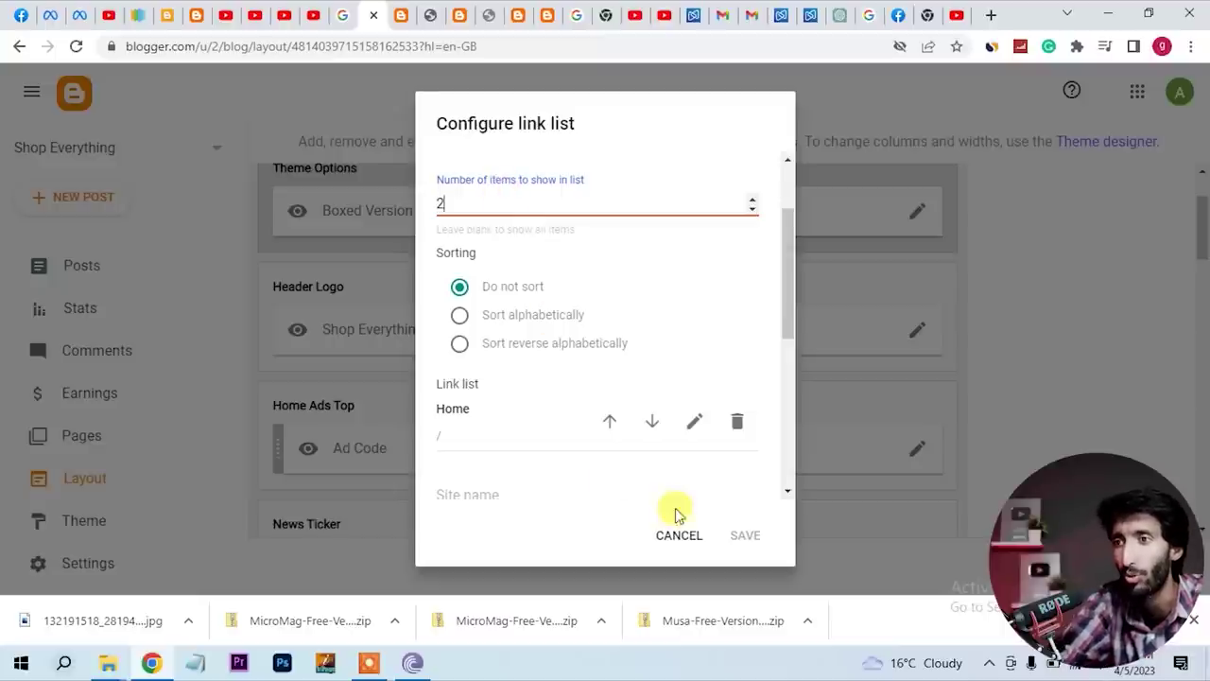
scroll(708, 440, "down", 2)
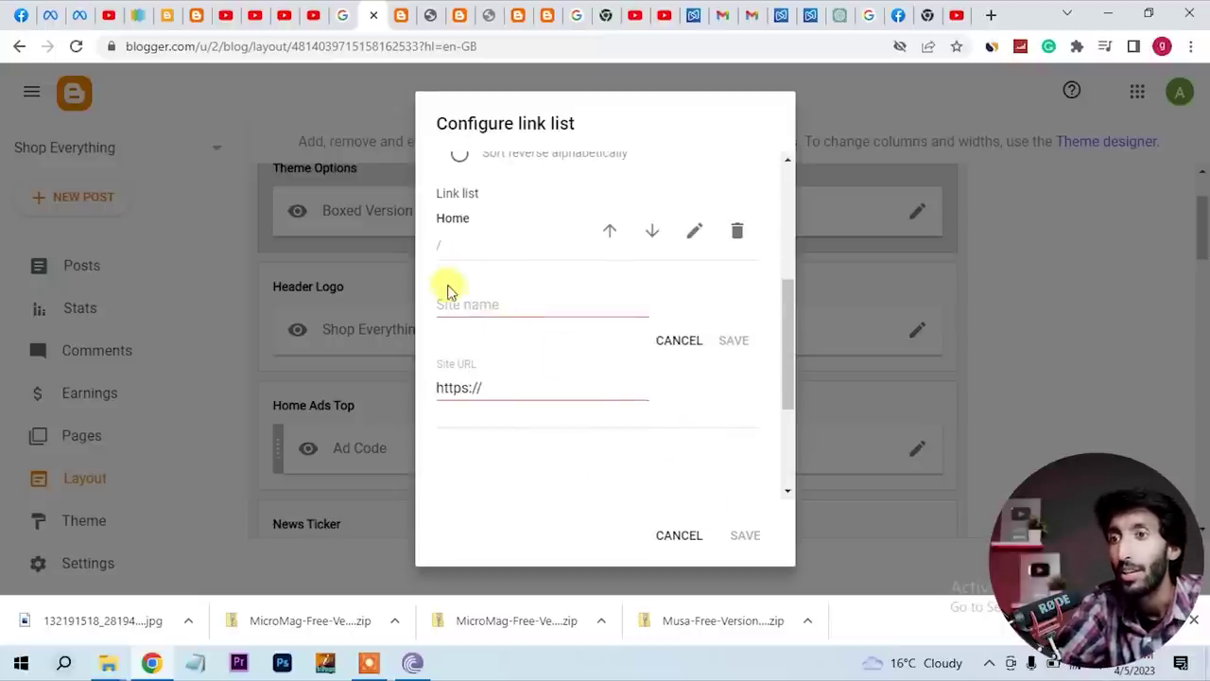
left_click(464, 310)
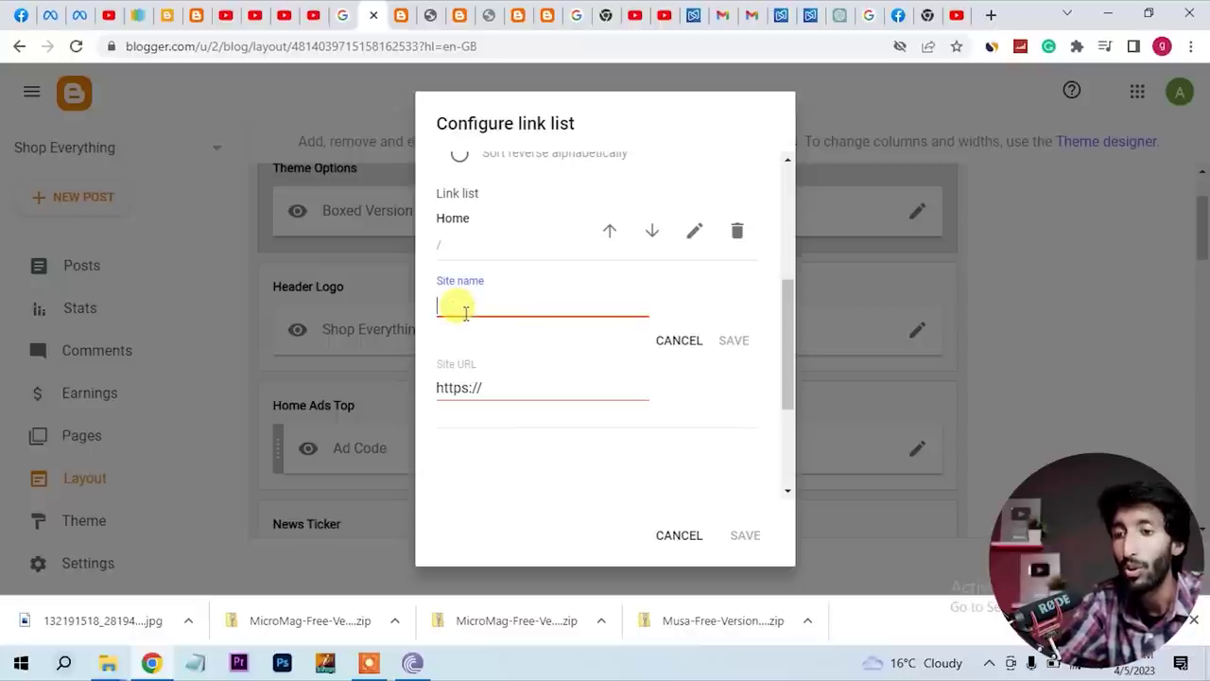
type("Health")
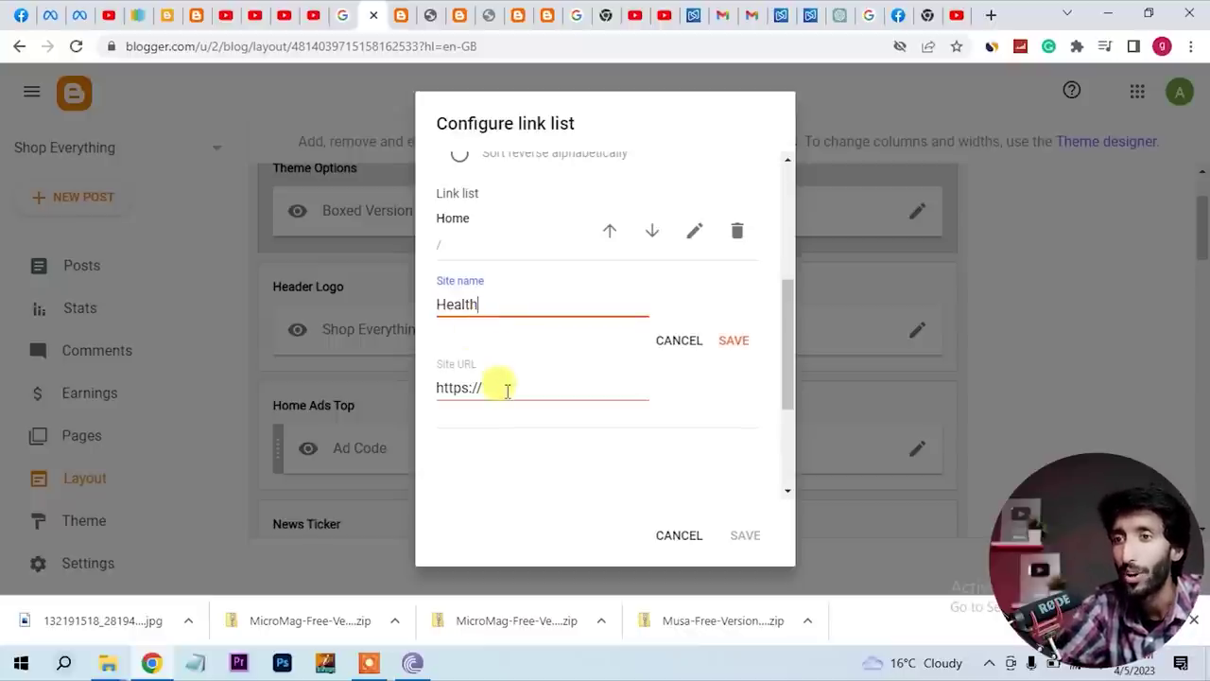
left_click_drag(500, 387, 399, 383)
key("BackSpace")
type("/2023/04/smart-blood-sugar.html")
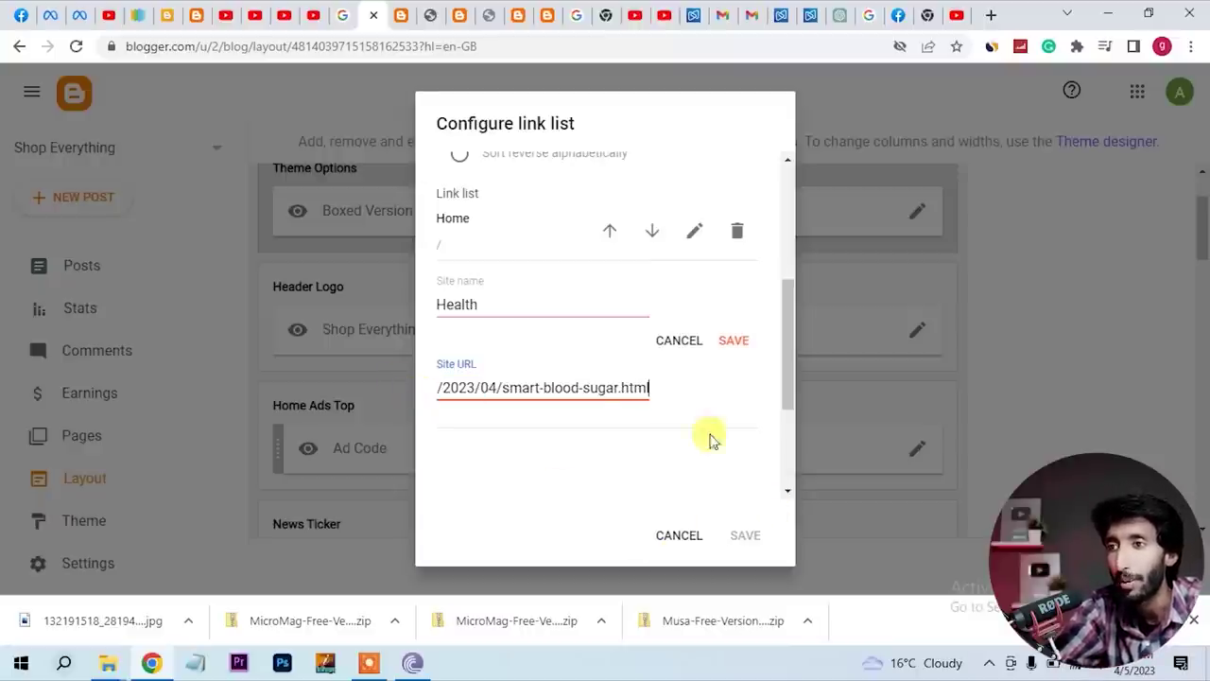
left_click(734, 342)
left_click(782, 534)
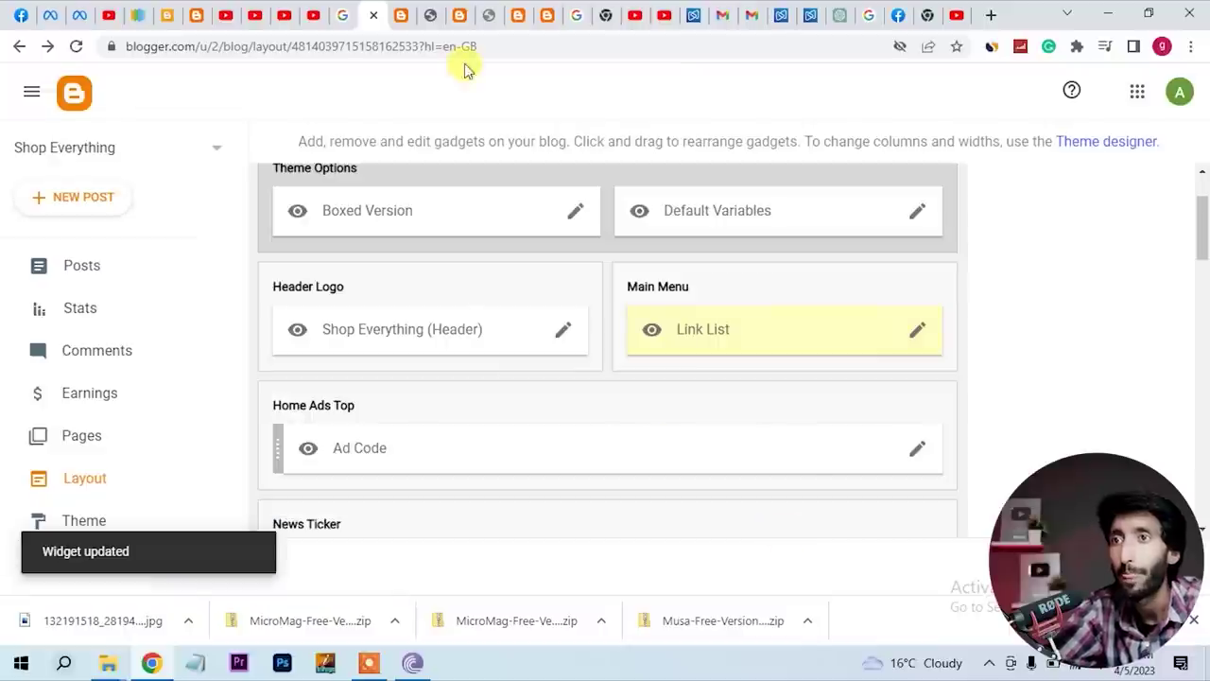
Reload the live blog's home page and open the Health menu link to check that it leads to the post
left_click(432, 18)
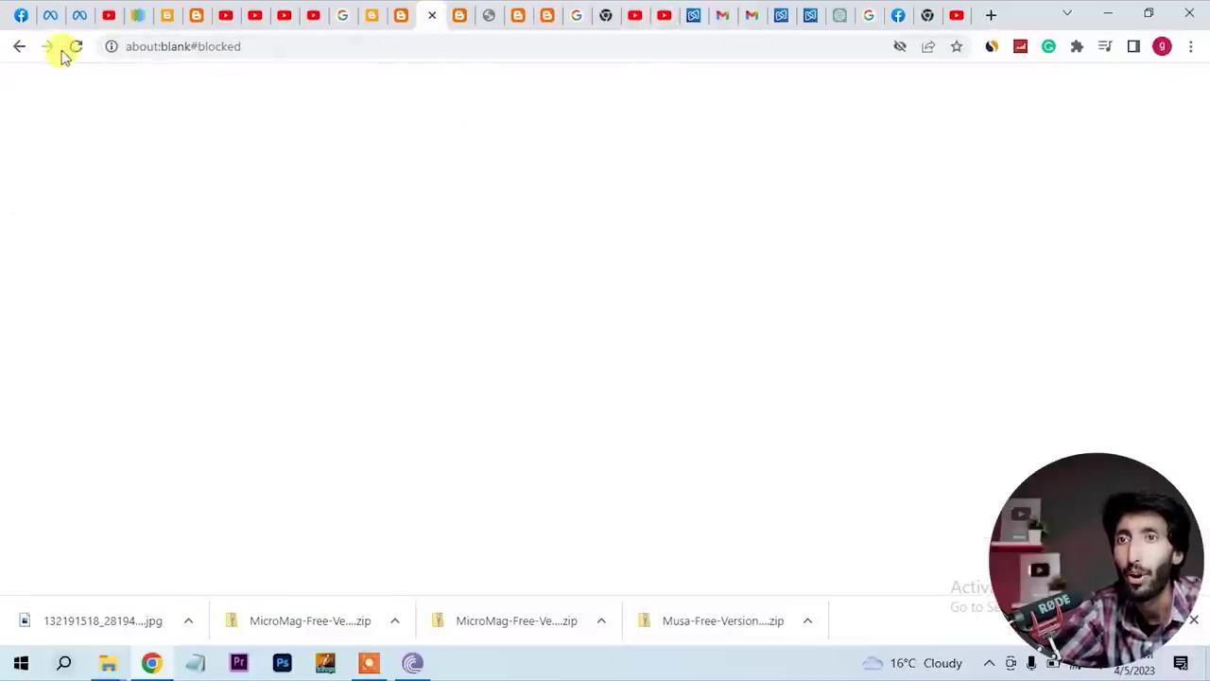
left_click(21, 46)
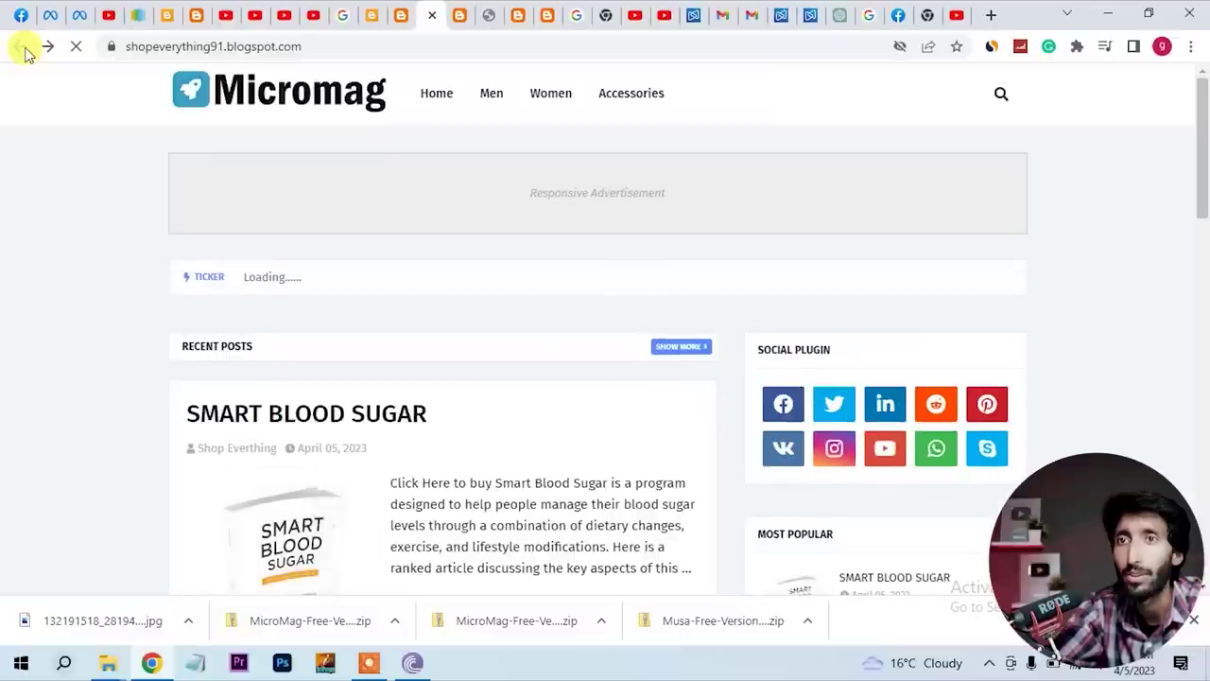
left_click(75, 47)
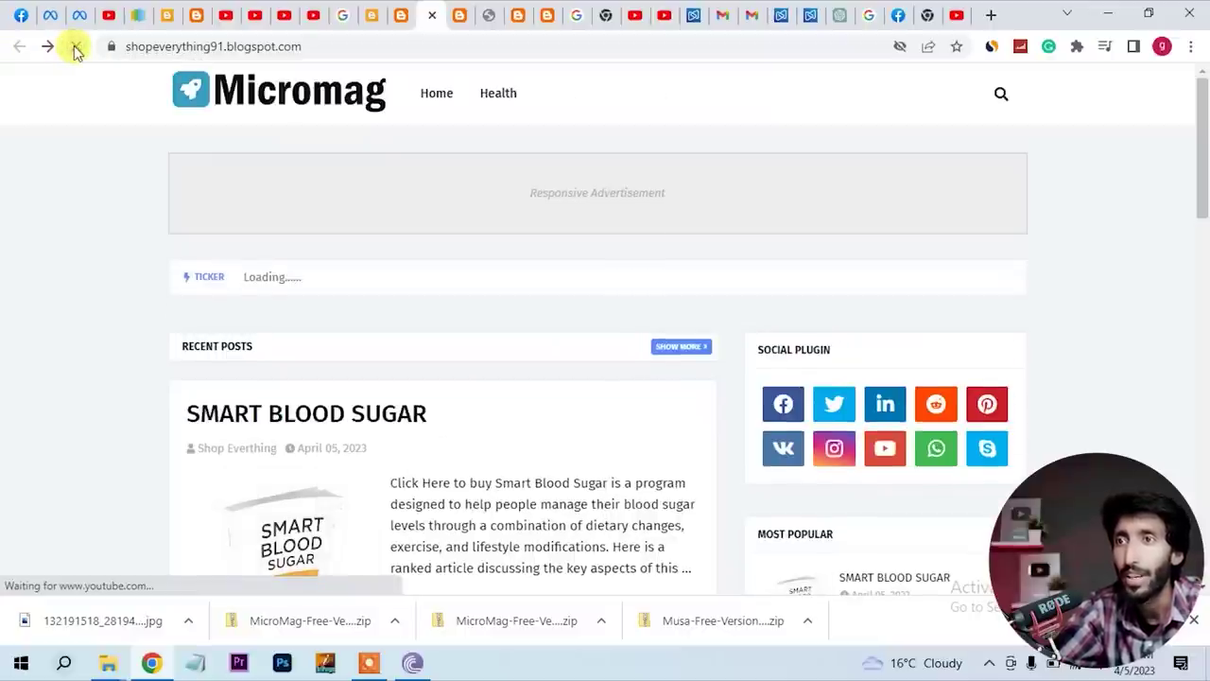
left_click(506, 101)
scroll(473, 400, "down", 1)
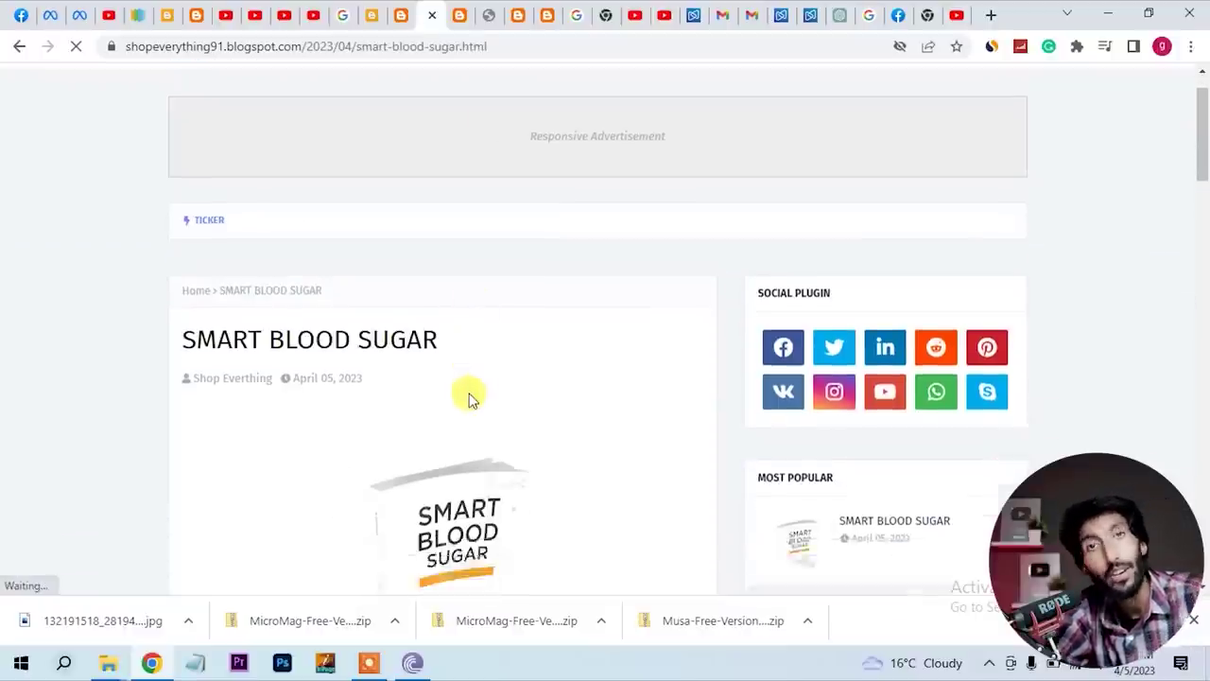
scroll(472, 400, "down", 1)
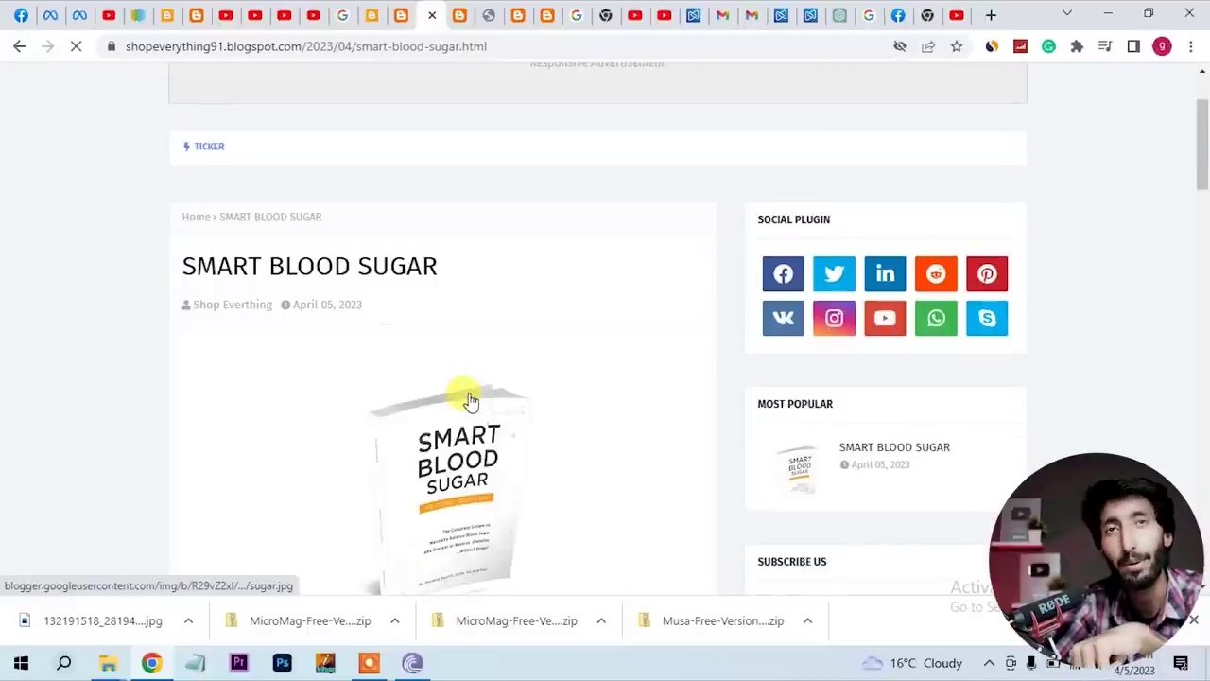
scroll(471, 401, "up", 2)
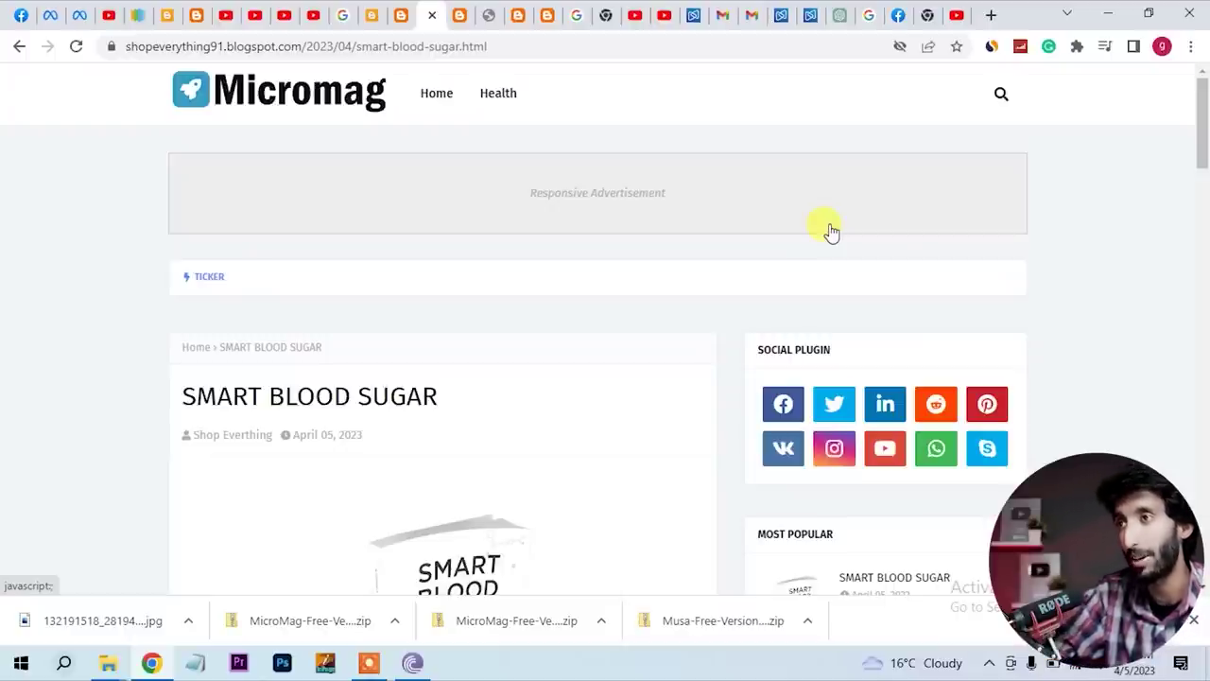
Find the Adsterra website through Google in a new browser tab and start signing up as a publisher
left_click(991, 14)
type("g")
key("Return")
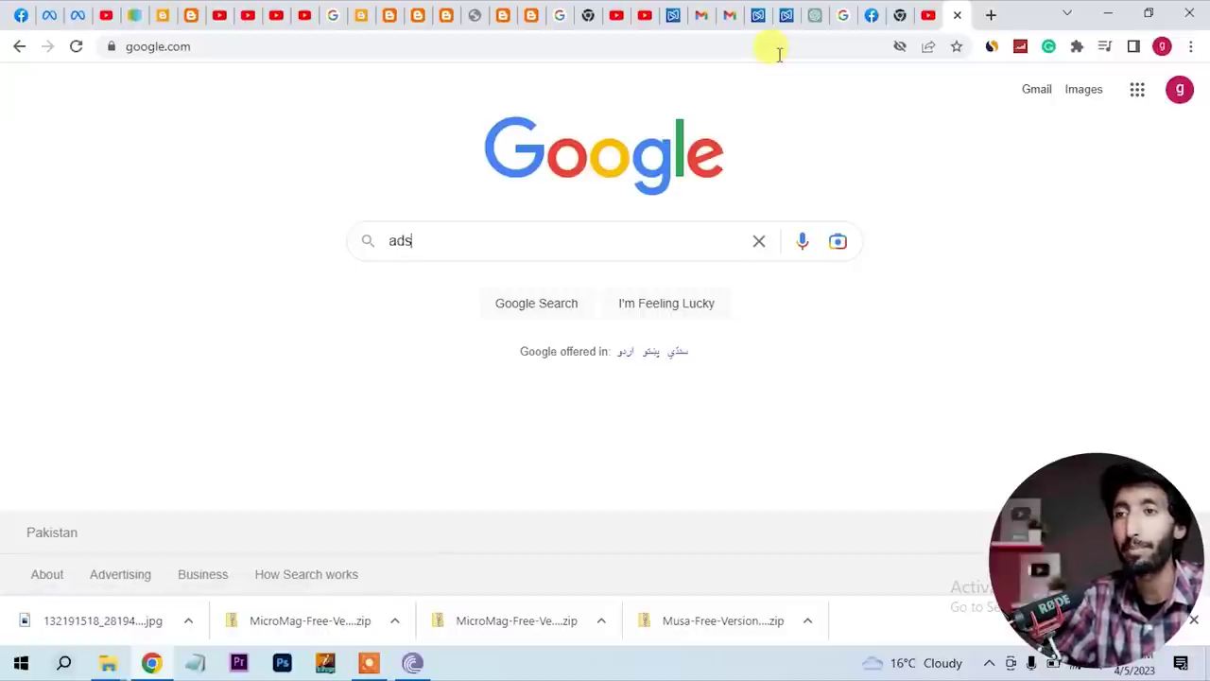
key("Down")
key("Down")
key("Return")
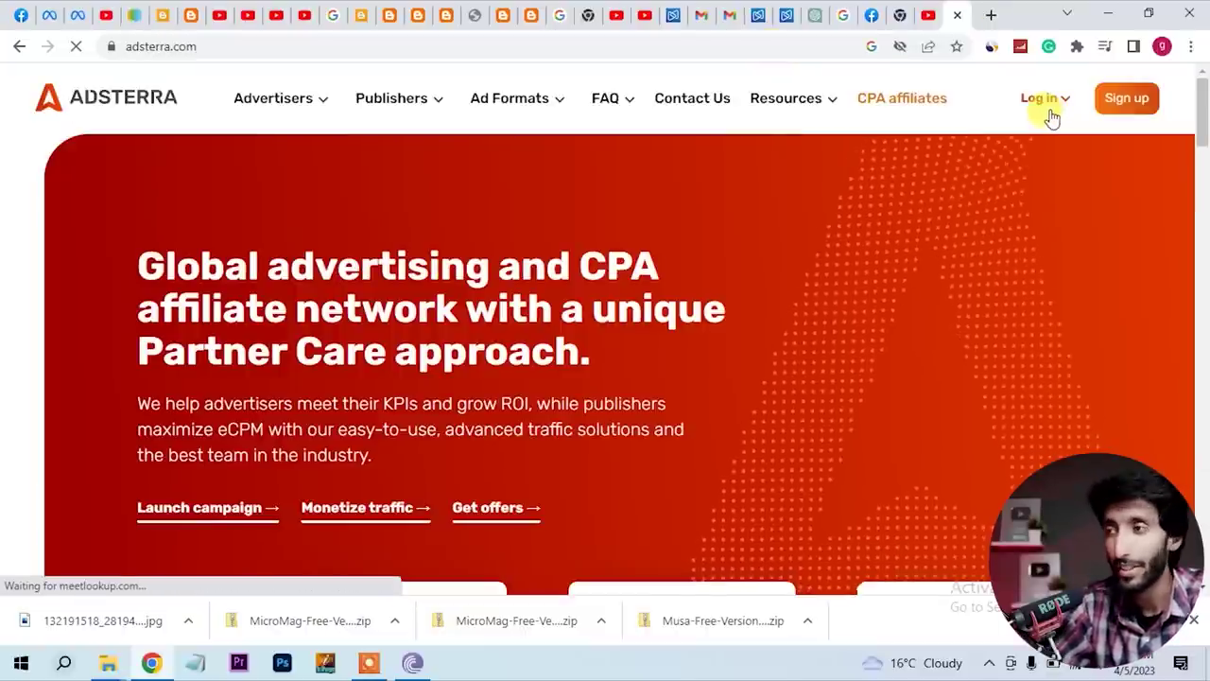
left_click(1142, 98)
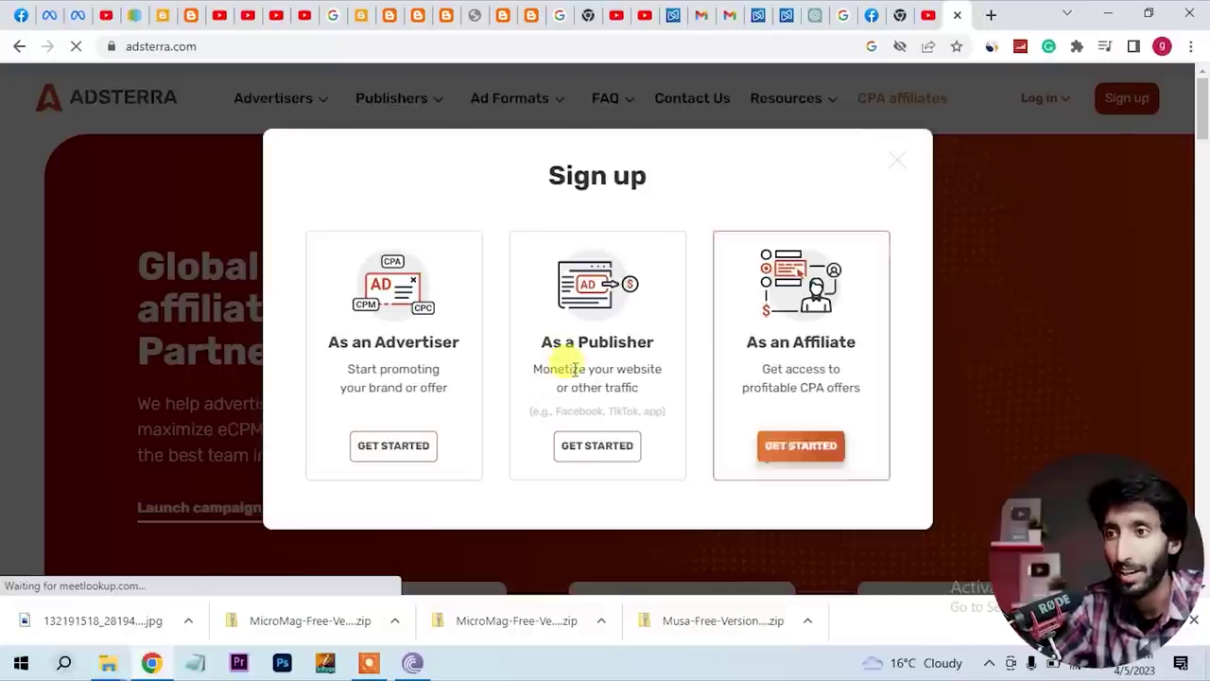
left_click(612, 447)
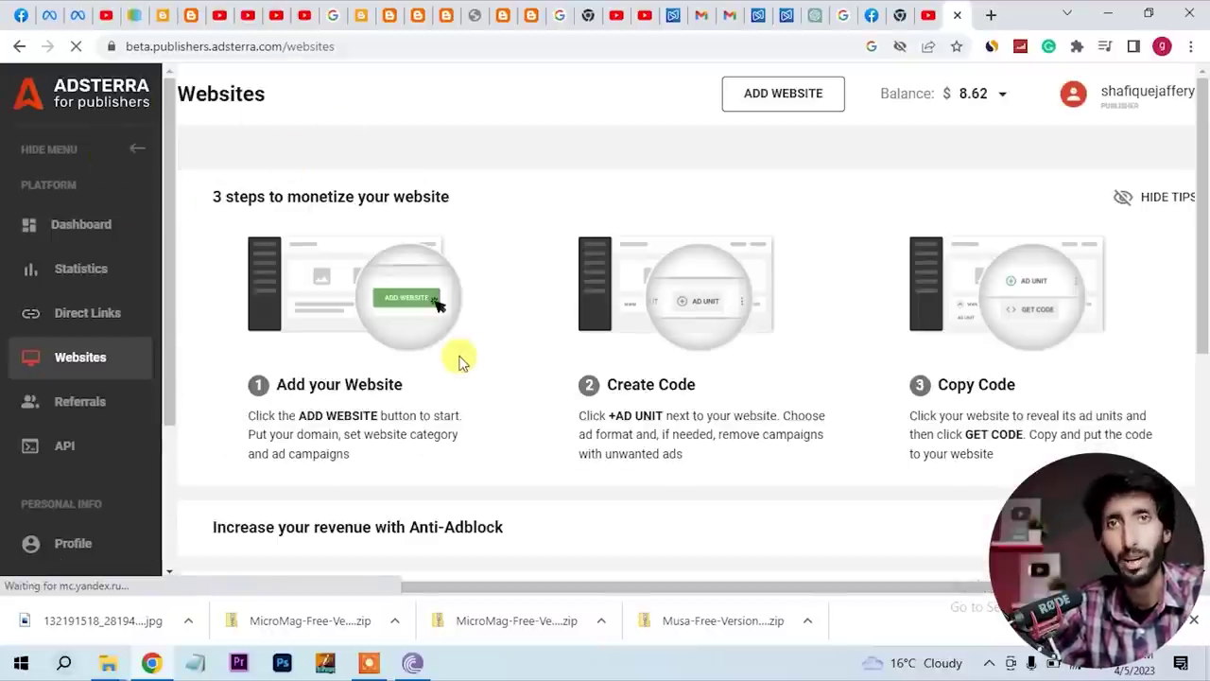
Look over the publisher Websites page, including the monetization steps and the list of added websites
scroll(462, 359, "up", 1)
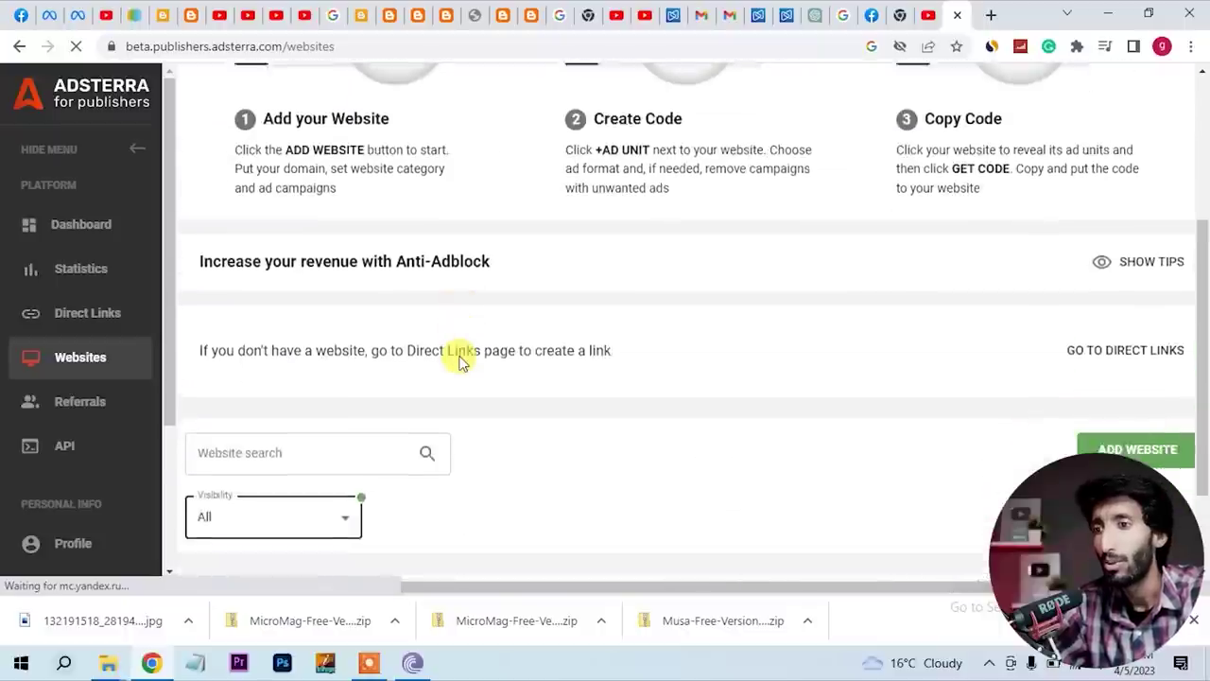
scroll(462, 359, "down", 1)
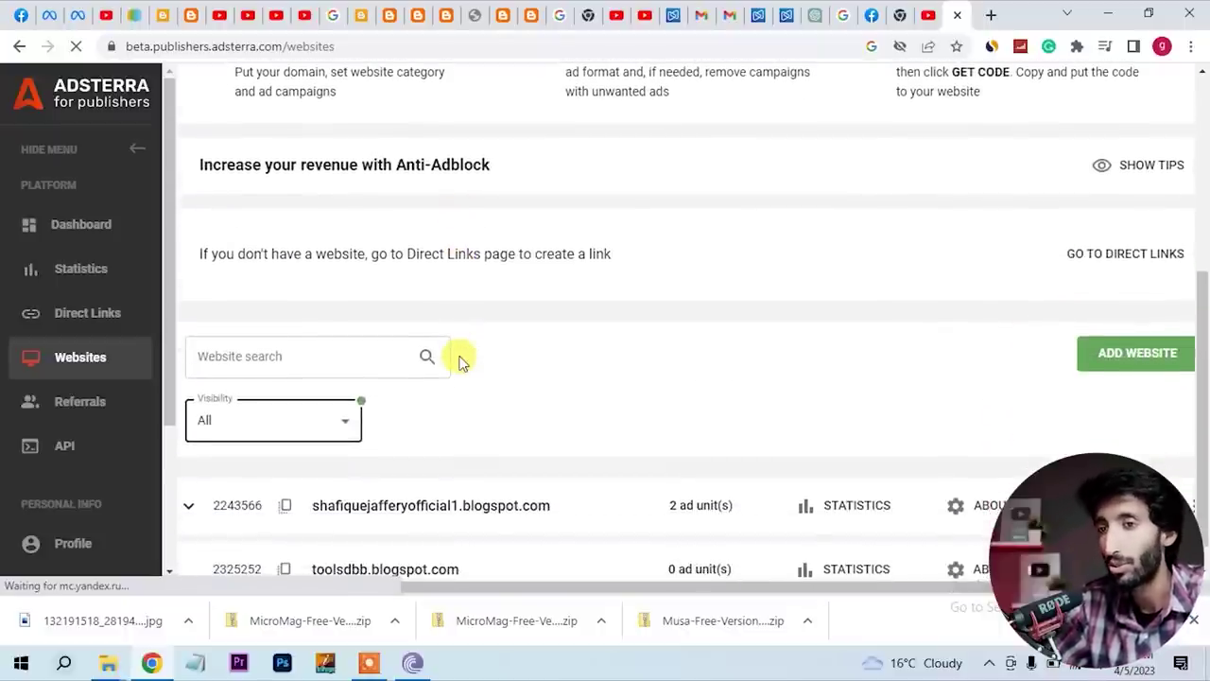
scroll(462, 360, "down", 1)
scroll(460, 359, "left", 1)
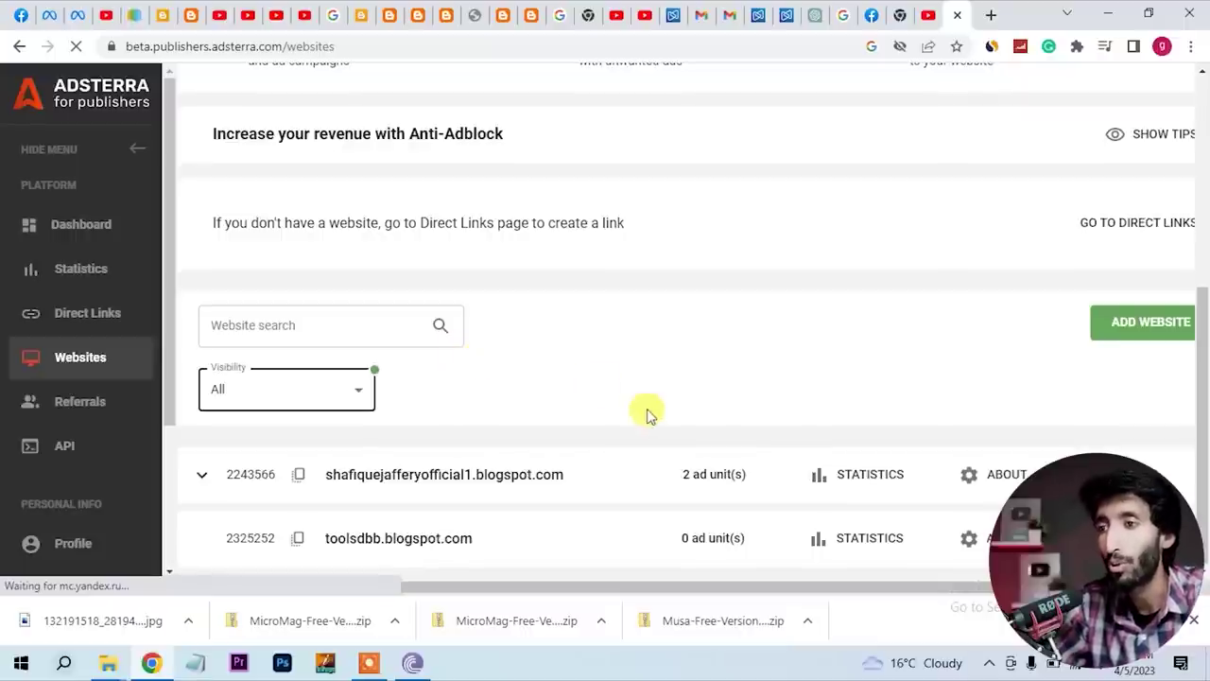
scroll(653, 421, "right", 1)
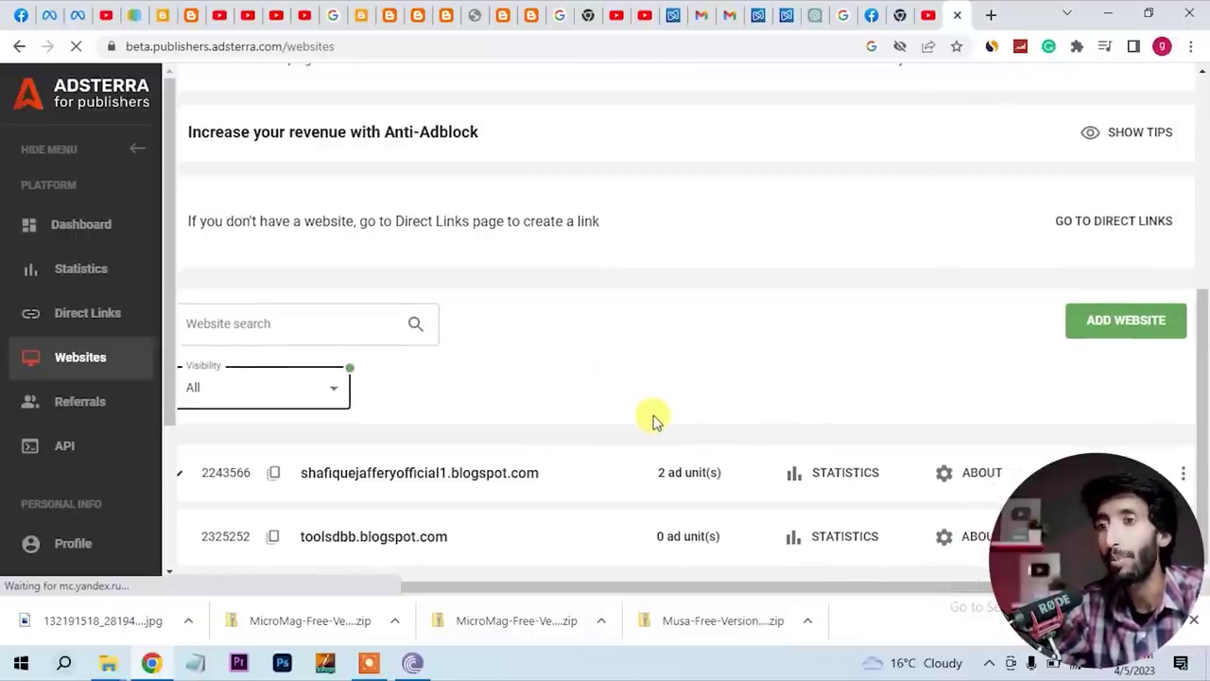
scroll(653, 421, "up", 3)
scroll(652, 419, "down", 1)
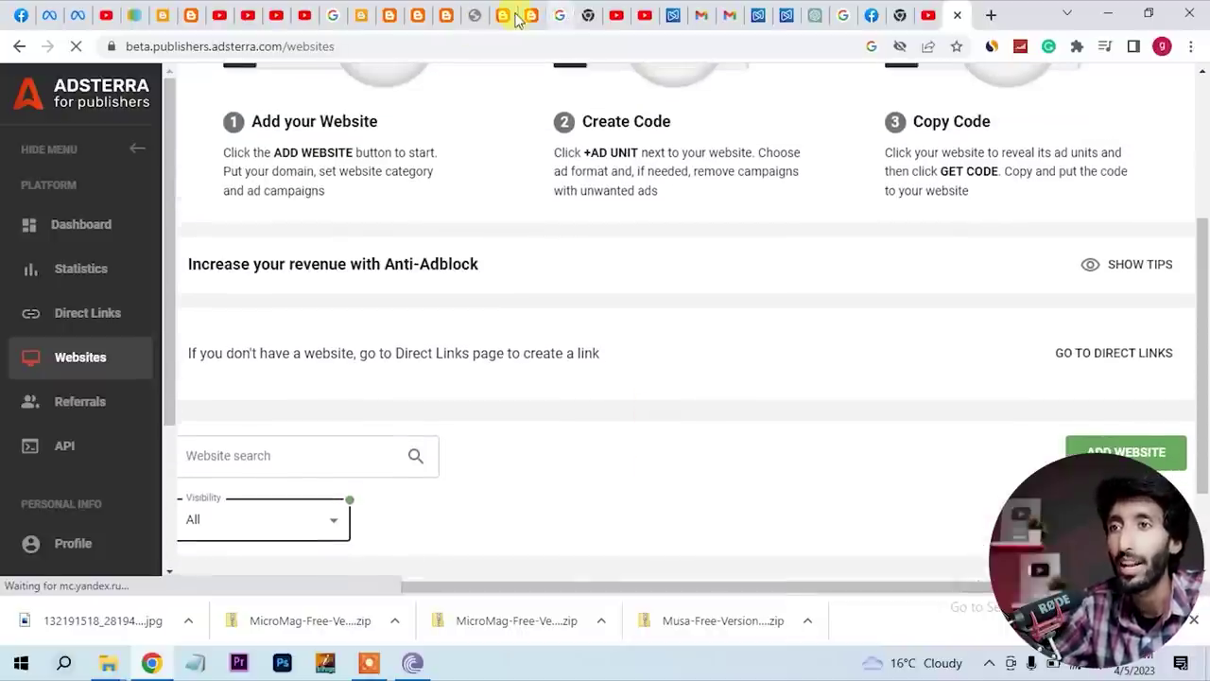
left_click(365, 17)
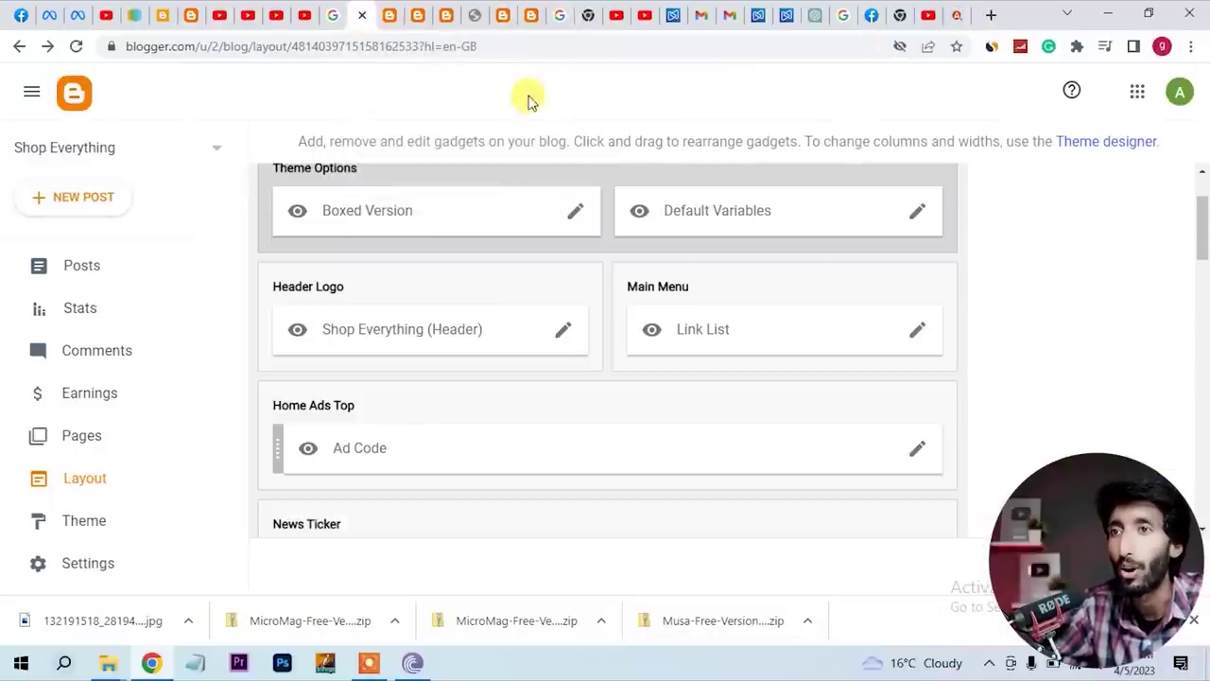
left_click(383, 17)
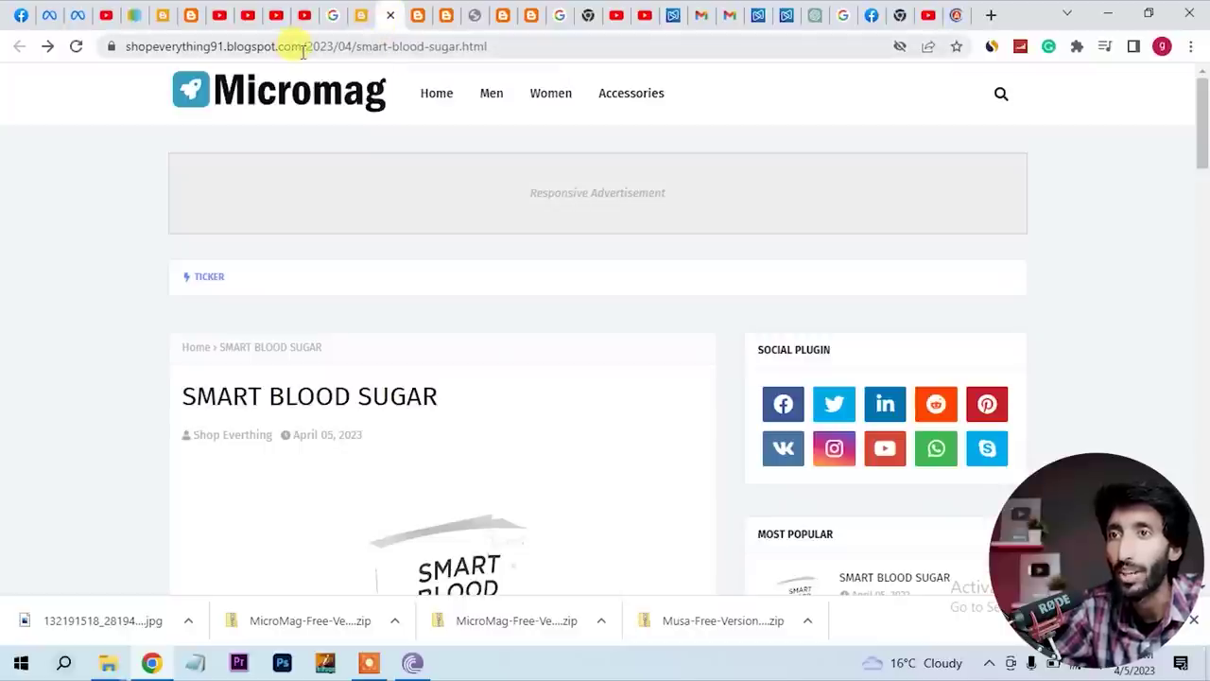
left_click_drag(304, 52, 118, 57)
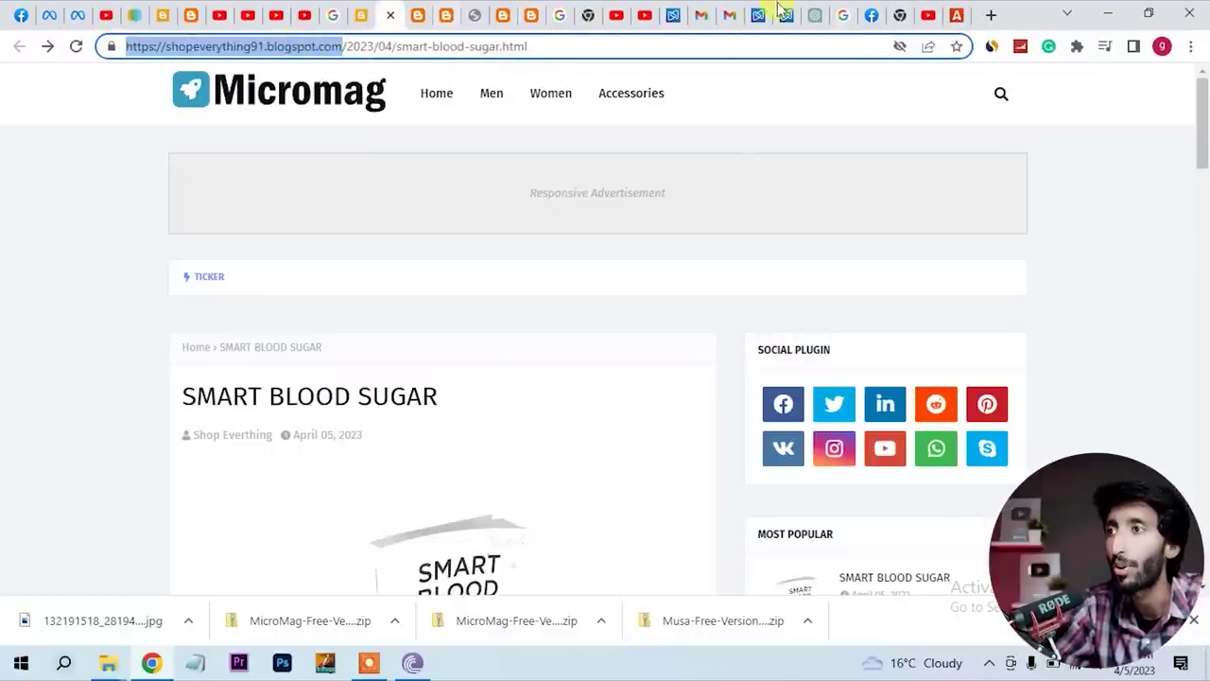
left_click(957, 14)
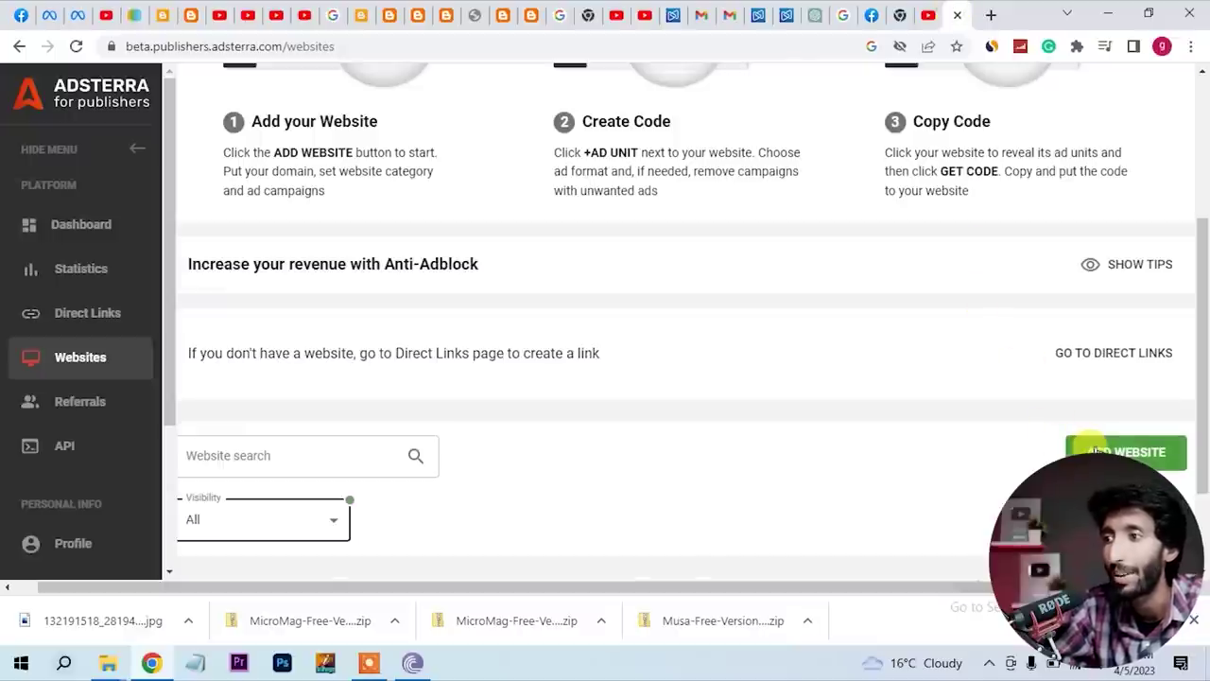
left_click(1097, 451)
left_click(312, 207)
type("https://hopeverything91.blogspot.com/")
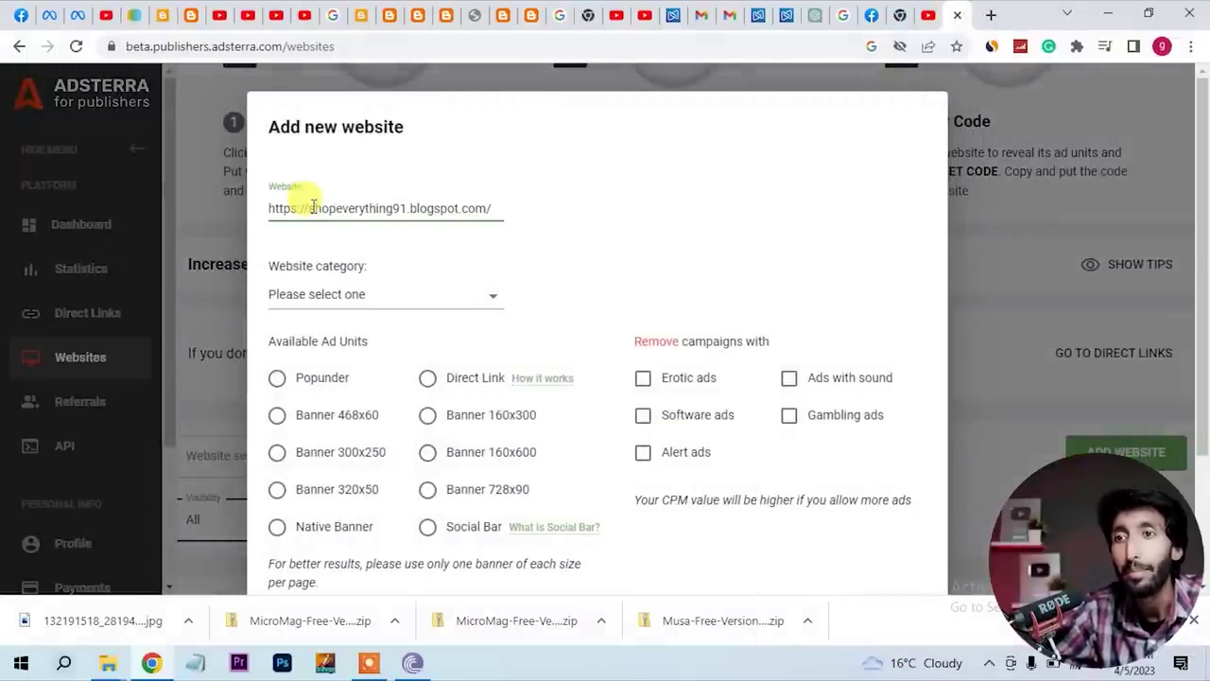
Set the new website's category to Social, exclude campaigns with erotic ads and submit the site for approval
left_click(348, 299)
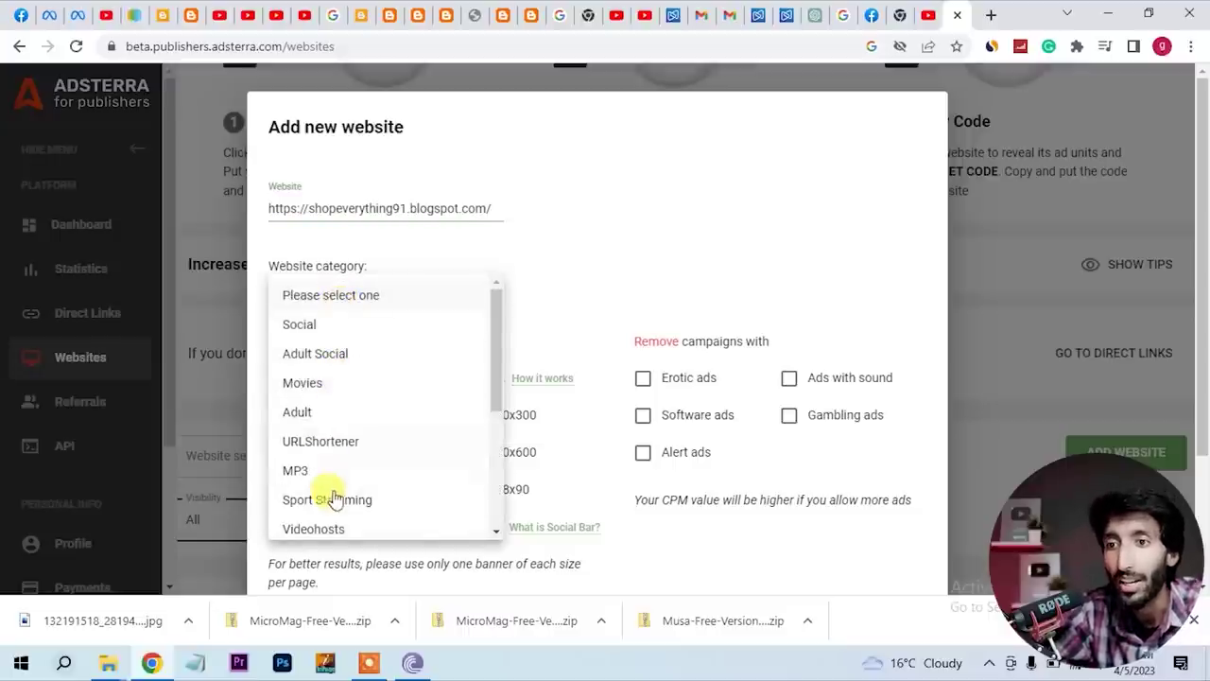
left_click(301, 324)
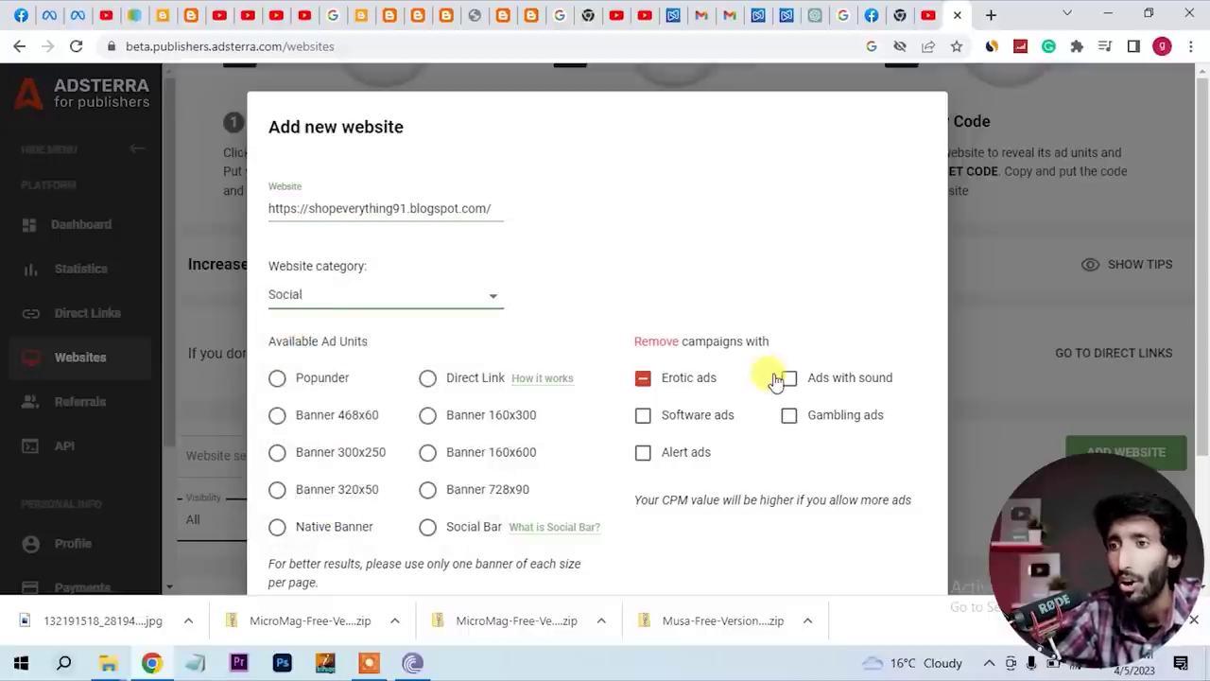
scroll(773, 378, "down", 2)
left_click(906, 529)
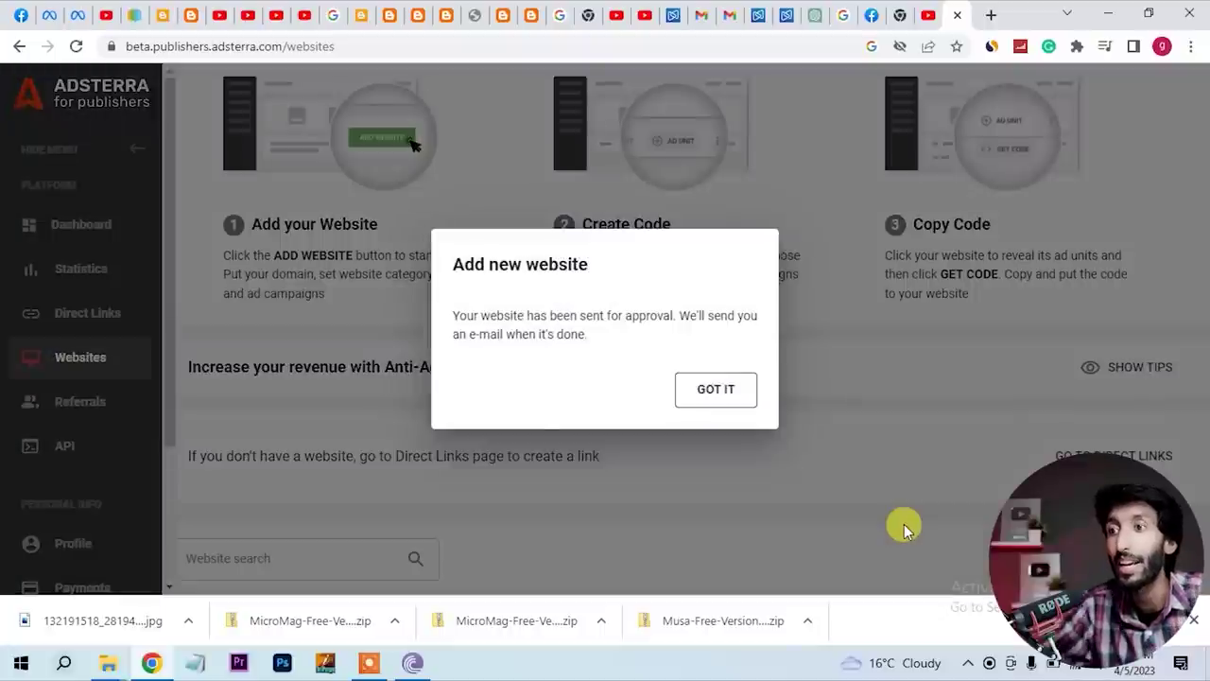
left_click(711, 392)
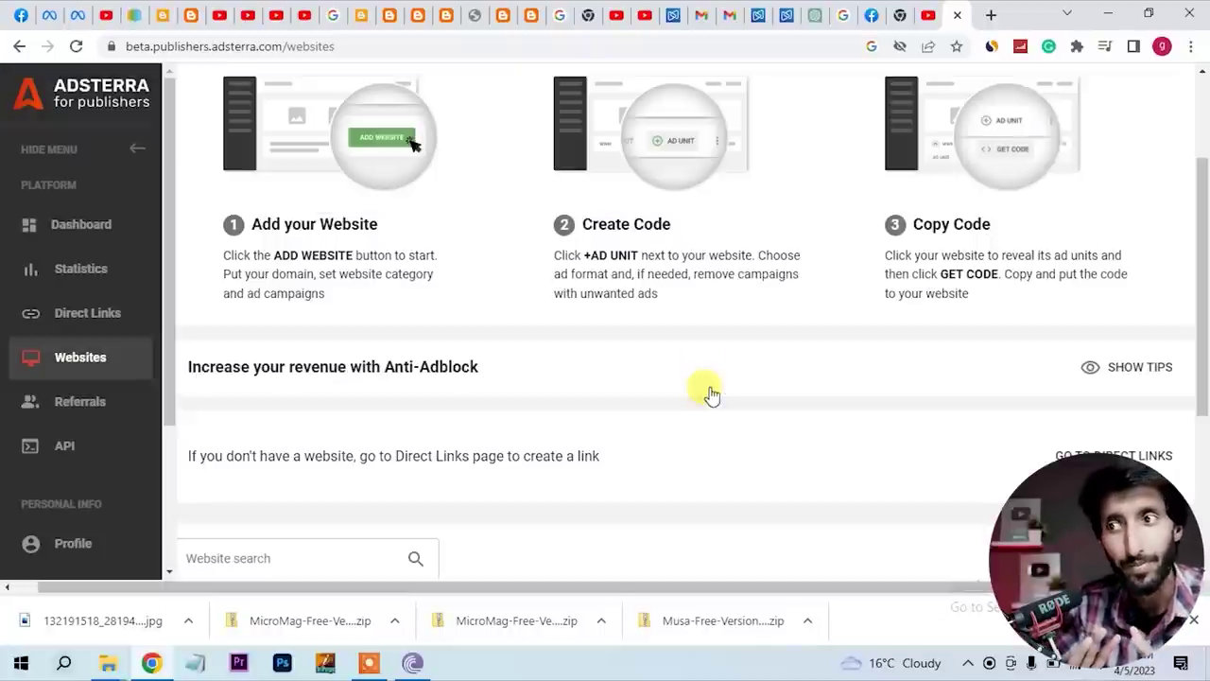
Expand the first website in the list and copy the code of its Banner 728x90 ad unit
scroll(711, 392, "down", 3)
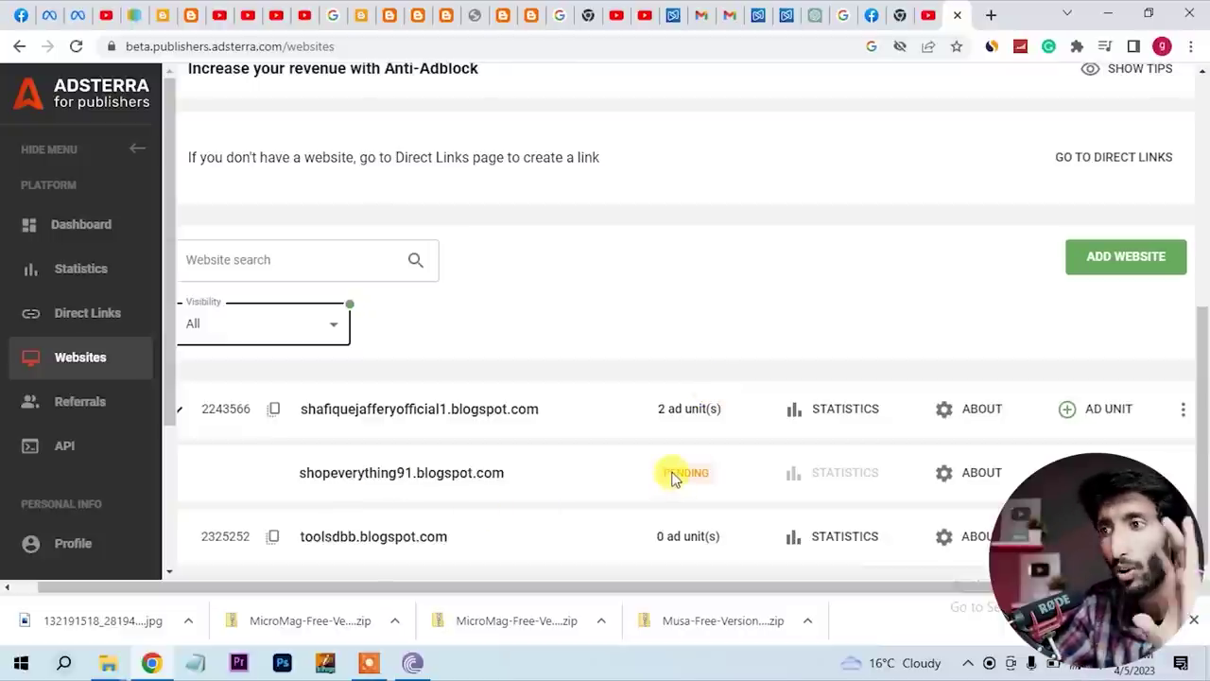
scroll(499, 446, "left", 1)
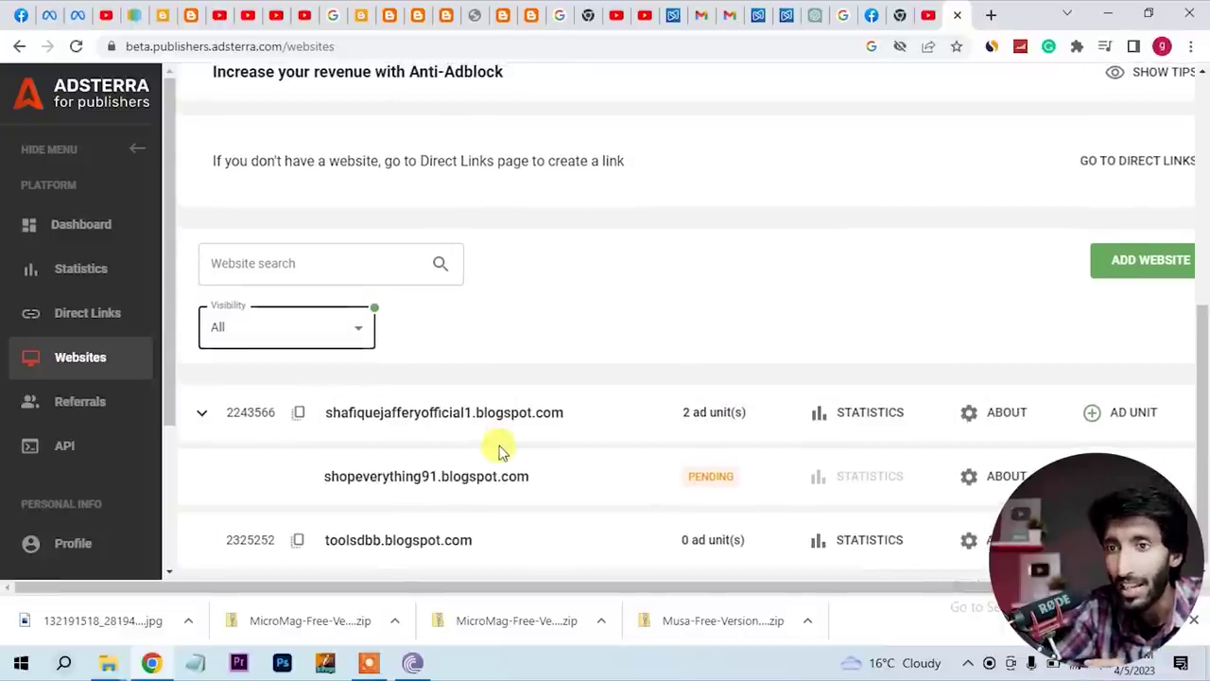
left_click(201, 417)
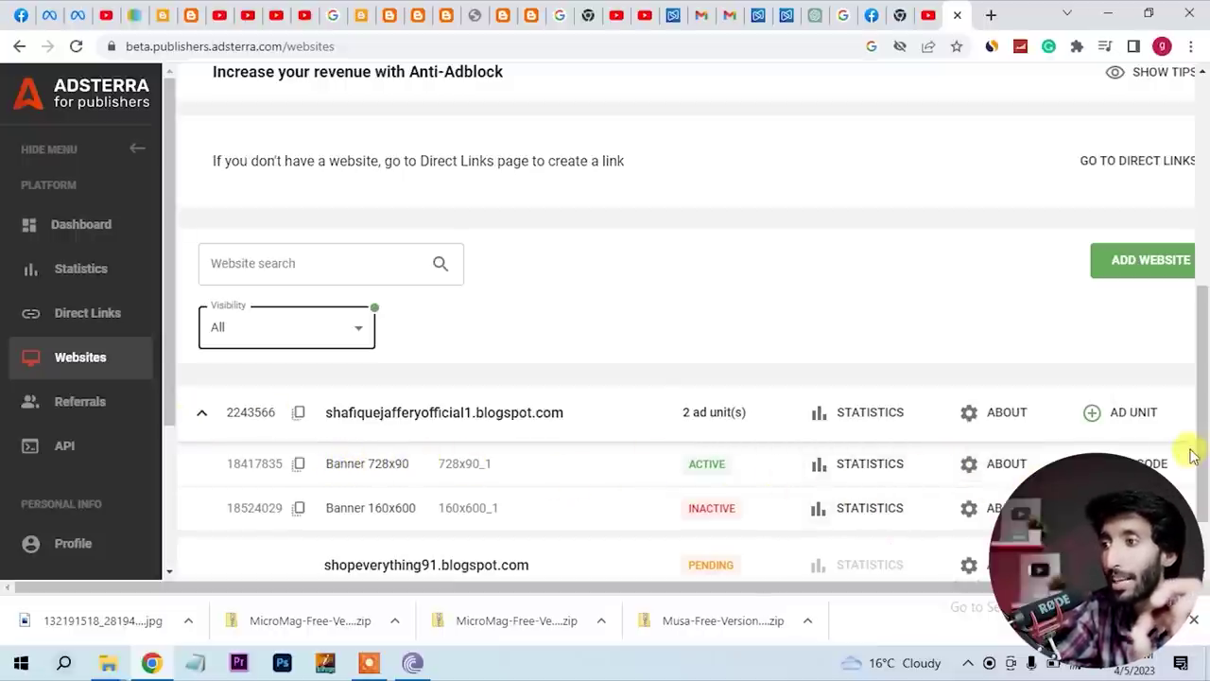
left_click(1116, 462)
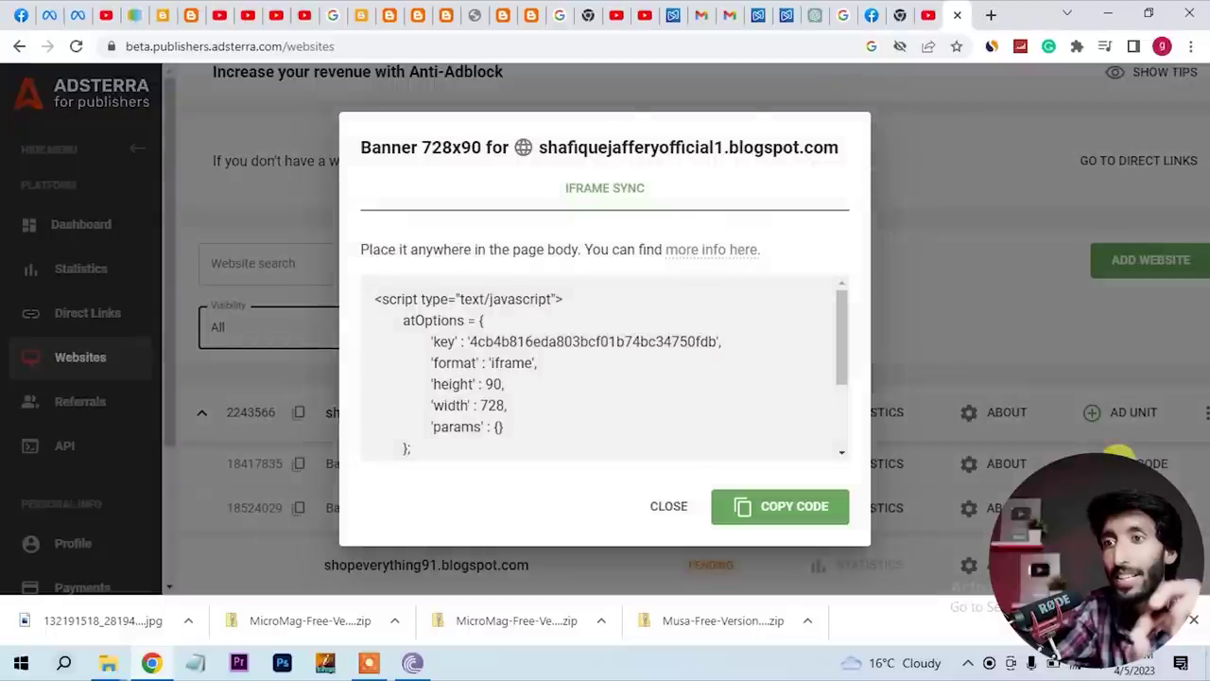
left_click_drag(375, 299, 521, 463)
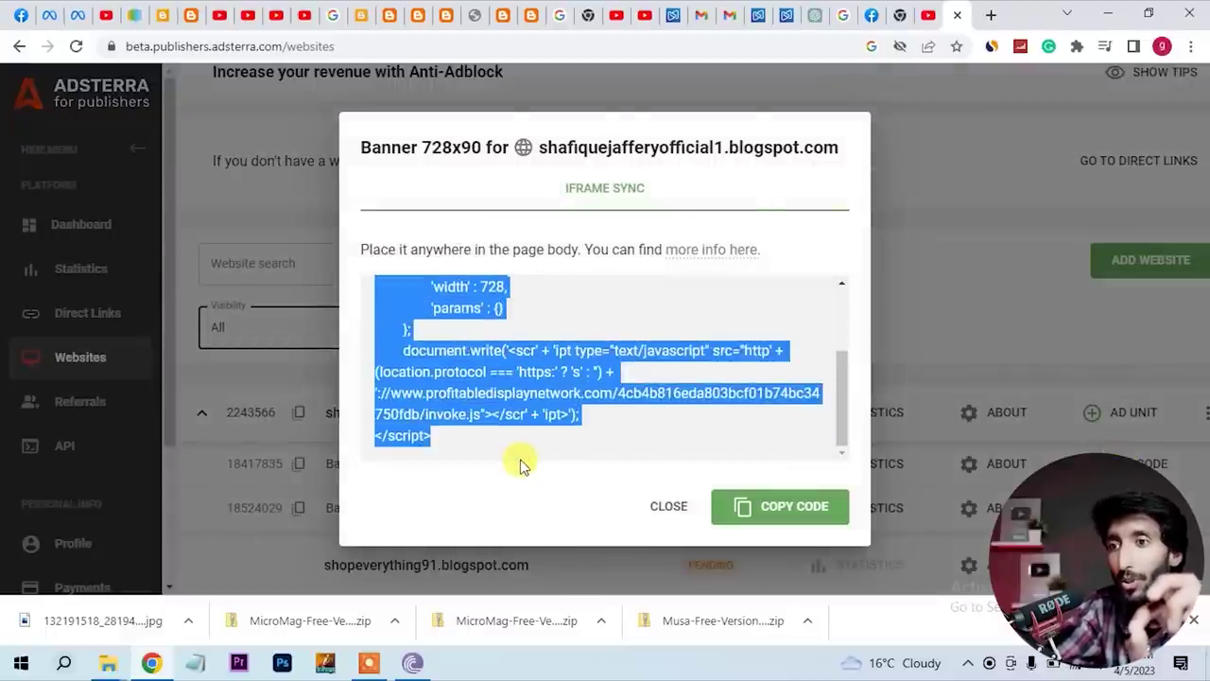
right_click(452, 383)
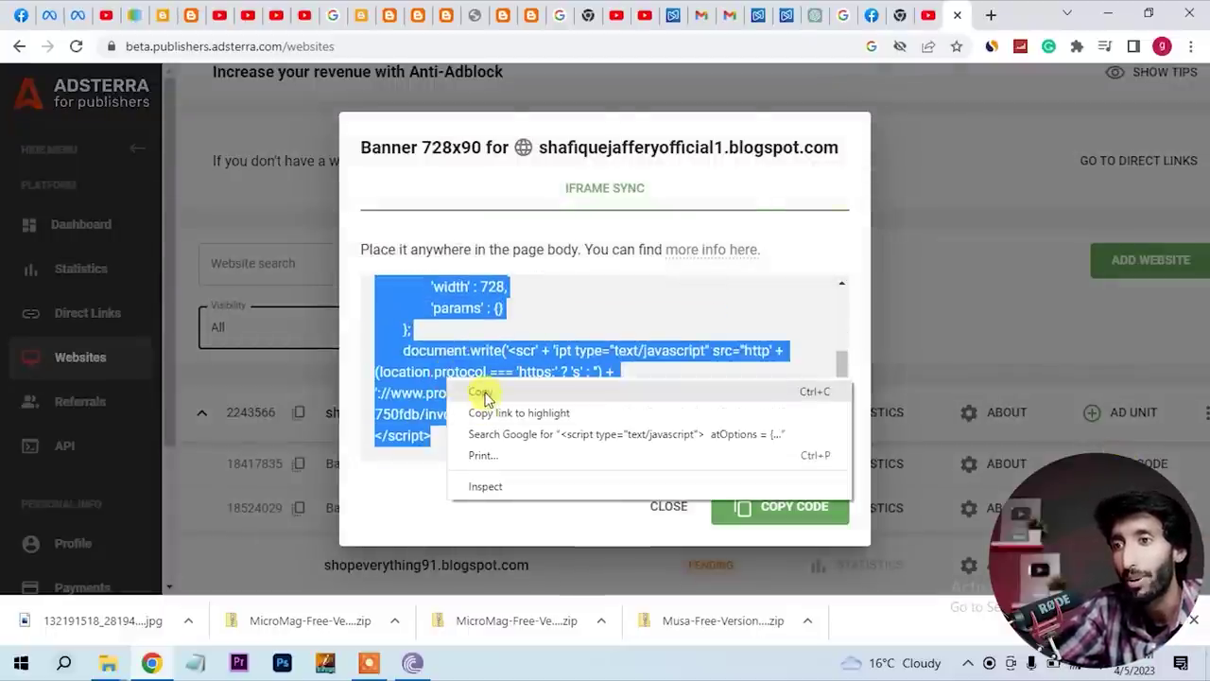
left_click(483, 394)
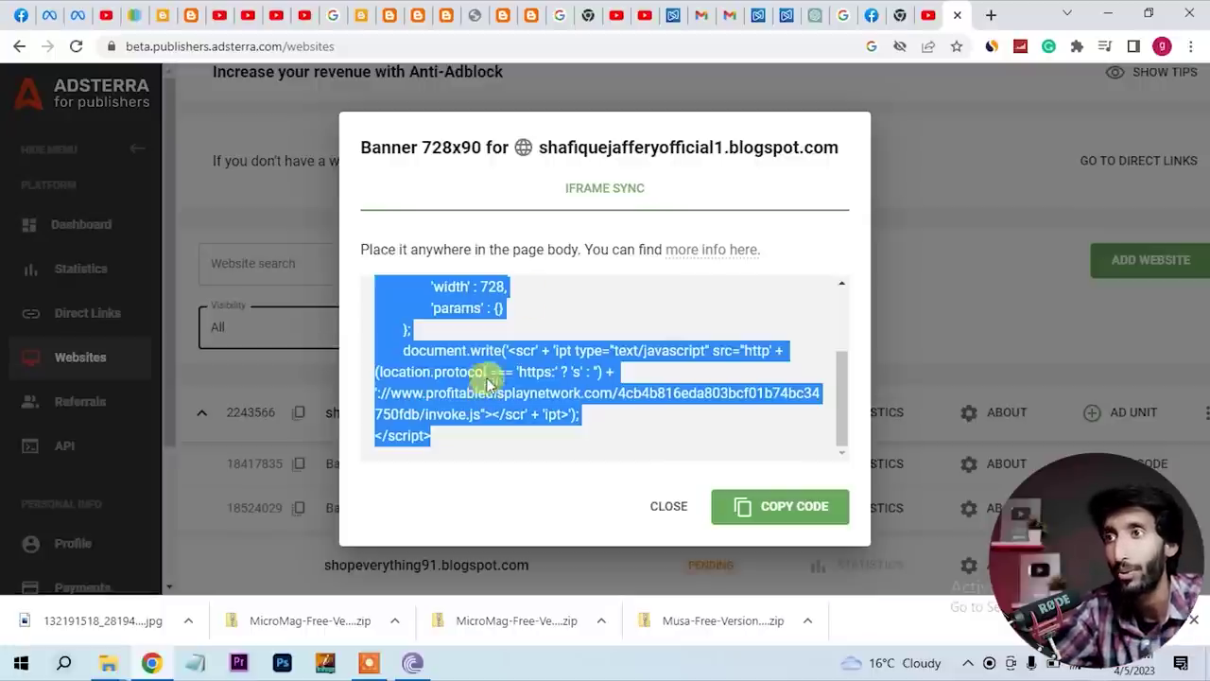
left_click(797, 506)
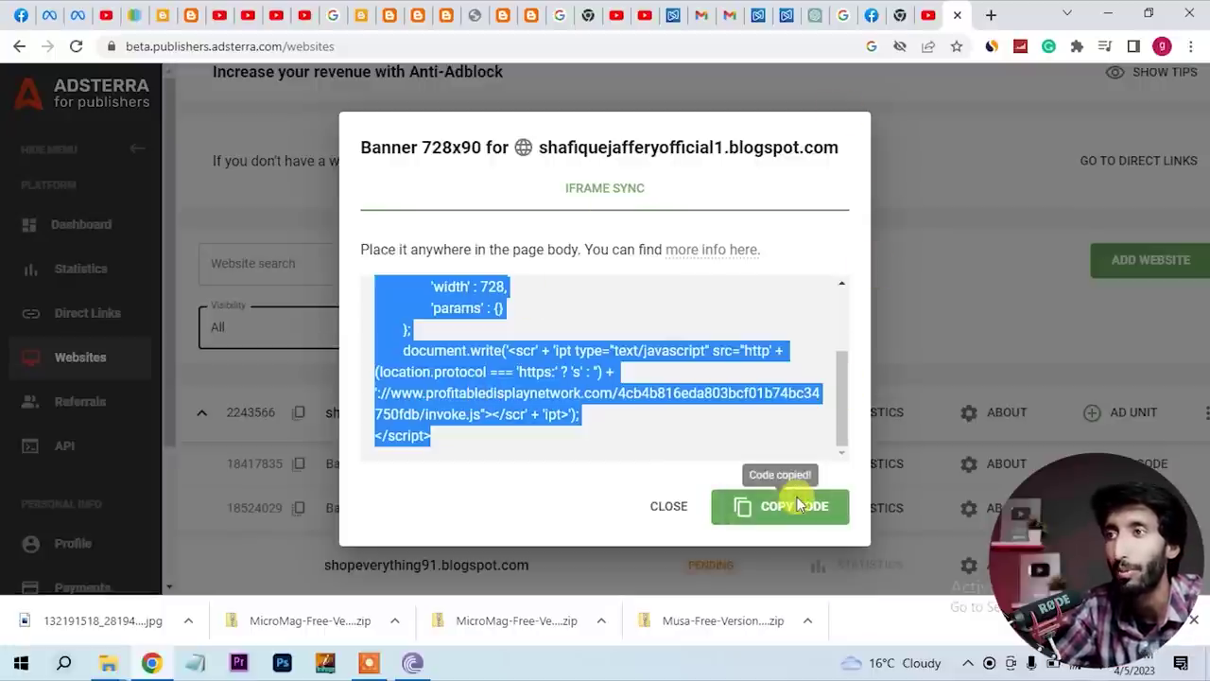
Replace the content of the Home Ads Top gadget in the Blogger layout with the copied banner code and save it
left_click(363, 15)
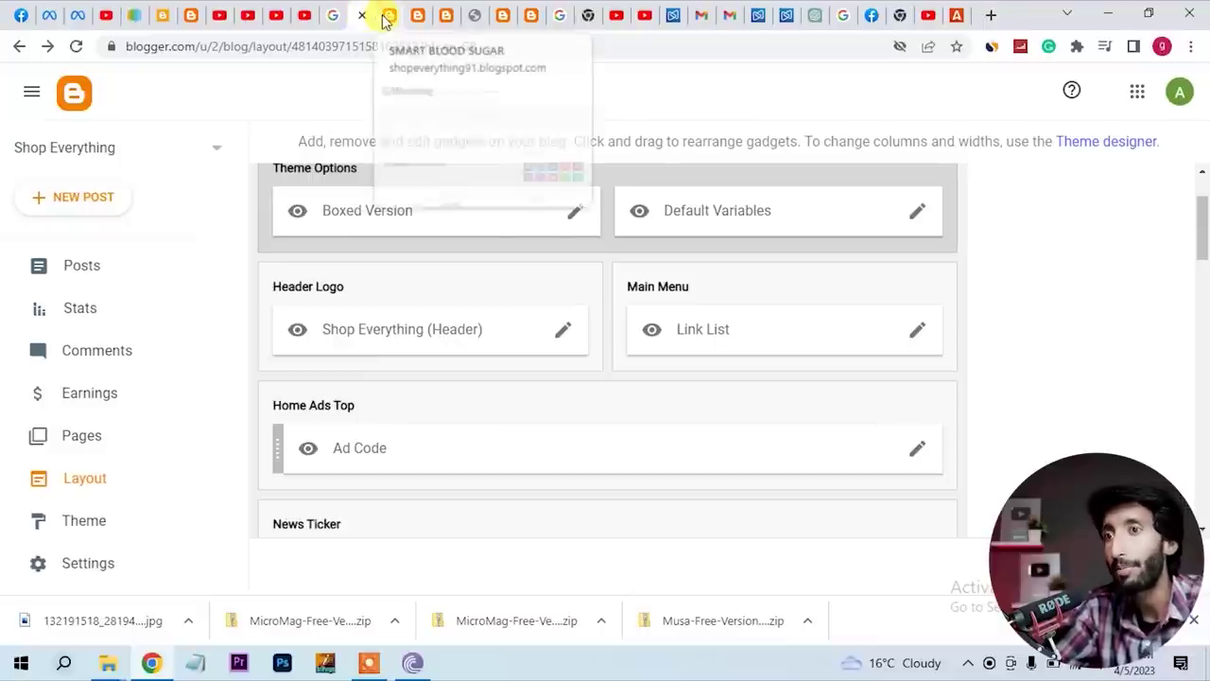
scroll(547, 458, "up", 1)
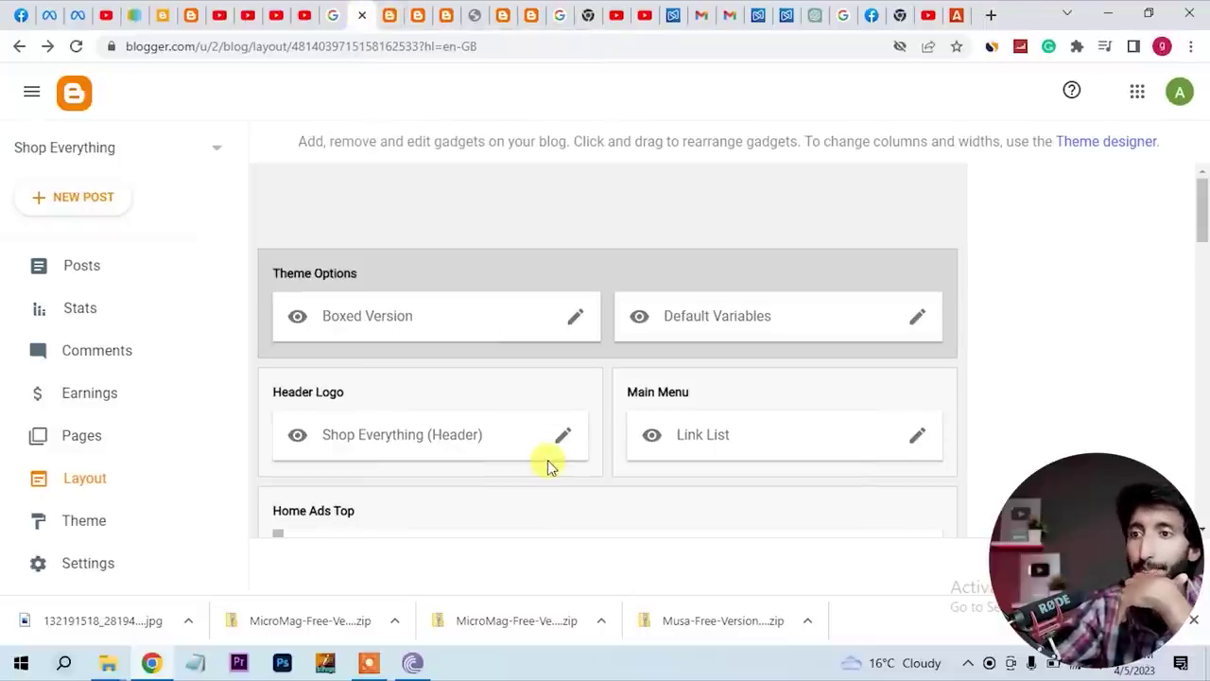
scroll(547, 459, "down", 3)
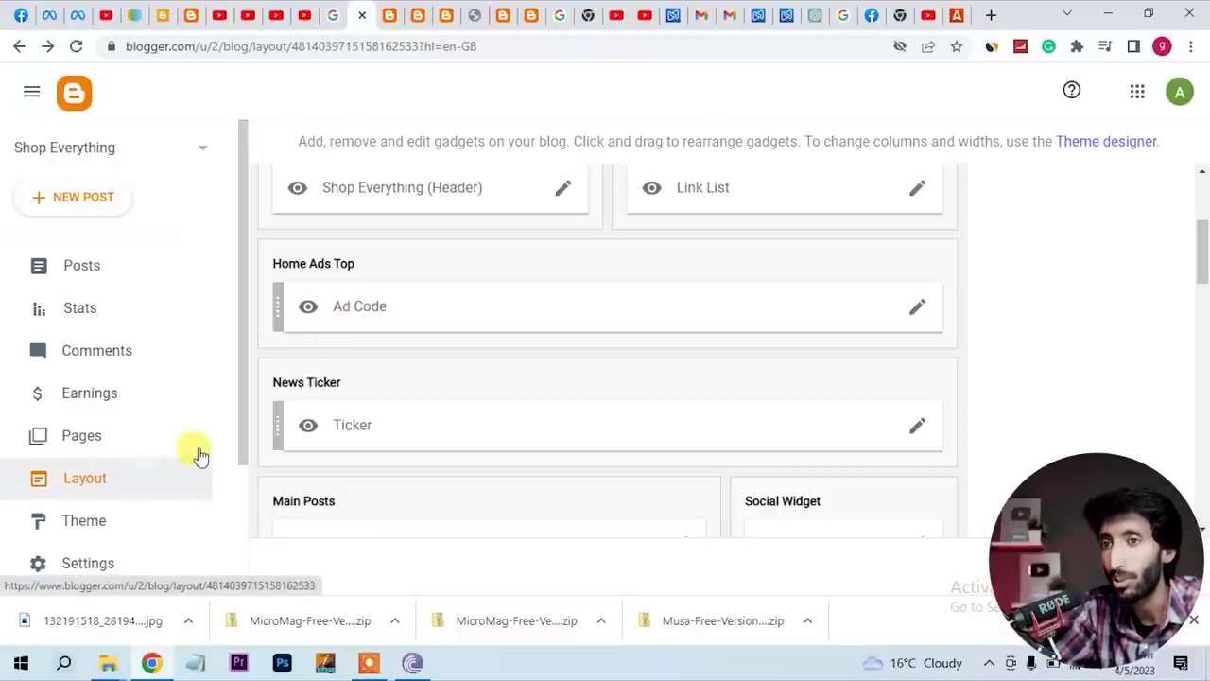
left_click(917, 312)
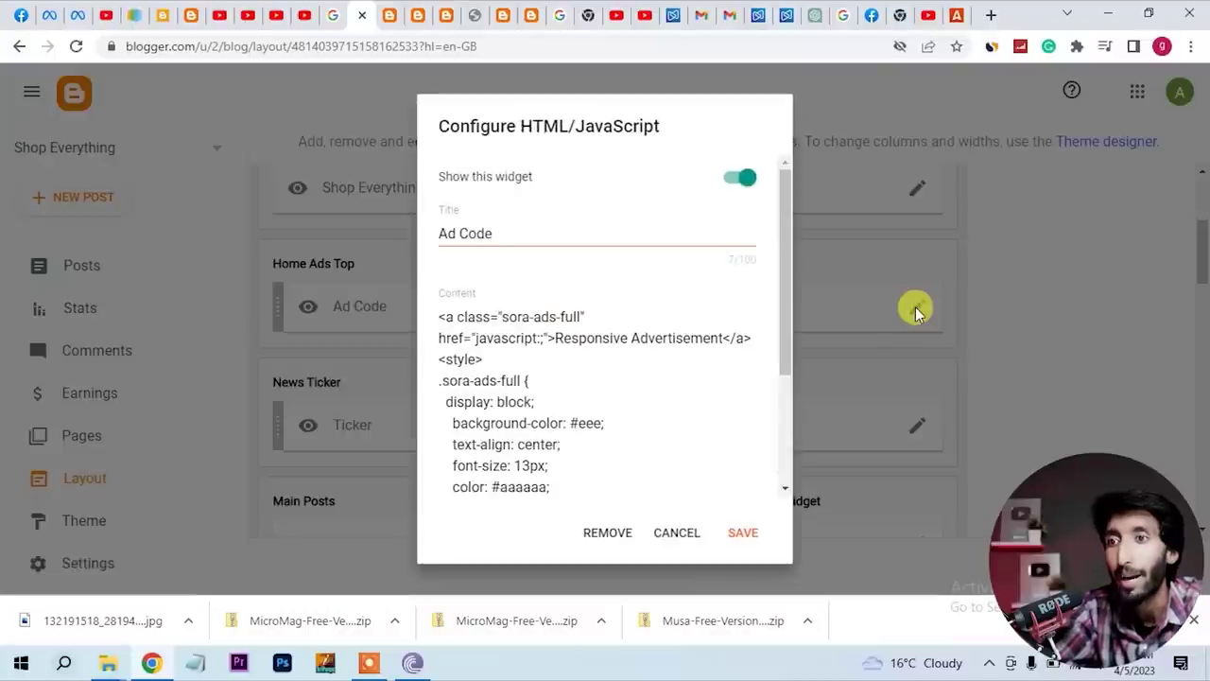
left_click_drag(440, 317, 649, 543)
key("BackSpace")
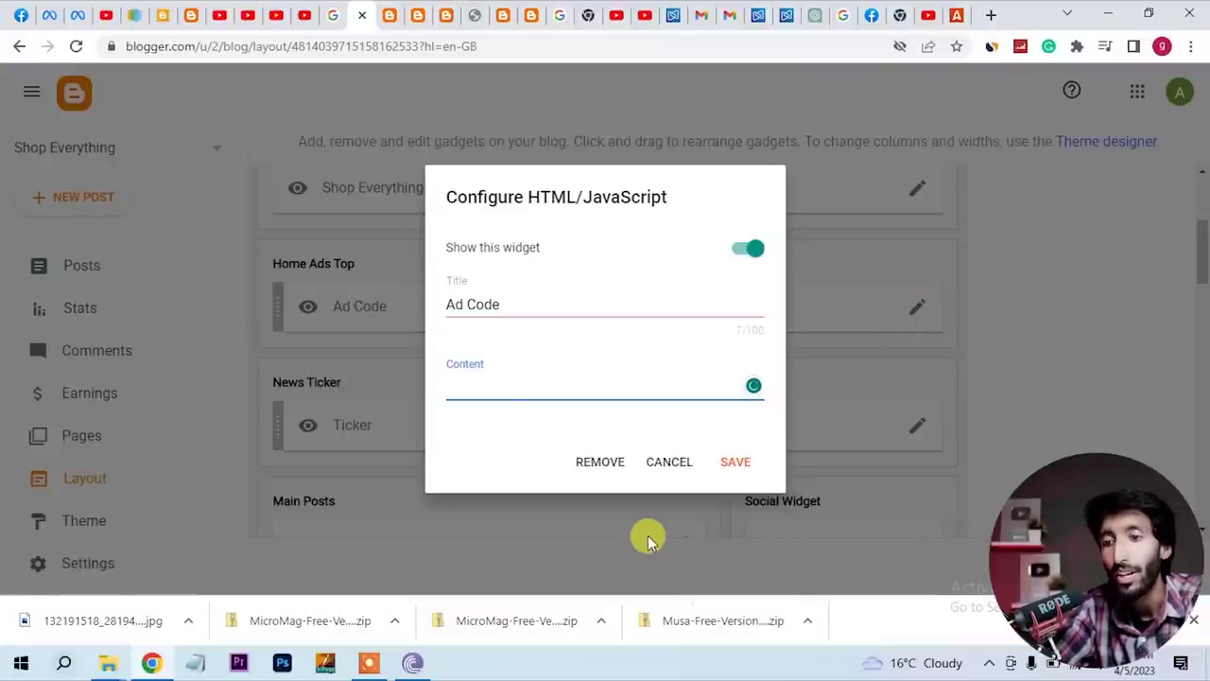
key("ctrl+v")
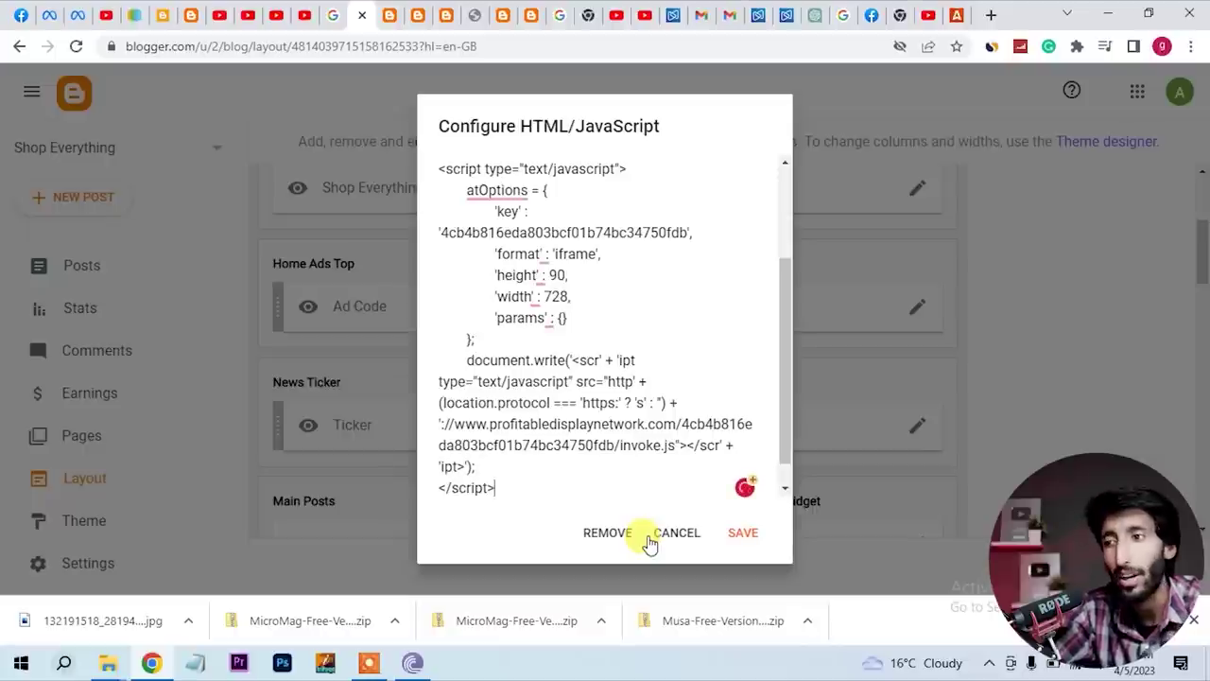
left_click(745, 532)
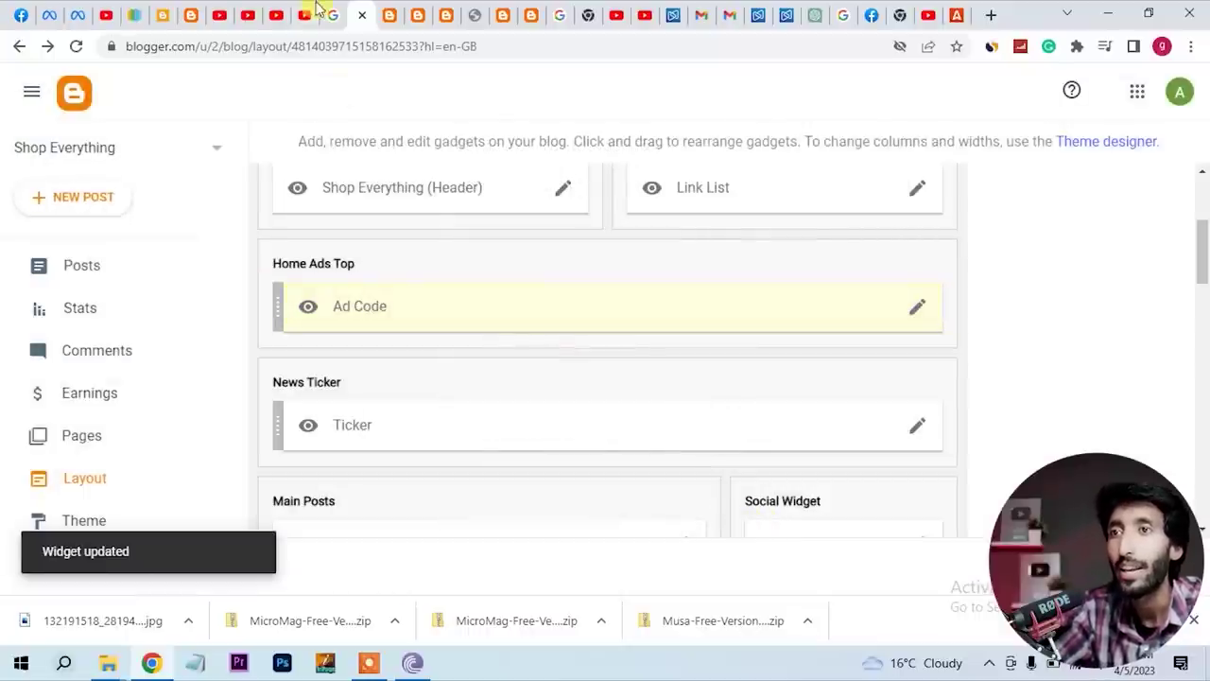
Reload the live SMART BLOOD SUGAR post and review the whole page, from the top ad area down to the footer
left_click(392, 15)
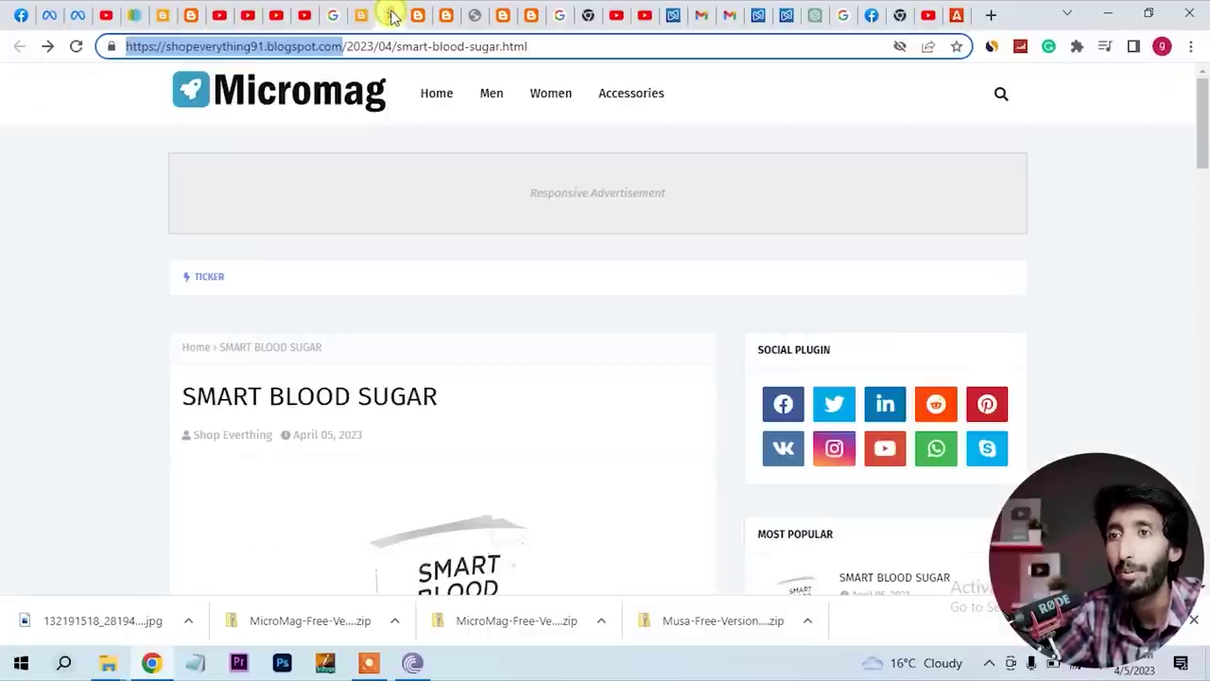
left_click(77, 47)
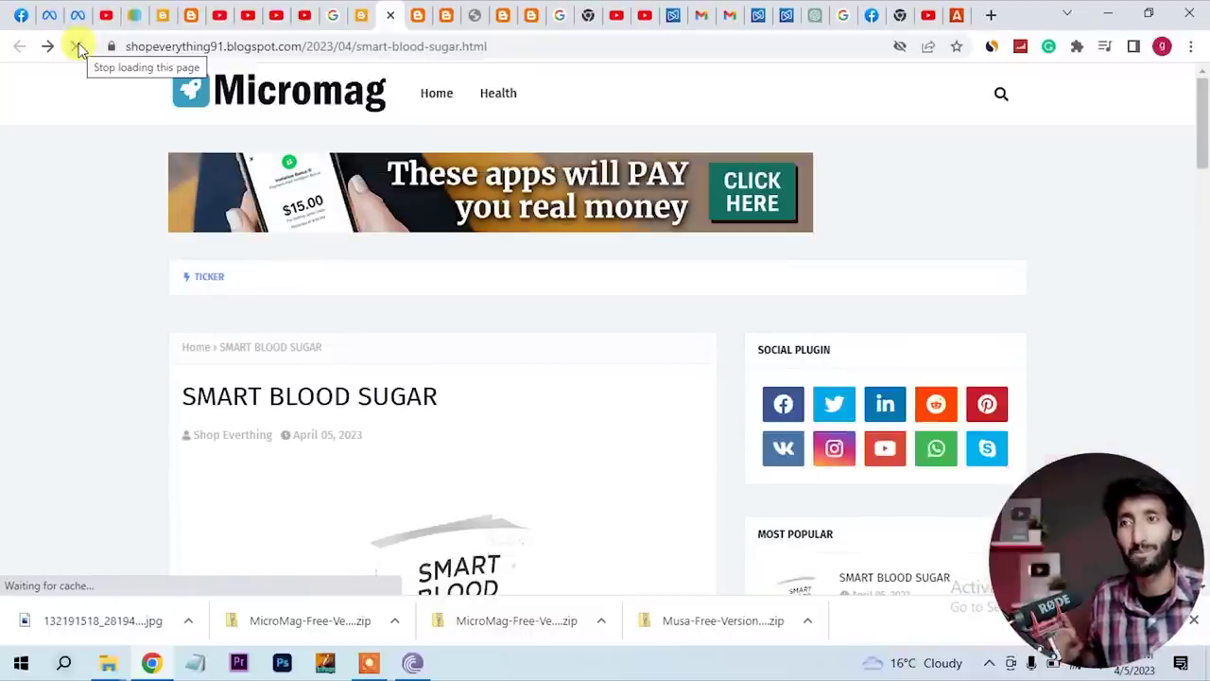
left_click(78, 47)
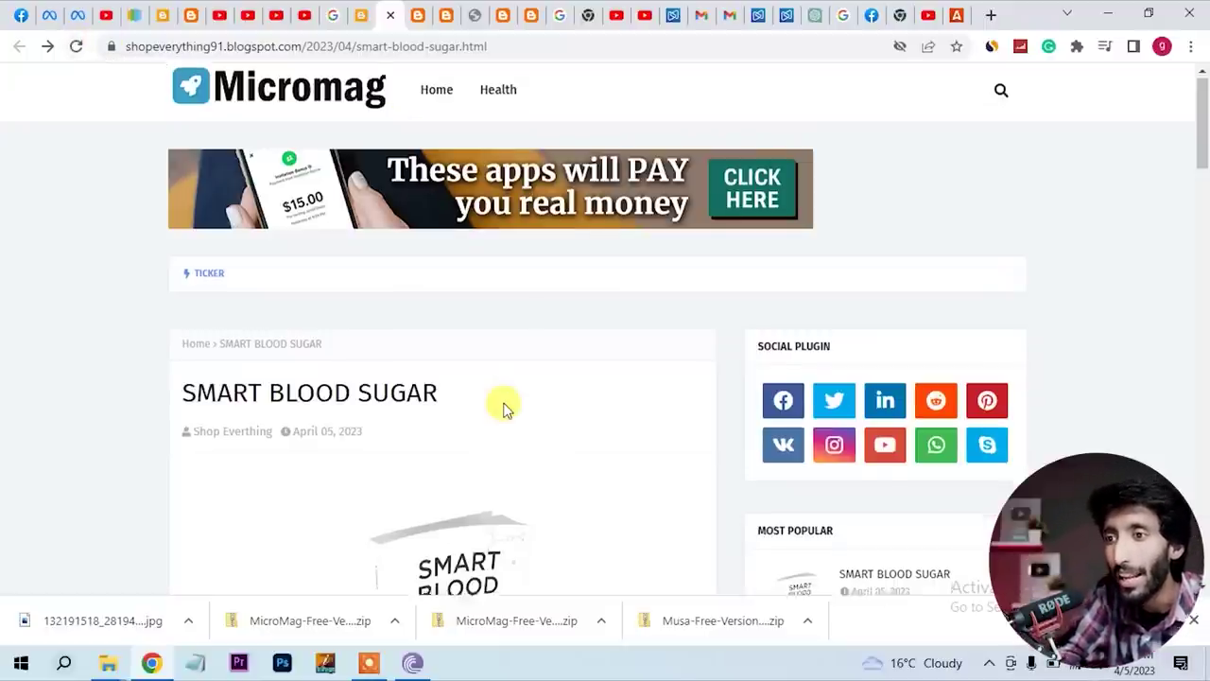
scroll(502, 405, "down", 8)
scroll(502, 405, "down", 15)
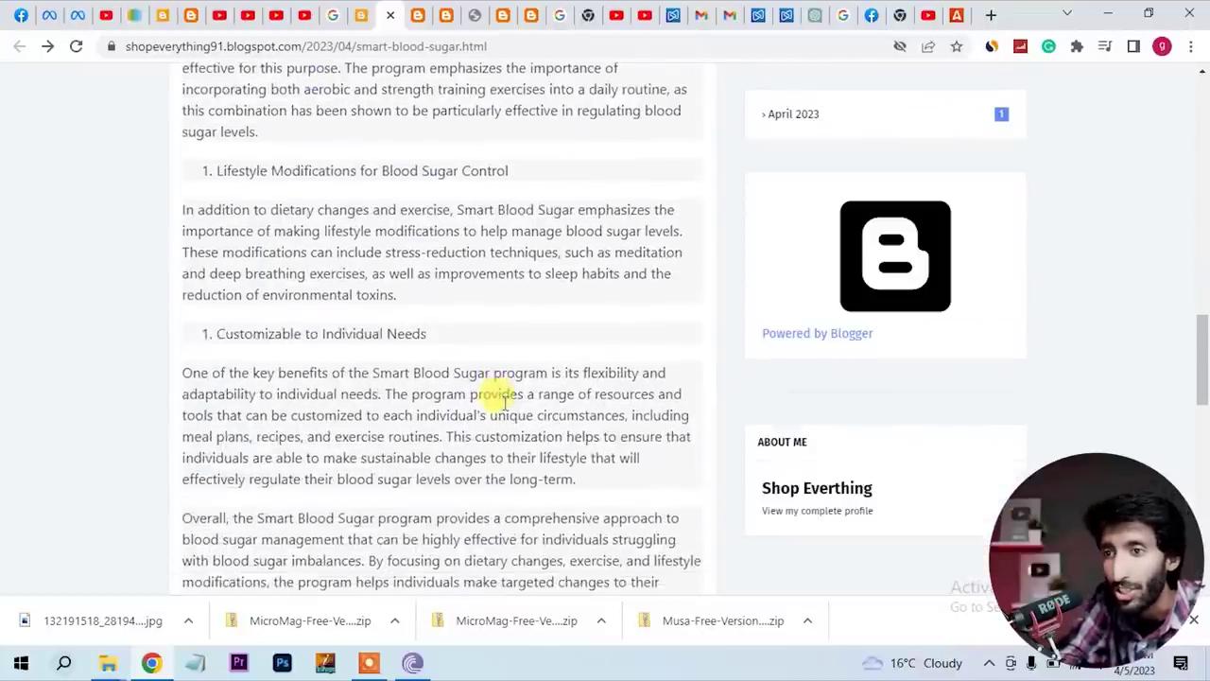
scroll(502, 406, "down", 4)
scroll(502, 405, "up", 1)
scroll(502, 406, "down", 2)
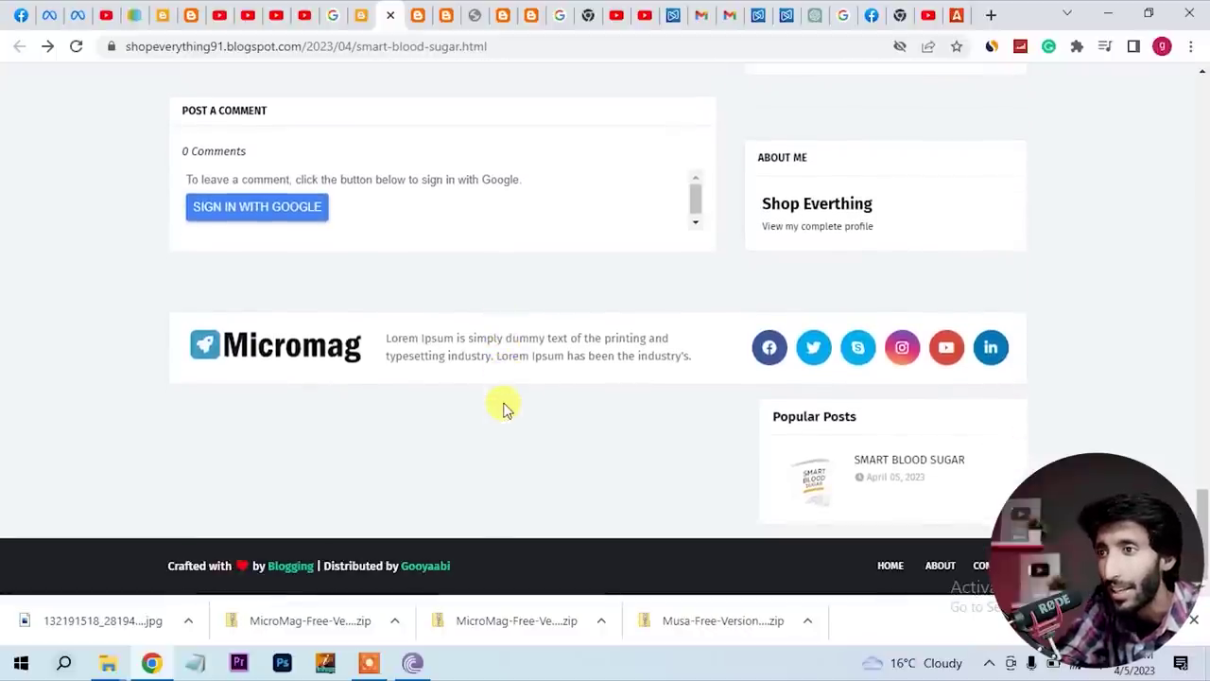
scroll(503, 405, "up", 20)
scroll(506, 409, "up", 4)
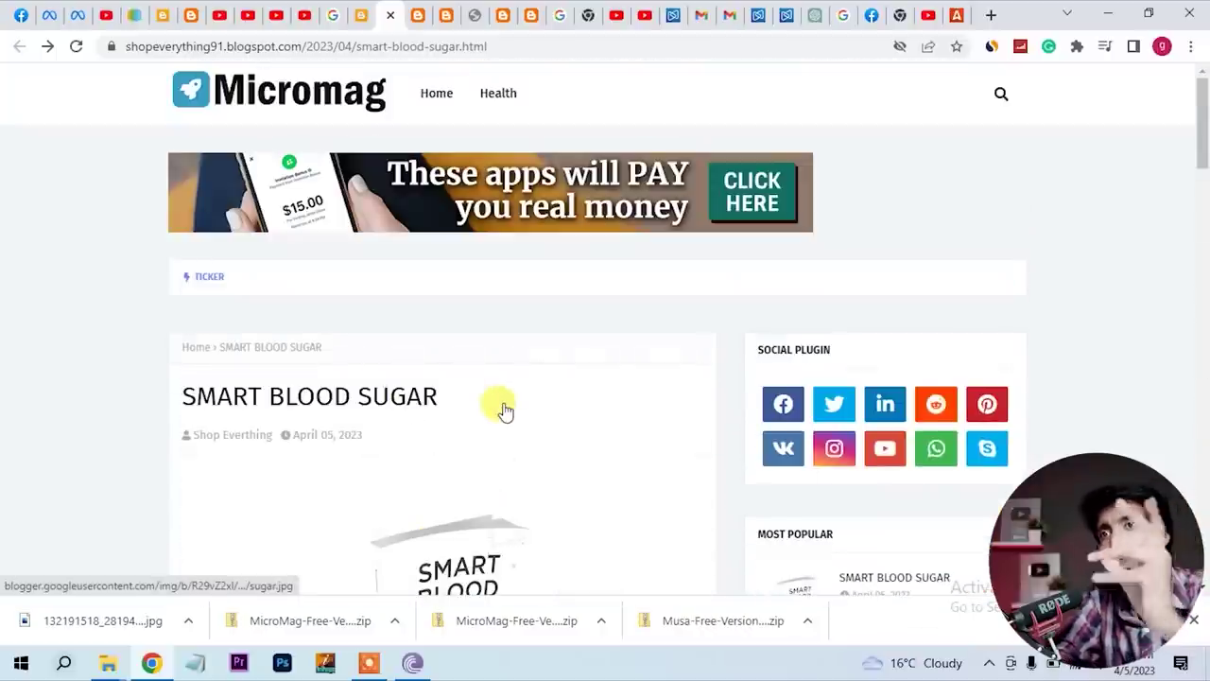